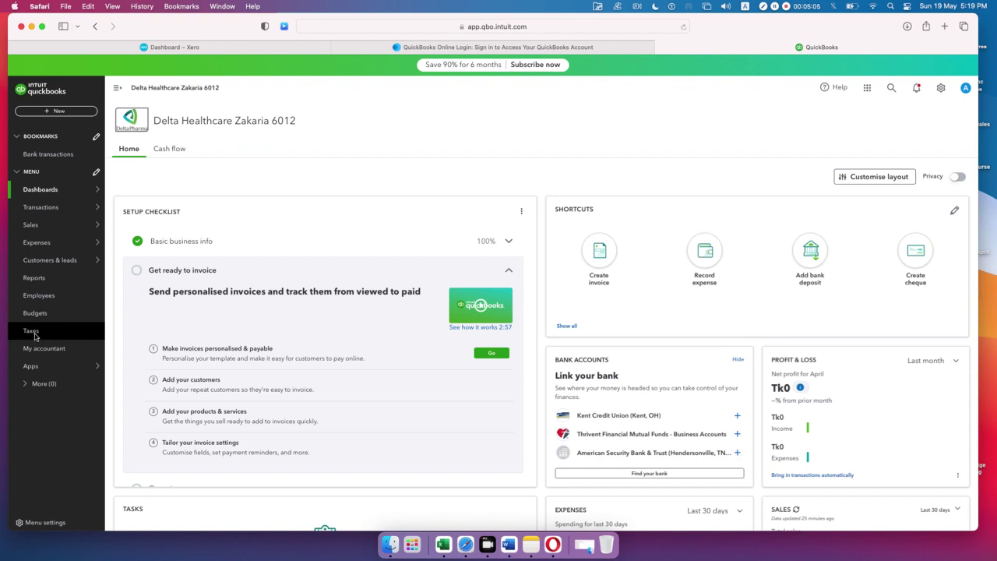
Step: Start setting up sales tax in the Taxes area and name the custom tax rate "Sales Tax 10%"
click(31, 331)
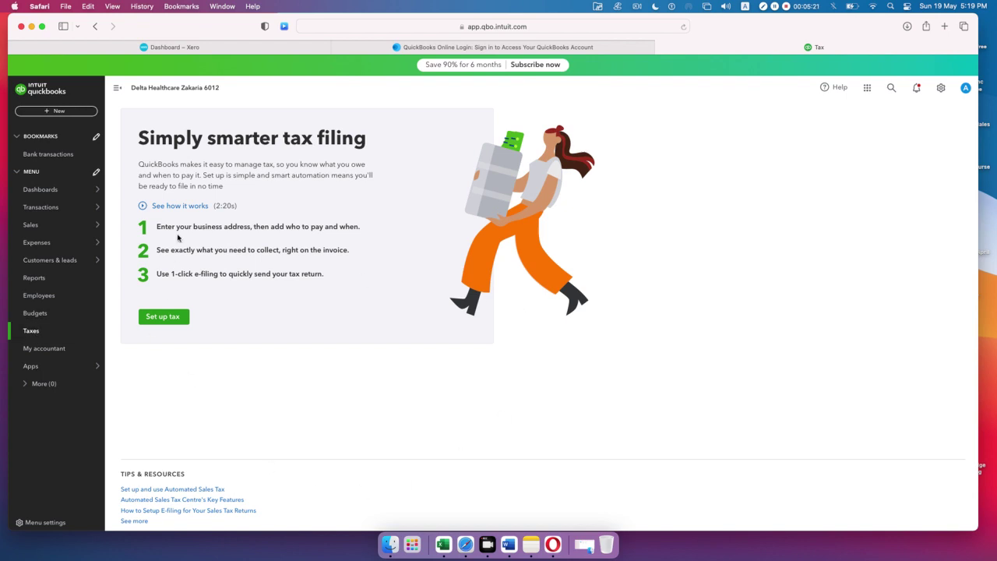
click(161, 320)
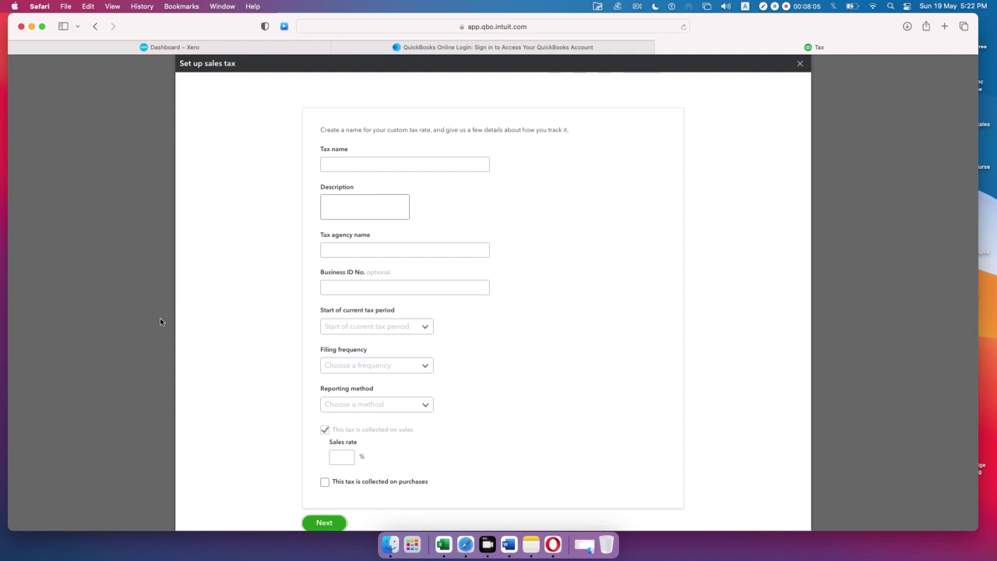
click(402, 170)
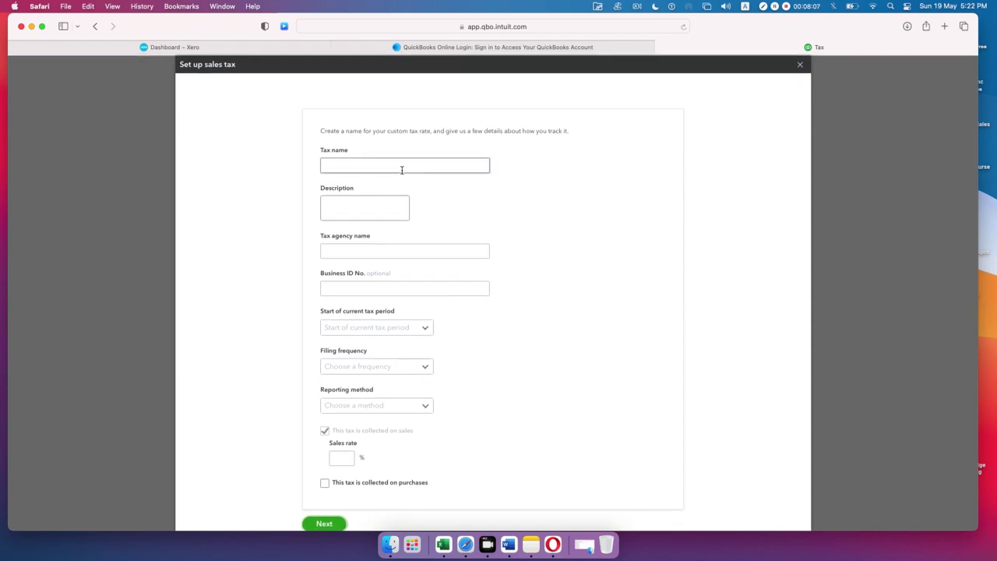
click(362, 163)
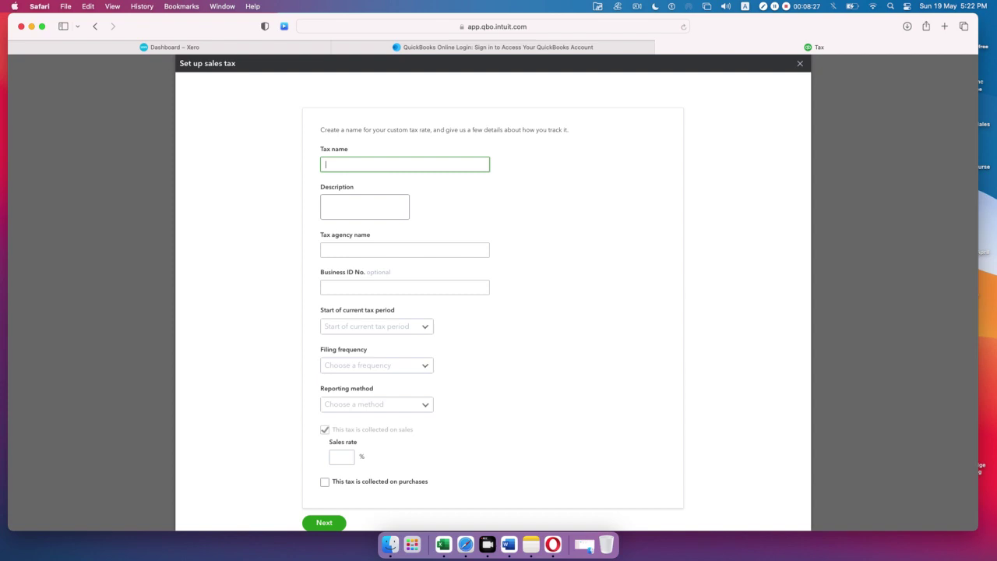
text(Sales Tax 10%)
click(354, 207)
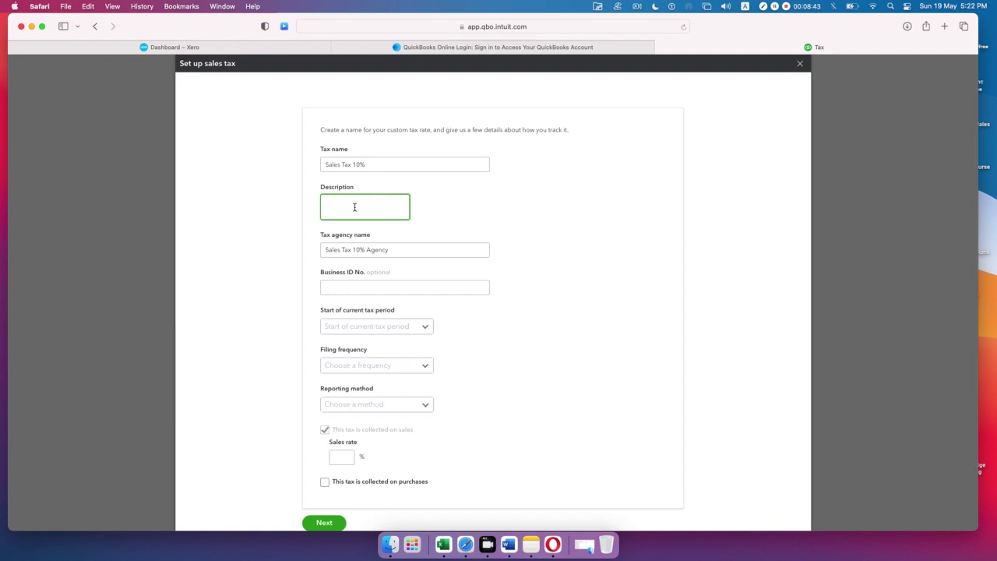
Step: Replace the suggested tax agency name with NBR
click(405, 250)
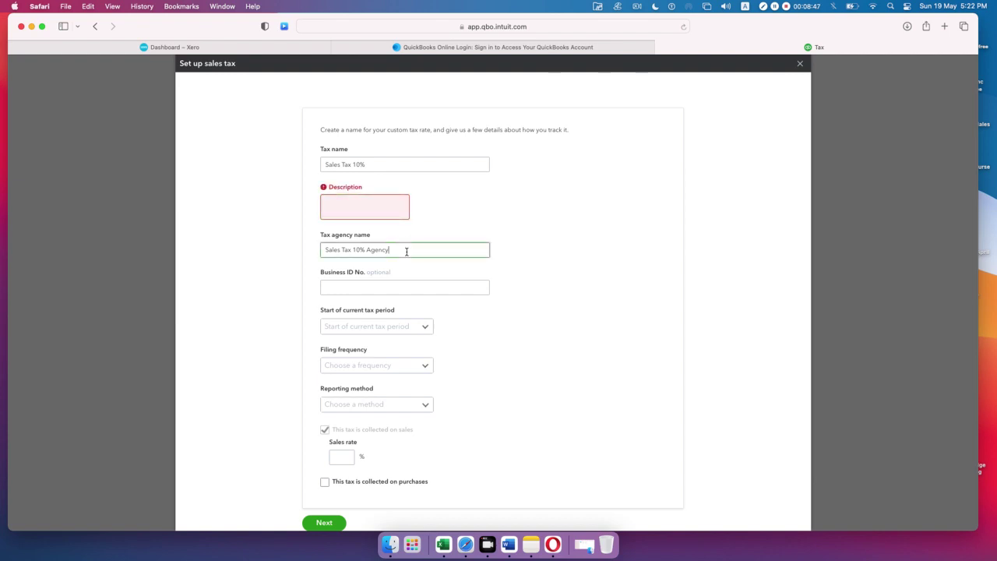
key(BackSpace)
key(BackSpace)
key(BackSpace)
key(BackSpace)
key(BackSpace)
key(BackSpace)
key(BackSpace)
key(BackSpace)
key(BackSpace)
key(BackSpace)
key(BackSpace)
key(BackSpace)
key(BackSpace)
key(BackSpace)
key(BackSpace)
key(BackSpace)
key(BackSpace)
key(BackSpace)
key(BackSpace)
key(BackSpace)
text(NBR)
key(BackSpace)
key(BackSpace)
key(BackSpace)
text(HMRC)
key(BackSpace)
key(BackSpace)
key(BackSpace)
key(BackSpace)
text(NBR)
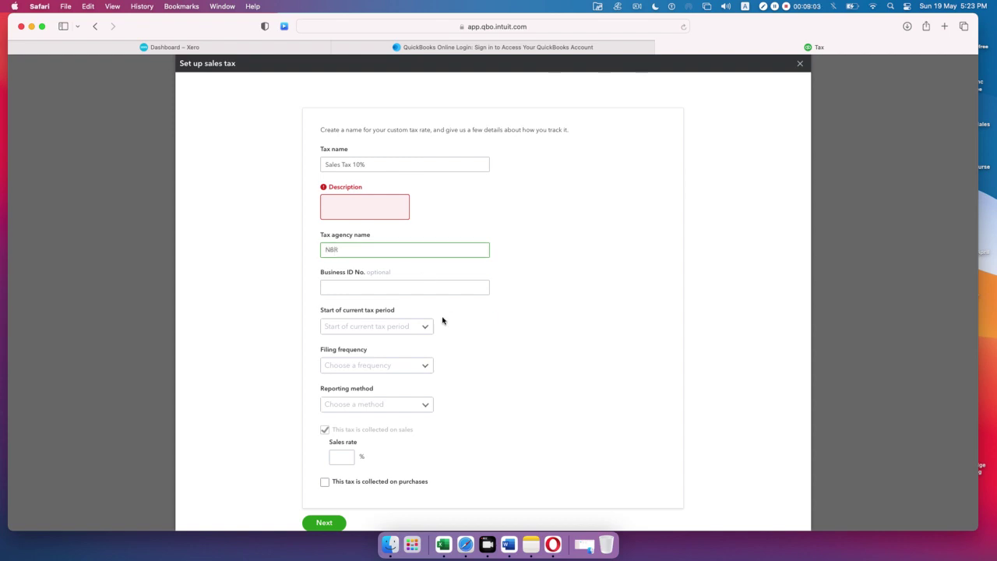
click(383, 288)
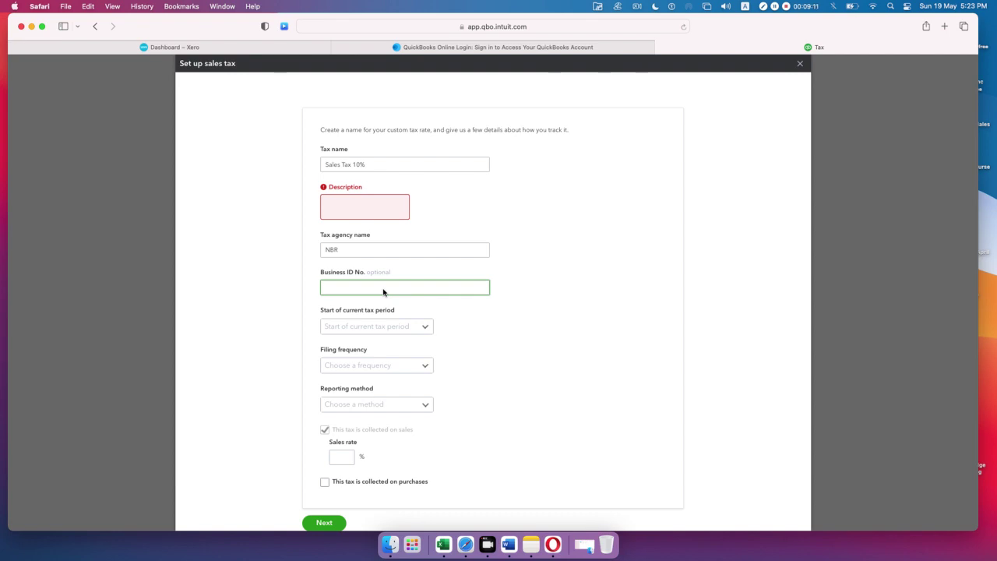
click(509, 543)
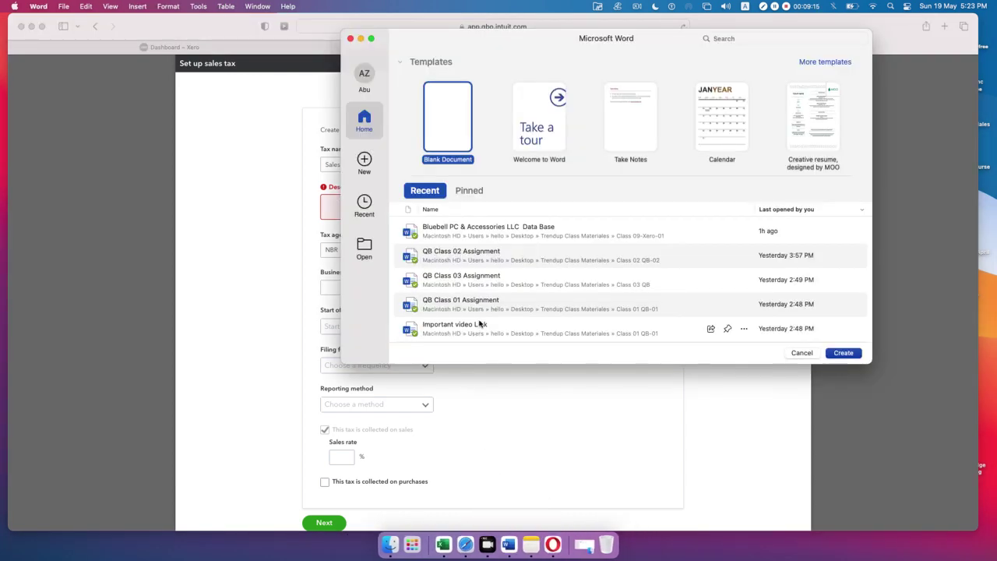
scroll(479, 322, down, 1)
scroll(479, 322, down, 2)
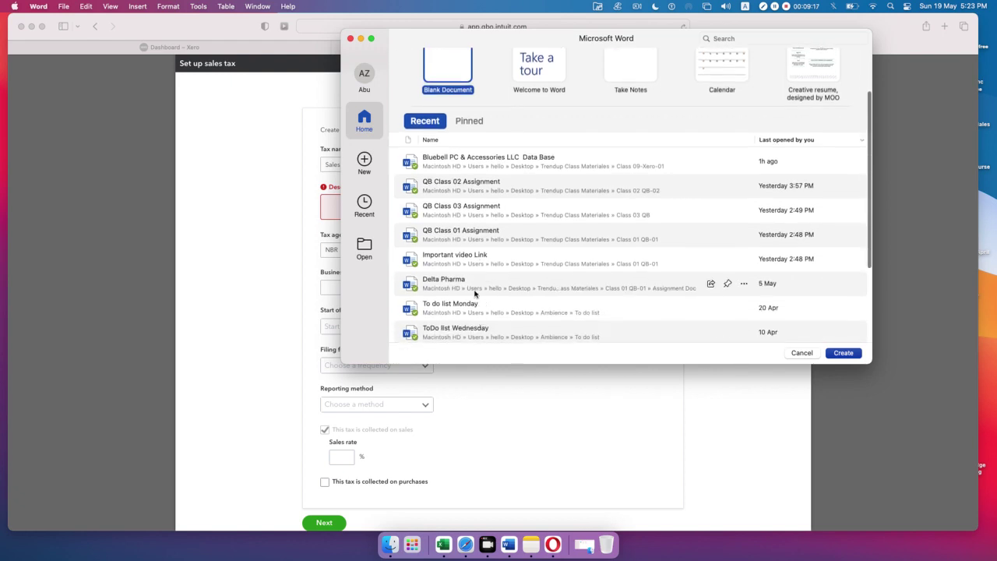
click(475, 290)
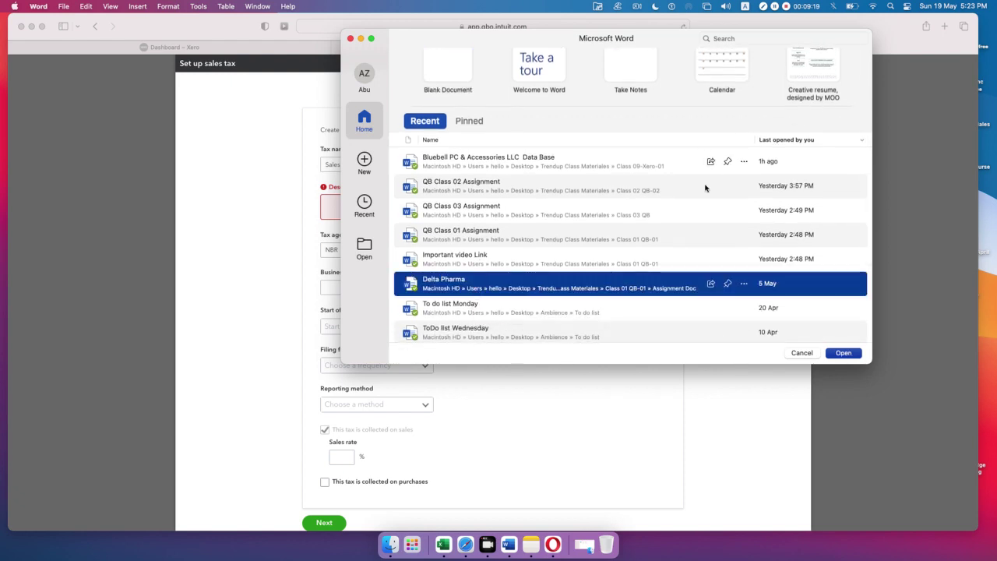
click(801, 352)
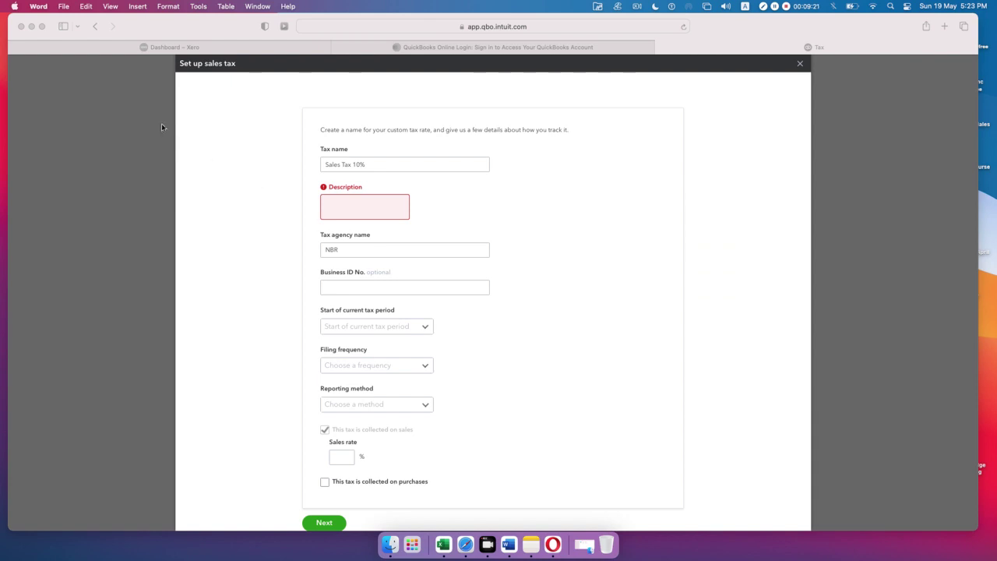
Step: Open Delta Pharma.docx from the Assignment Doc folder of Class 01 QB-01 in Trendup Class Materiales
click(31, 26)
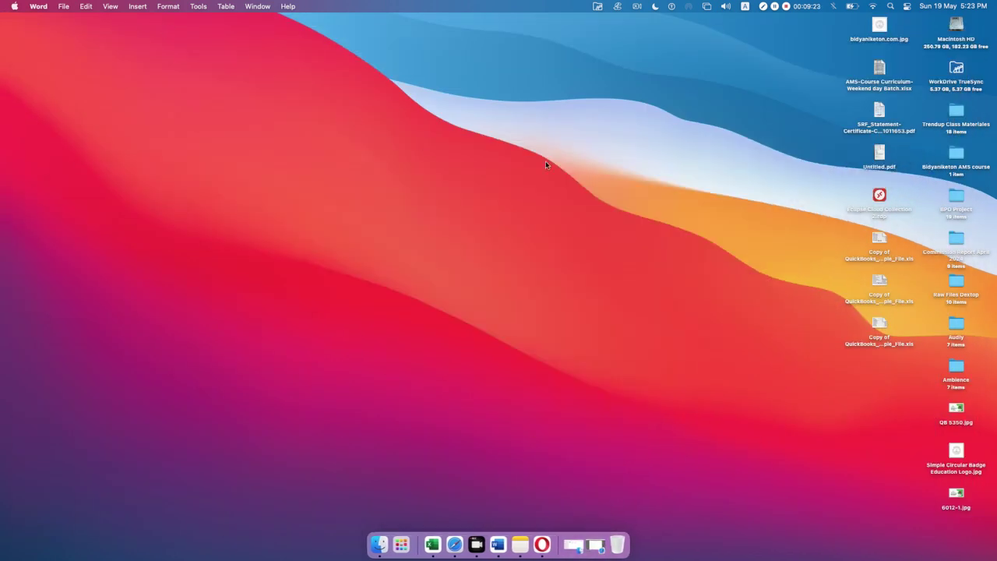
double_click(941, 120)
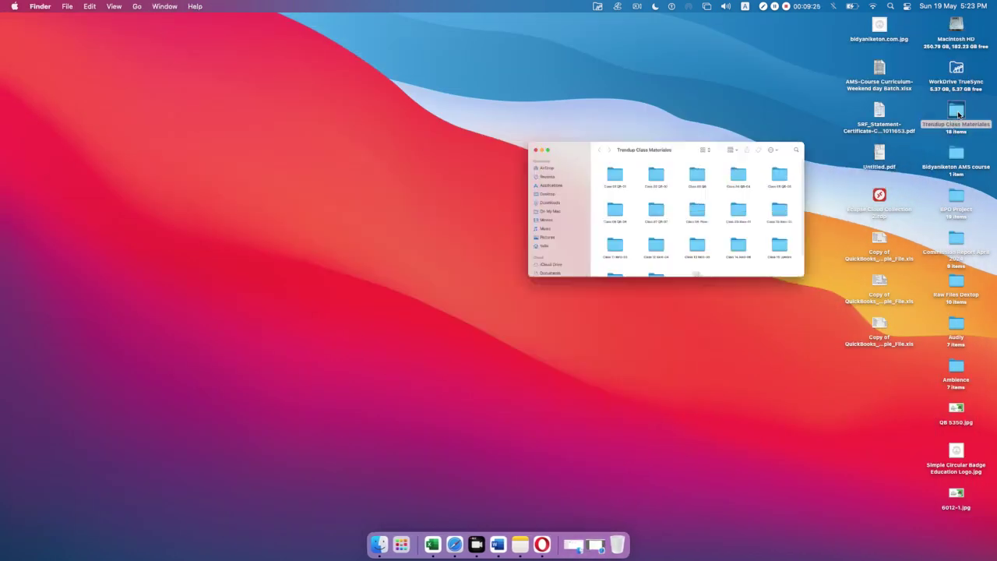
double_click(348, 227)
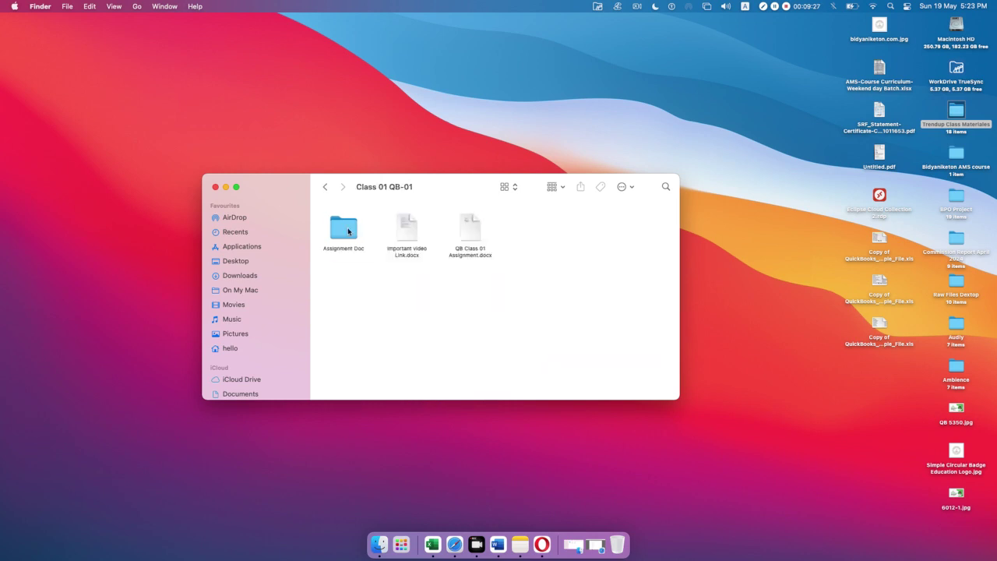
double_click(347, 229)
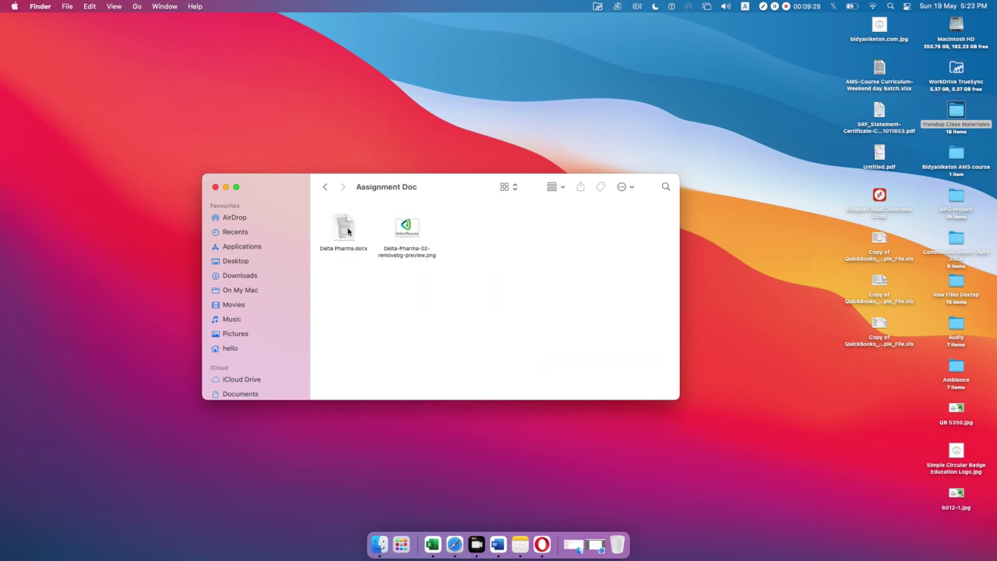
double_click(344, 229)
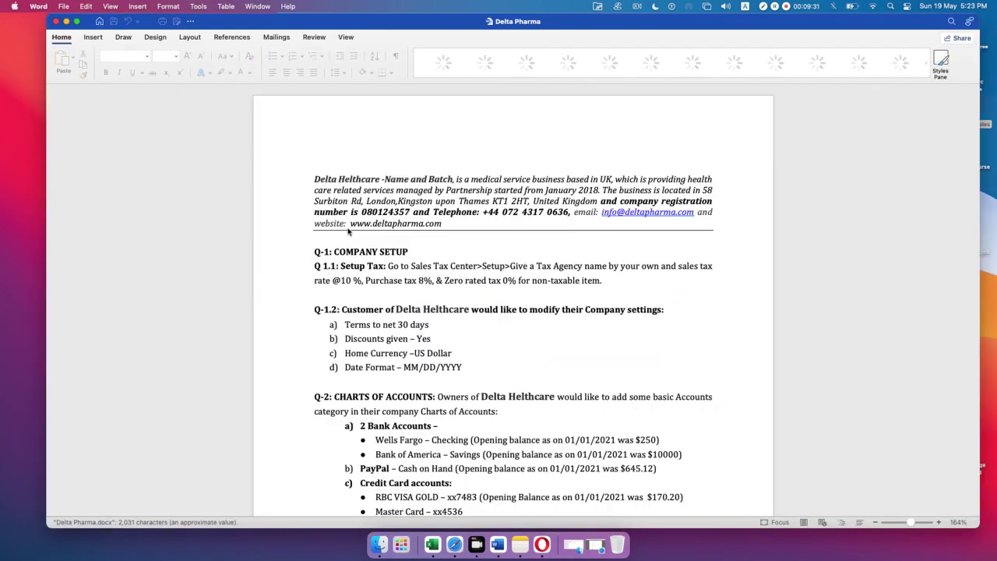
Step: Copy the company registration number from the document's introduction into the Business ID No. of the sales tax setup form in Safari
scroll(491, 292, down, 2)
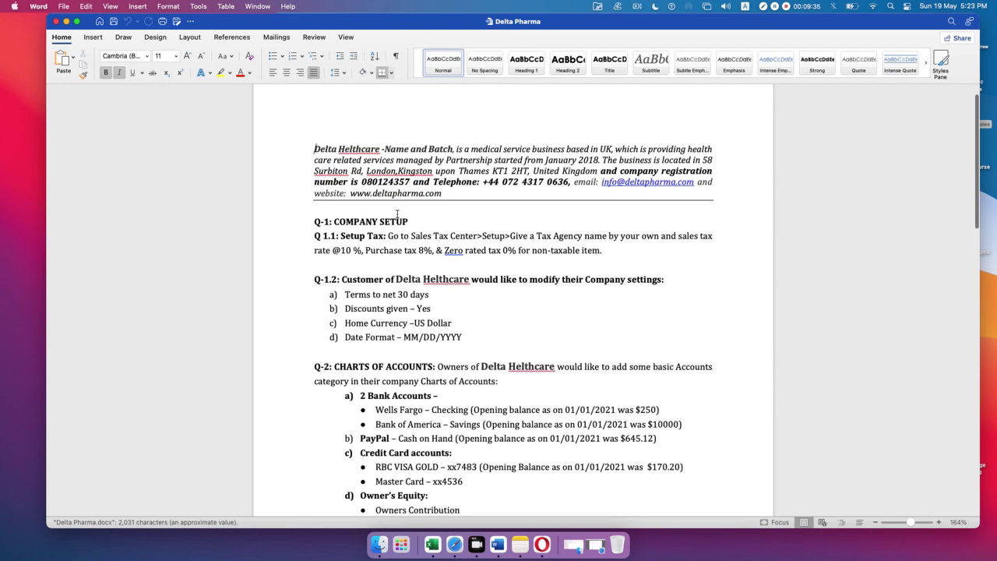
drag(410, 182, 363, 182)
key(super+c)
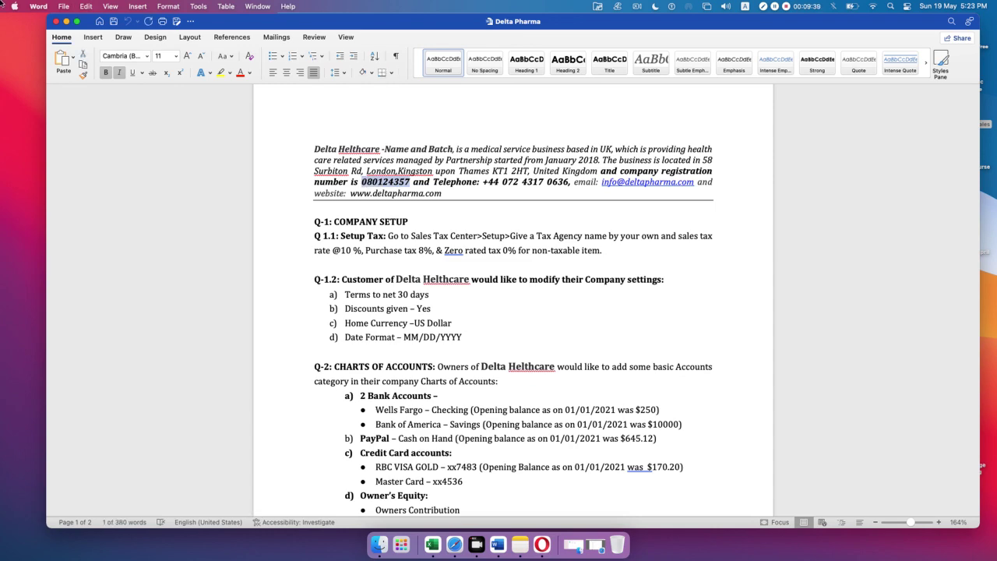
click(66, 21)
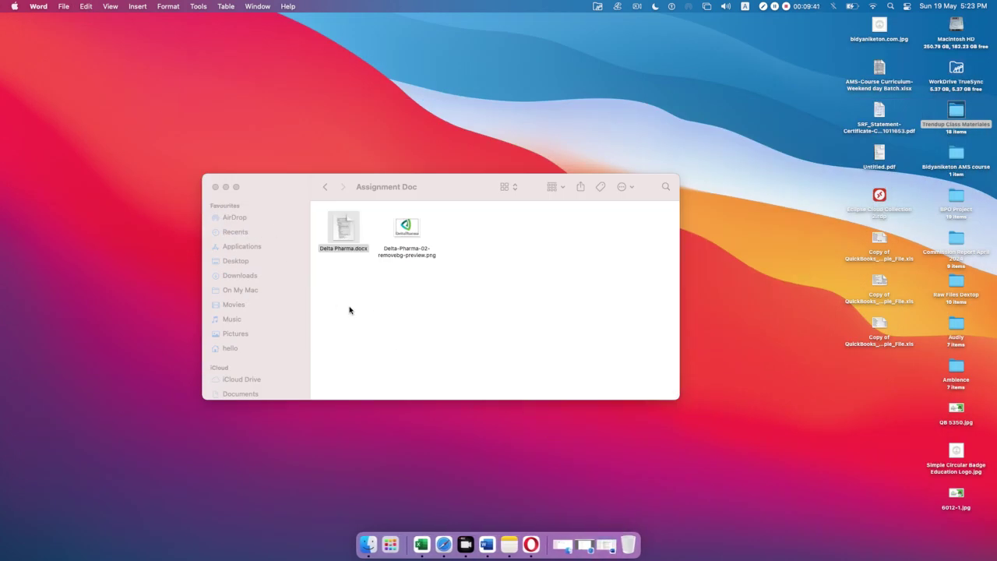
click(442, 537)
click(354, 285)
key(super+v)
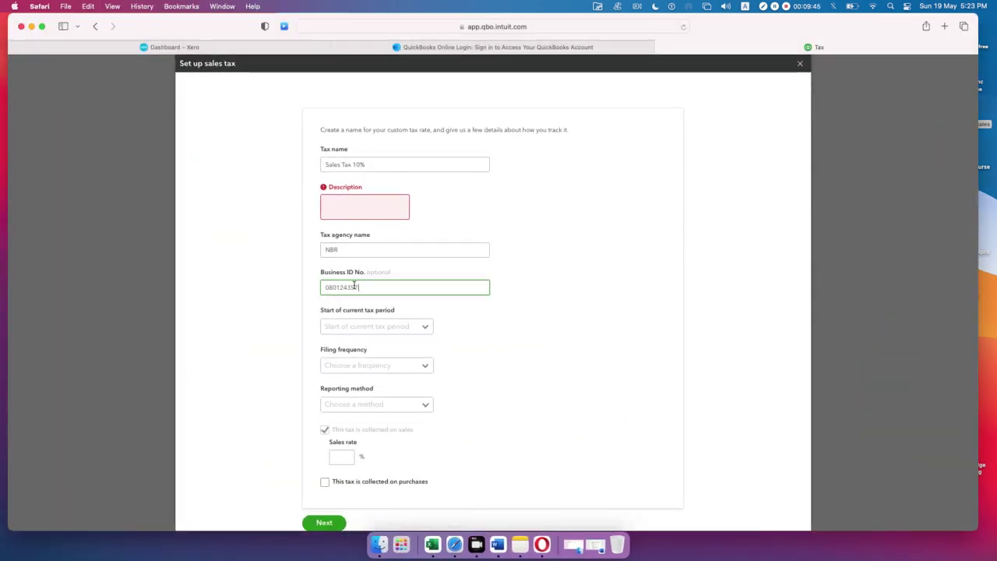
Step: Fill the tax description with "Sales Tax 10%", copied from the tax name
mouse_move(329, 196)
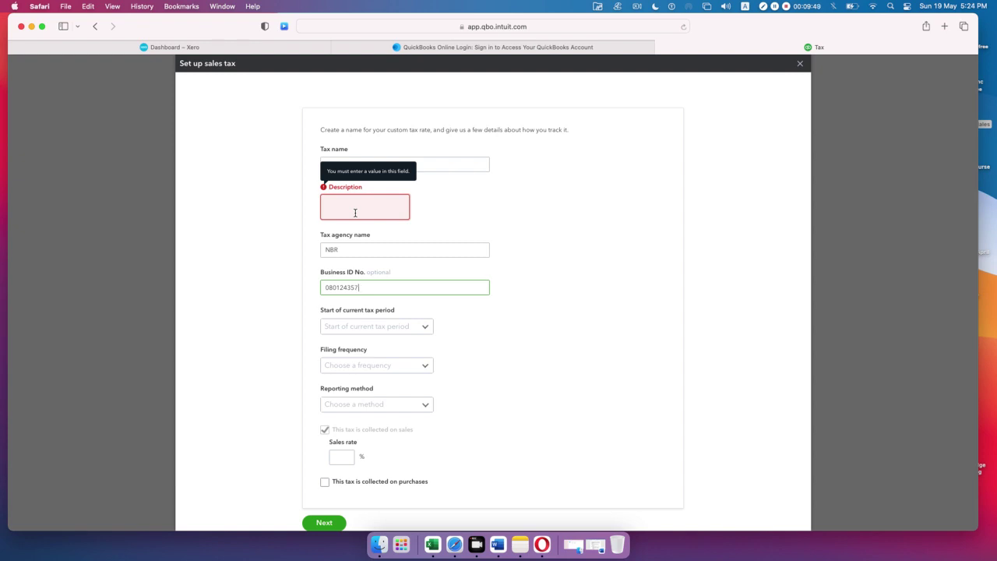
click(376, 164)
key(super+a)
key(super+c)
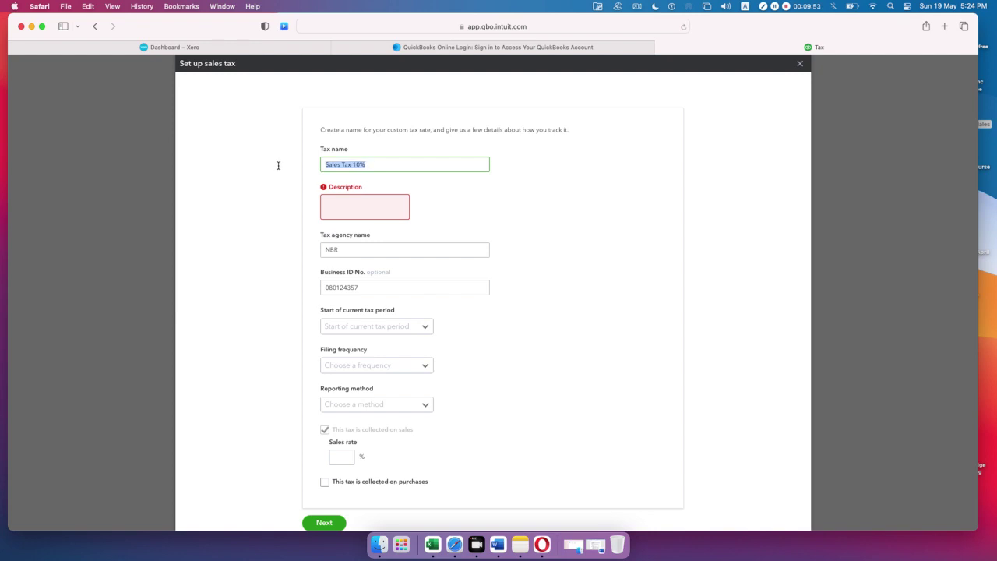
click(346, 207)
key(super+v)
click(459, 335)
scroll(459, 335, down, 1)
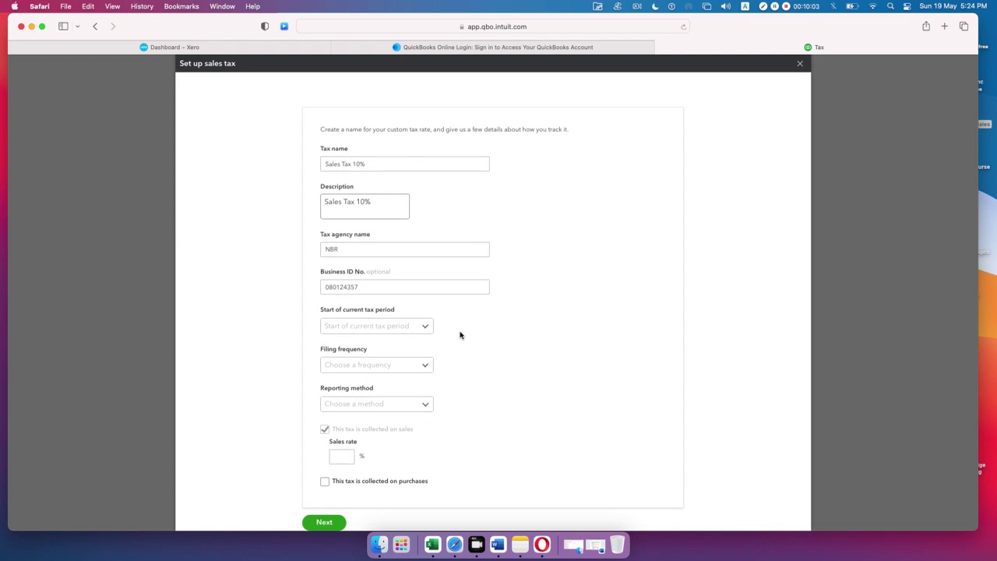
Step: Set the start of the current tax period to July and the filing frequency to Quarterly
click(425, 327)
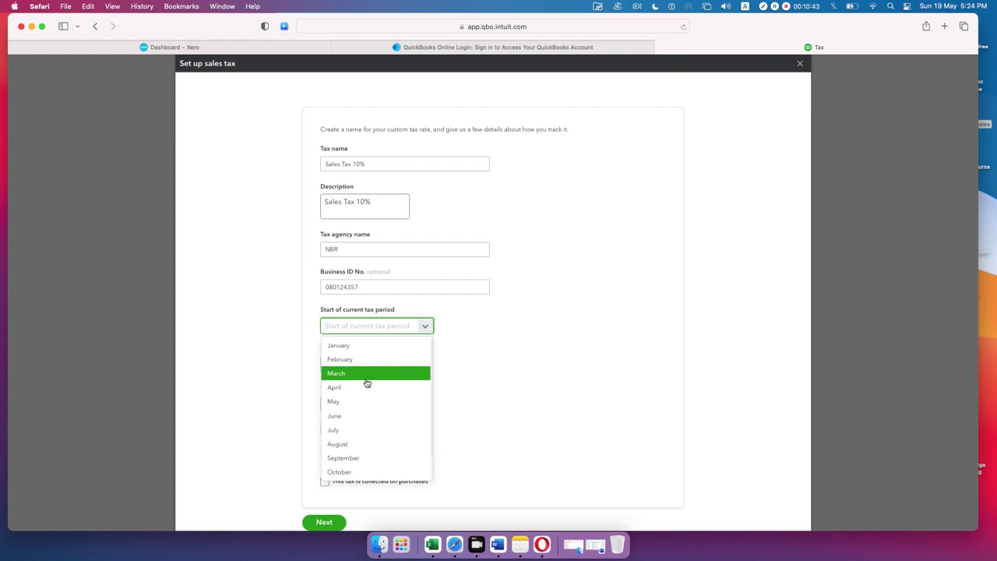
click(358, 428)
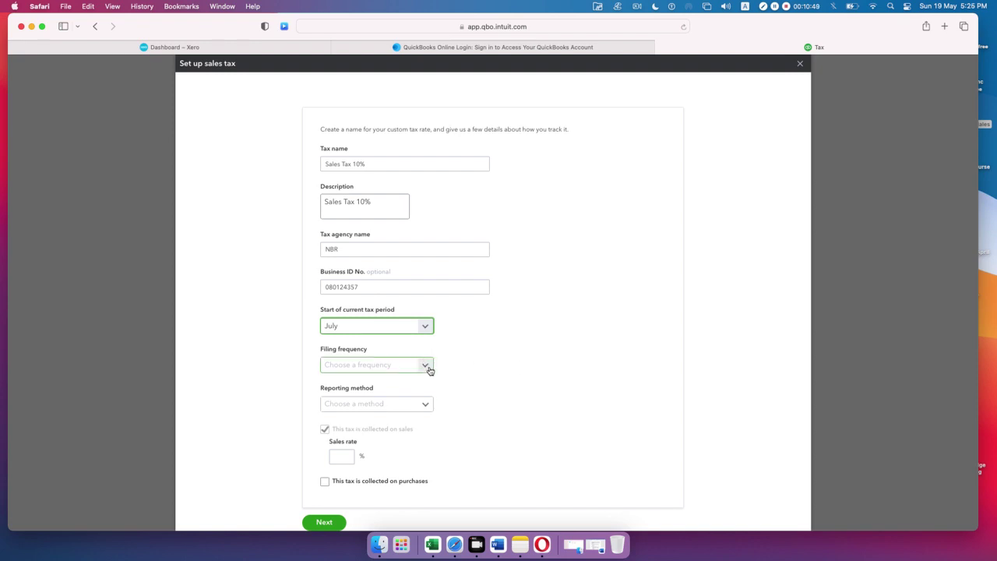
click(428, 368)
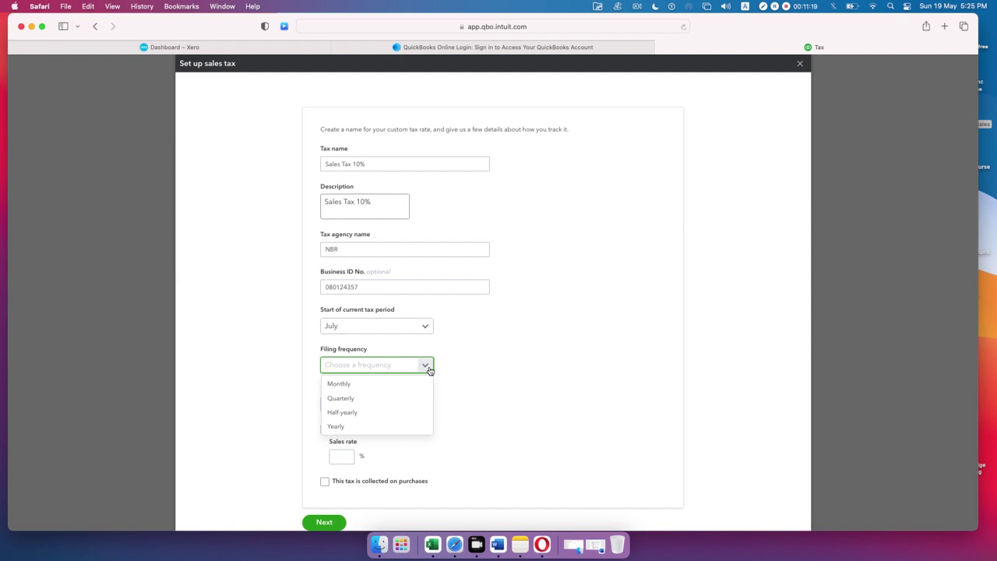
click(386, 398)
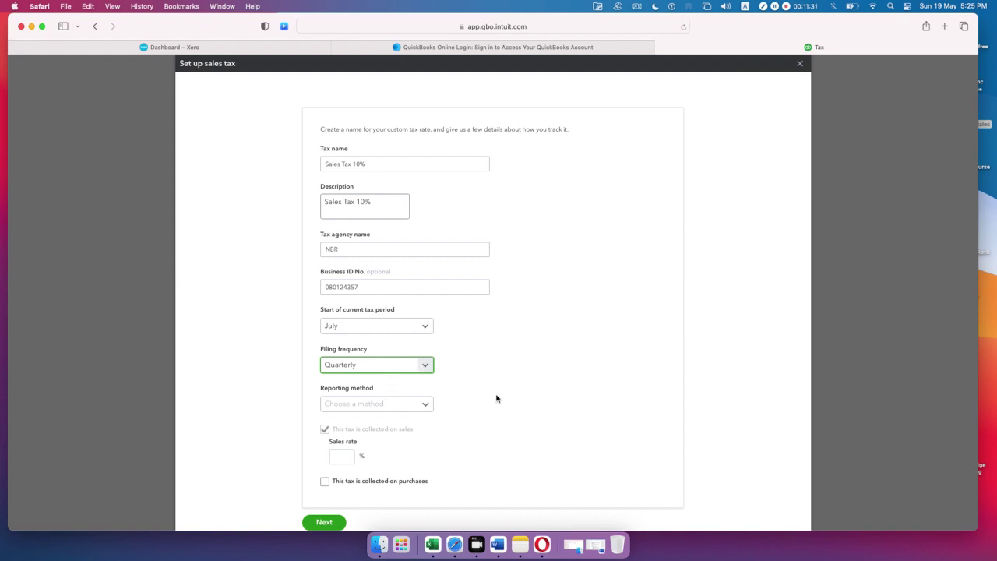
Step: Set the reporting method to Cash and the sales rate to 10%
click(424, 404)
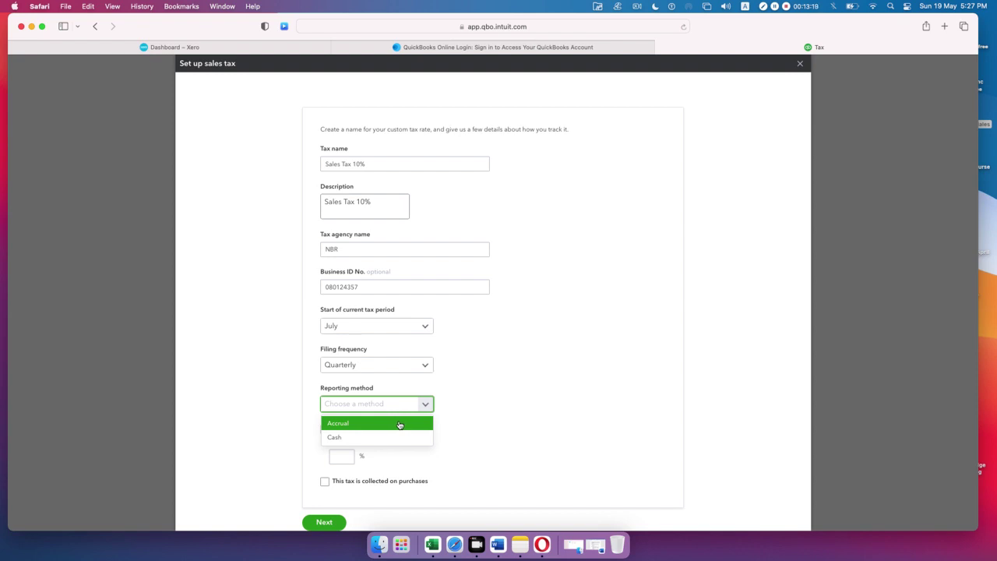
click(387, 438)
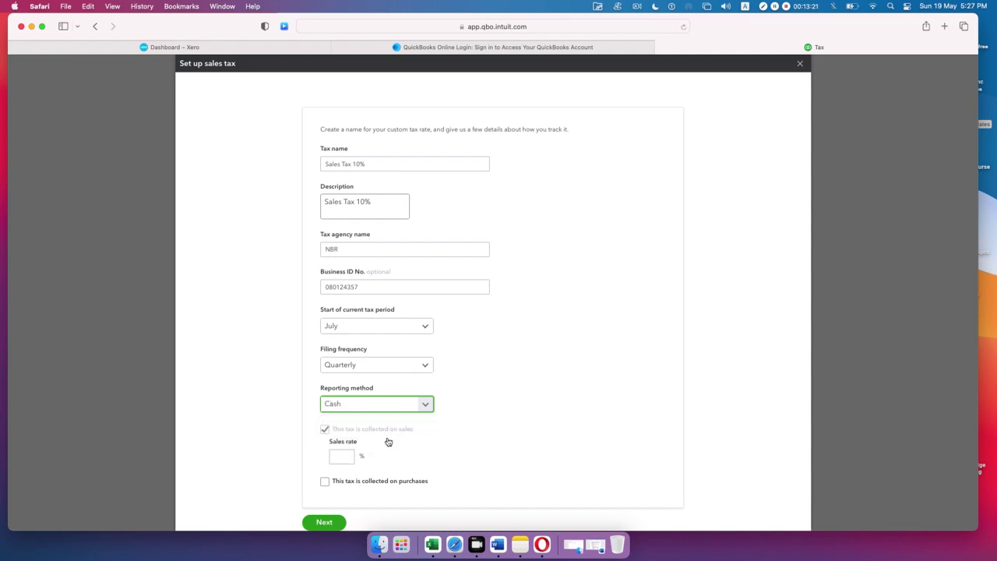
click(345, 456)
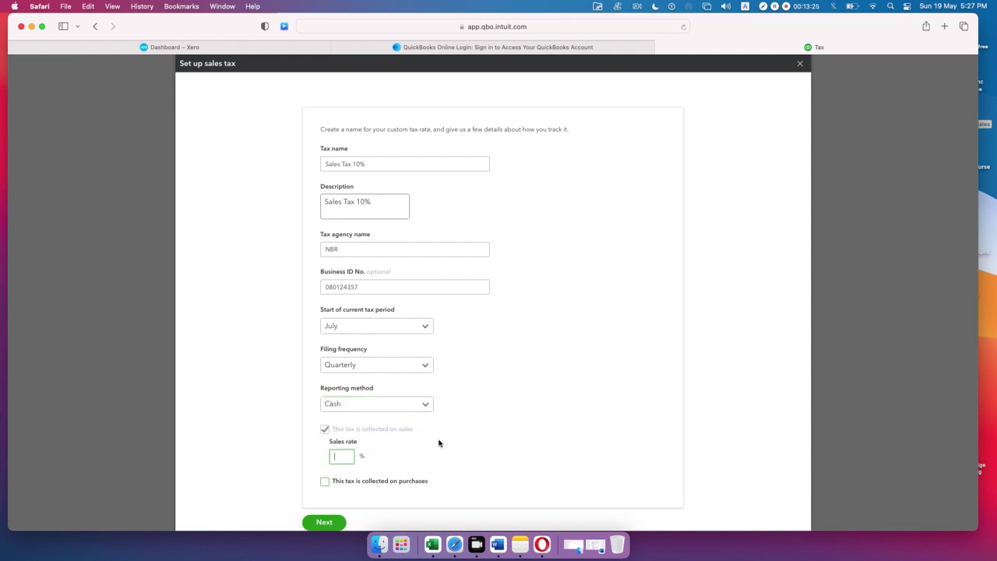
text(10)
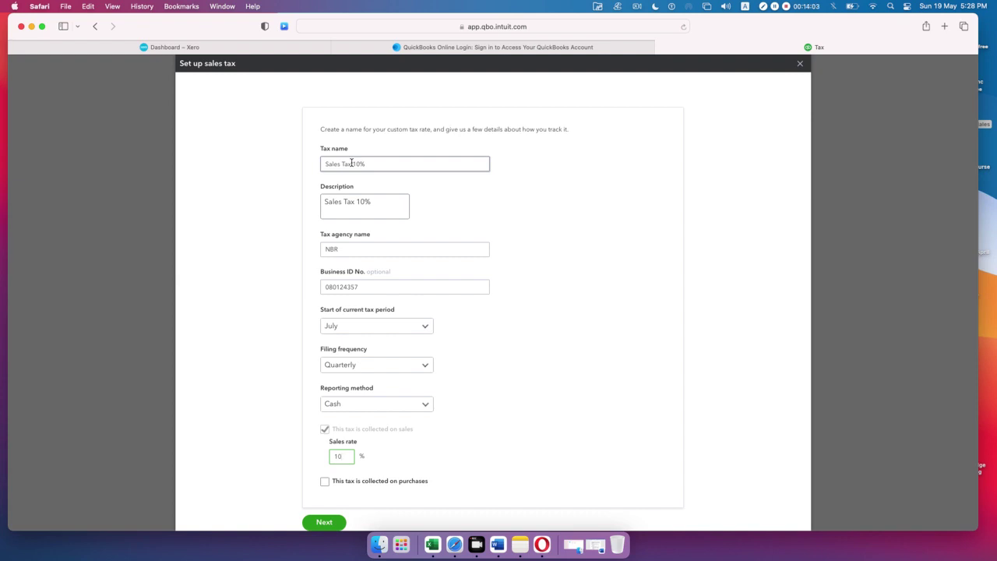
Step: Mark the tax as also collected on purchases
scroll(386, 506, down, 1)
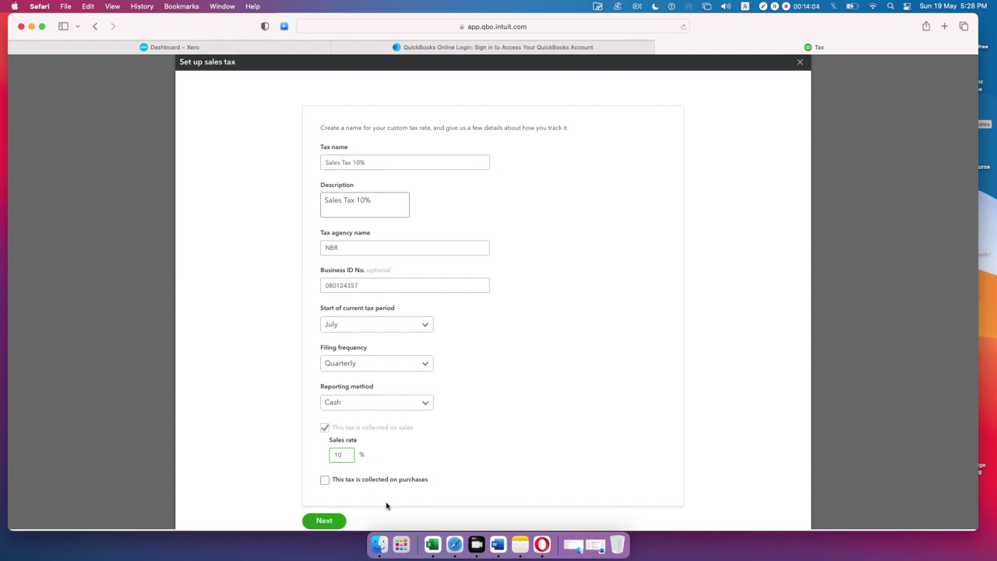
click(325, 481)
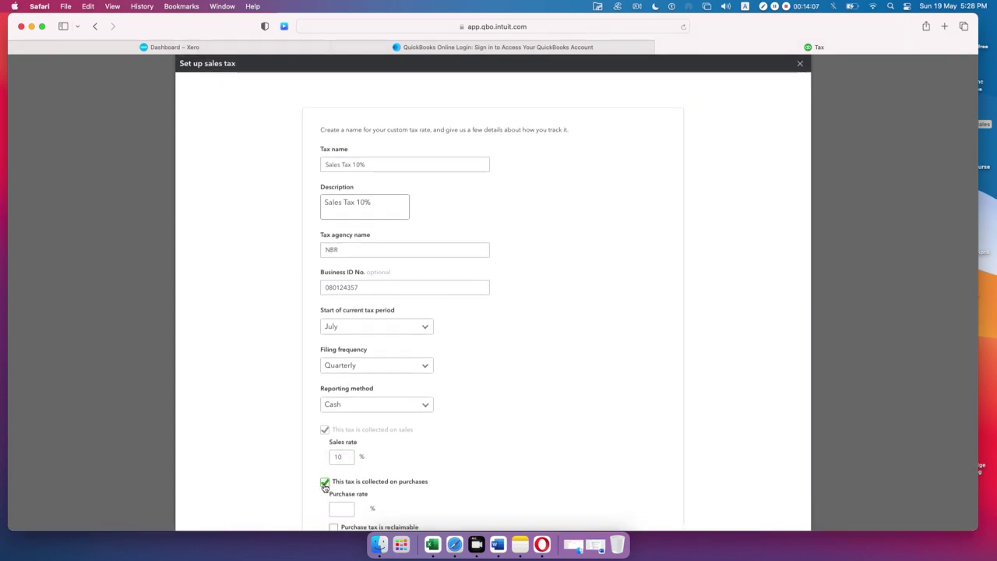
scroll(548, 410, down, 2)
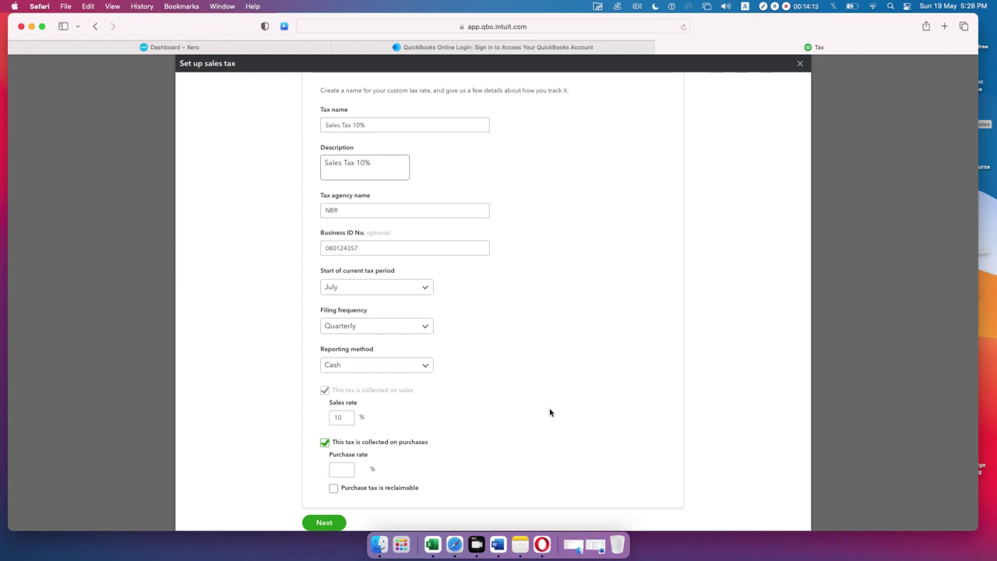
Step: Give the tax a reclaimable purchase rate of 5% and finish the sales tax setup, returning to the tax centre
click(344, 470)
text(5)
click(334, 491)
click(324, 521)
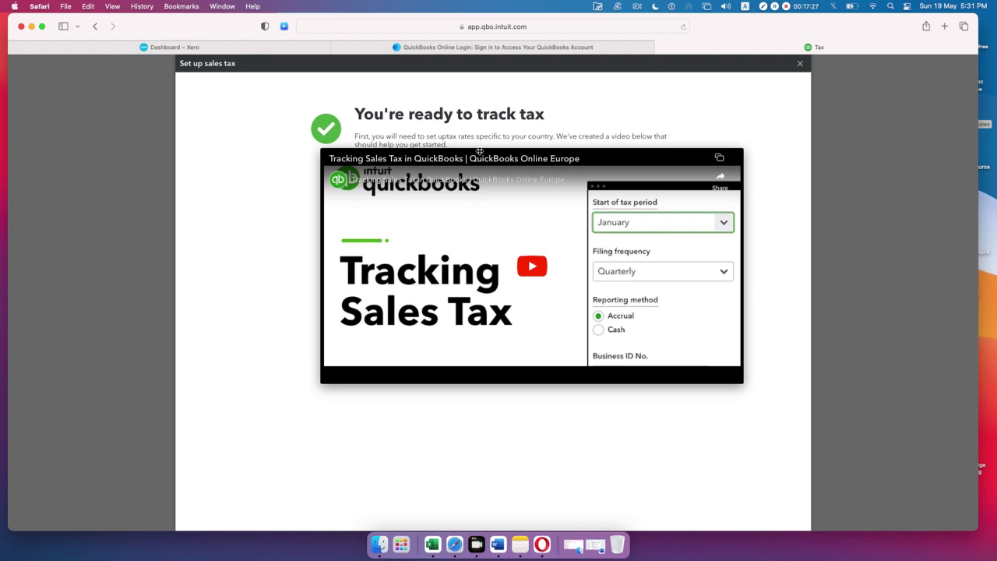
drag(480, 157, 496, 226)
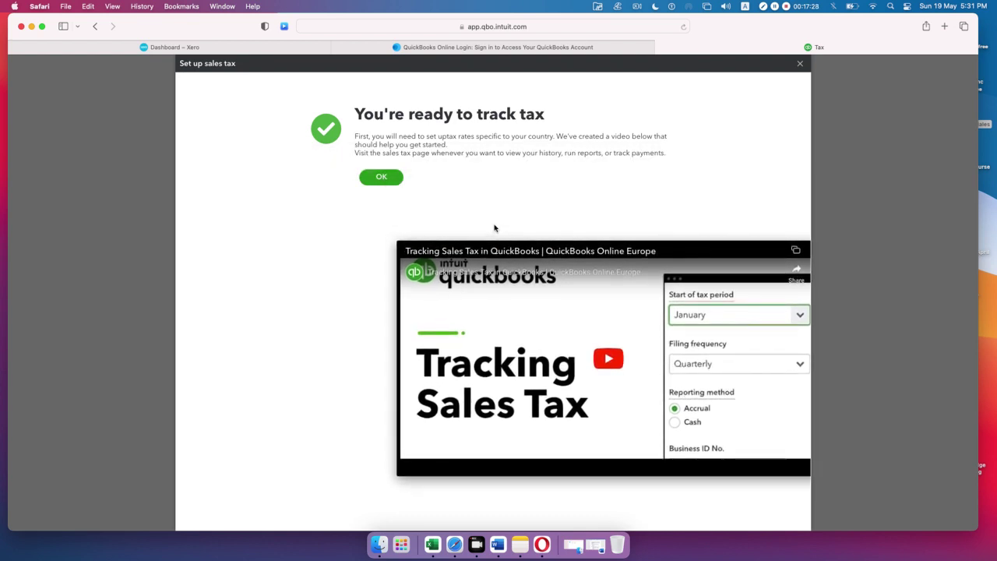
click(379, 178)
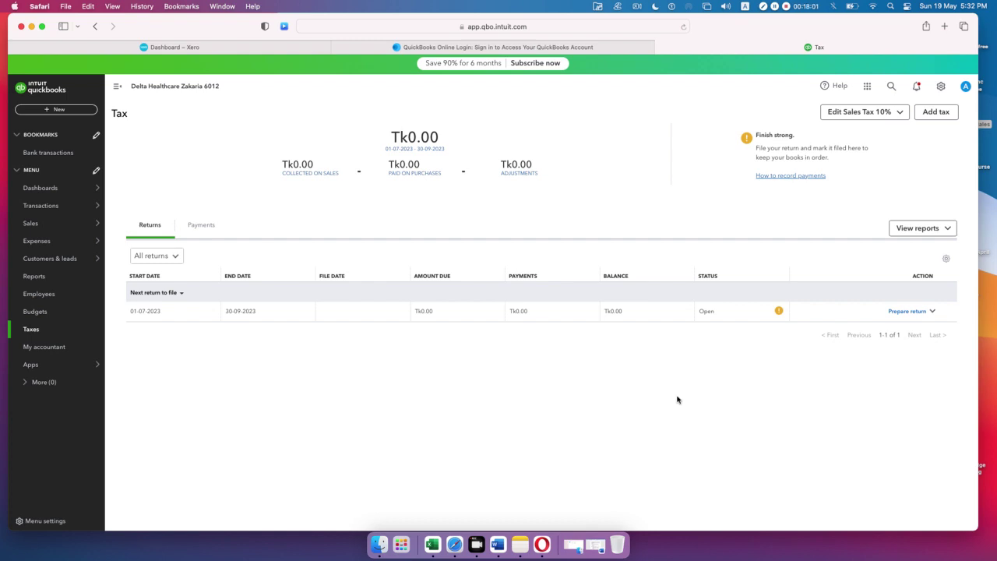
Step: View the agency settings of Sales Tax 10% and close them without changes
click(885, 117)
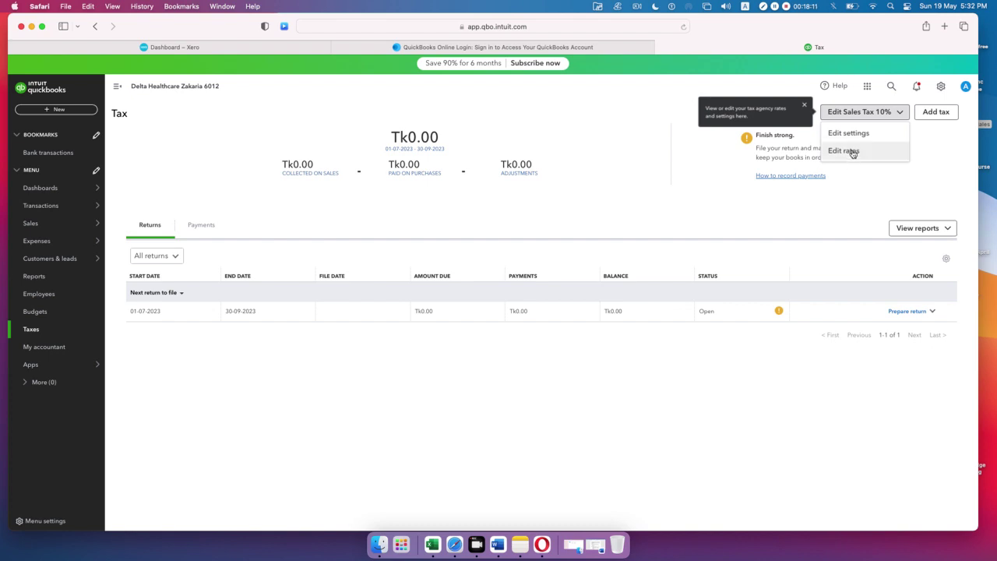
click(852, 134)
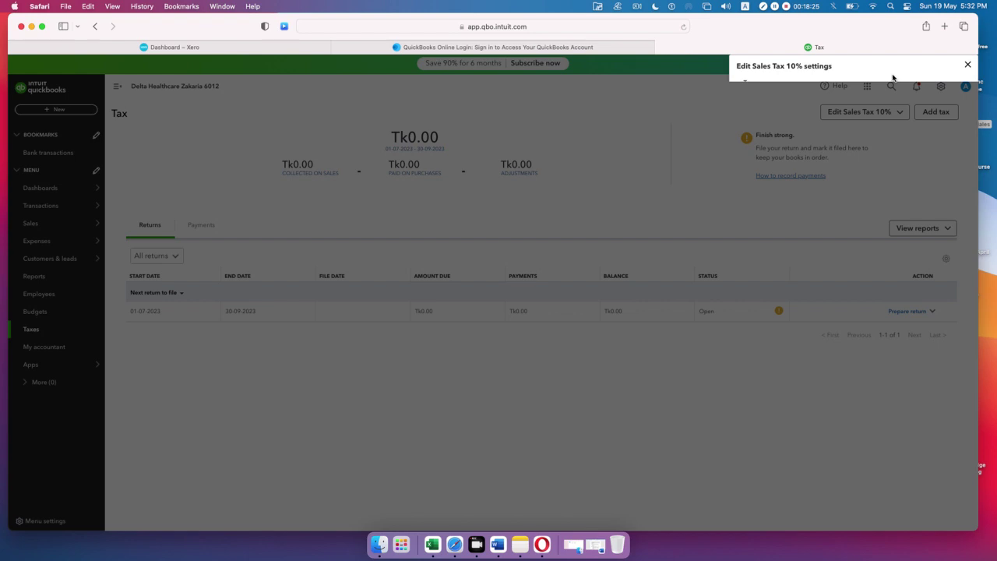
click(967, 65)
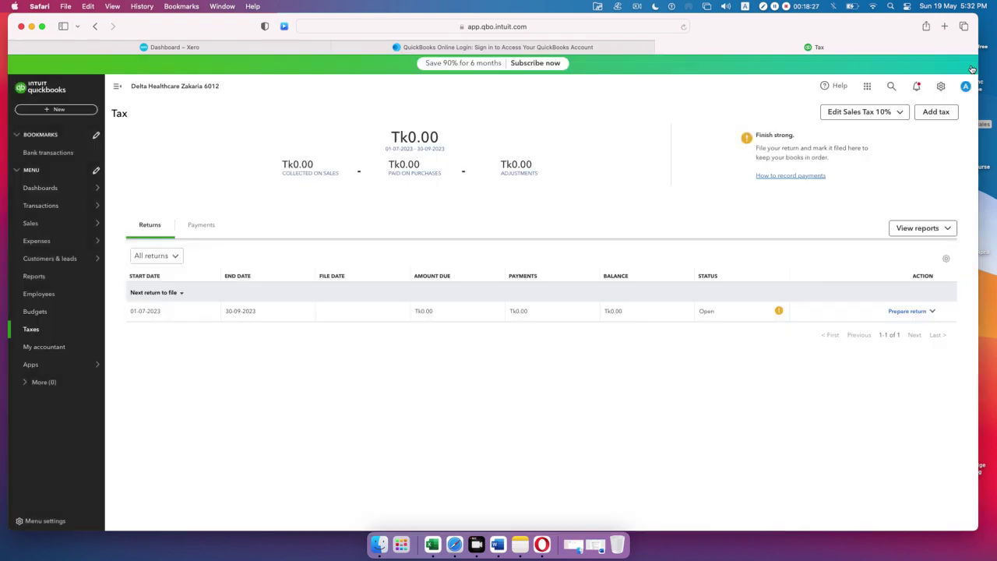
Step: Review the name, description, rates and effective date of the Sales Tax 10% rate, save it and return to the sales tax centre
click(869, 114)
click(853, 151)
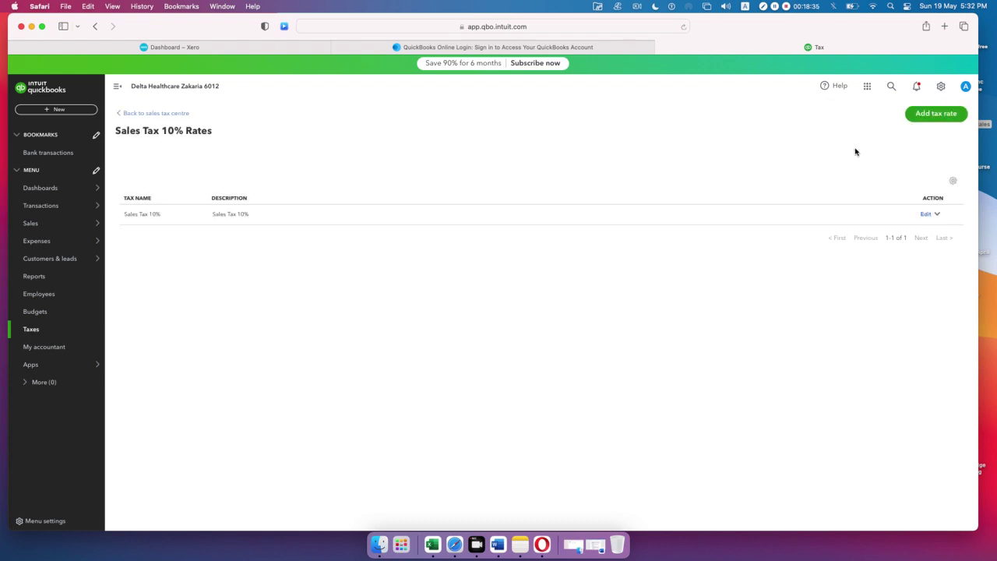
click(925, 215)
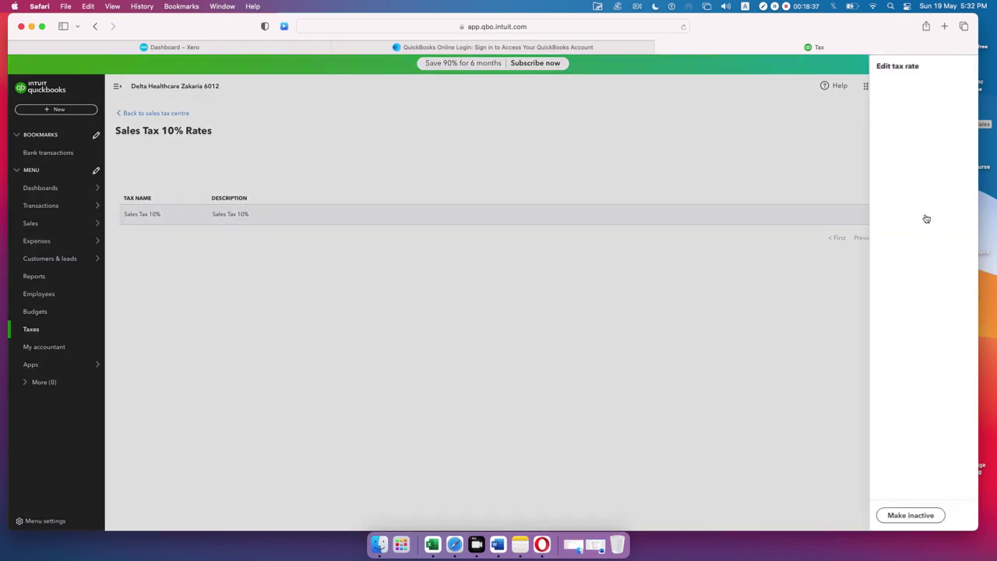
click(807, 97)
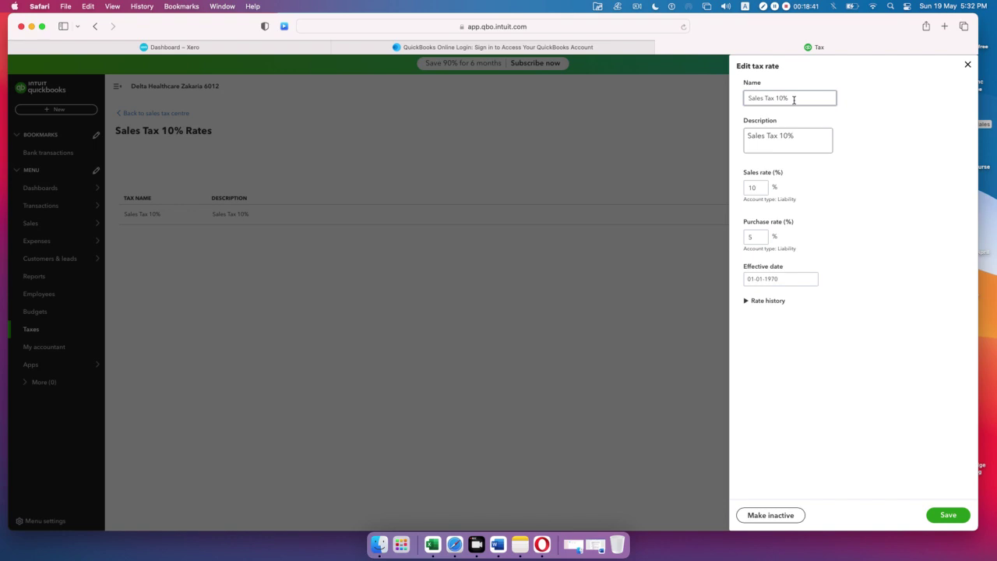
click(798, 133)
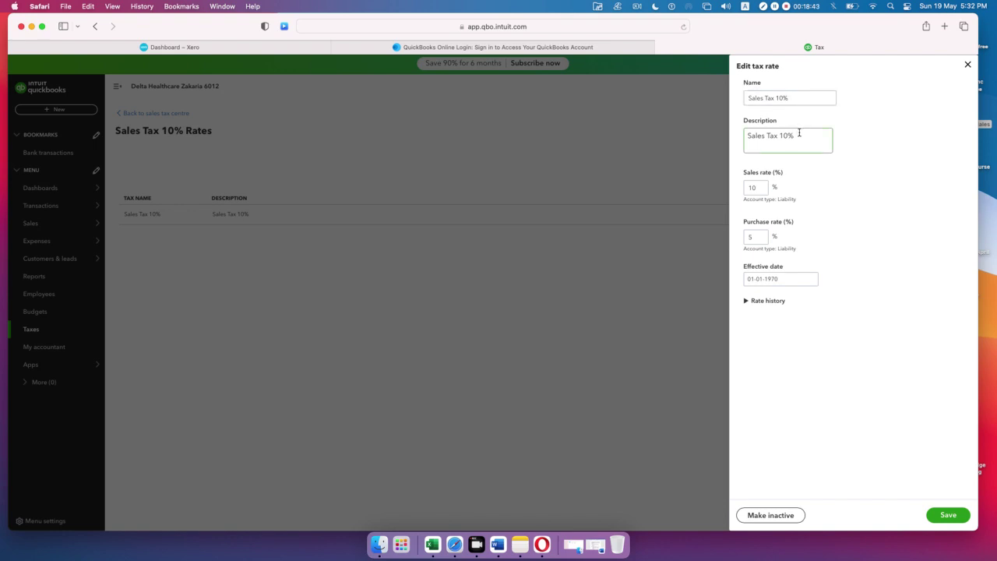
click(761, 187)
click(814, 280)
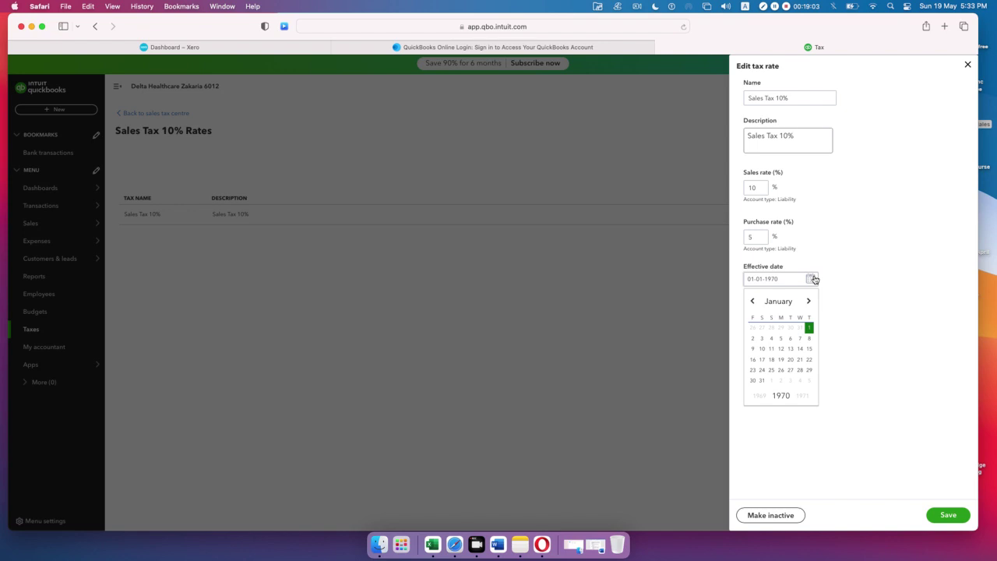
click(856, 372)
click(939, 516)
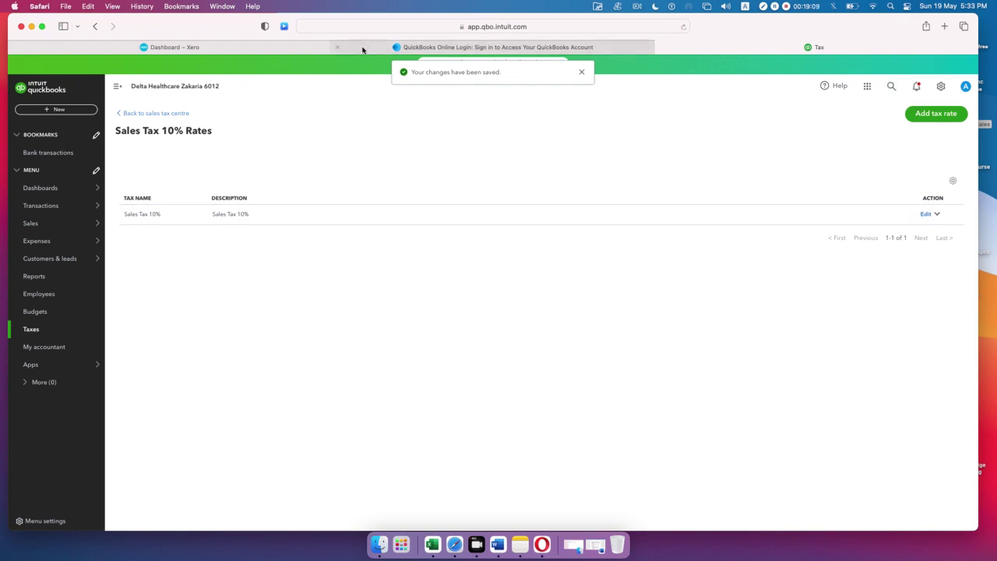
click(160, 116)
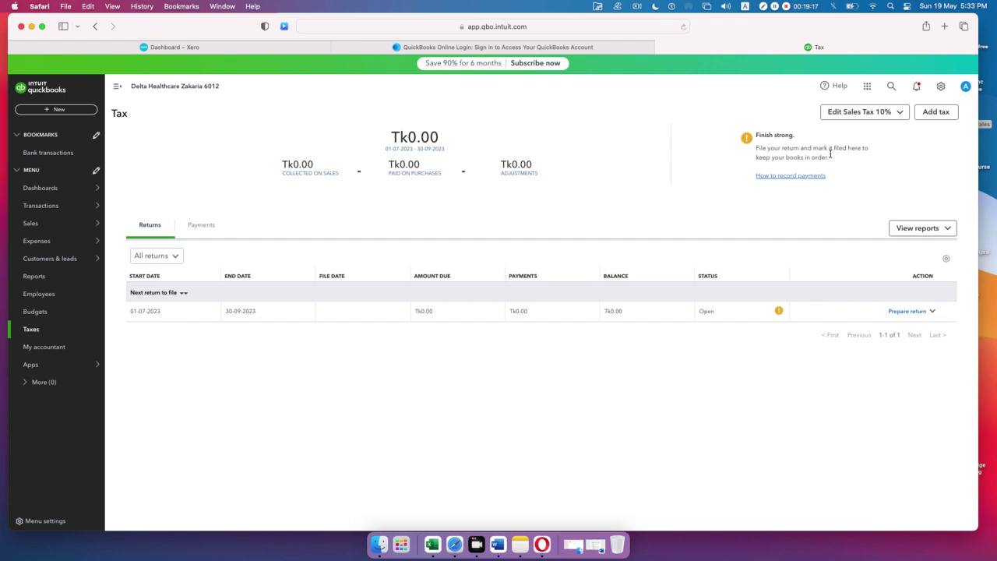
click(936, 113)
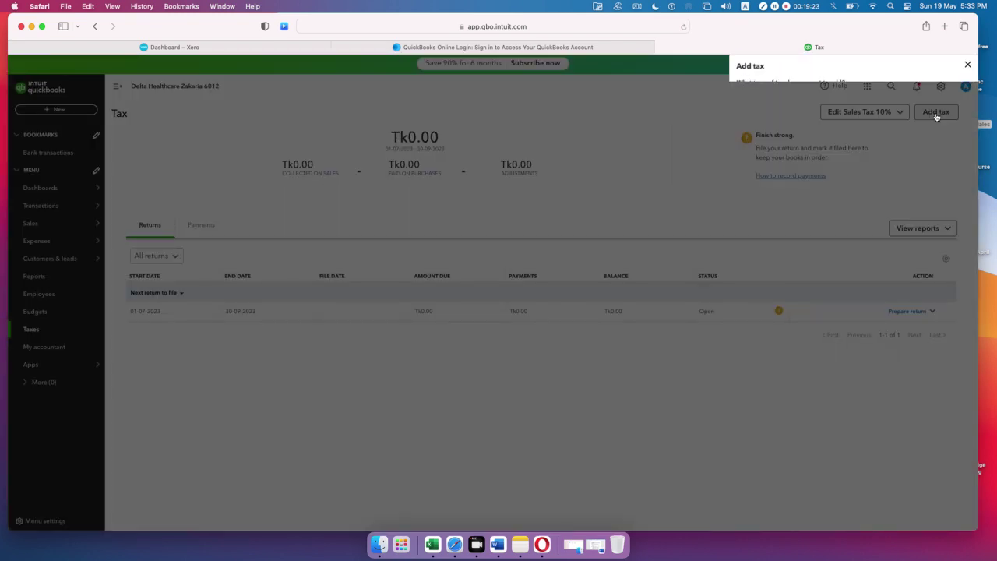
click(967, 65)
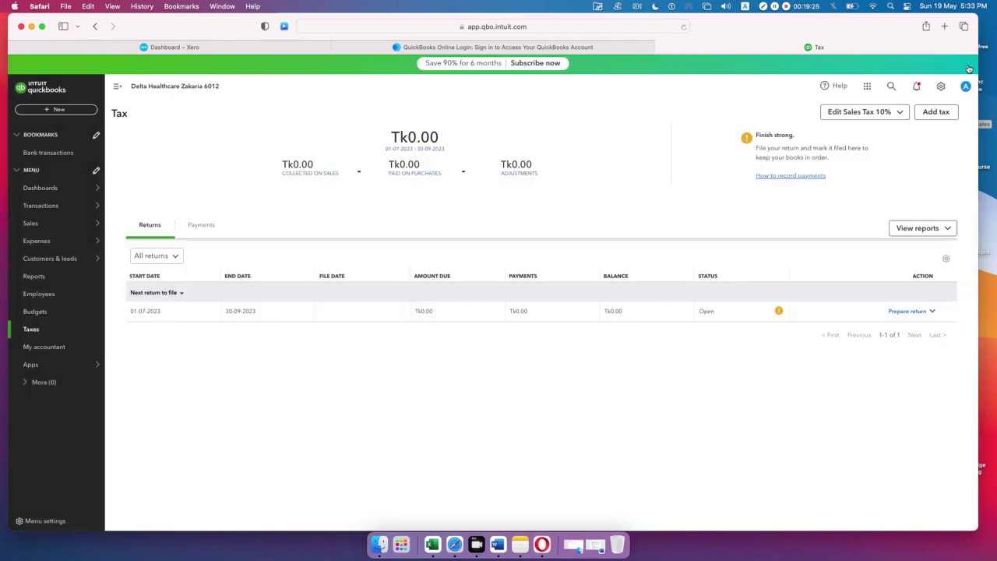
click(930, 112)
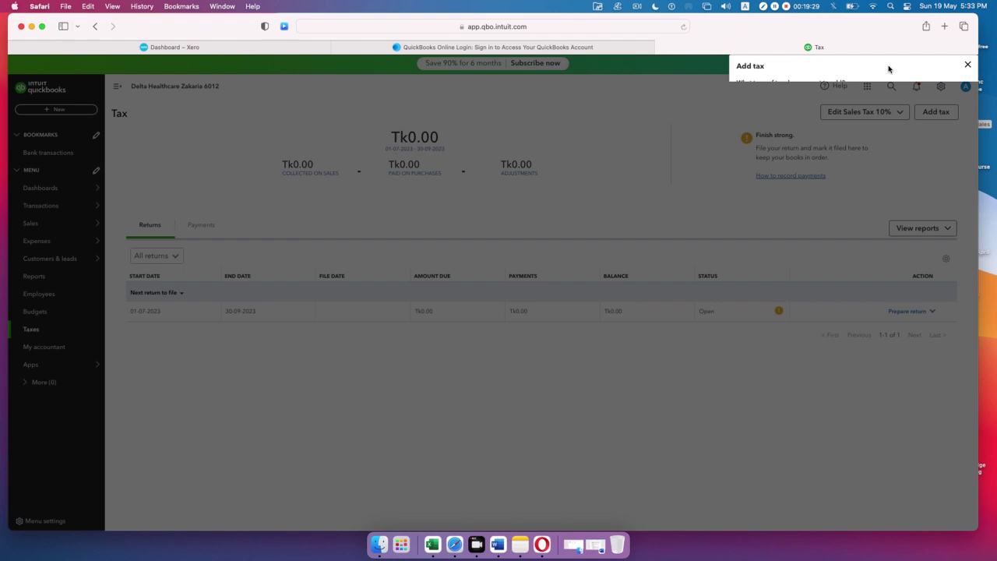
click(683, 28)
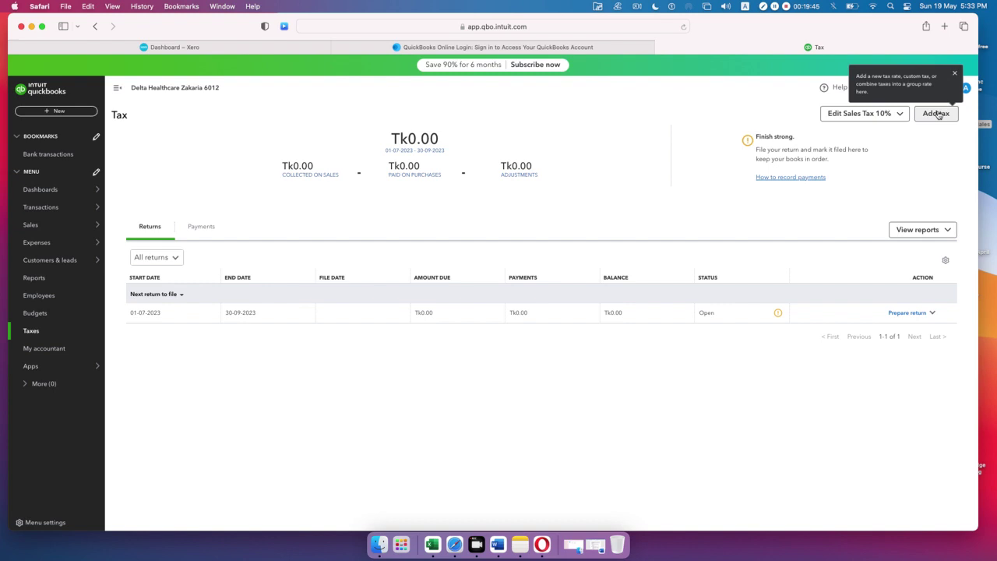
Step: Start a new custom tax with "Sales Tax 15%" as both its name and description
click(935, 113)
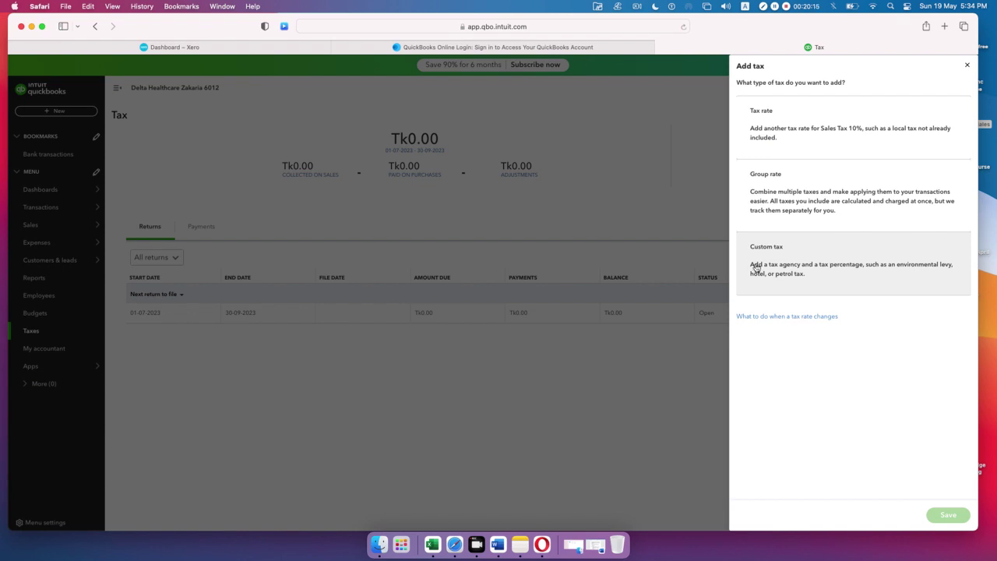
click(776, 269)
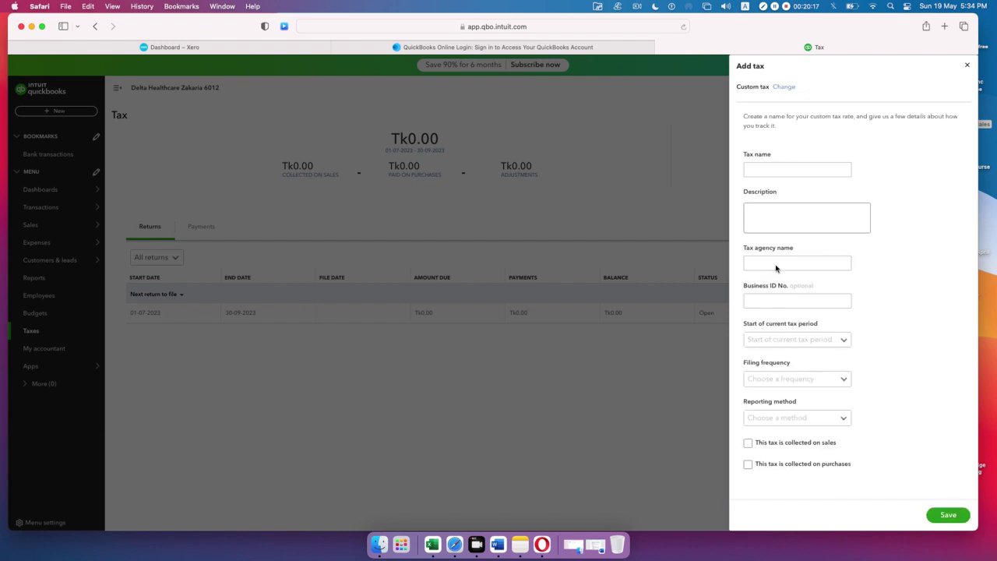
click(783, 168)
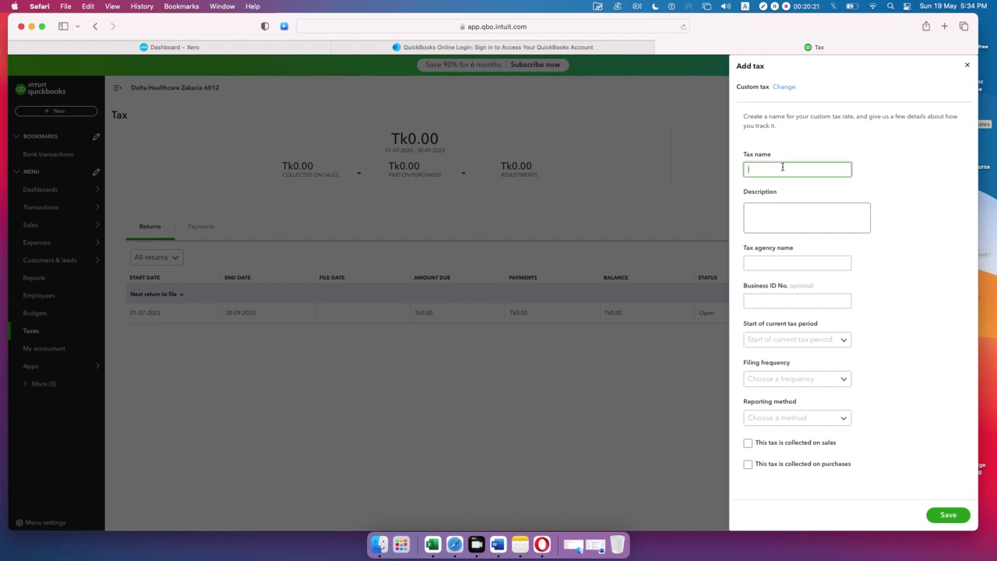
text(Sales Tax 15%)
drag(784, 169, 702, 172)
drag(816, 173, 712, 172)
key(super+c)
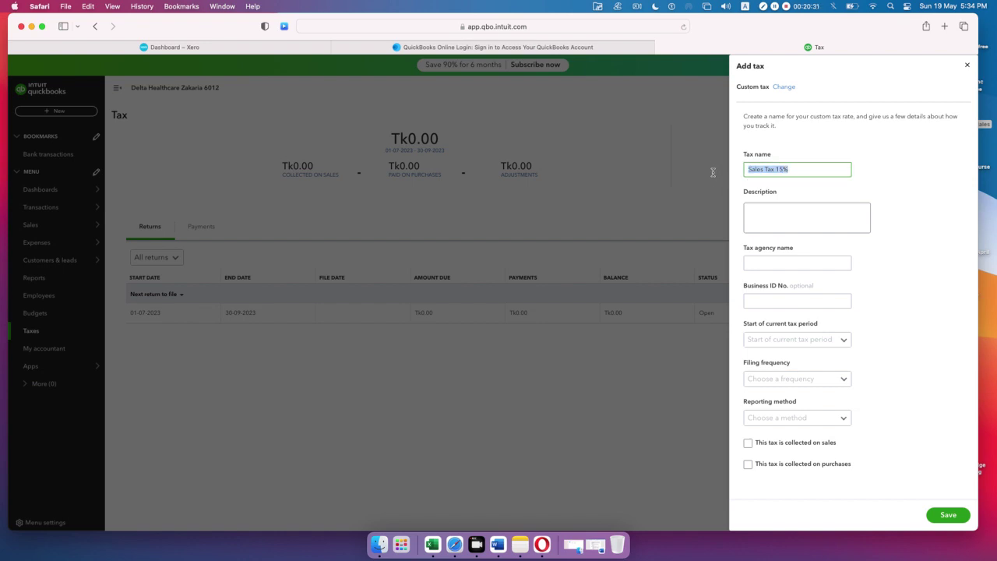
click(757, 205)
key(super+v)
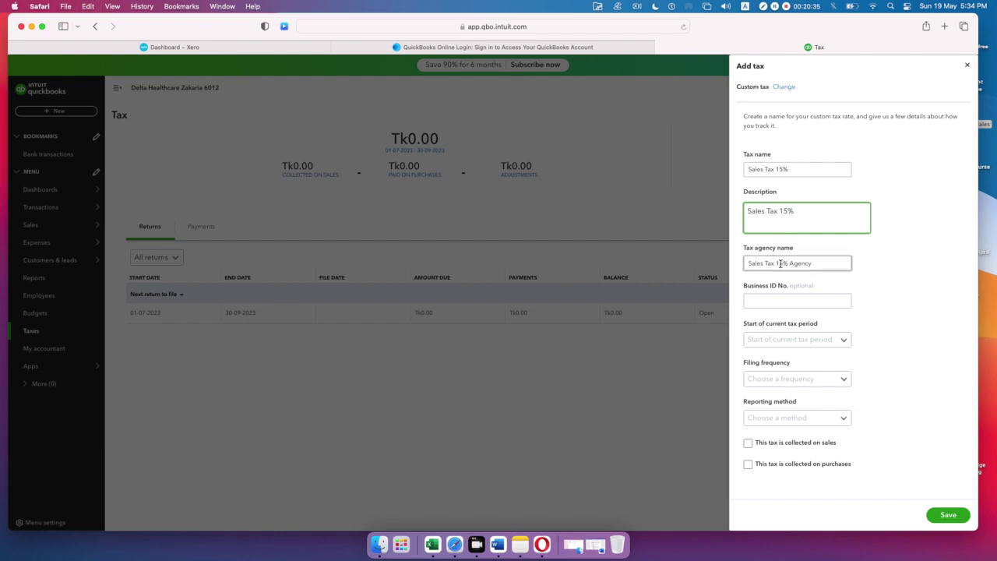
Step: Replace the suggested tax agency name of the new custom tax with "NRB"
click(837, 265)
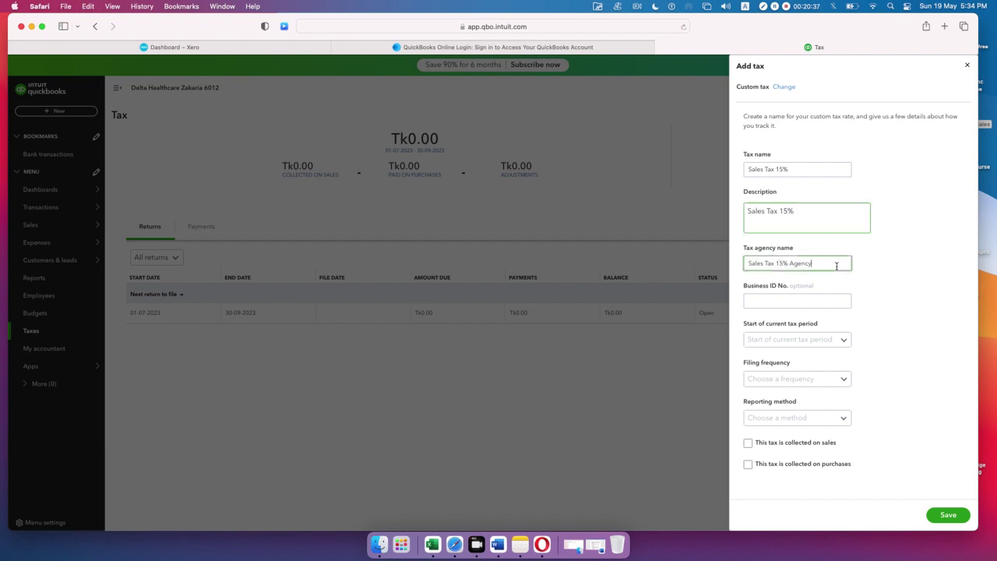
key(BackSpace)
key(BackSpace)
key(BackSpace)
key(BackSpace)
key(BackSpace)
key(BackSpace)
key(BackSpace)
key(BackSpace)
key(BackSpace)
key(BackSpace)
key(BackSpace)
key(BackSpace)
key(BackSpace)
key(BackSpace)
key(BackSpace)
key(BackSpace)
key(BackSpace)
key(BackSpace)
key(BackSpace)
key(BackSpace)
text(NRB)
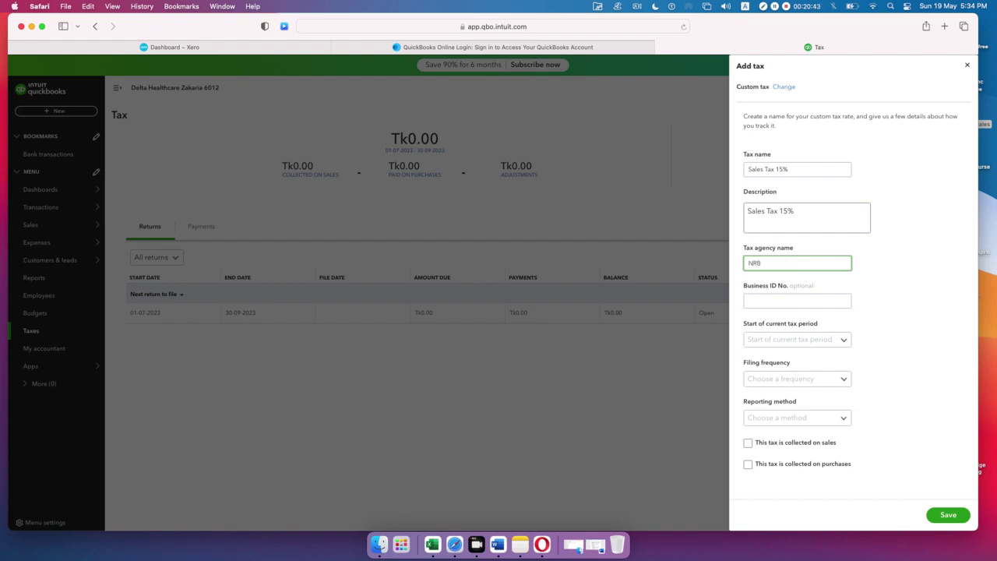
Step: Set the custom tax's period start to July, filing frequency to Quarterly and reporting method to Cash
click(842, 344)
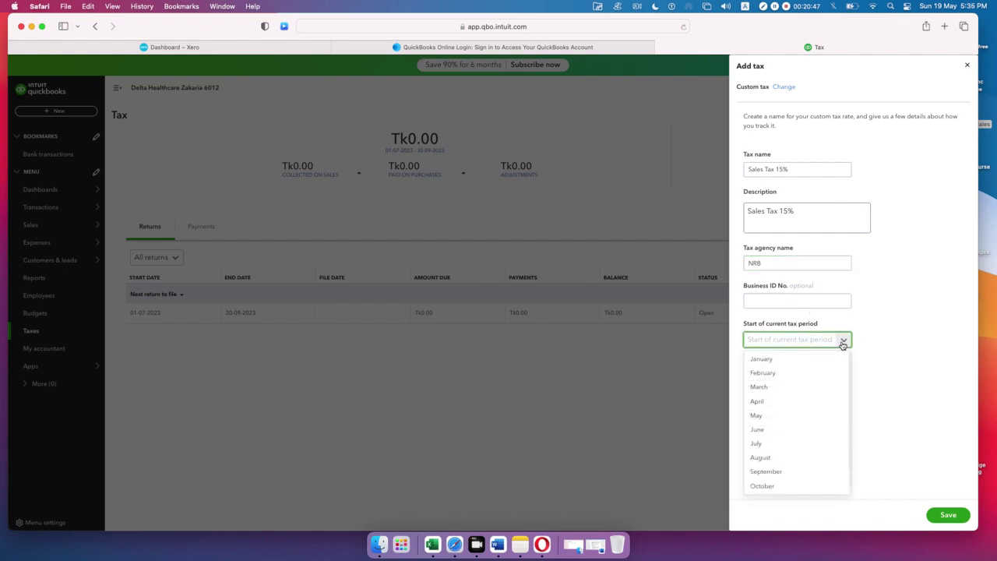
click(809, 448)
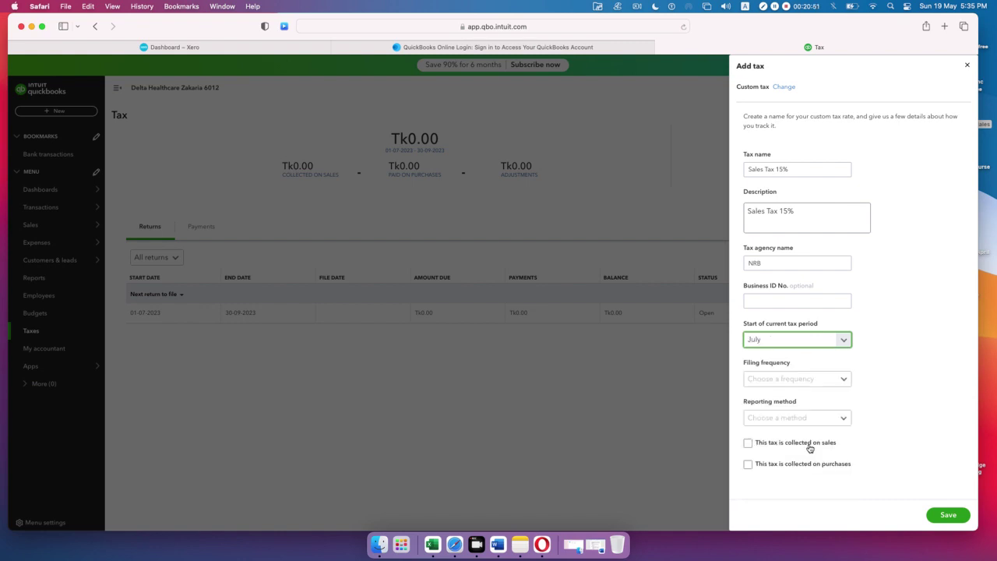
click(842, 380)
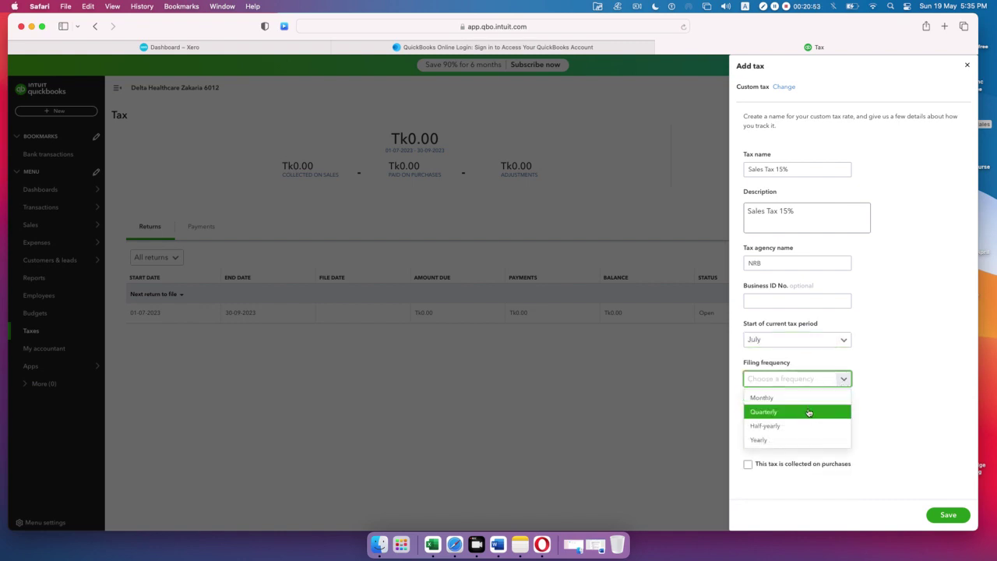
click(810, 402)
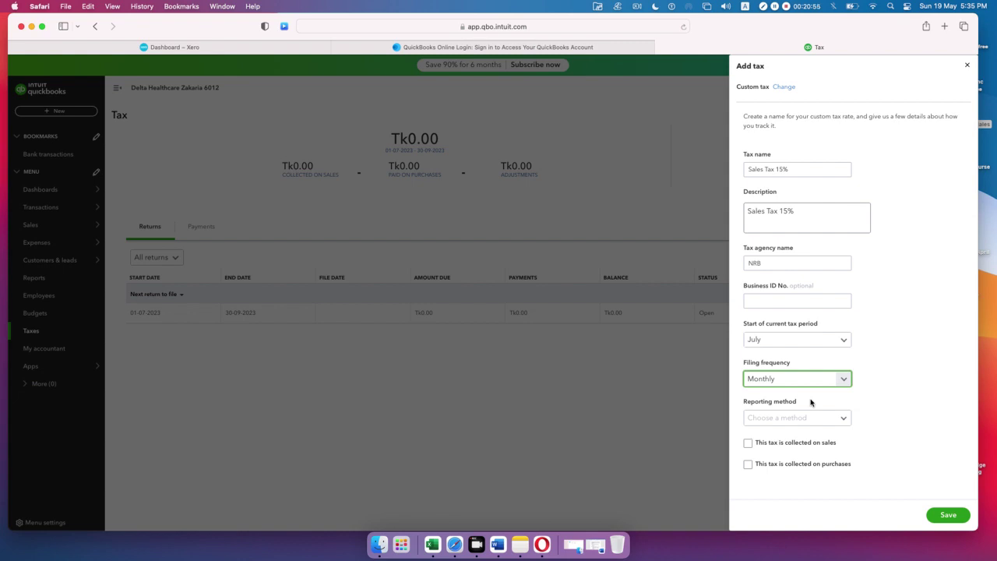
click(844, 382)
click(820, 411)
click(842, 419)
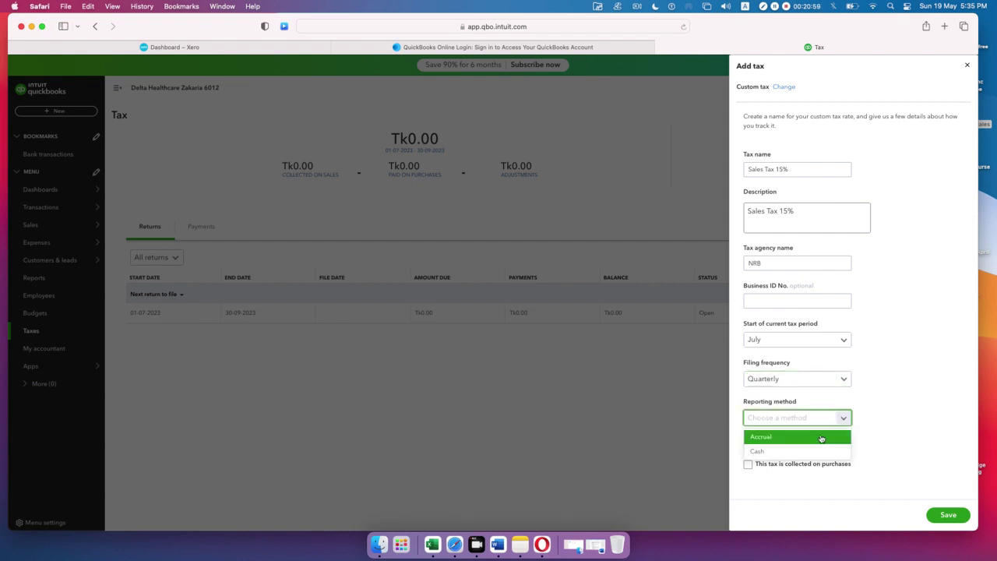
click(801, 452)
Step: Mark the custom tax as collected on both sales and purchases, with a sales rate of 15%
click(747, 443)
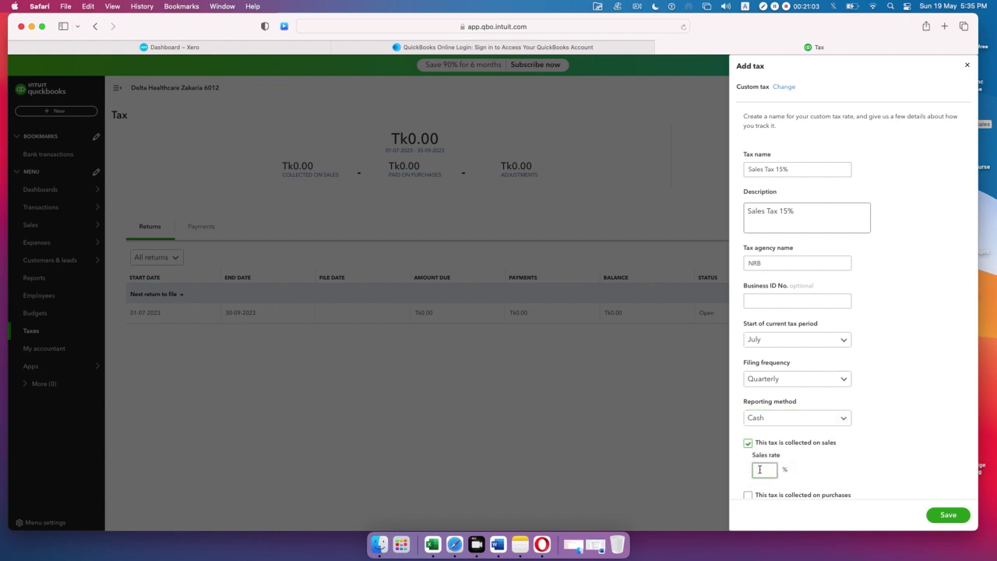
text(15%)
scroll(763, 467, down, 1)
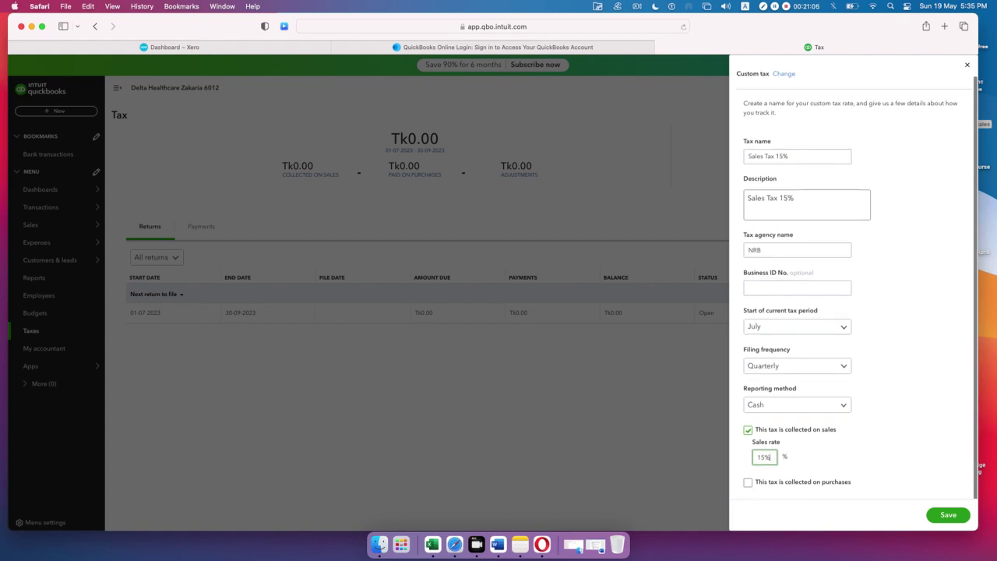
click(747, 486)
scroll(806, 453, down, 2)
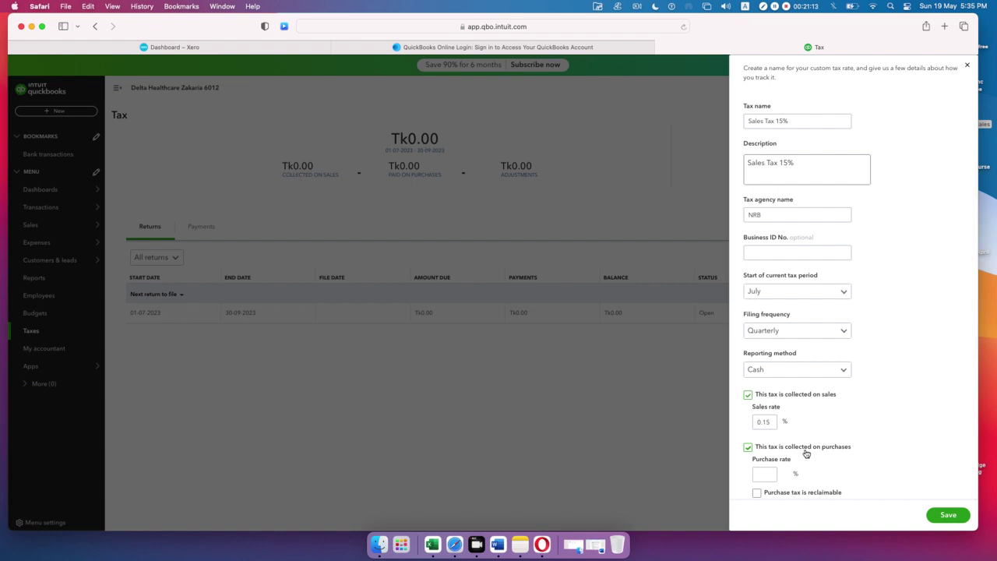
click(748, 448)
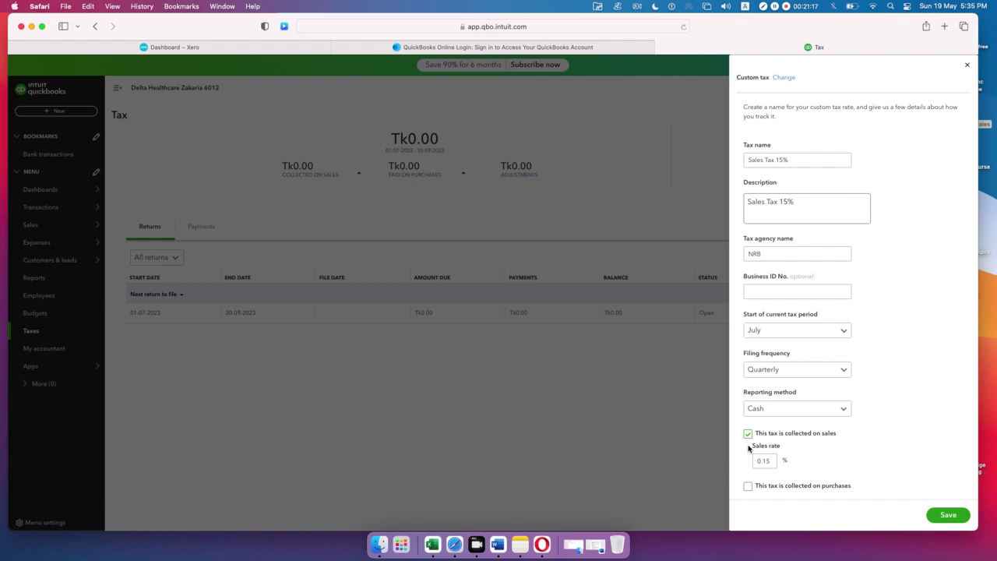
click(748, 486)
click(769, 461)
key(BackSpace)
key(BackSpace)
key(BackSpace)
key(BackSpace)
text(15)
Step: Set the custom tax's purchase rate to 15% and mark its purchase tax as reclaimable
scroll(828, 485, down, 1)
click(763, 473)
text(15)
click(759, 495)
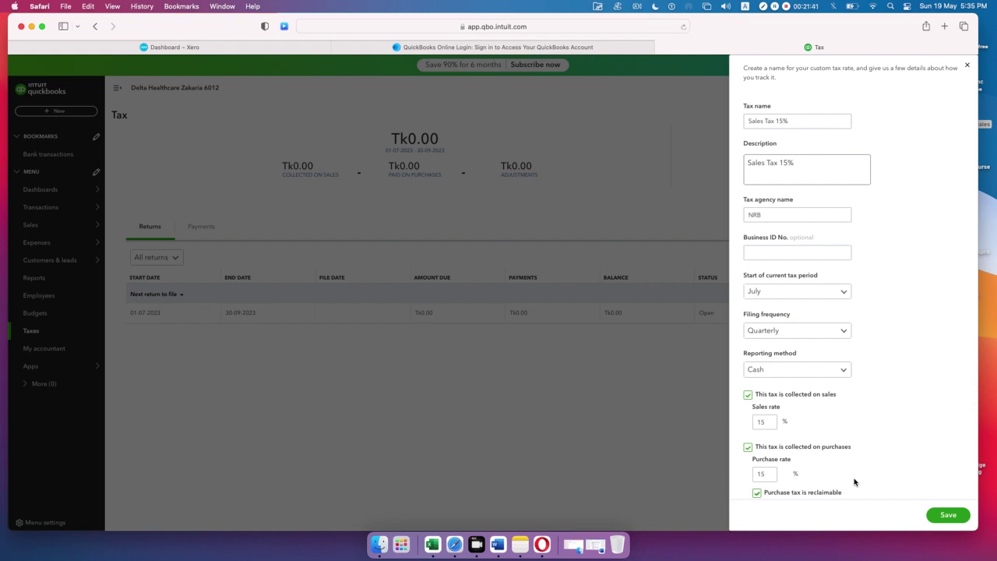
Step: Correct the custom tax's agency name to "NBR" and save the new tax
click(781, 215)
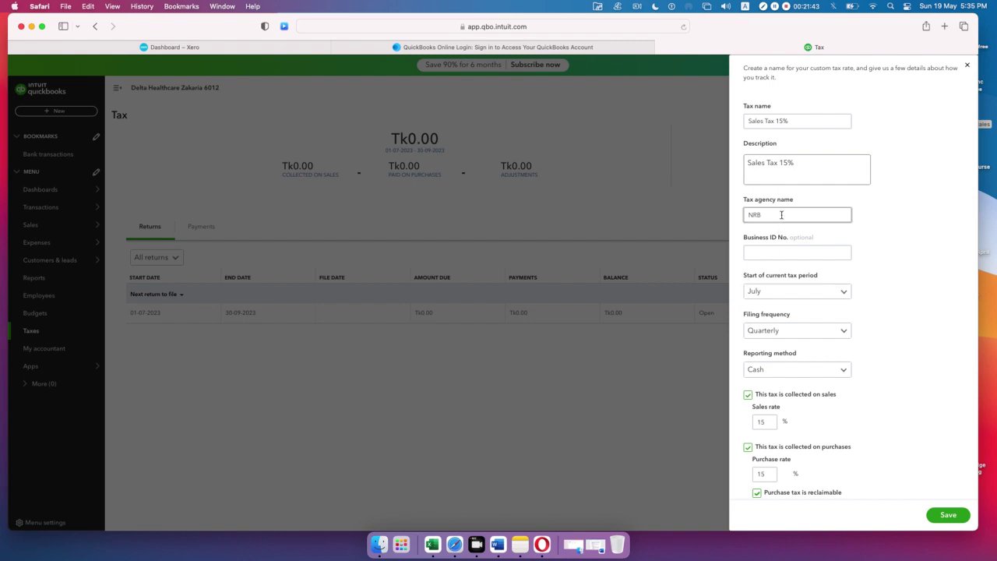
key(BackSpace)
key(BackSpace)
key(BackSpace)
text(NBR)
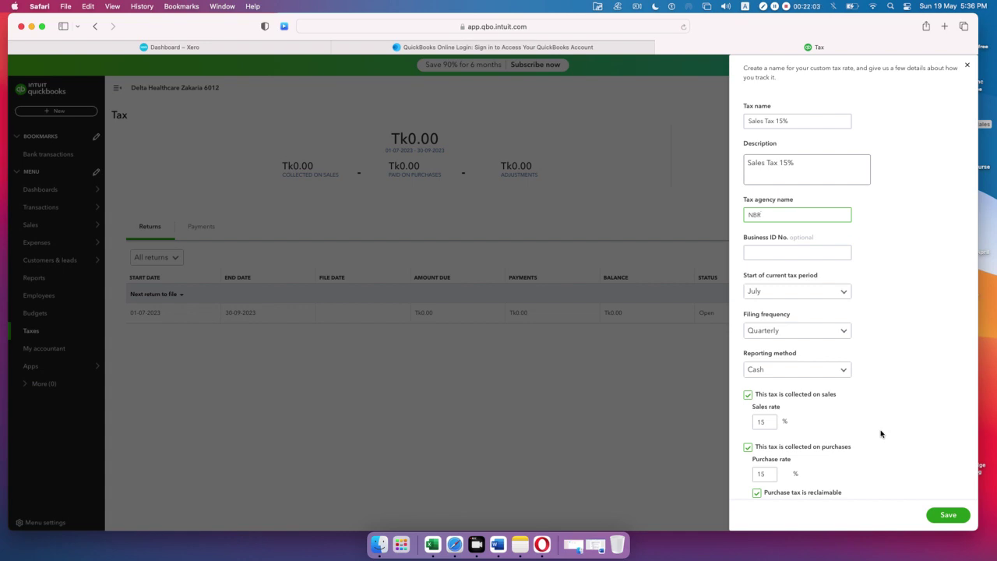
click(946, 516)
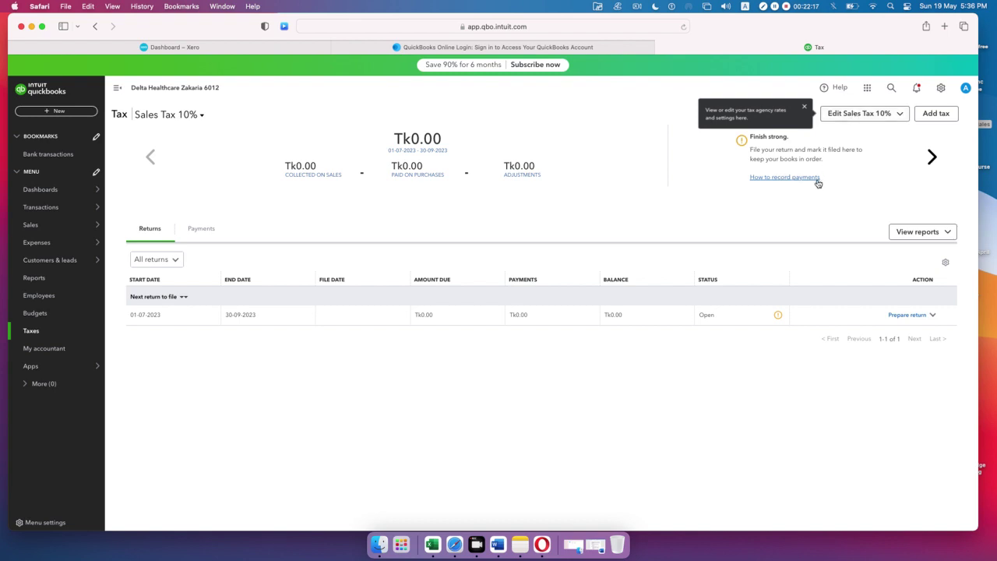
Step: Show the returns for Sales Tax 15% and check the tax setup task in the Delta Pharma Word document
click(932, 159)
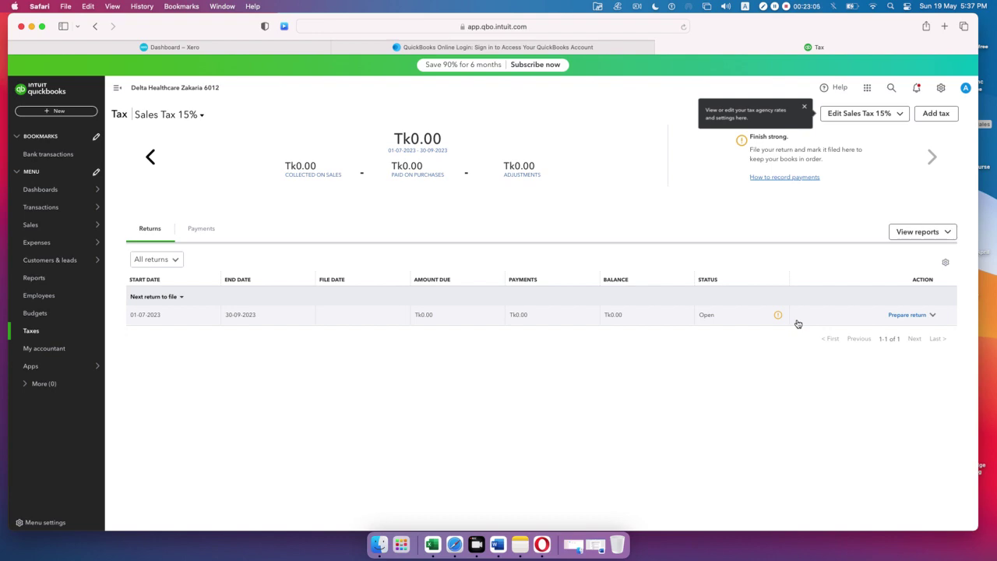
click(498, 543)
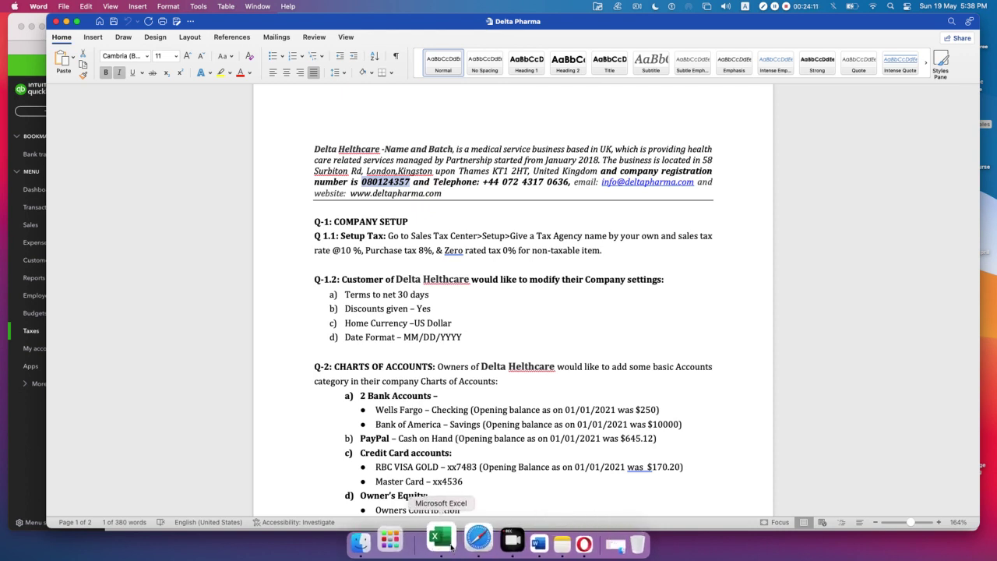
click(465, 546)
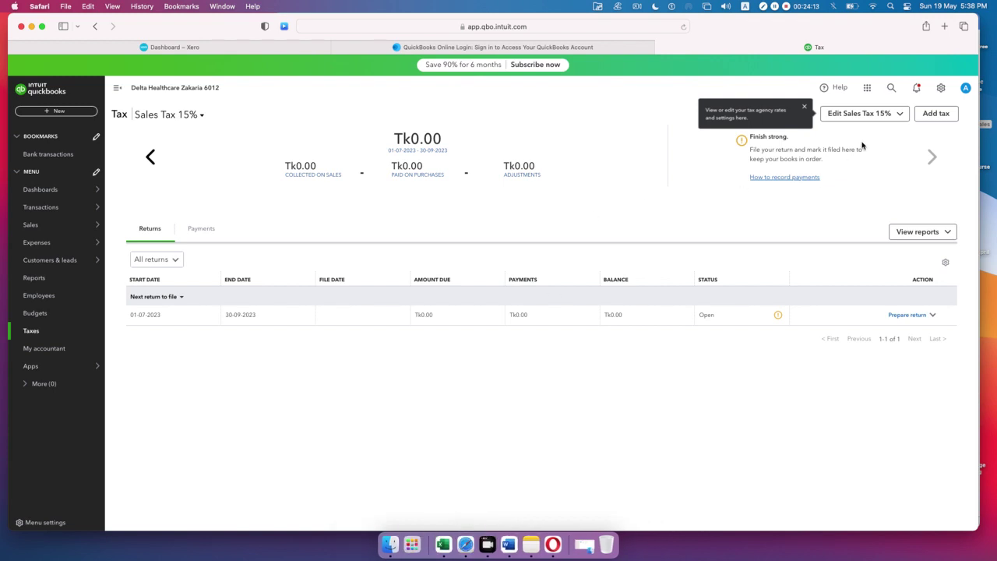
click(935, 114)
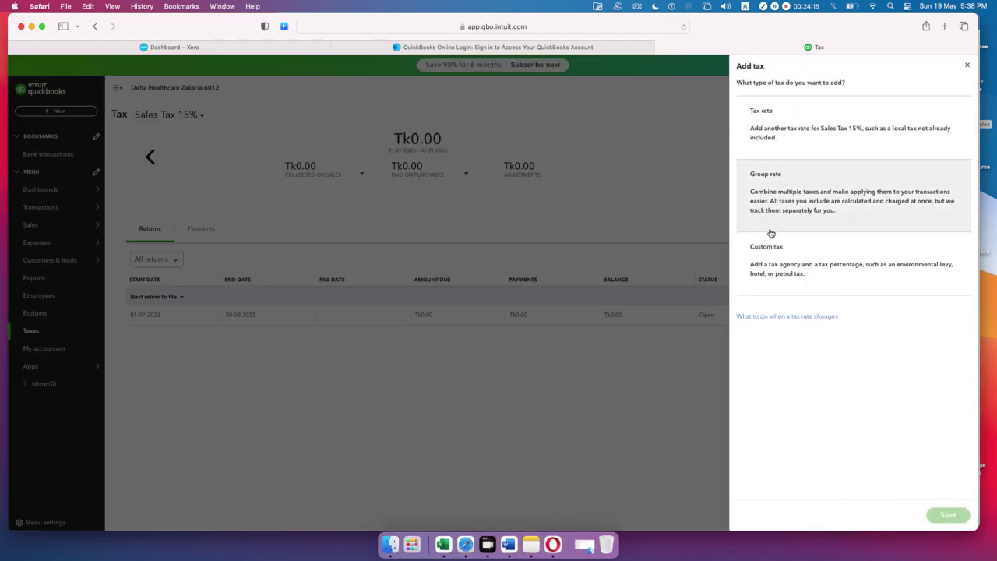
click(767, 266)
click(763, 168)
text(Tax)
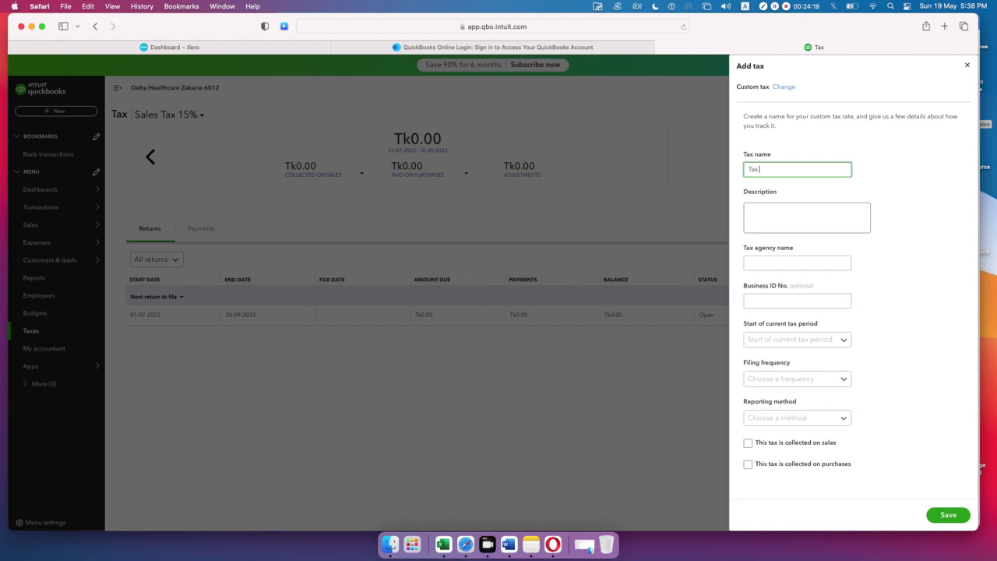
text( 0)
key(BackSpace)
key(BackSpace)
key(BackSpace)
key(BackSpace)
key(BackSpace)
text(Purchase Tax 0%)
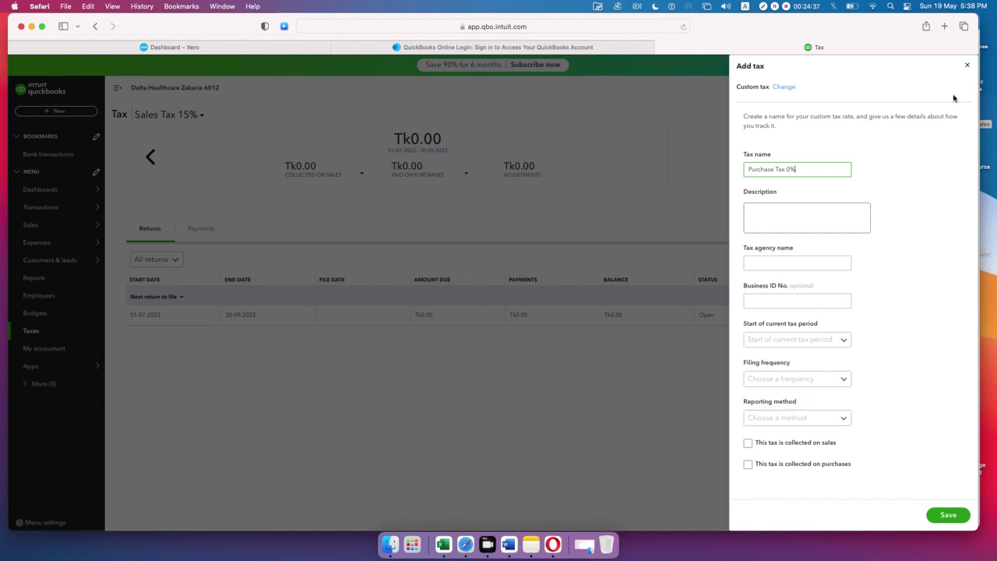
click(969, 67)
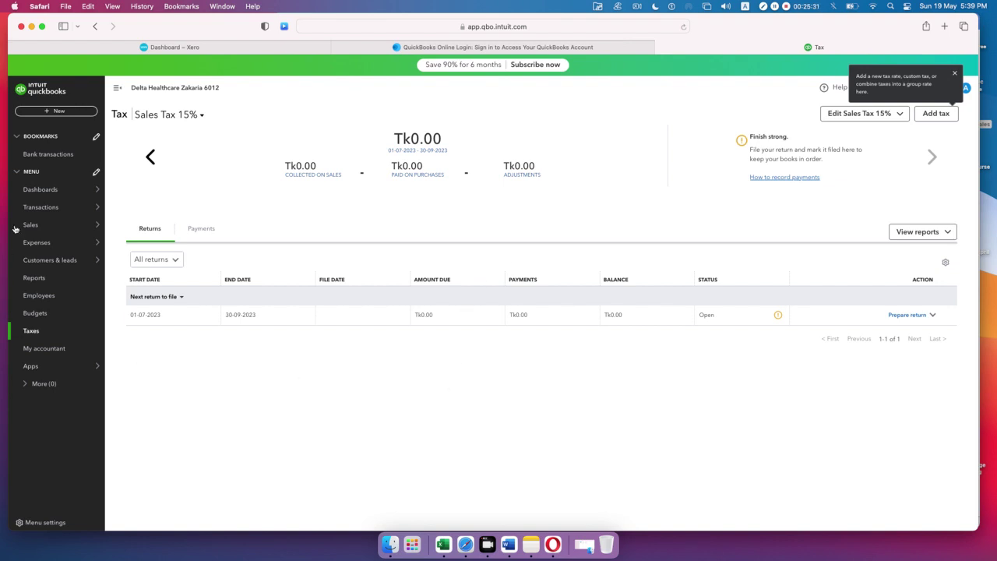
Step: Open the chart of accounts and look through the existing accounts with their account types and detail types
mouse_move(63, 208)
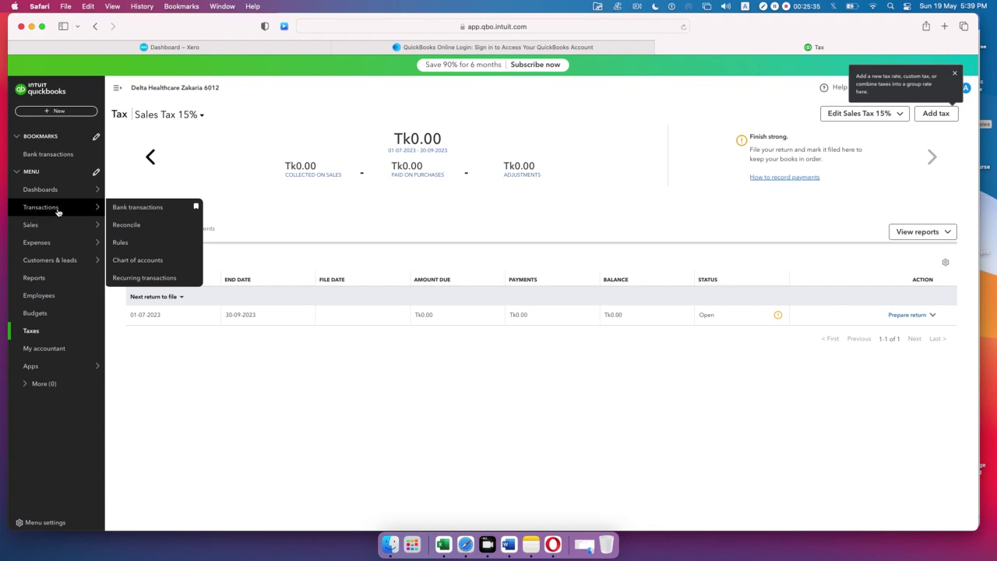
click(141, 265)
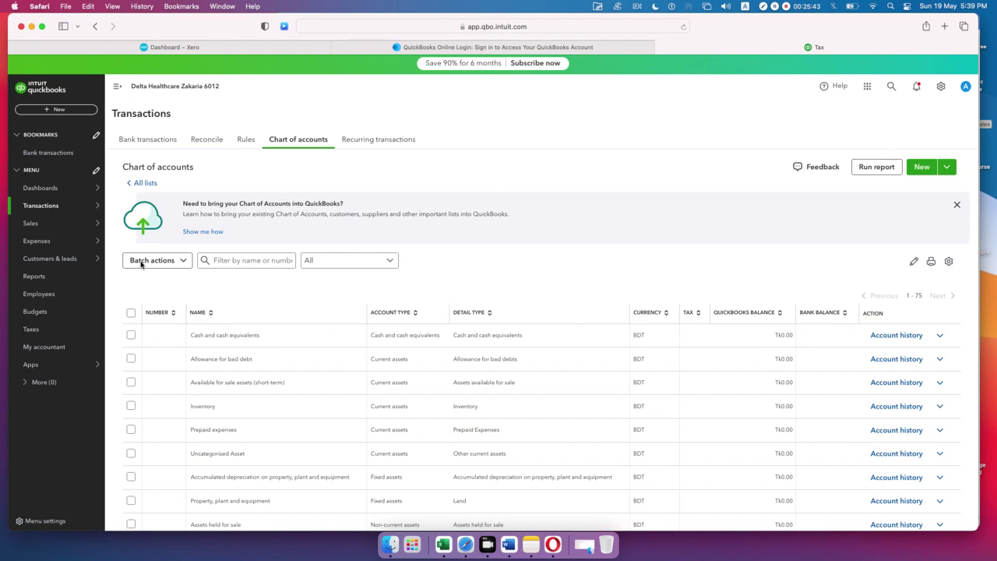
scroll(256, 366, down, 5)
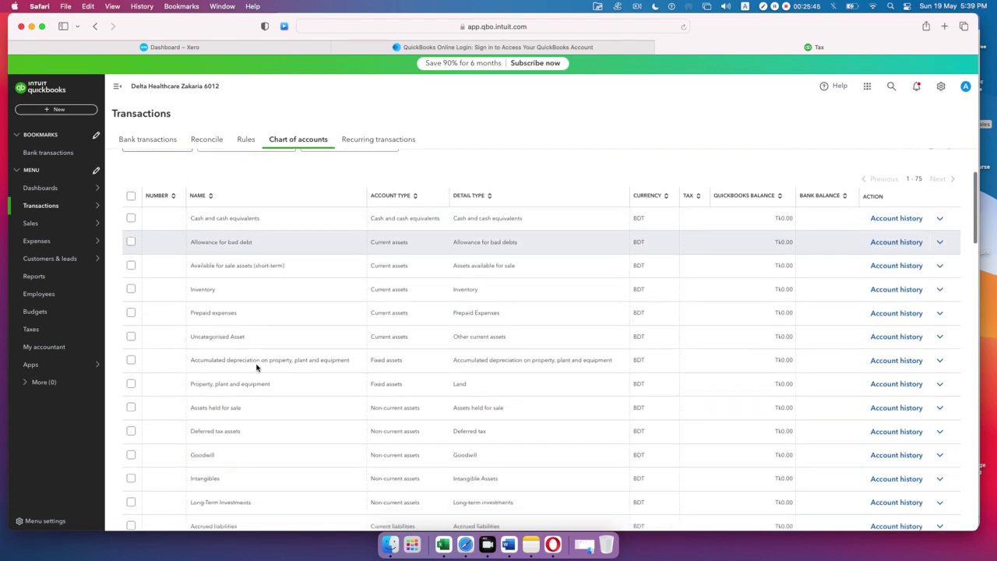
scroll(256, 367, up, 5)
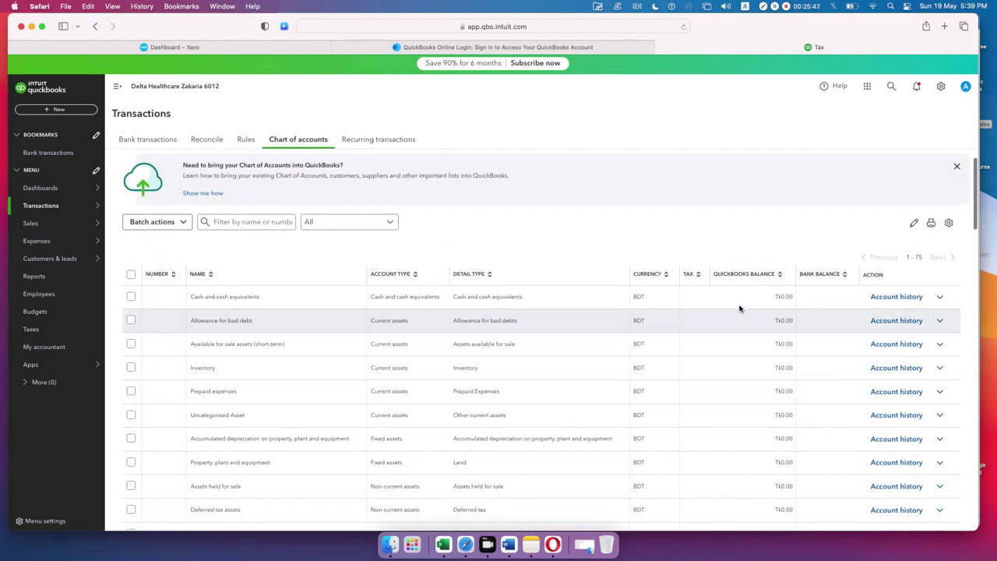
scroll(757, 370, down, 10)
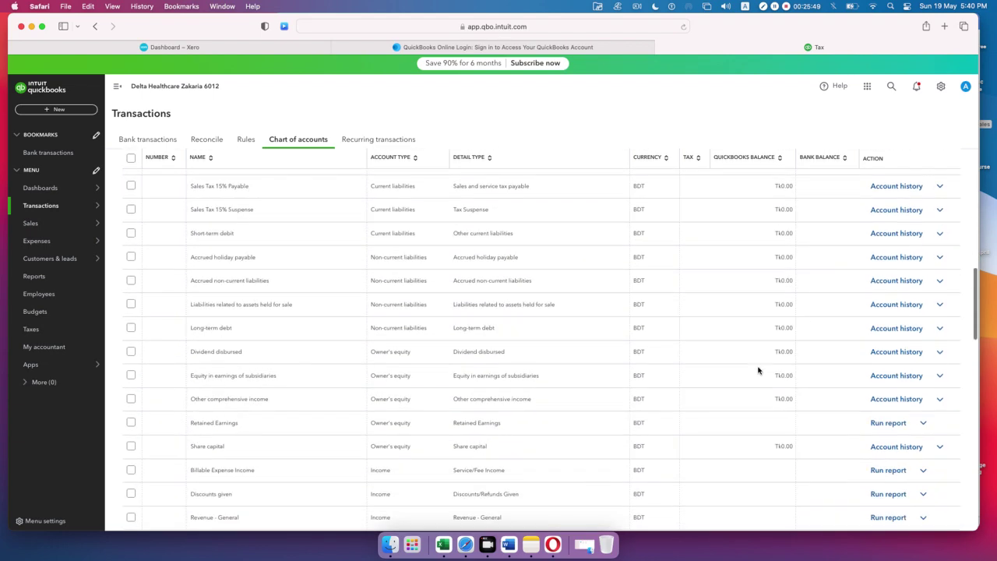
scroll(758, 370, down, 10)
scroll(758, 370, up, 15)
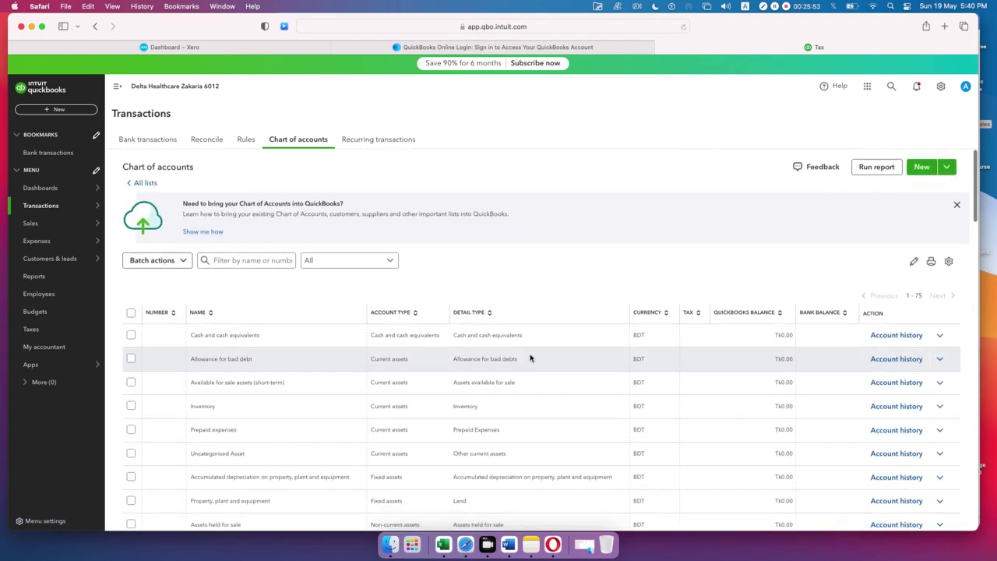
scroll(530, 357, down, 5)
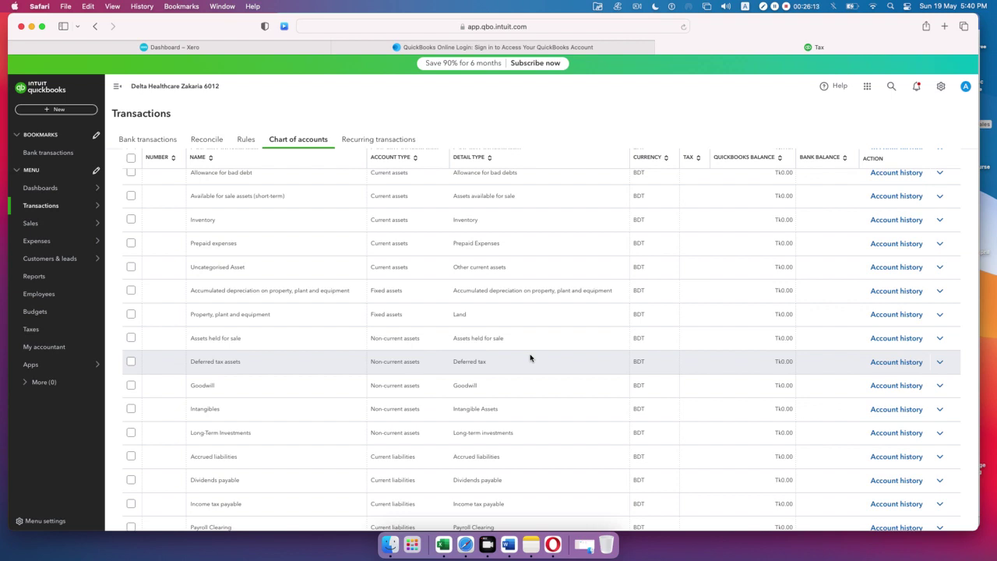
scroll(677, 323, up, 5)
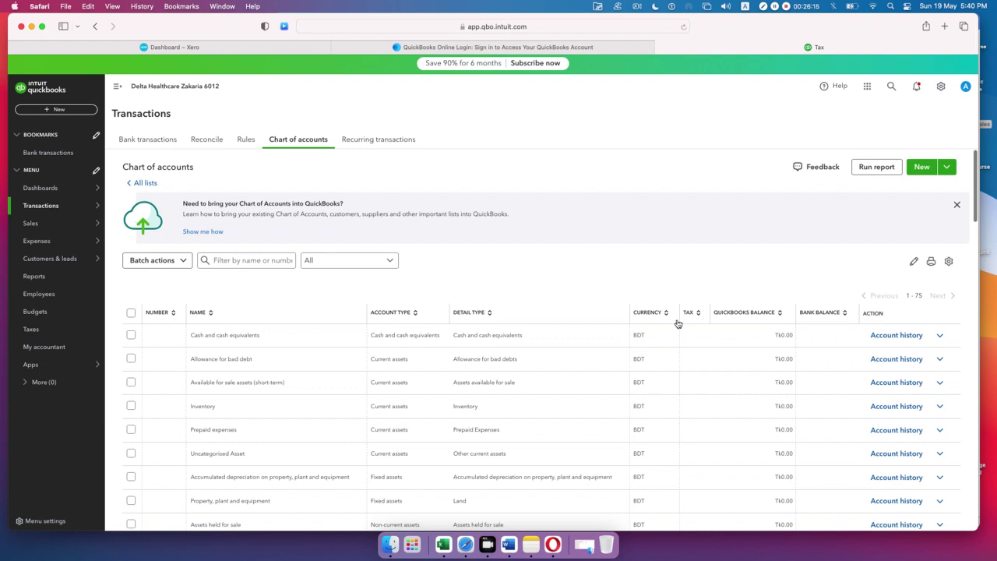
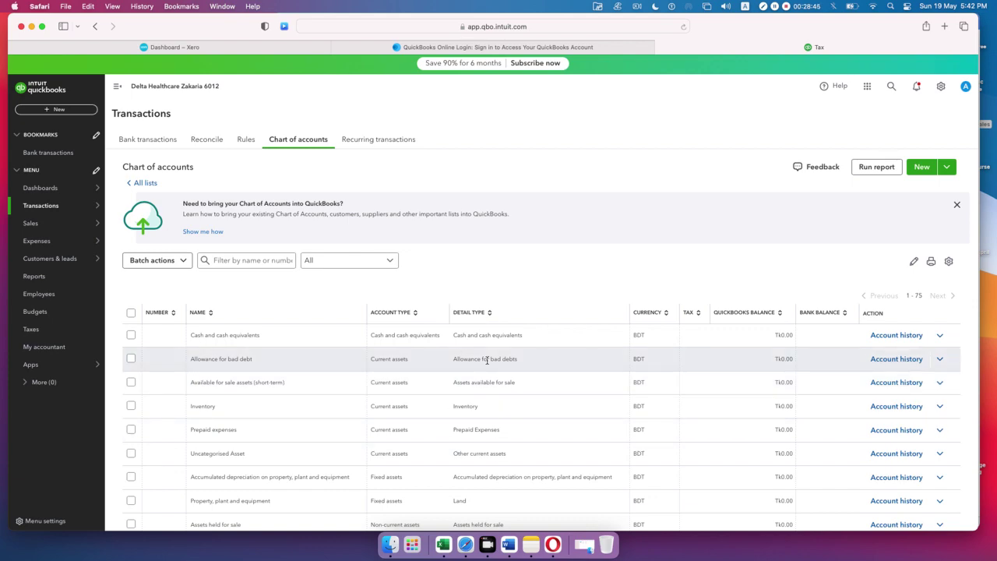
scroll(631, 350, down, 10)
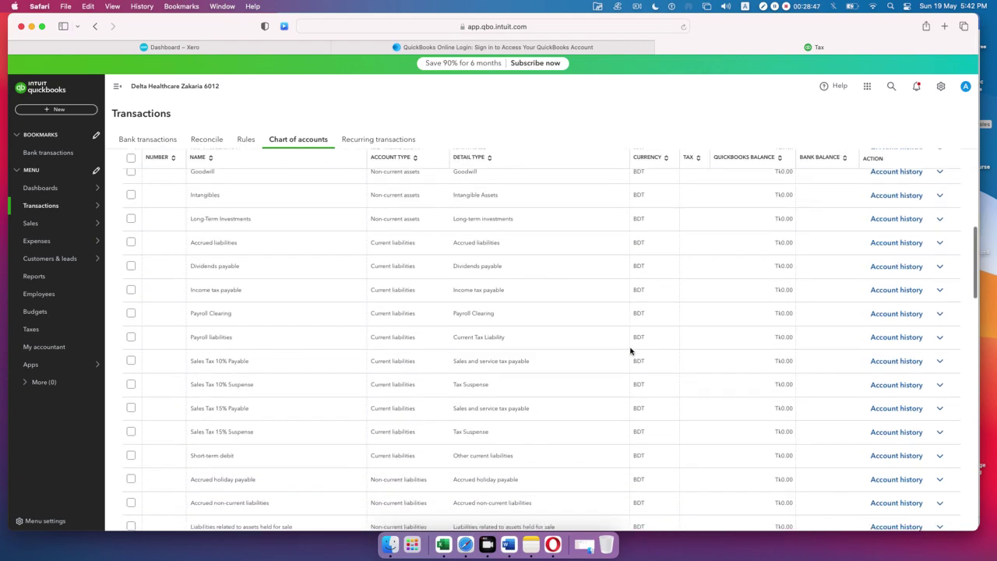
scroll(630, 351, up, 10)
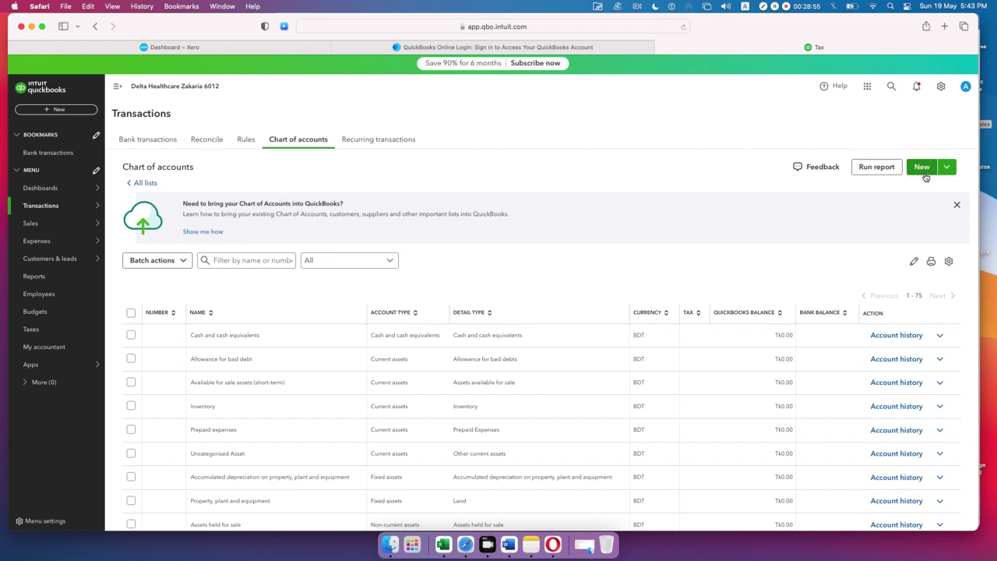
Step: Start a new account in the chart of accounts and review the Q-2 account list in the Delta Pharma Word document
click(923, 169)
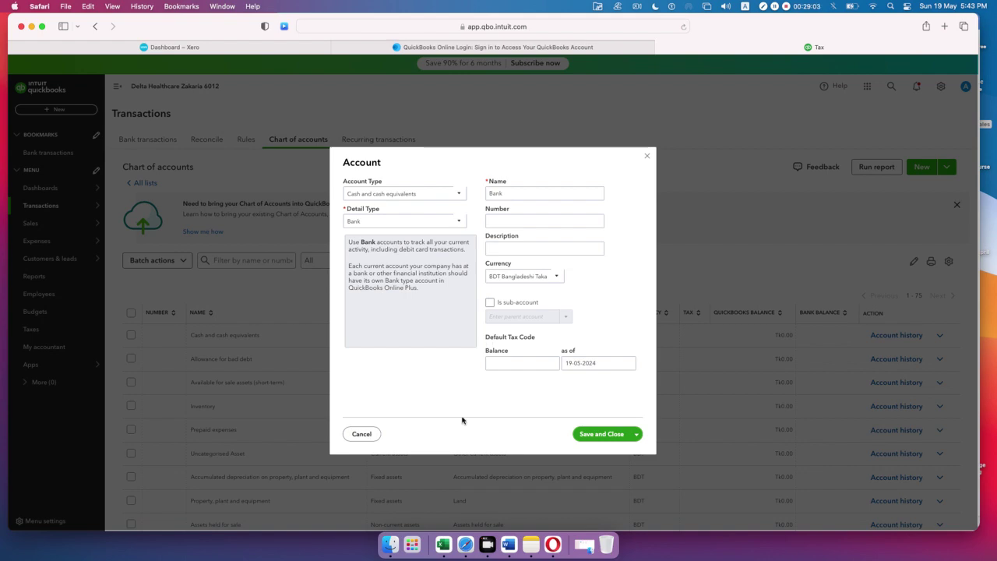
click(511, 546)
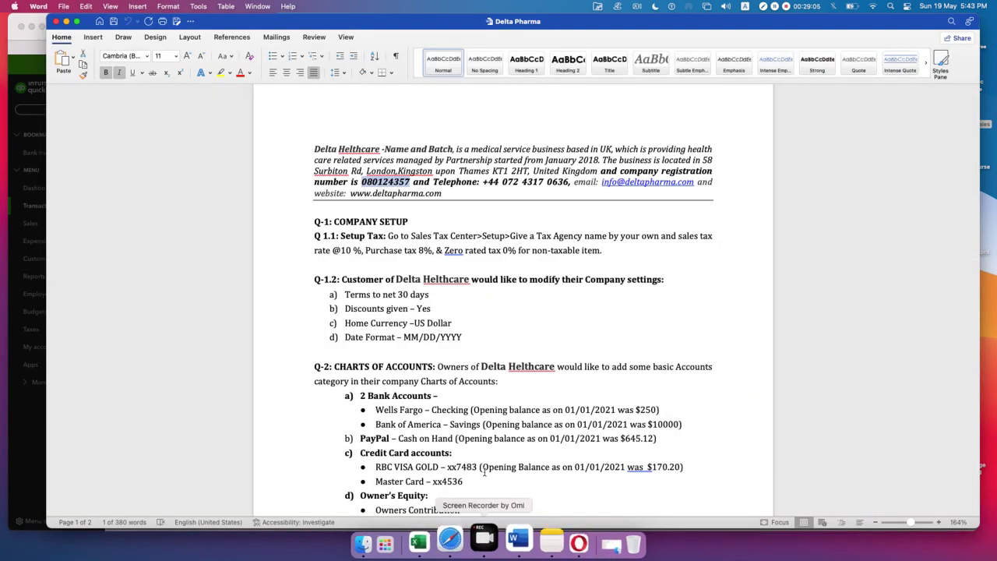
scroll(478, 391, down, 3)
scroll(478, 391, down, 2)
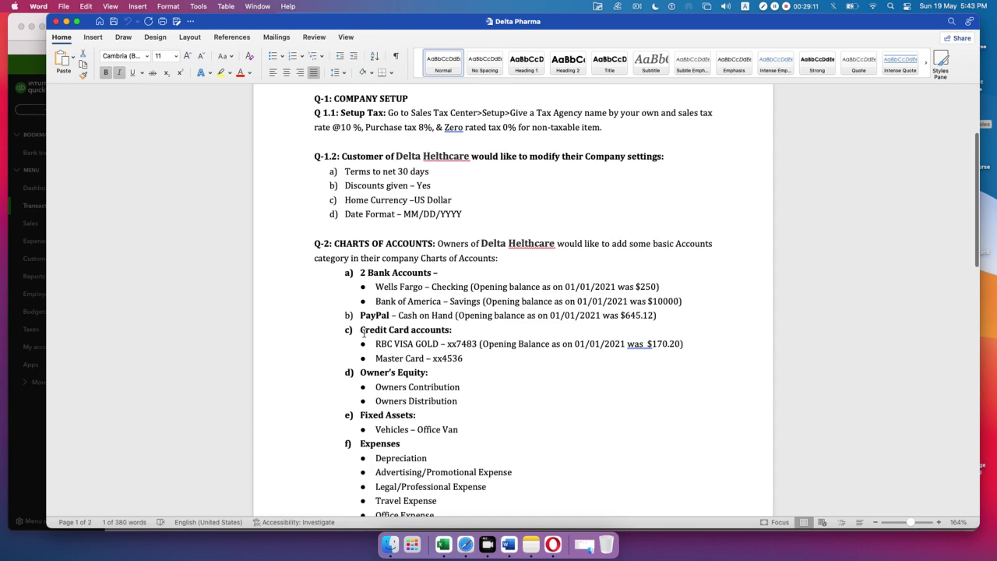
scroll(419, 380, down, 7)
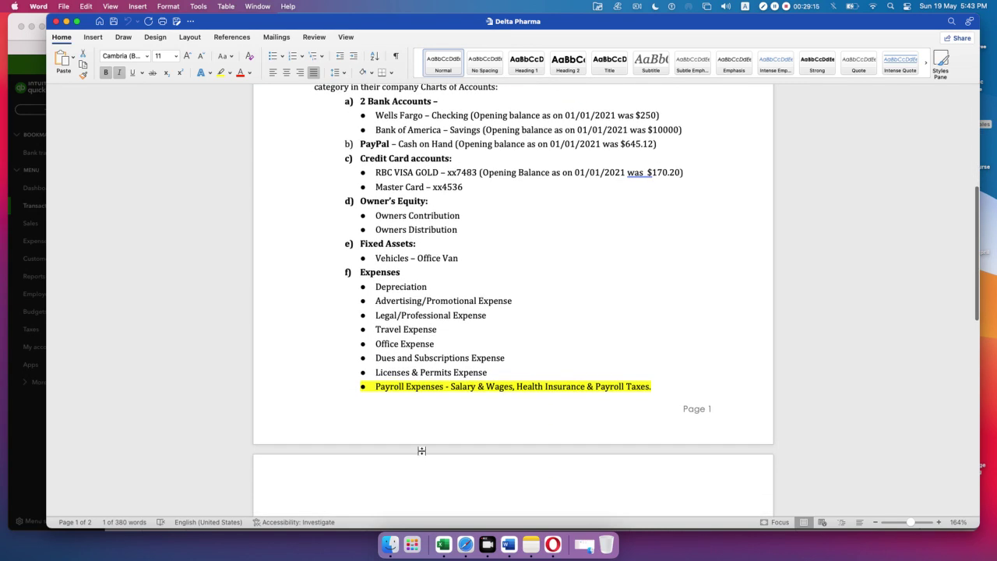
scroll(428, 296, up, 4)
scroll(428, 294, up, 1)
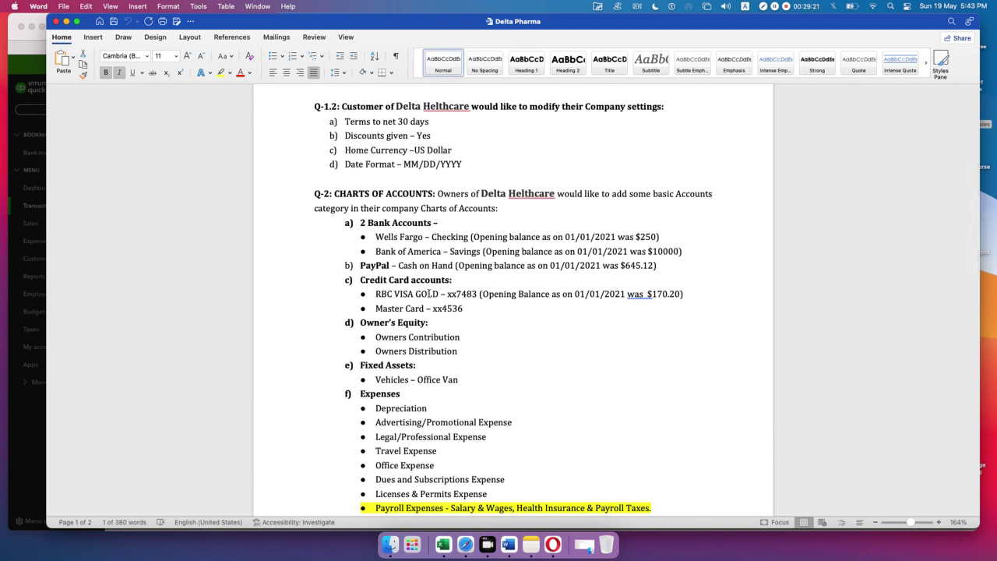
click(468, 540)
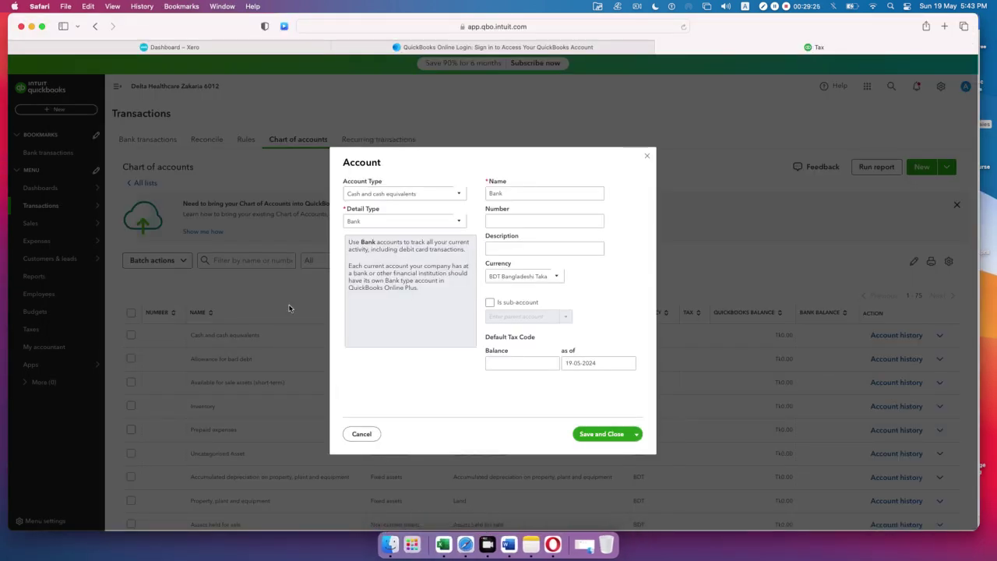
Step: Switch to the Delta Pharma Word document and copy "Wells Fargo" from the bank accounts list
click(511, 538)
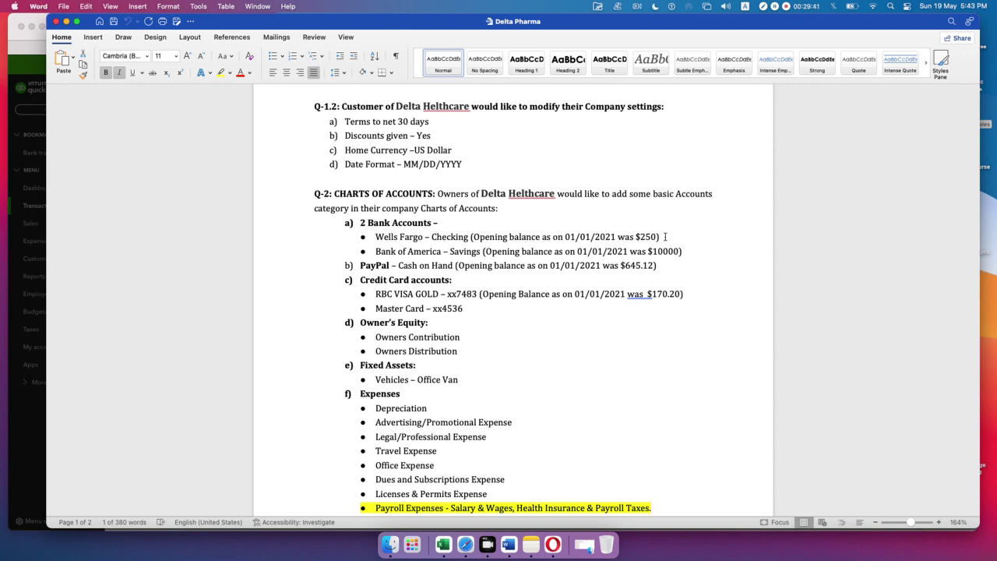
drag(665, 236, 384, 236)
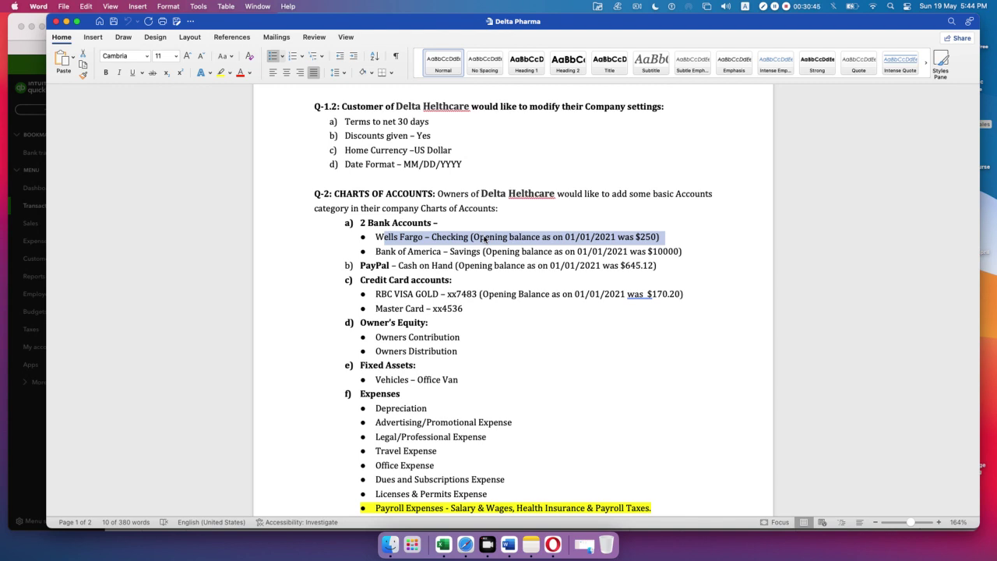
click(409, 239)
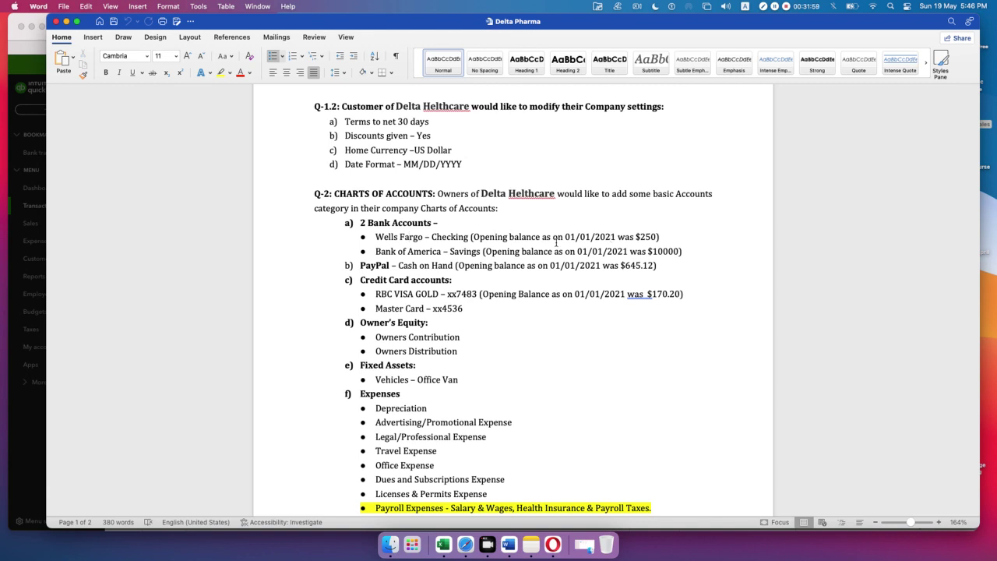
double_click(411, 236)
drag(392, 234, 373, 239)
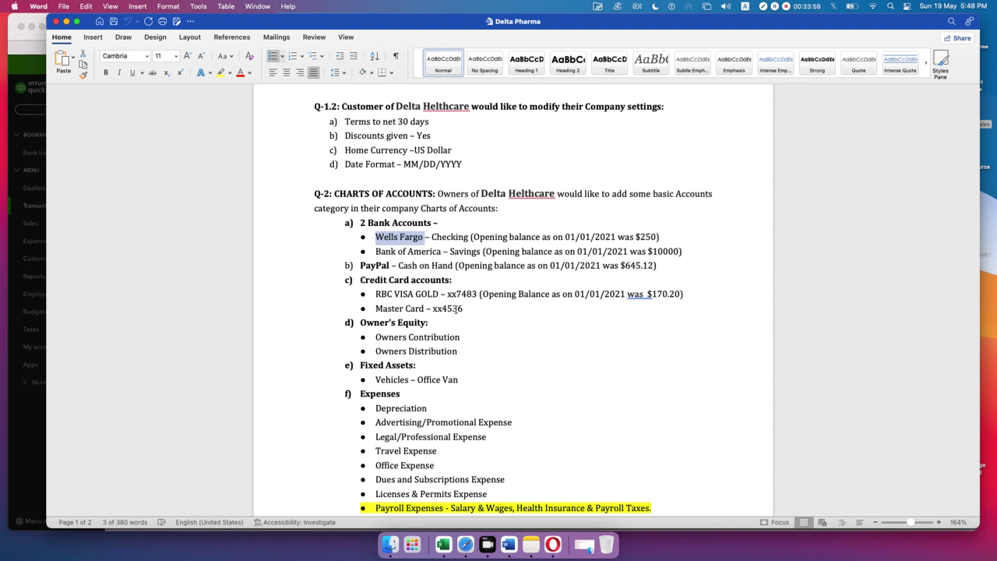
Step: Back in QuickBooks, replace the new account's name with the copied "Wells Fargo" and remove the leading bullet
click(467, 537)
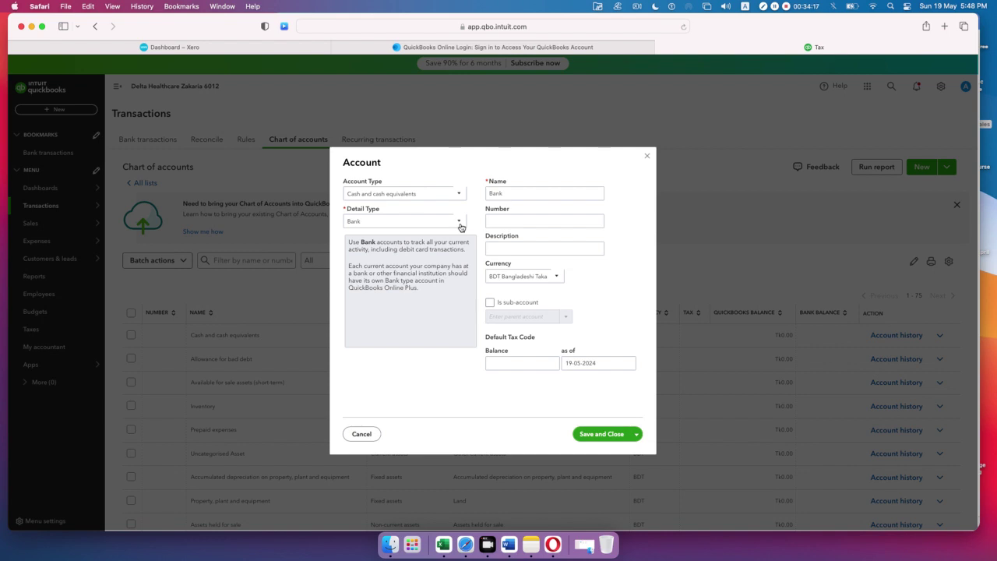
drag(505, 195, 480, 195)
text(• Wells Fargo)
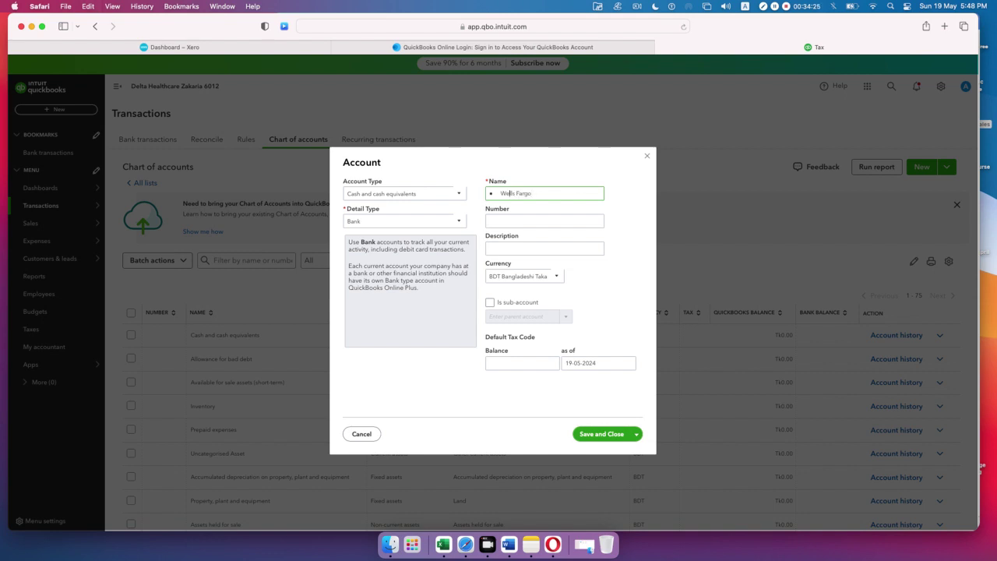
click(501, 194)
key(BackSpace)
key(BackSpace)
Step: Complete the account name as "Wells Fargo - Checking", copying "Checking" from the Delta Pharma Word document, and append the account's identifying digits
click(529, 193)
text(-)
click(509, 544)
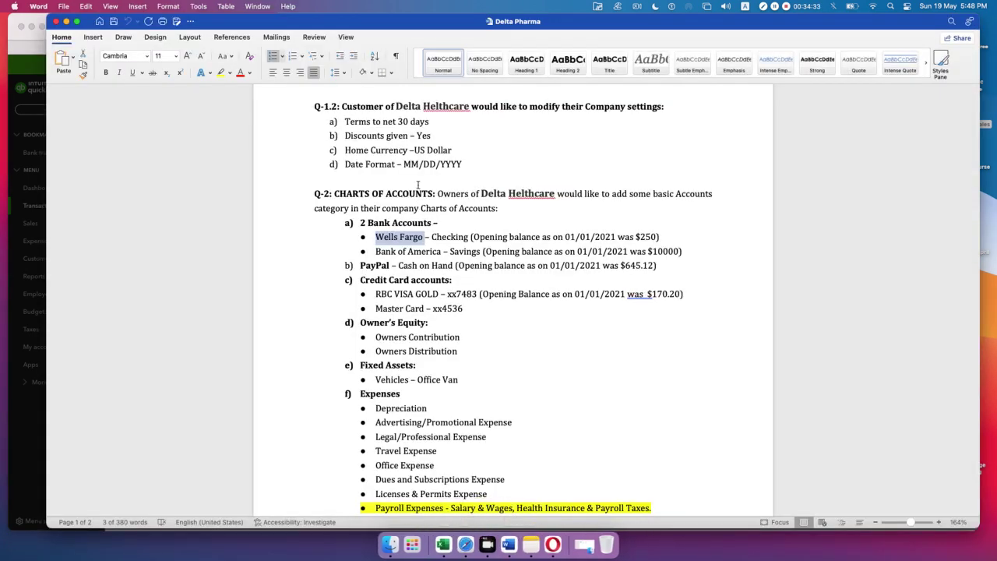
drag(468, 238, 431, 240)
key(super+c)
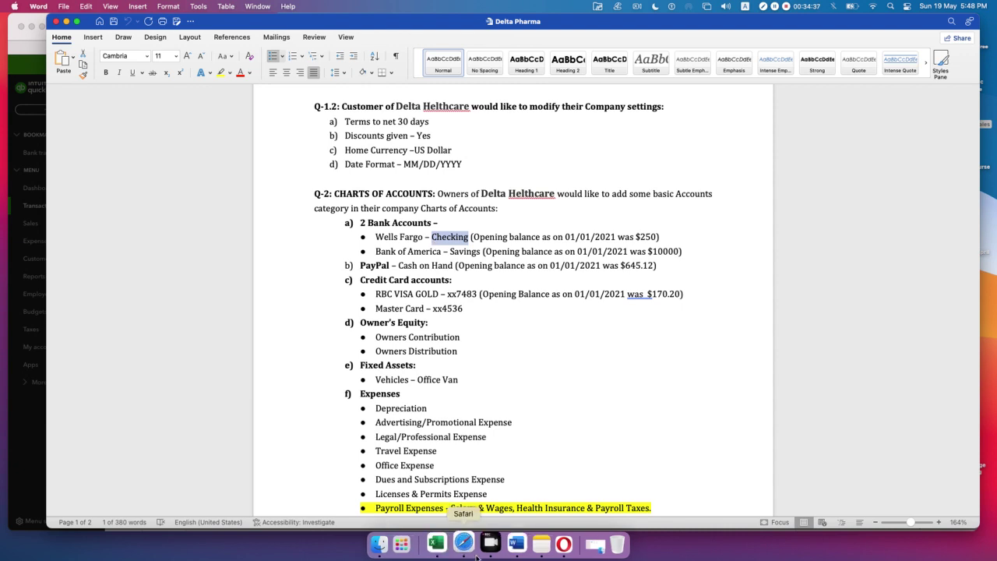
click(465, 544)
key(super+v)
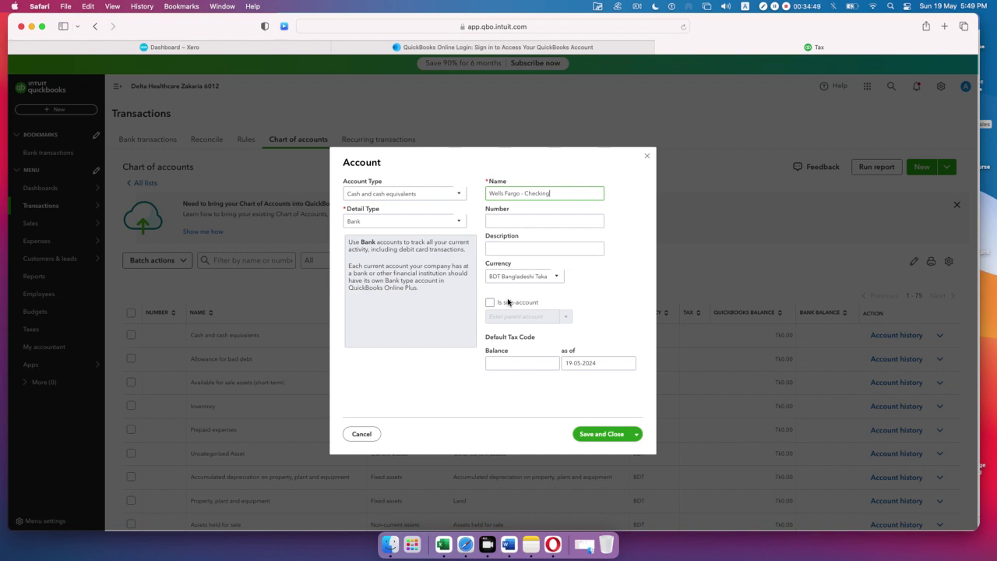
text(8765)
Step: Review the optional Number, Description, Currency and sub-account settings of the Wells Fargo account
click(507, 220)
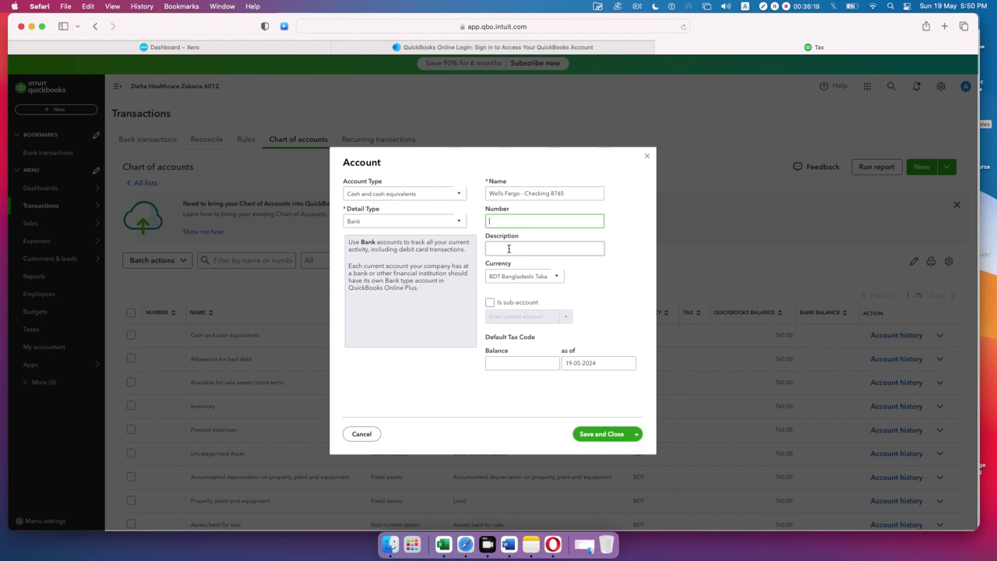
click(521, 249)
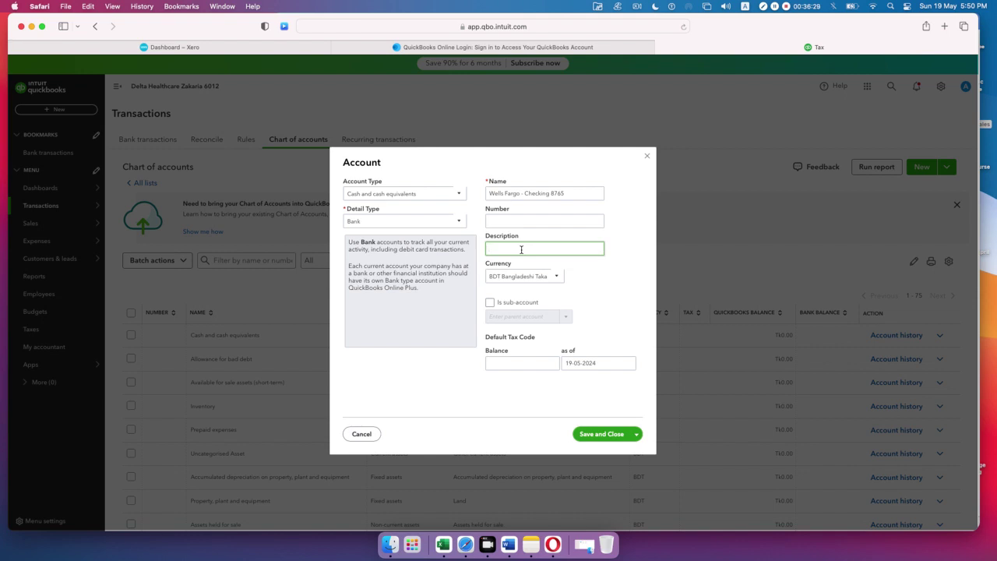
click(559, 277)
click(558, 277)
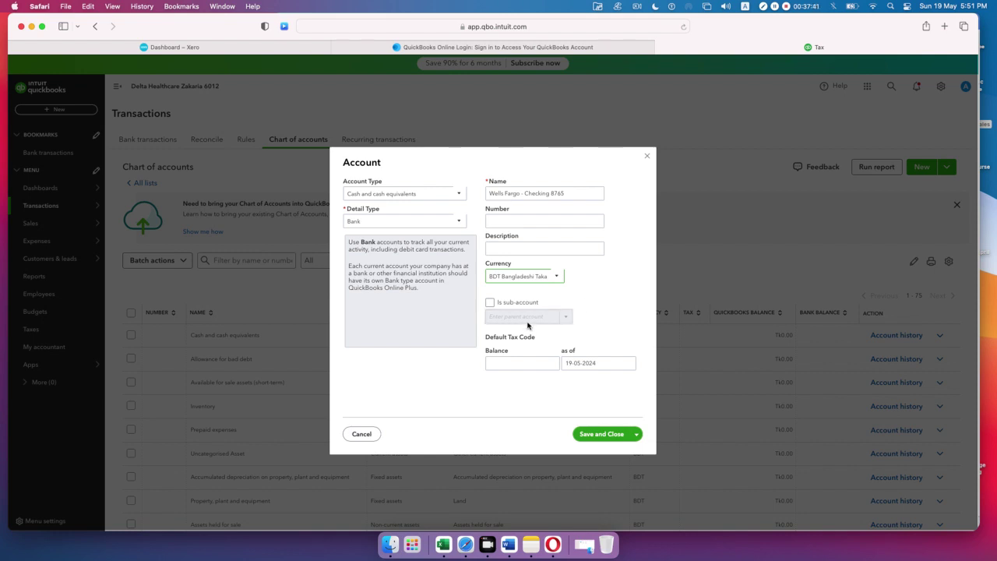
click(490, 303)
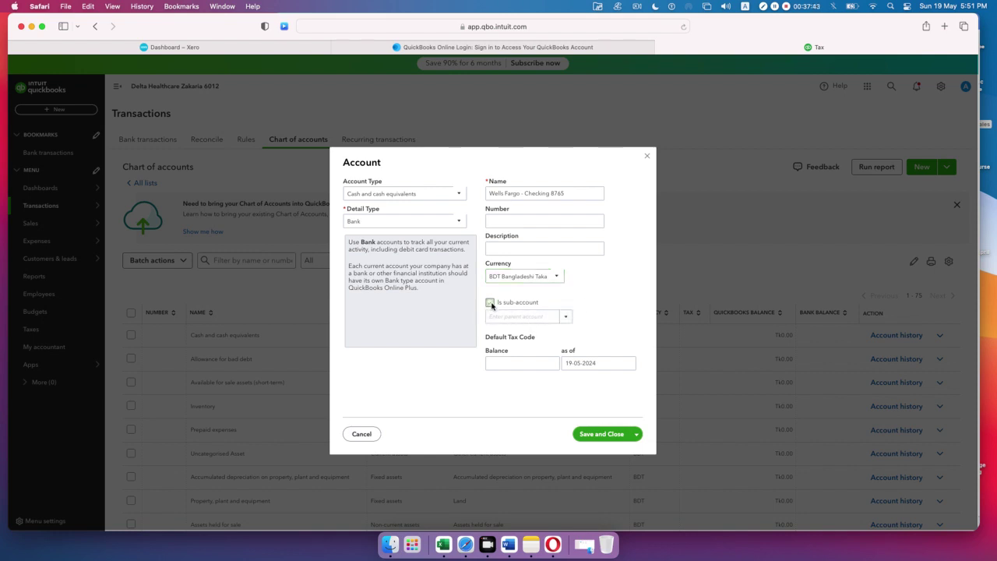
click(489, 302)
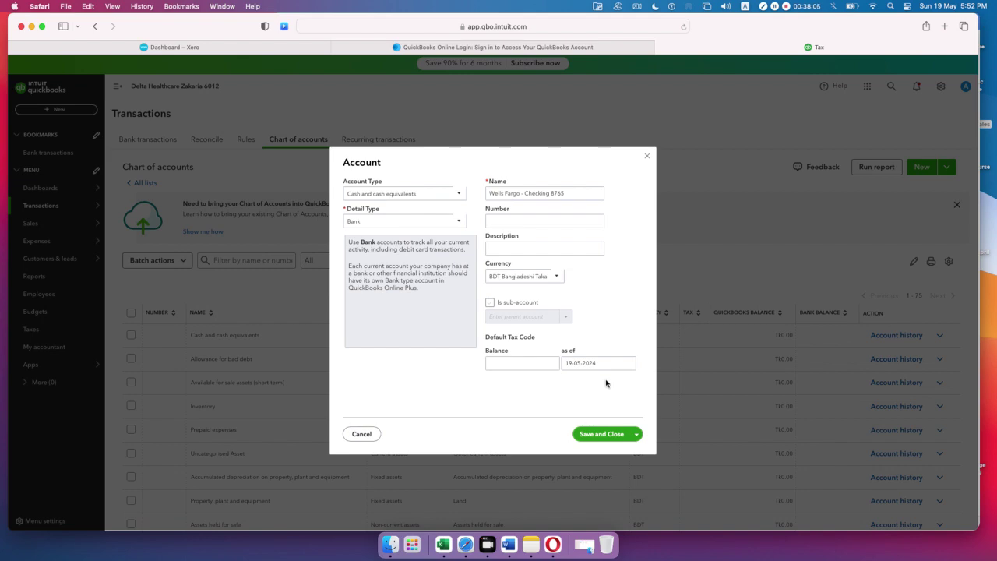
Step: Check the Wells Fargo opening balance date in the Word document and set the account's as-of date to 01-01-2021
click(627, 370)
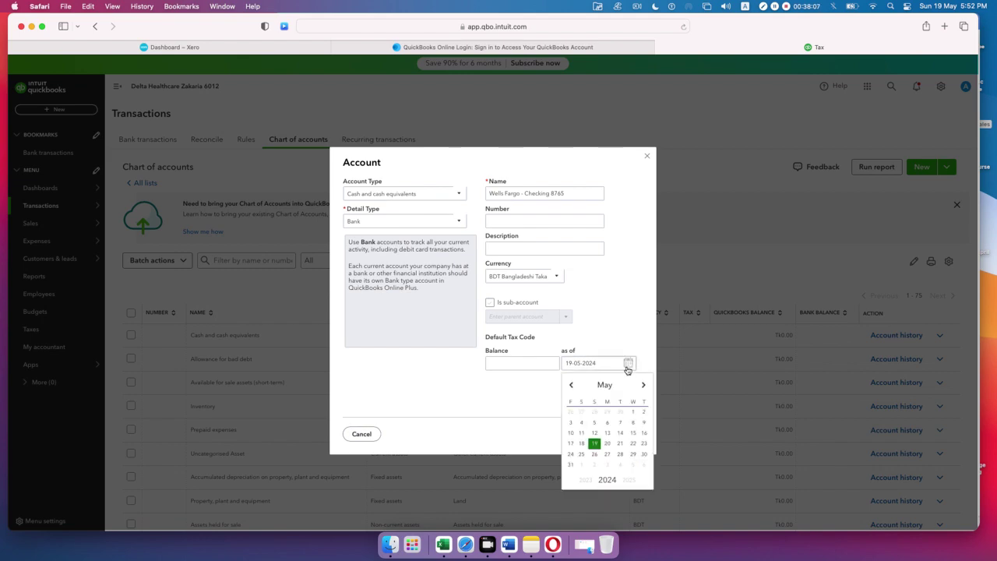
click(513, 547)
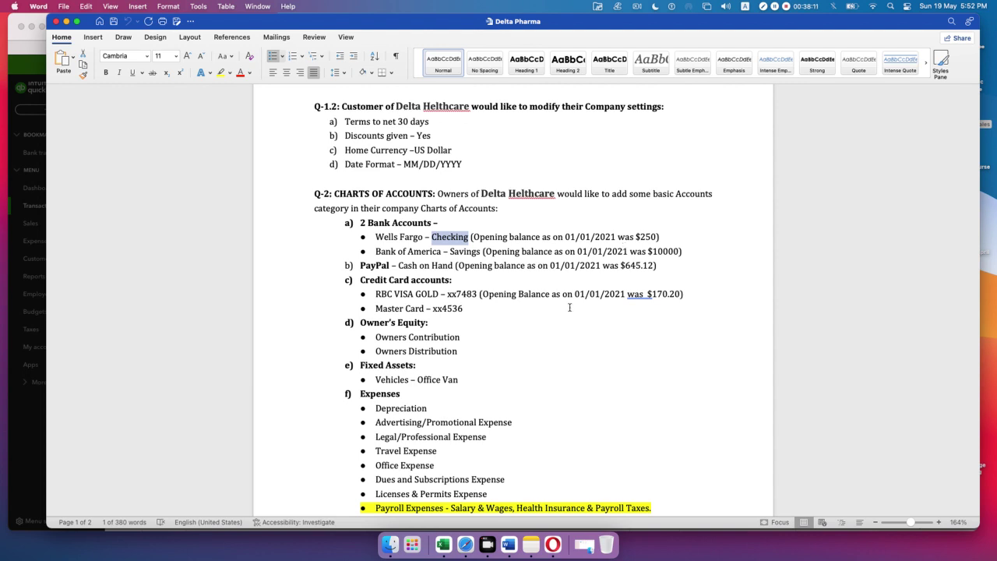
click(466, 537)
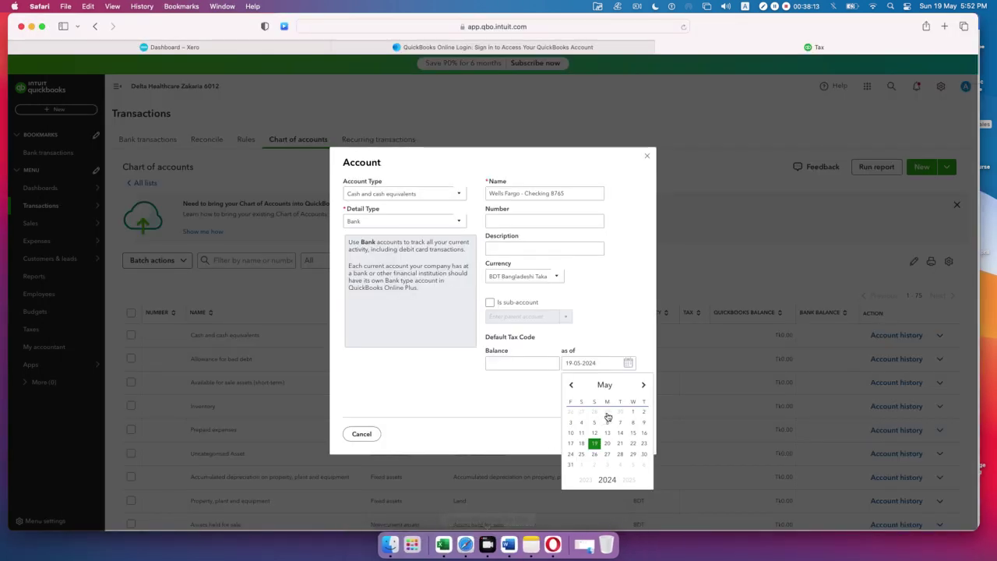
click(585, 480)
click(586, 480)
click(585, 479)
click(570, 385)
click(569, 385)
click(569, 385)
click(569, 385)
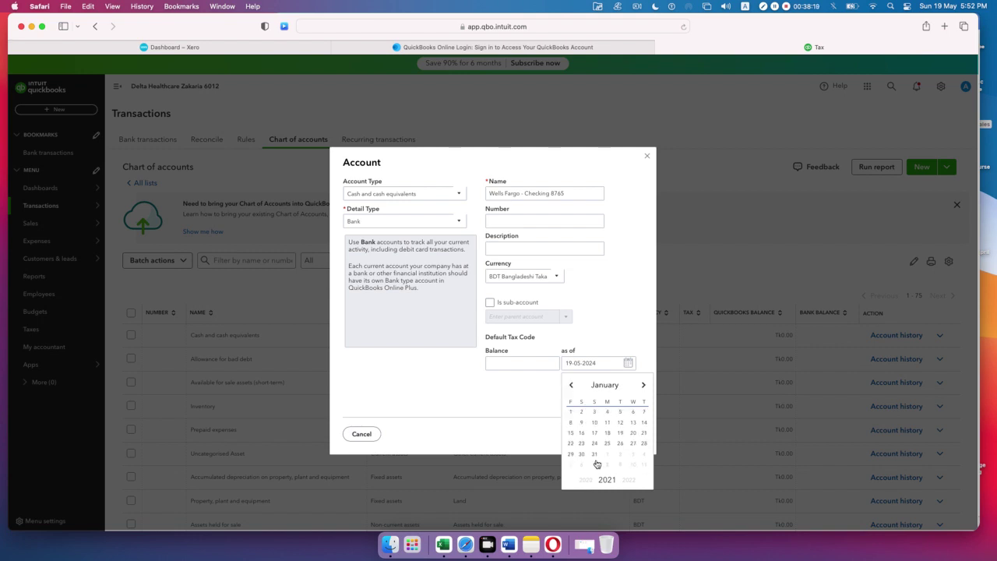
click(572, 413)
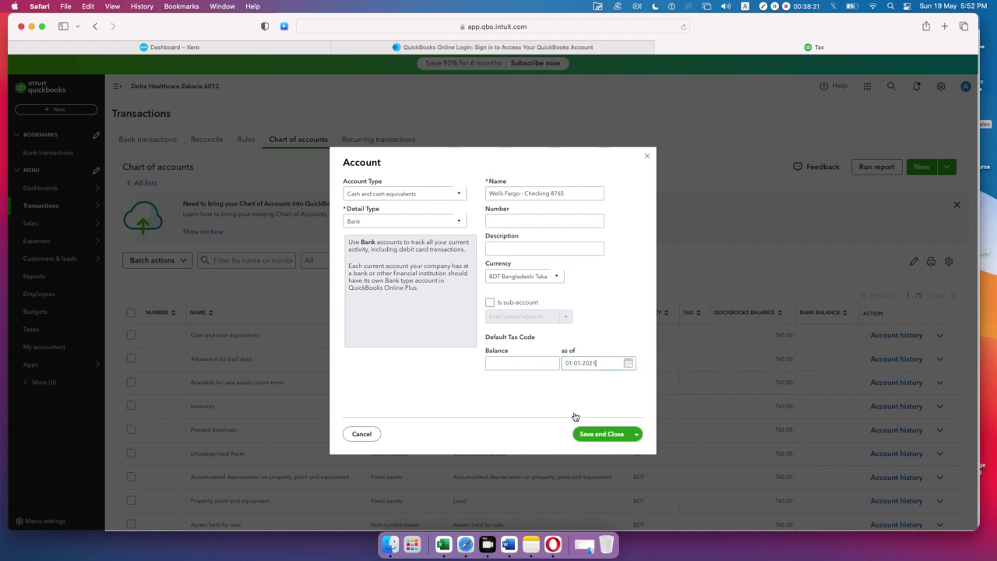
Step: Enter an opening balance of 250 for the Wells Fargo account and save it
click(536, 363)
text(250)
click(592, 435)
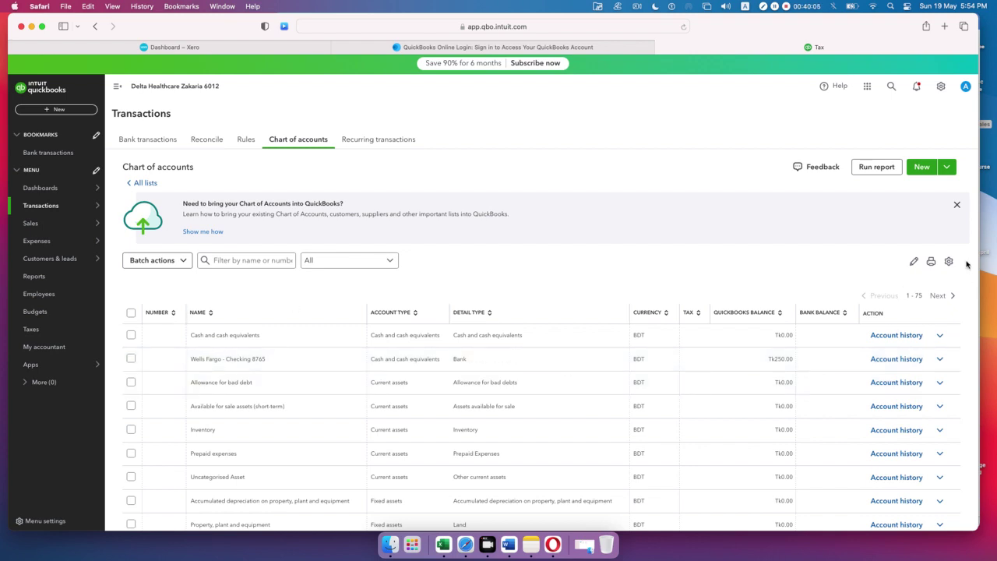
Step: Start another new account and copy the Master Card entry from the credit card accounts list in the Word document
click(921, 168)
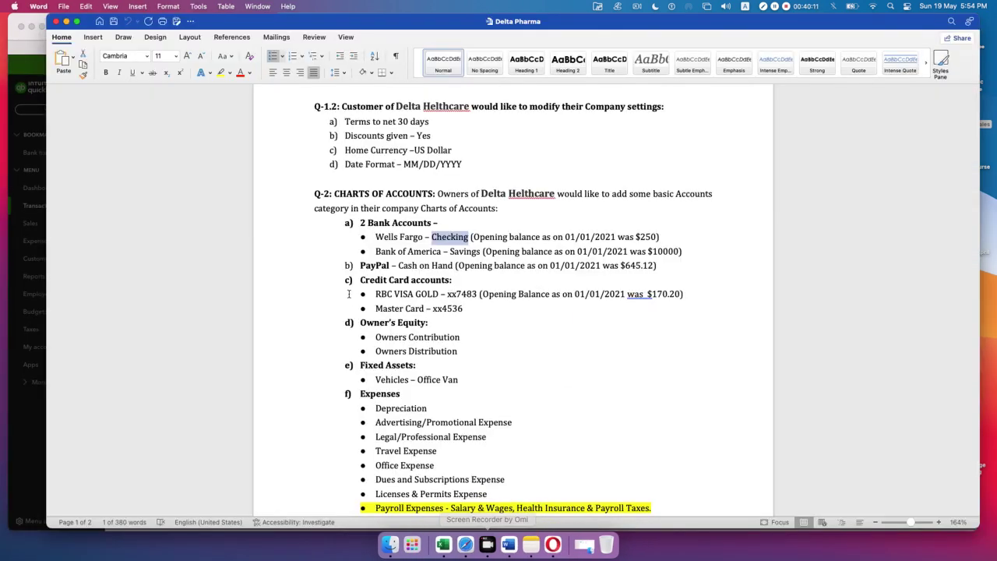
drag(357, 280, 458, 280)
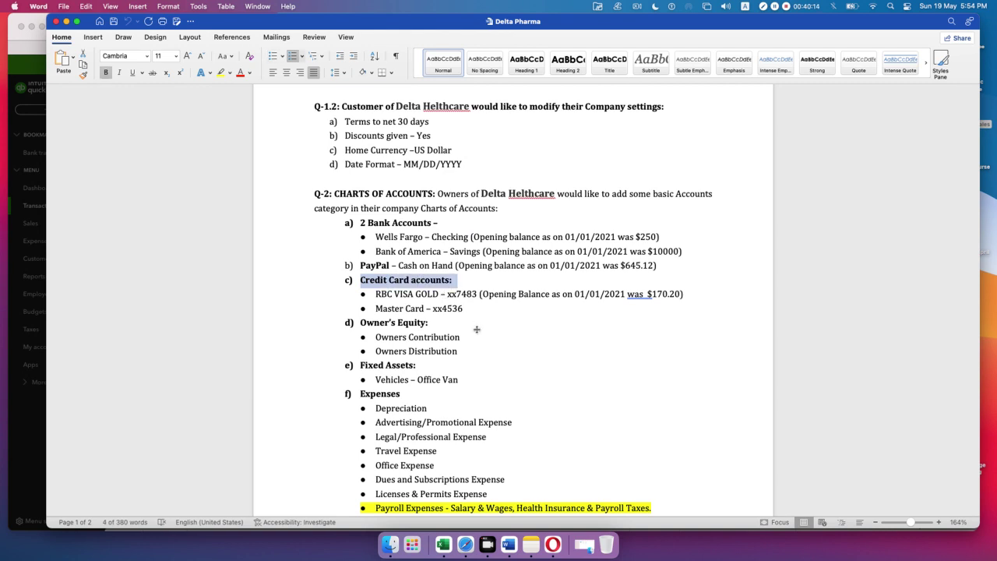
click(421, 298)
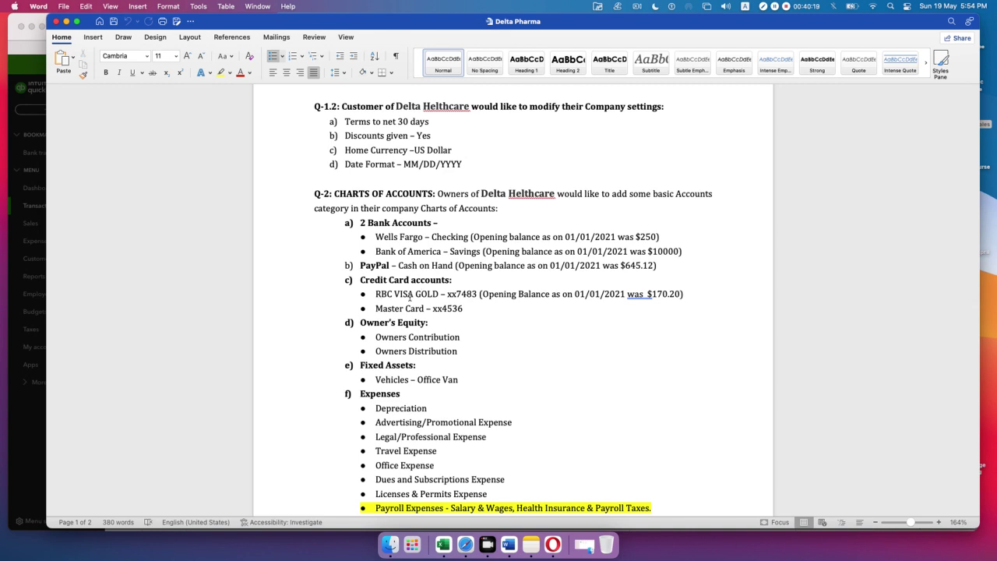
drag(428, 308, 382, 310)
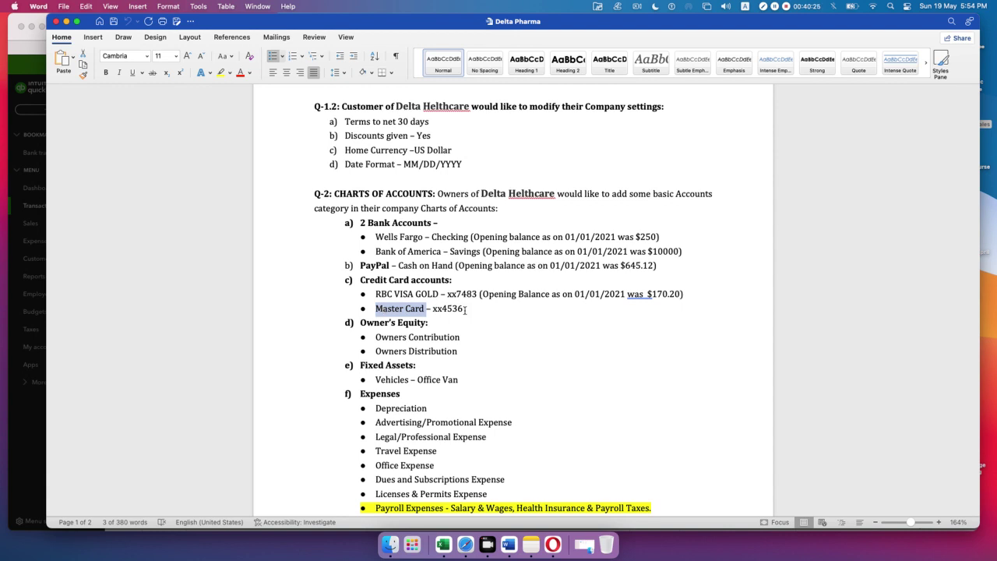
triple_click(389, 310)
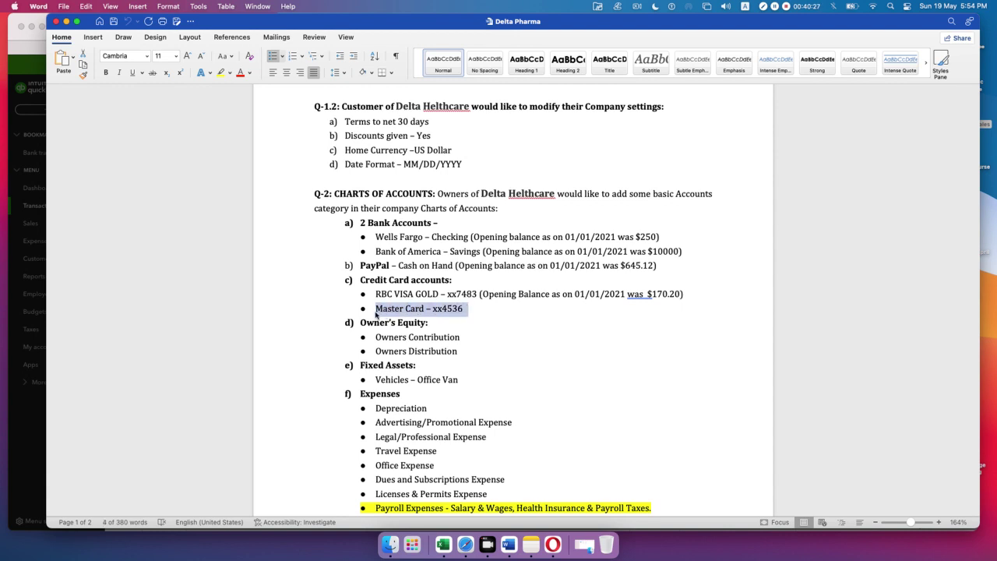
Step: Back in QuickBooks, set the new account's account type to Credit card and its detail type to Credit Card
click(466, 543)
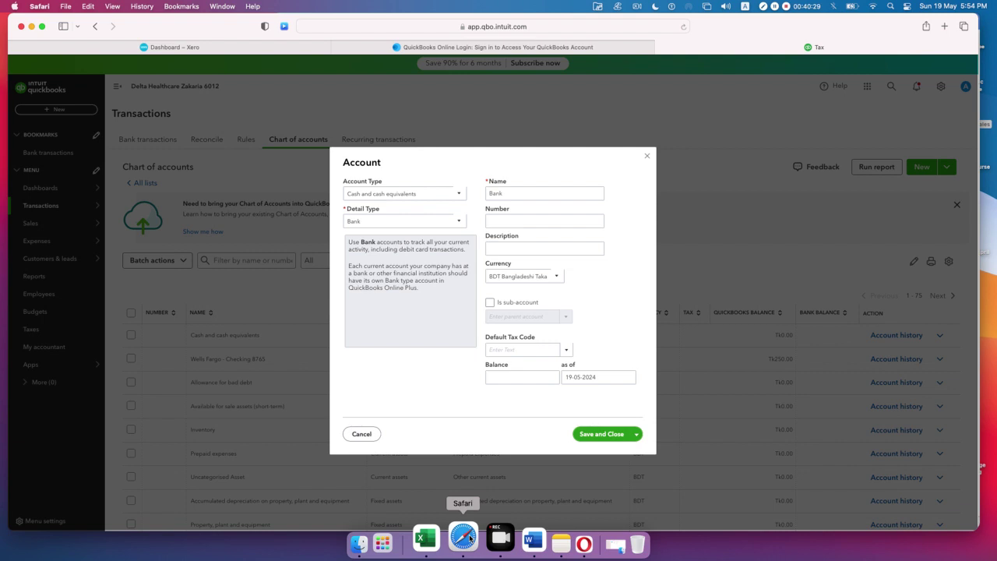
click(459, 194)
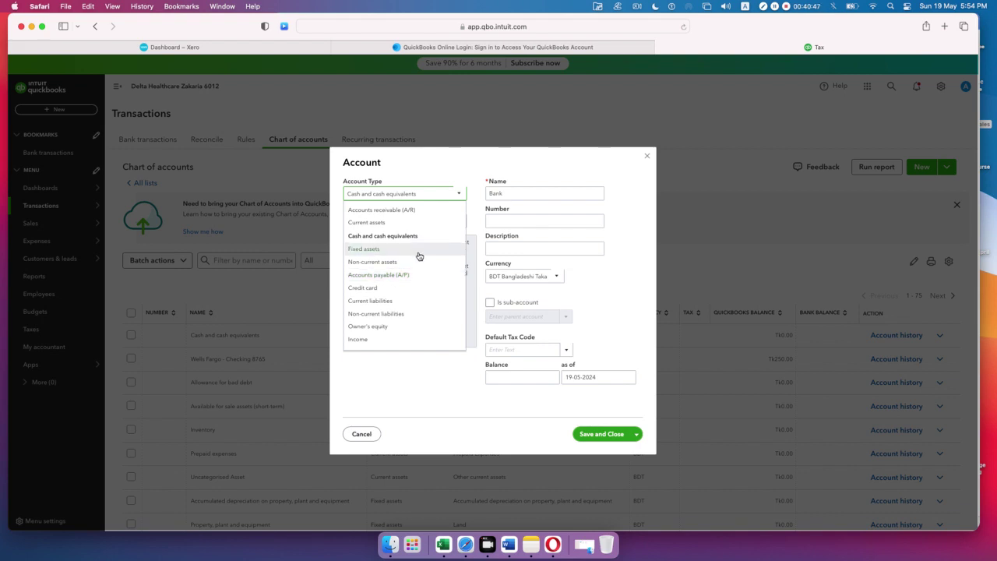
click(414, 285)
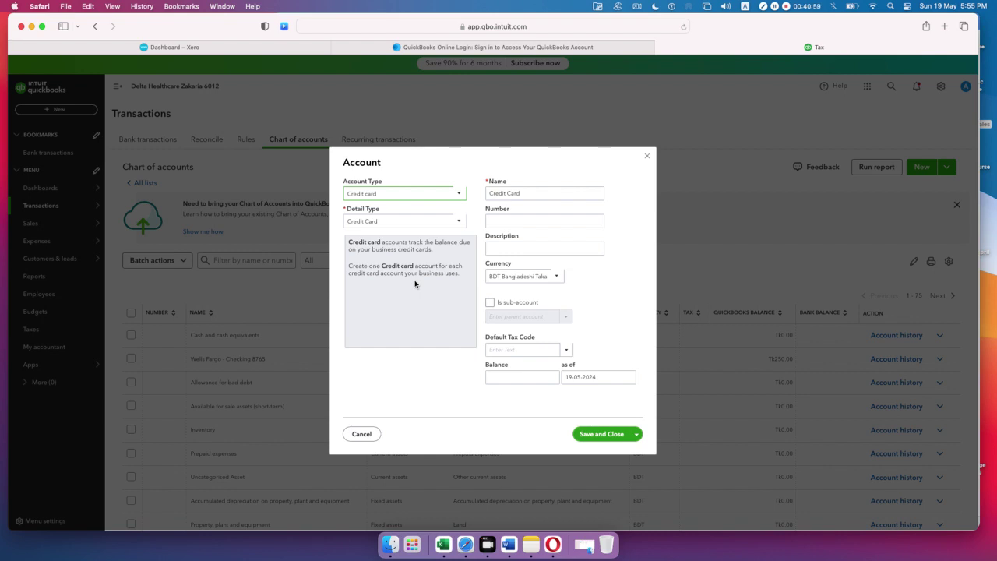
click(459, 223)
click(444, 240)
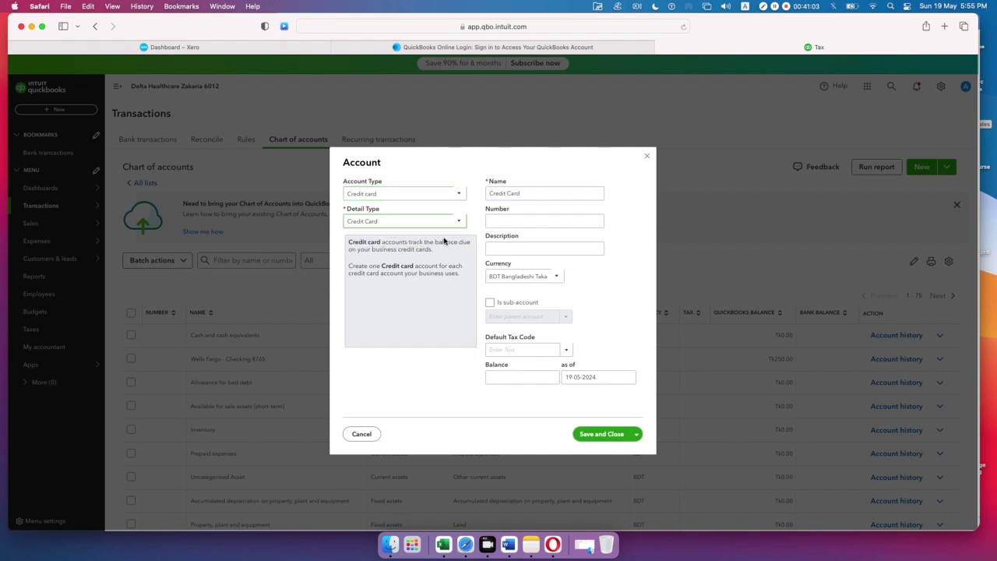
Step: Replace the account name with the copied Master Card entry, remove the bullet and correct the card's ending digits
click(543, 193)
click(544, 193)
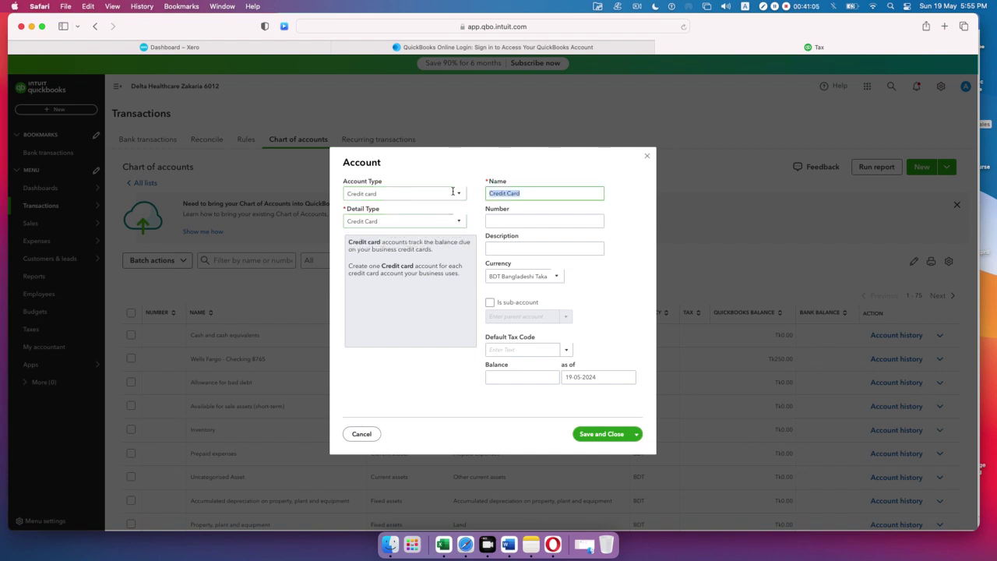
text(• Master Card - xx4536)
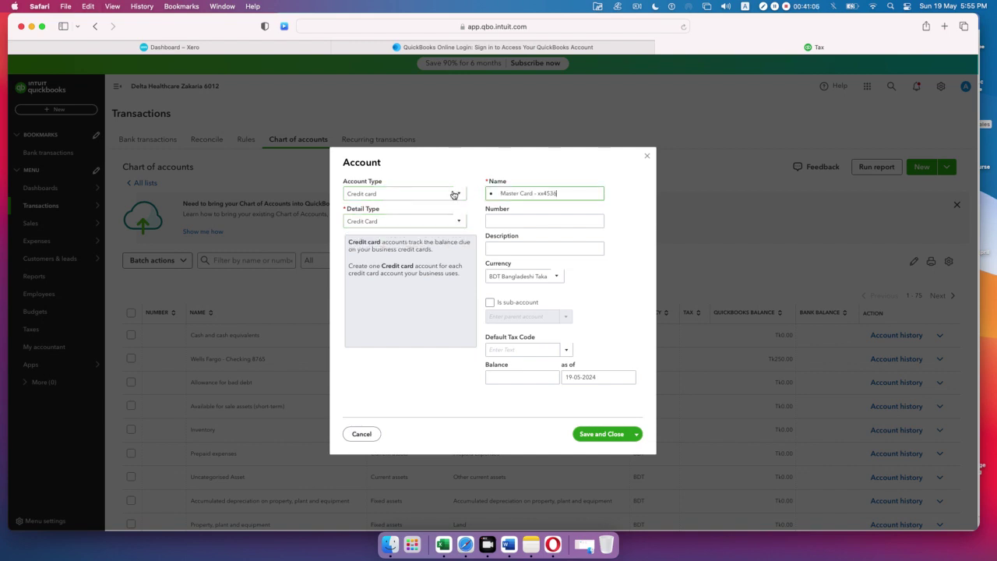
click(501, 193)
key(BackSpace)
key(BackSpace)
key(BackSpace)
key(BackSpace)
key(BackSpace)
text(6)
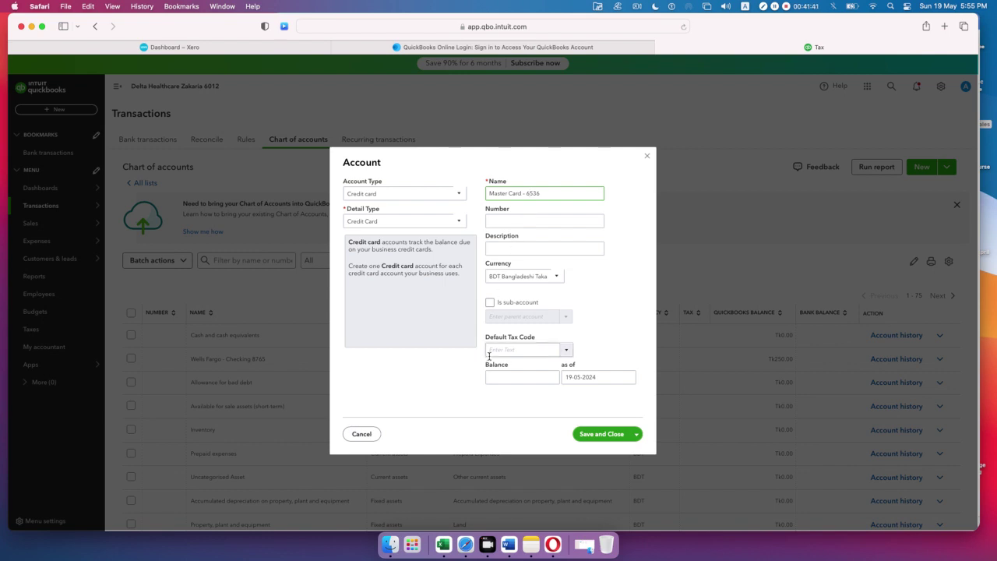
Step: Look at the default tax codes available for the Master Card account
click(568, 351)
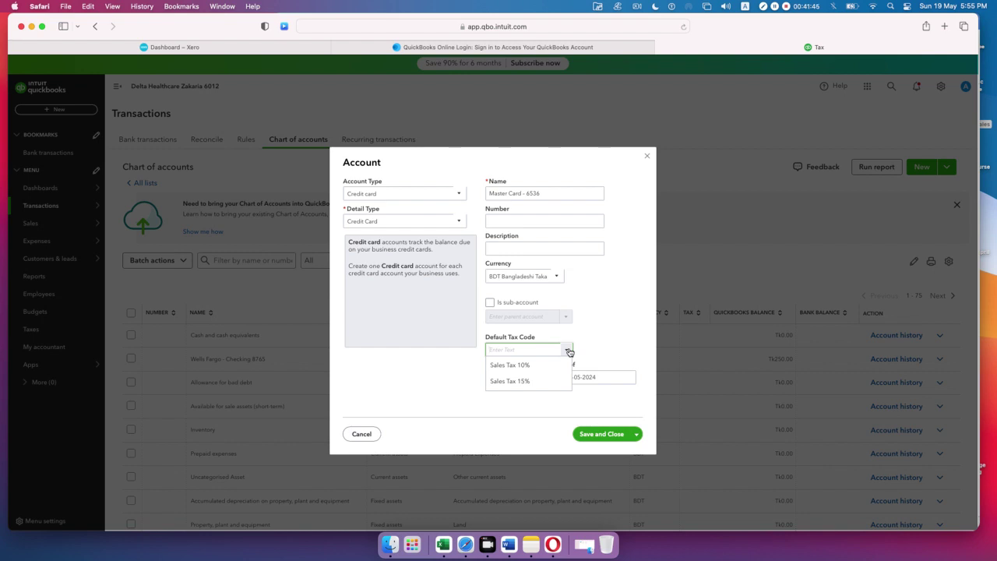
click(569, 351)
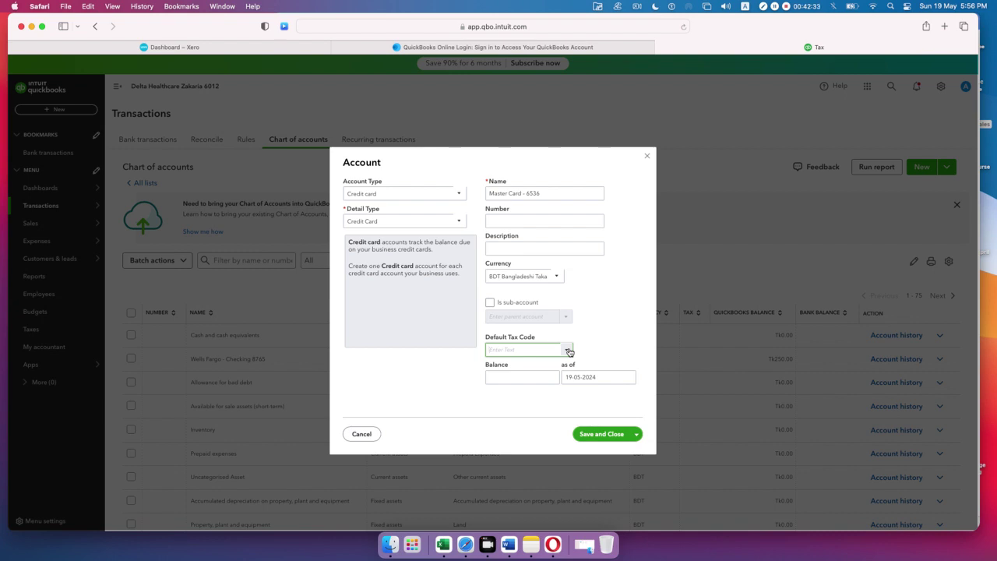
click(569, 352)
click(569, 352)
Step: Set the Master Card account's as-of date to 01-01-2021 and save it, checking the entry in the chart of accounts
click(629, 377)
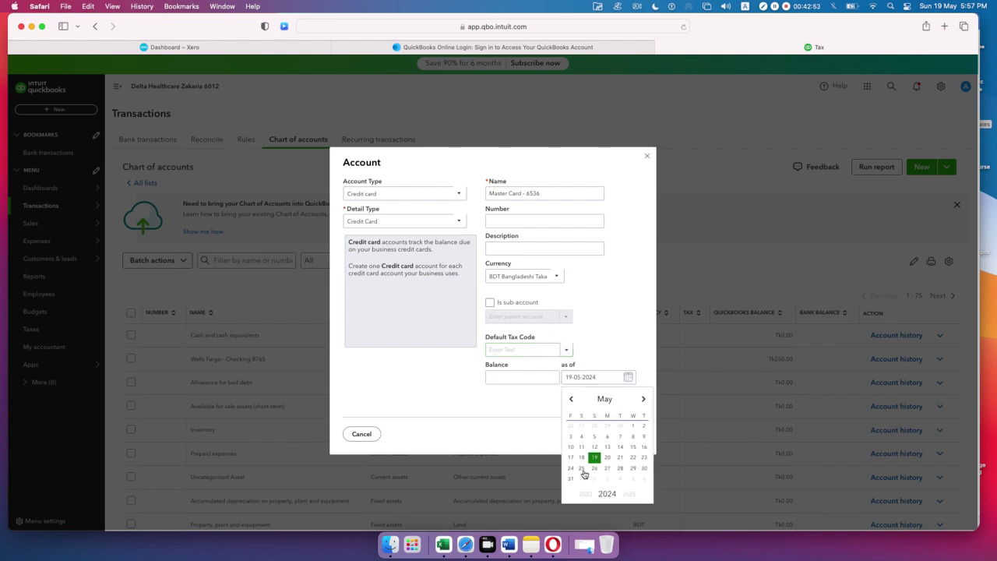
click(586, 497)
click(571, 399)
click(571, 399)
click(573, 399)
click(573, 400)
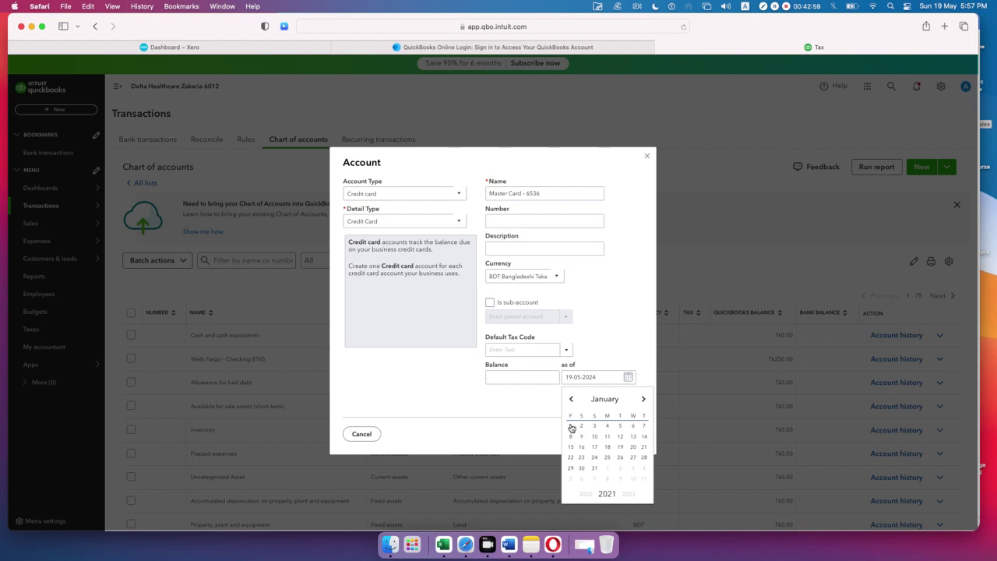
click(570, 426)
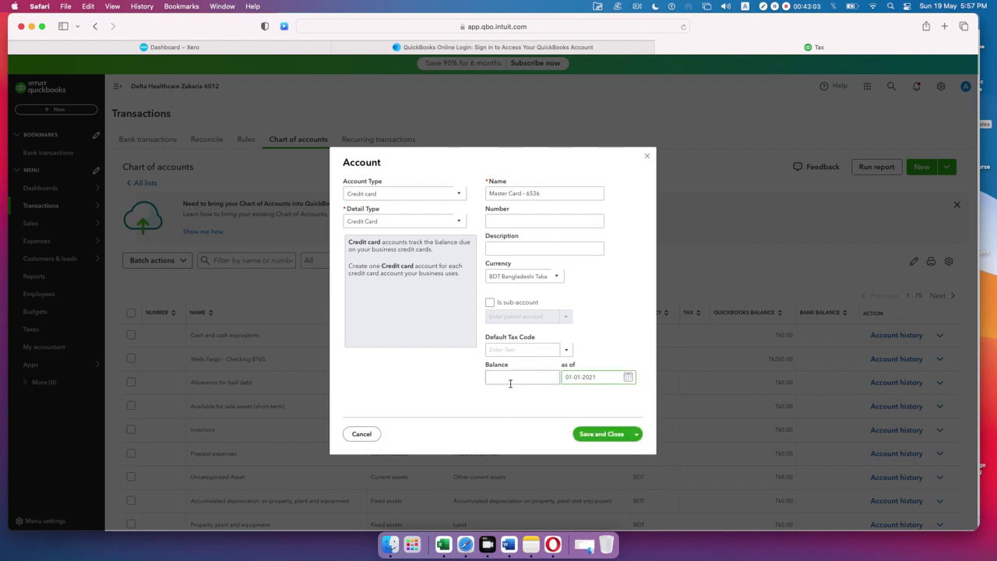
click(600, 433)
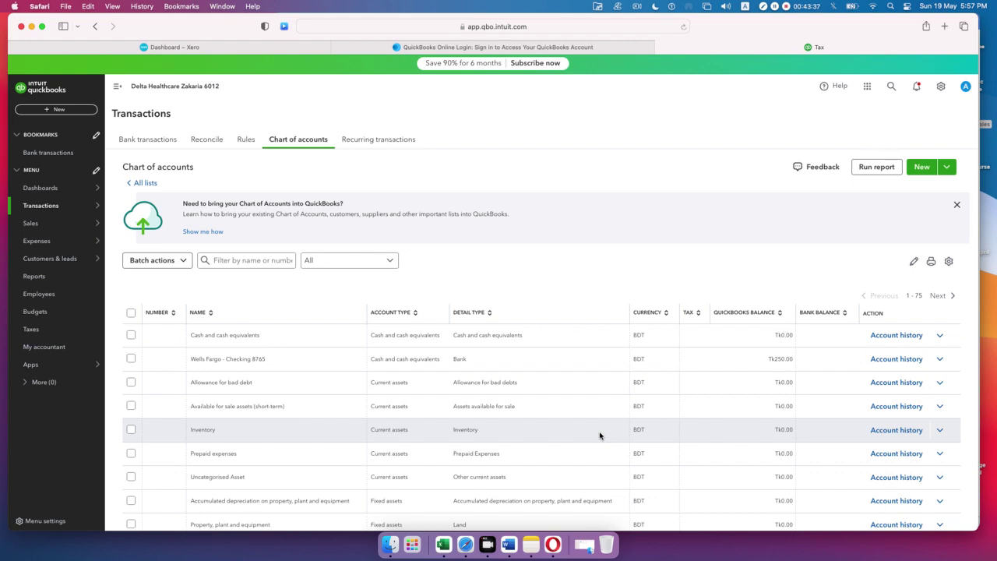
scroll(452, 402, down, 2)
scroll(453, 402, down, 10)
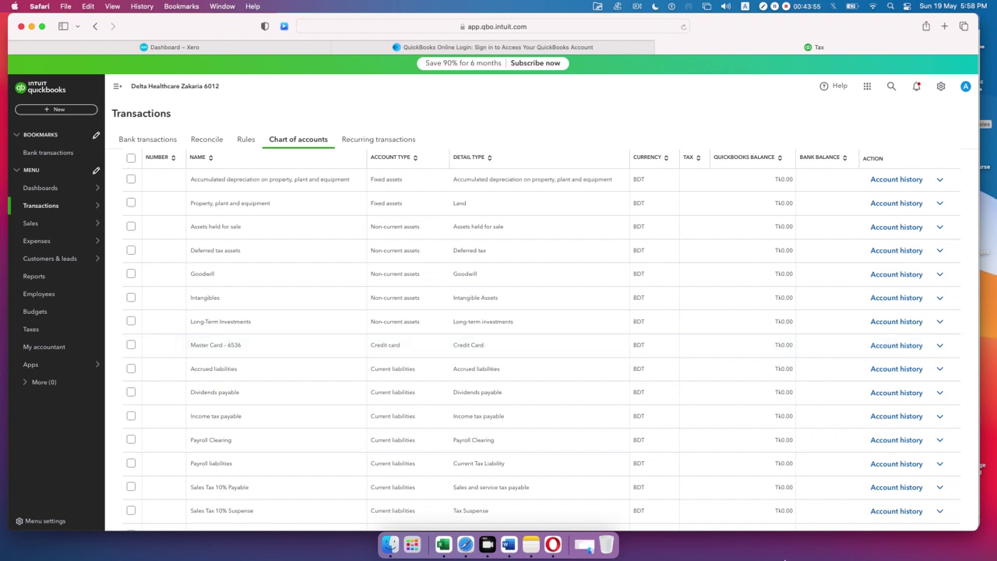
Step: Copy the Owners Contribution entry from the Delta Pharma Word document and return to QuickBooks in Safari
click(509, 543)
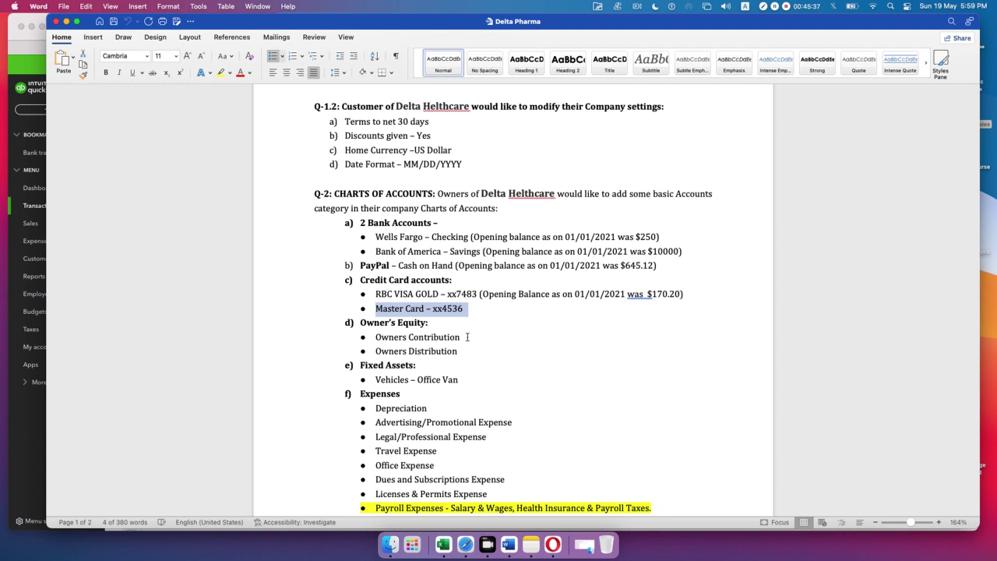
drag(466, 337, 379, 335)
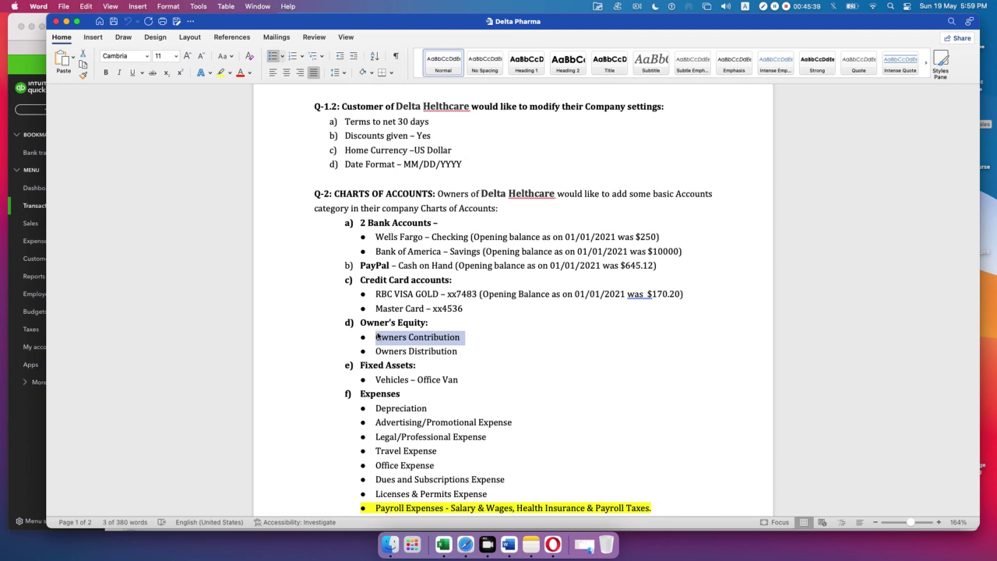
click(468, 541)
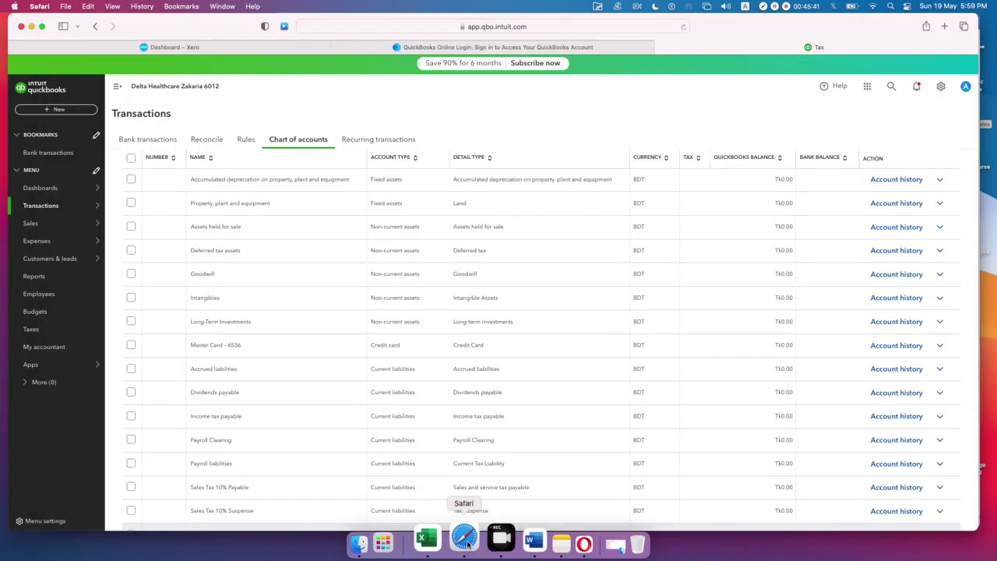
Step: Create a new chart of accounts entry with account type Owner's equity and detail type Partner Contributions
scroll(561, 370, up, 10)
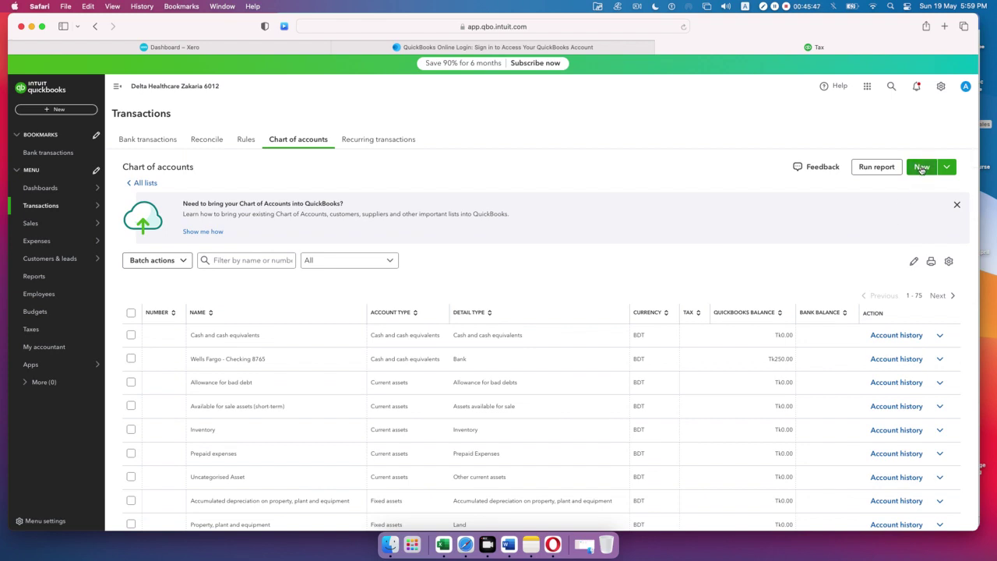
click(921, 167)
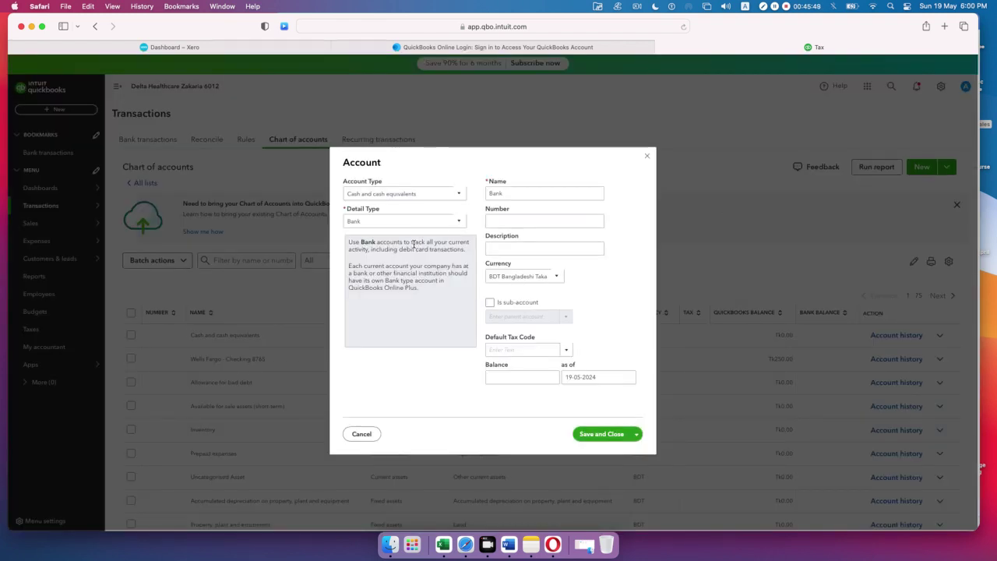
click(459, 194)
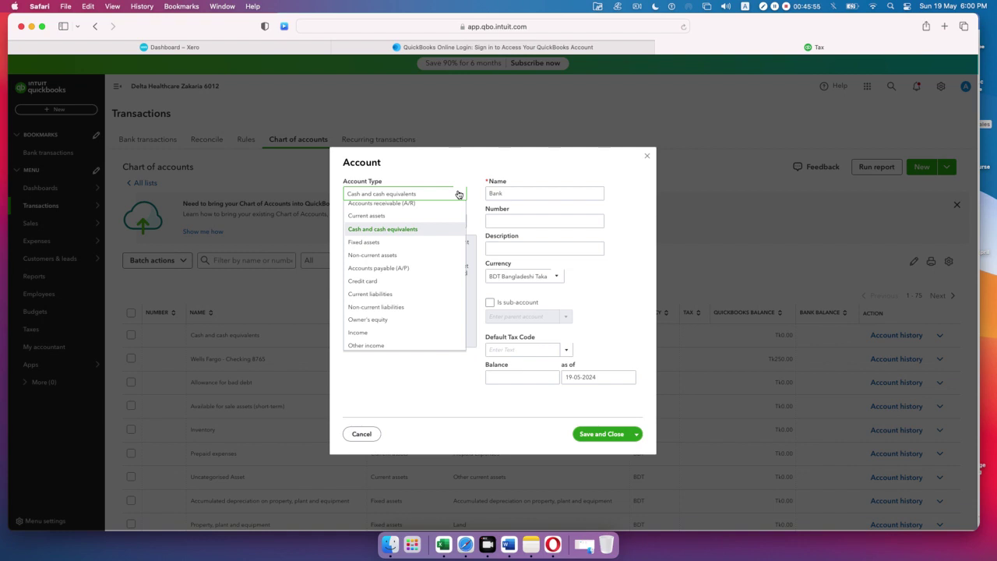
click(398, 327)
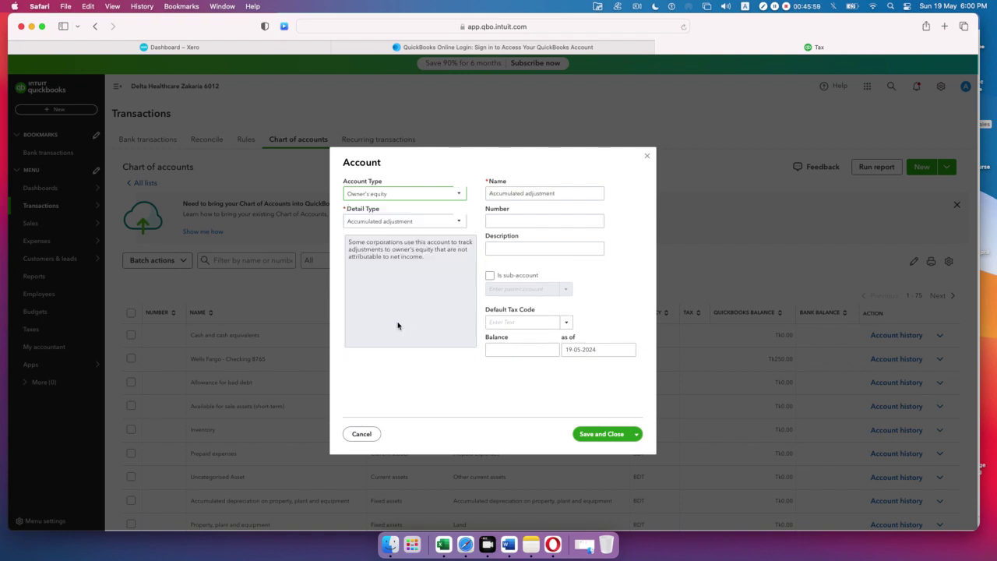
click(461, 225)
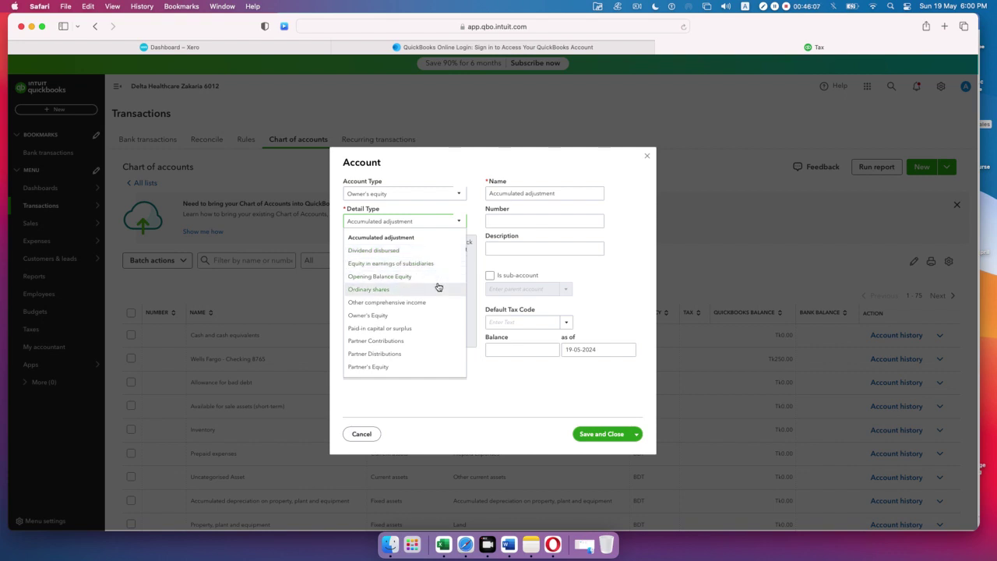
click(434, 346)
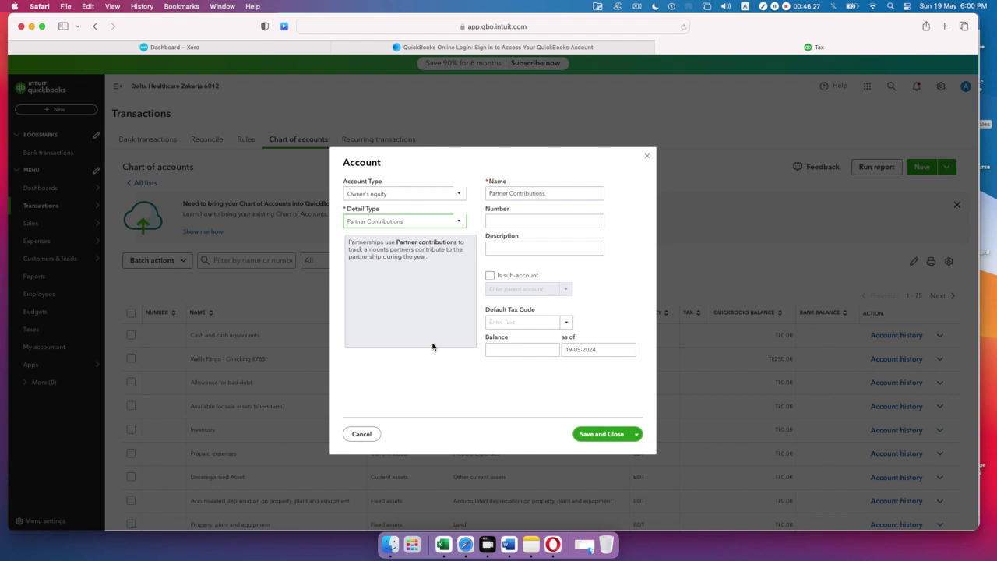
Step: Replace the account name with the copied Owners Contribution text and remove its bullet
click(548, 193)
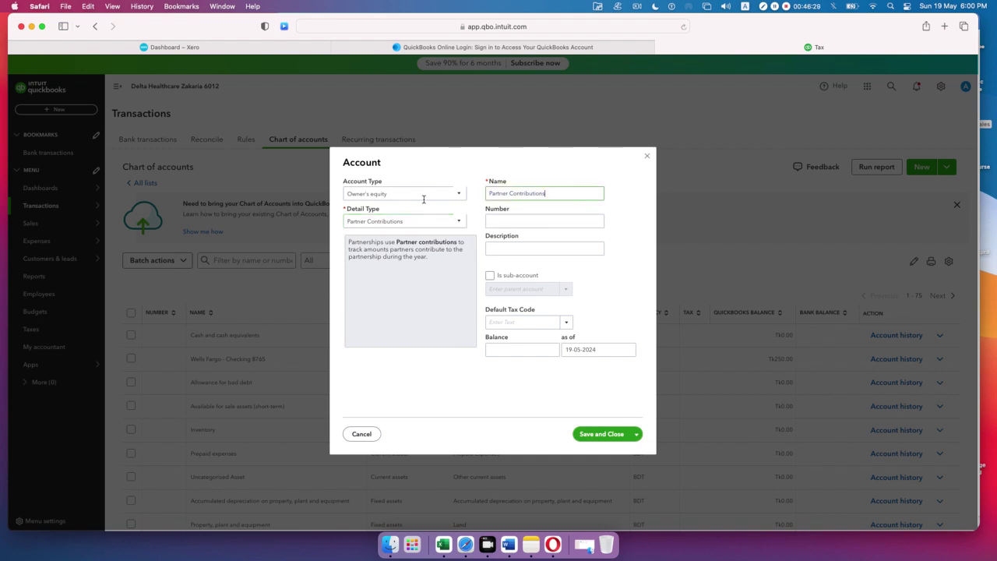
drag(546, 194, 478, 188)
text(•	Owners Contribution)
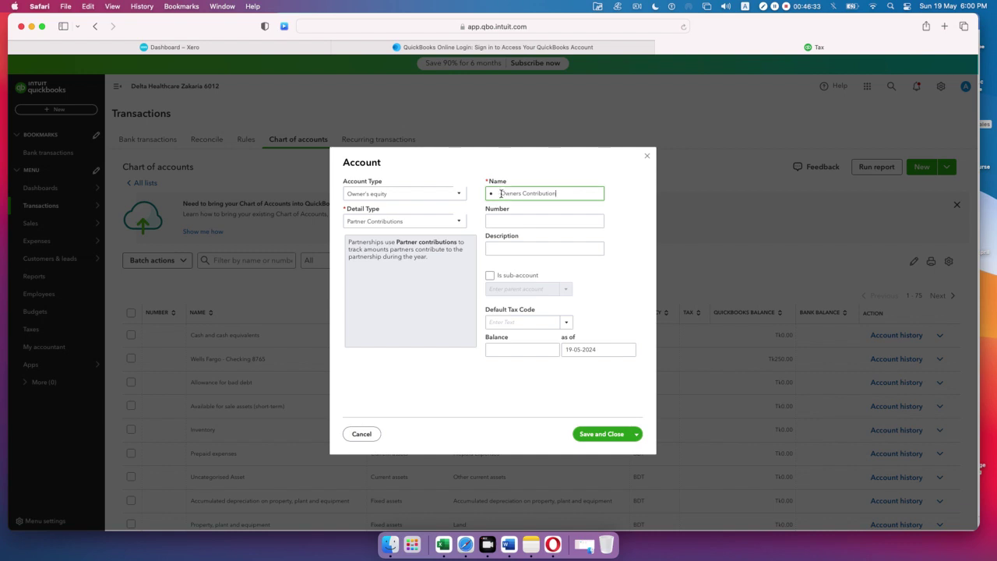
key(BackSpace)
key(BackSpace)
Step: Try making Owners Contribution a sub-account by searching the parent accounts for "expense", and cancel the new account
click(490, 275)
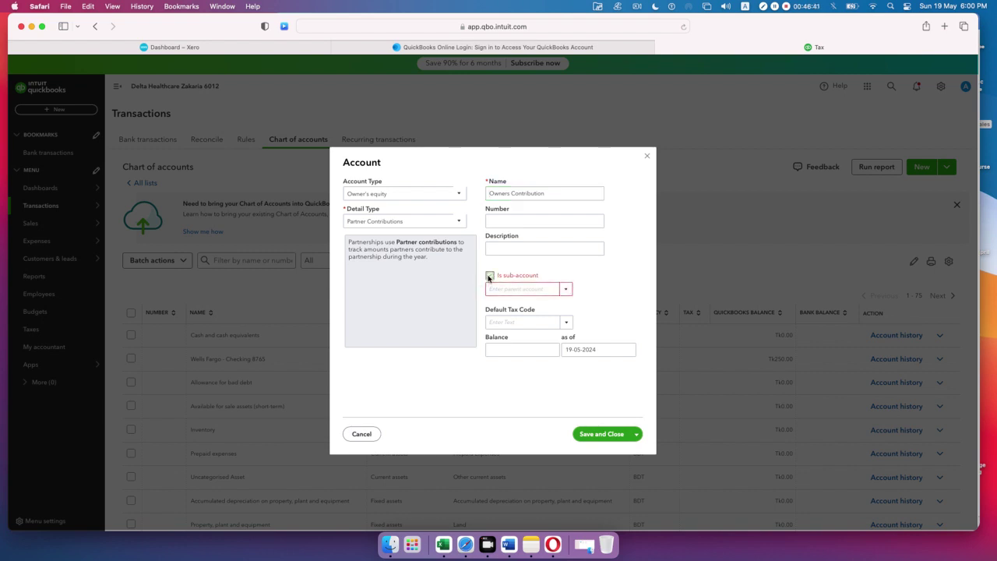
click(563, 294)
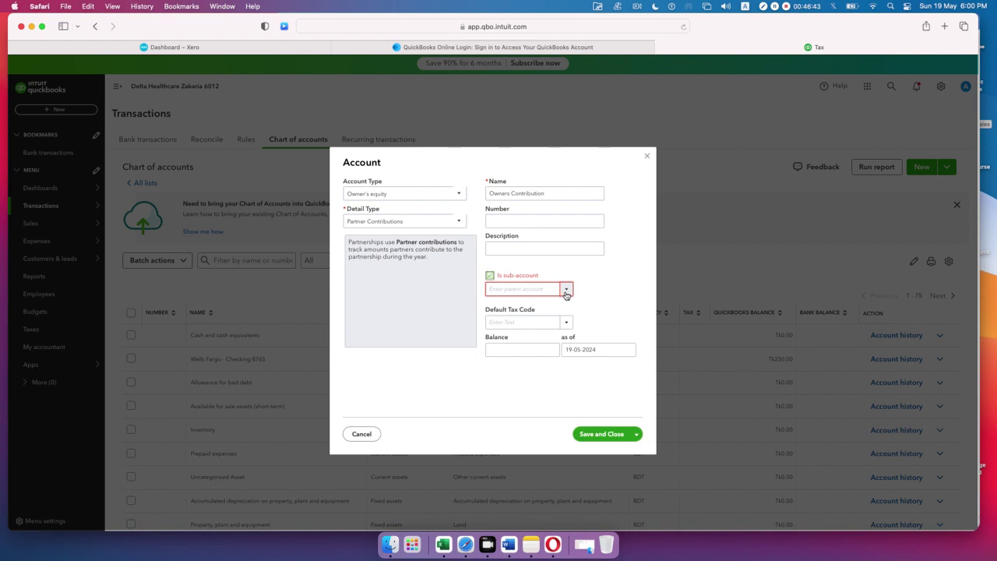
click(566, 290)
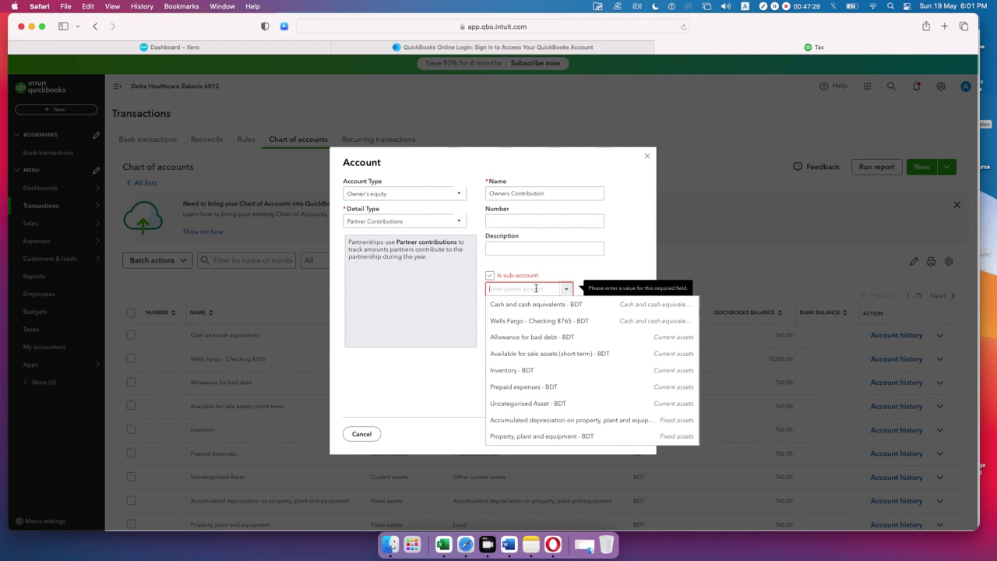
text(exp)
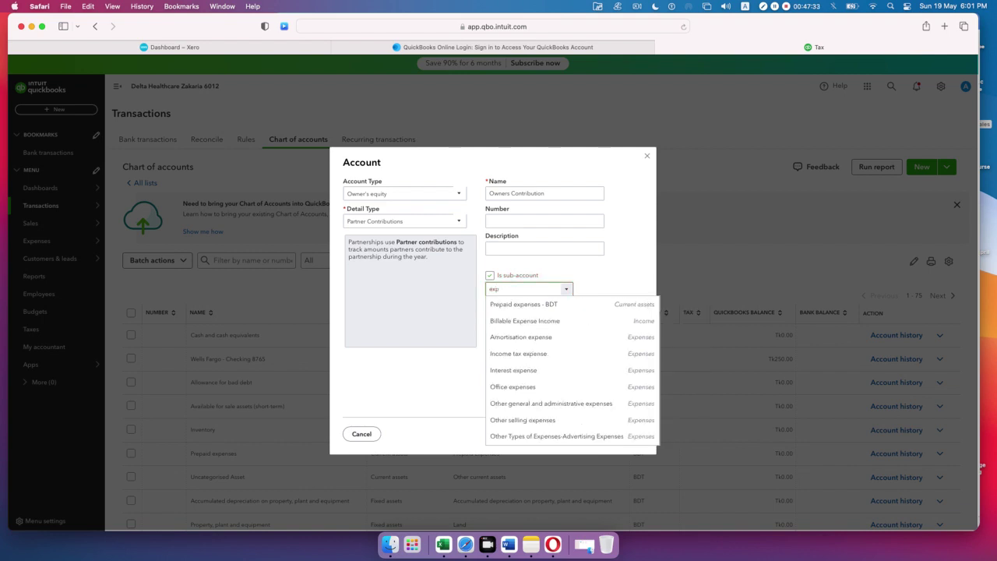
text(en)
click(500, 299)
scroll(541, 336, down, 4)
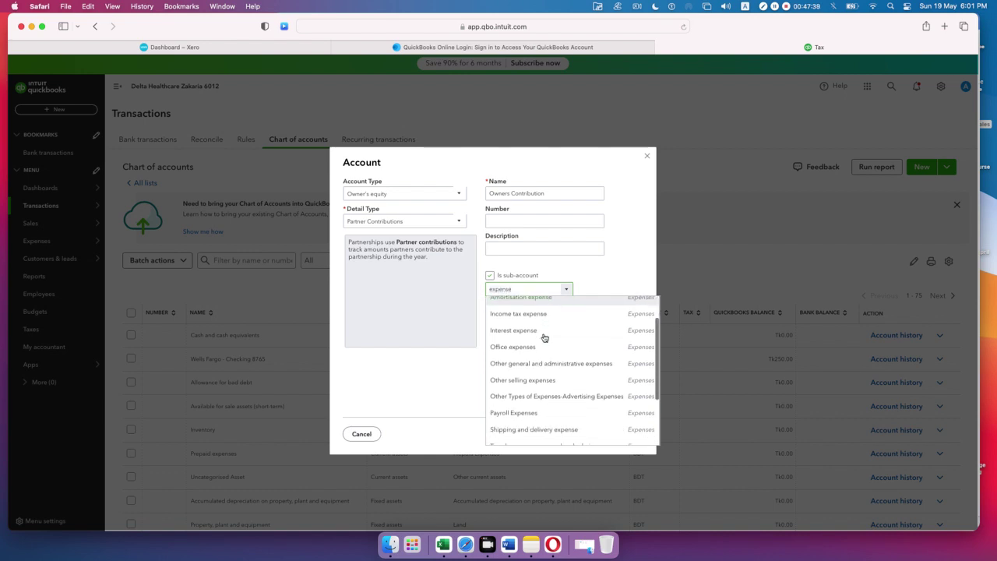
scroll(543, 337, up, 4)
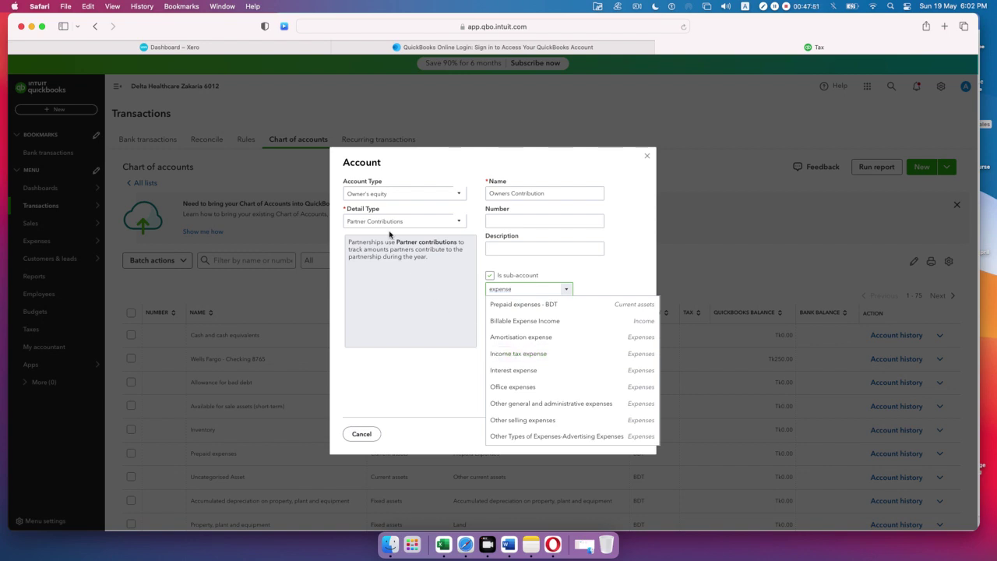
click(490, 275)
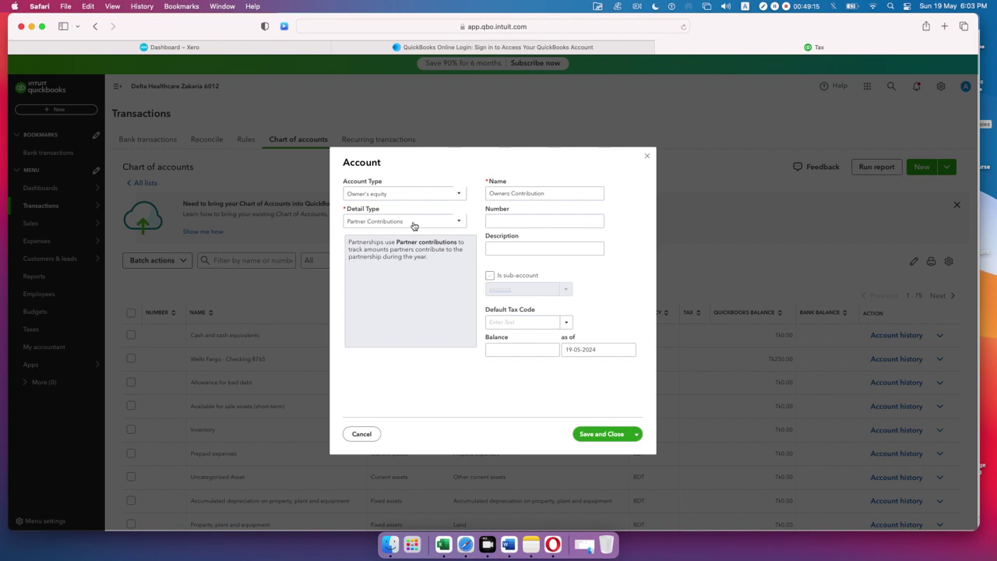
click(371, 438)
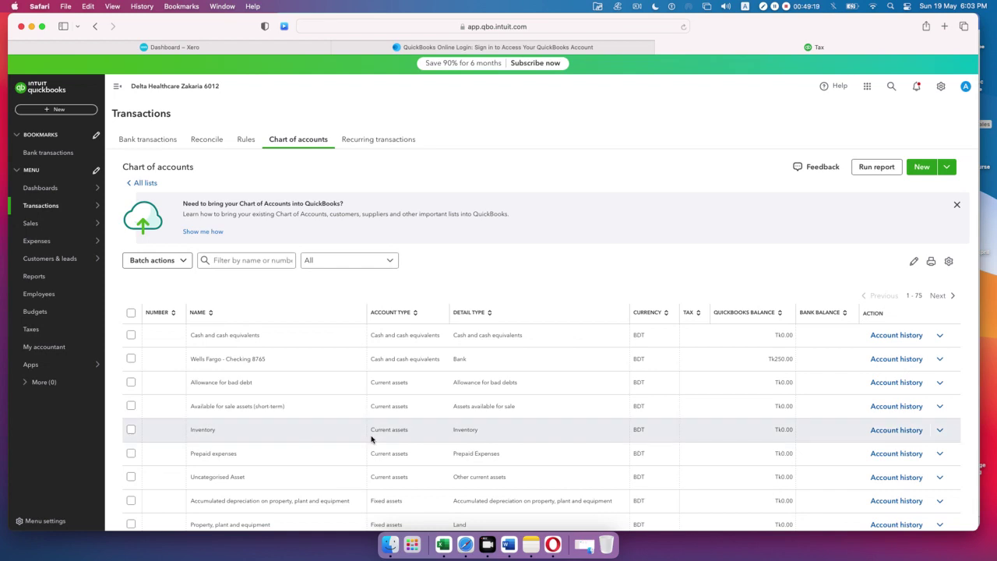
Step: Start a new account in the chart of accounts with the account type Expenses
click(921, 168)
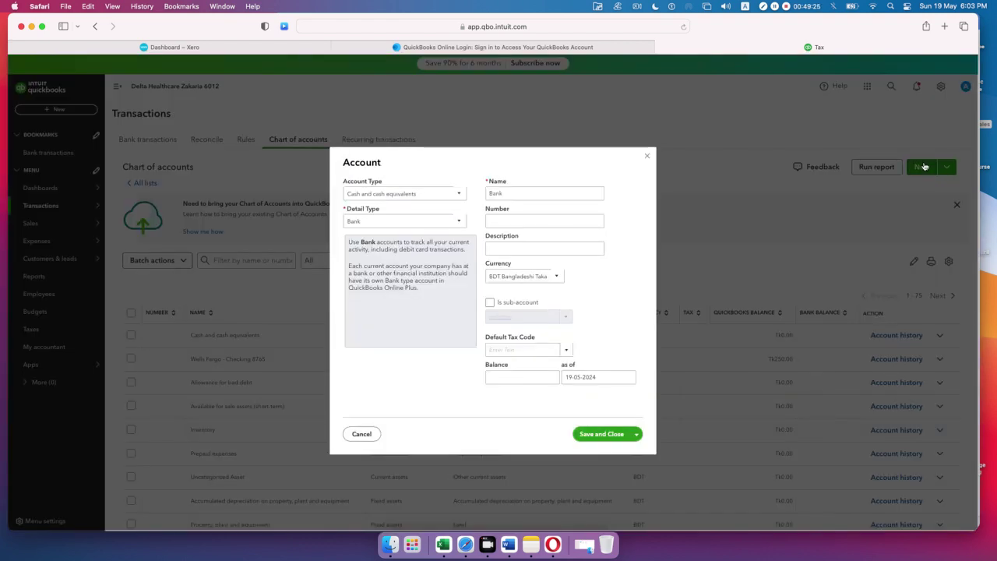
click(461, 194)
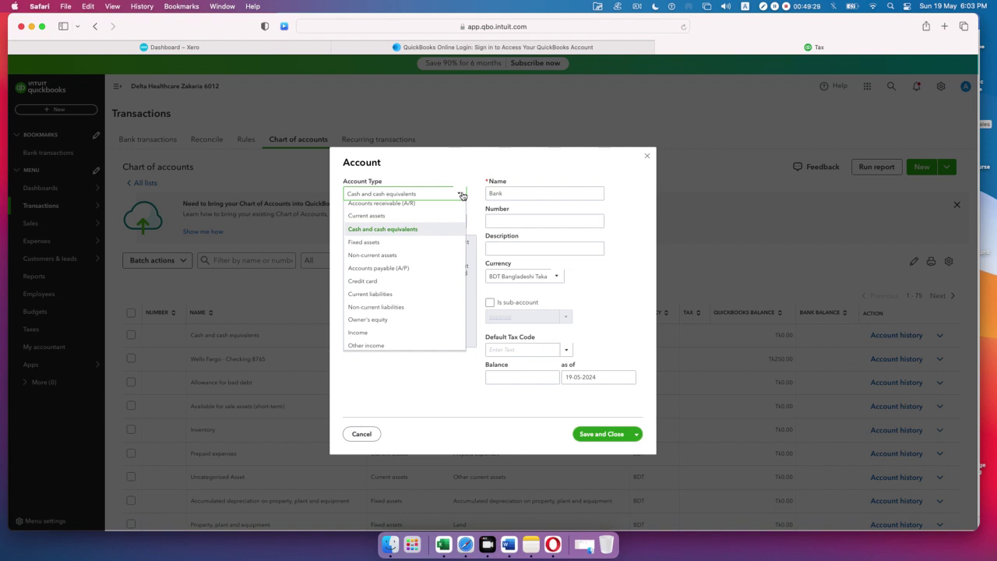
key(e)
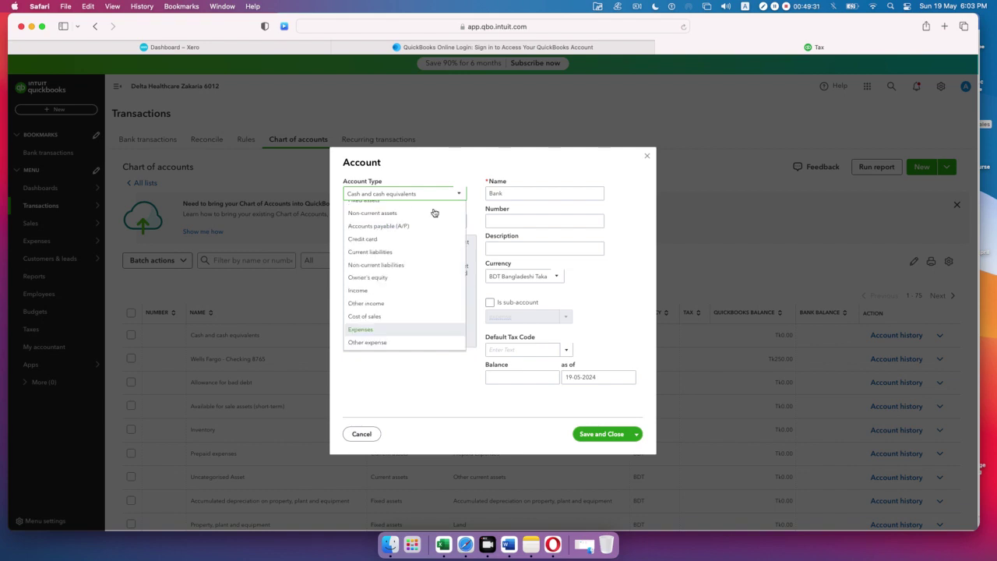
click(360, 330)
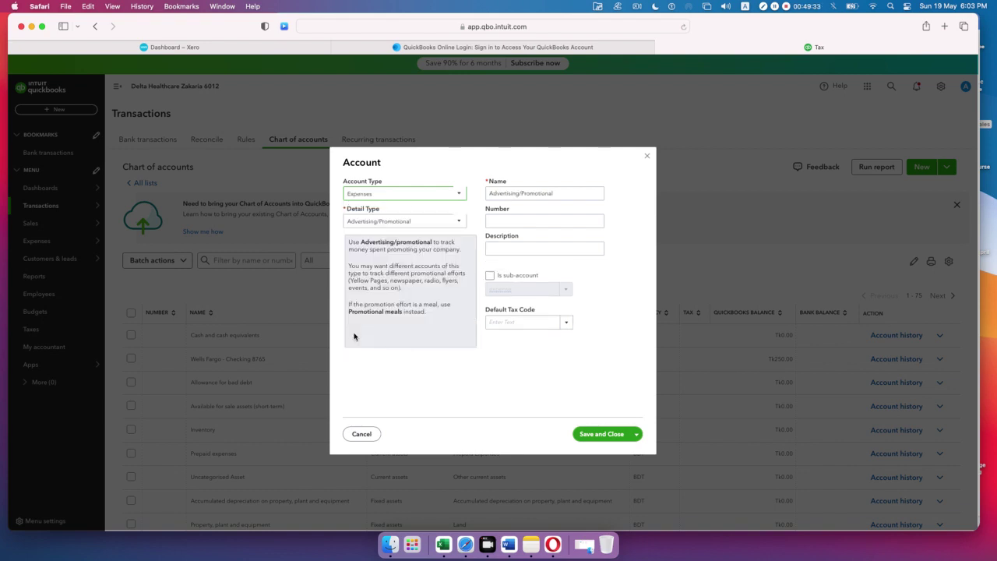
Step: Browse the expense detail types, set the detail type to Office/General Administrative Expenses and save the account
click(462, 221)
scroll(450, 289, down, 5)
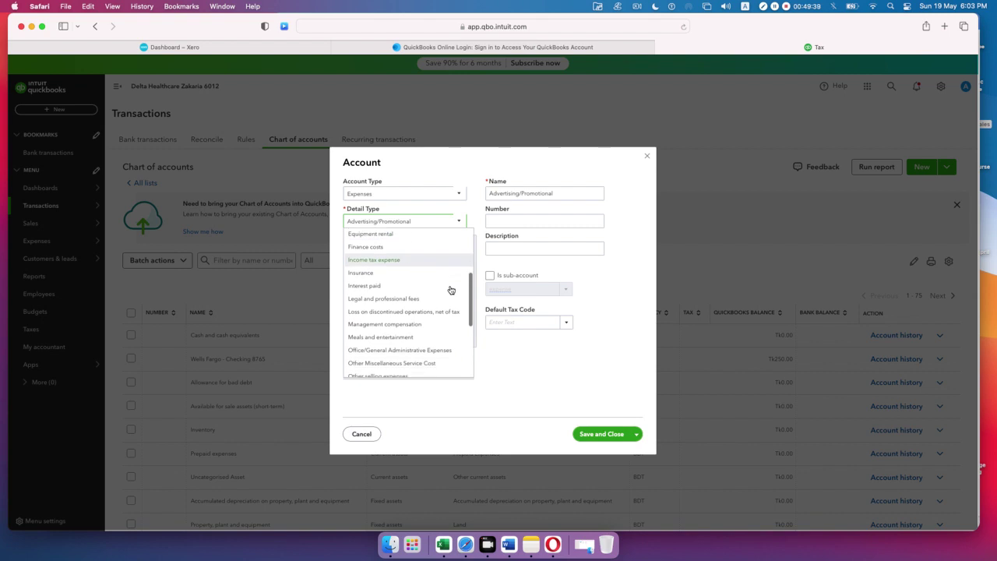
scroll(450, 289, down, 3)
scroll(450, 289, down, 3)
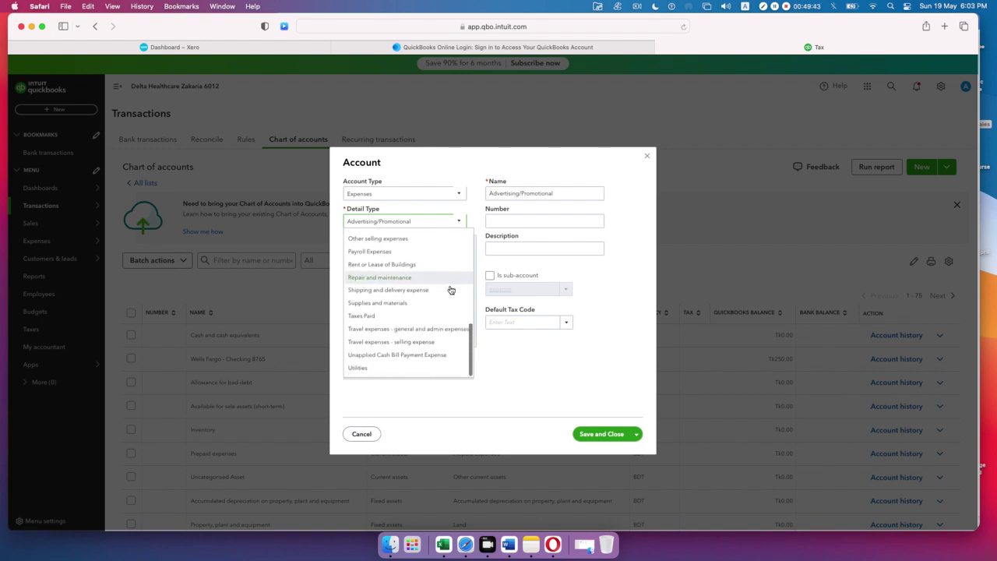
scroll(450, 289, up, 3)
scroll(450, 290, up, 5)
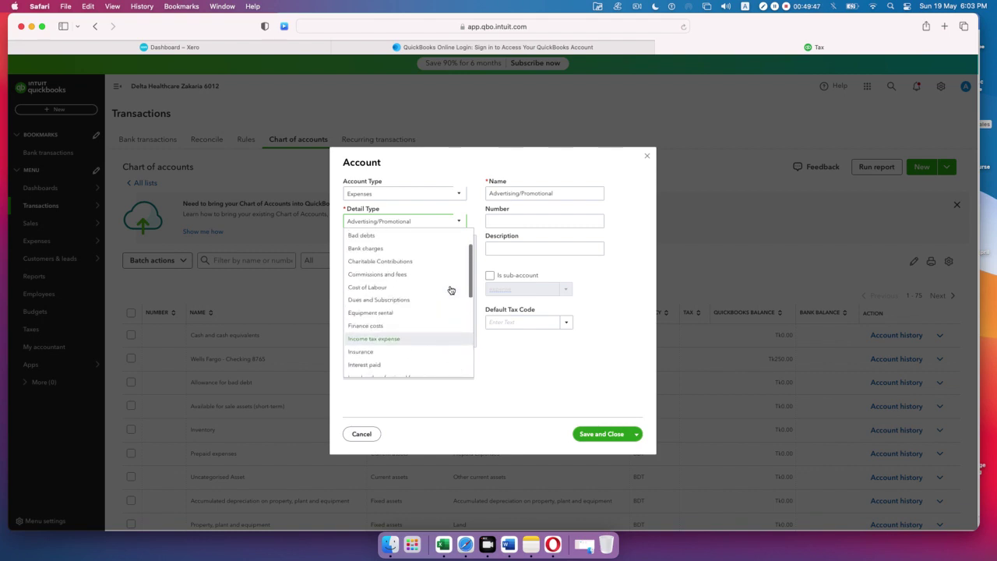
scroll(450, 290, up, 1)
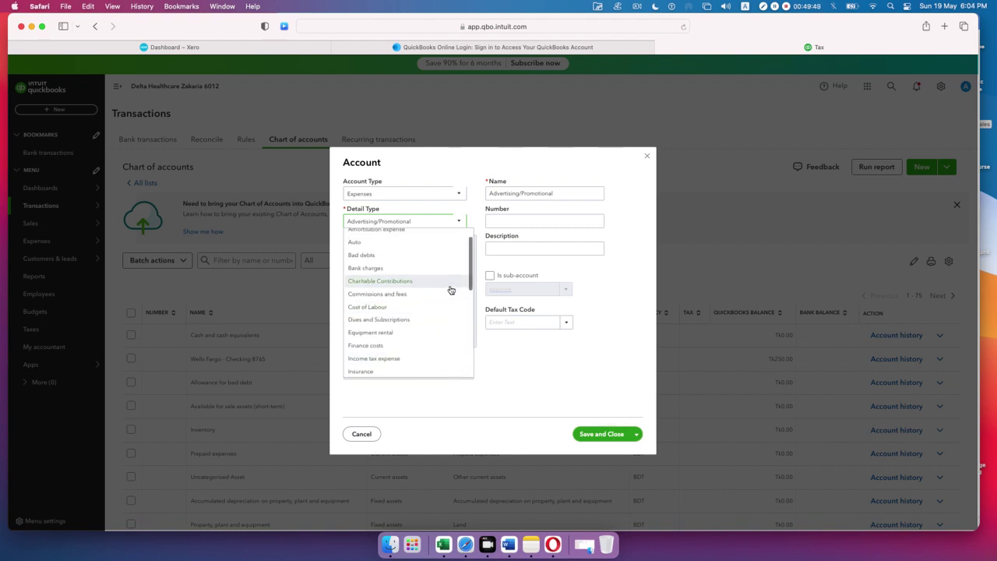
scroll(450, 290, down, 2)
scroll(450, 290, down, 1)
scroll(450, 289, down, 3)
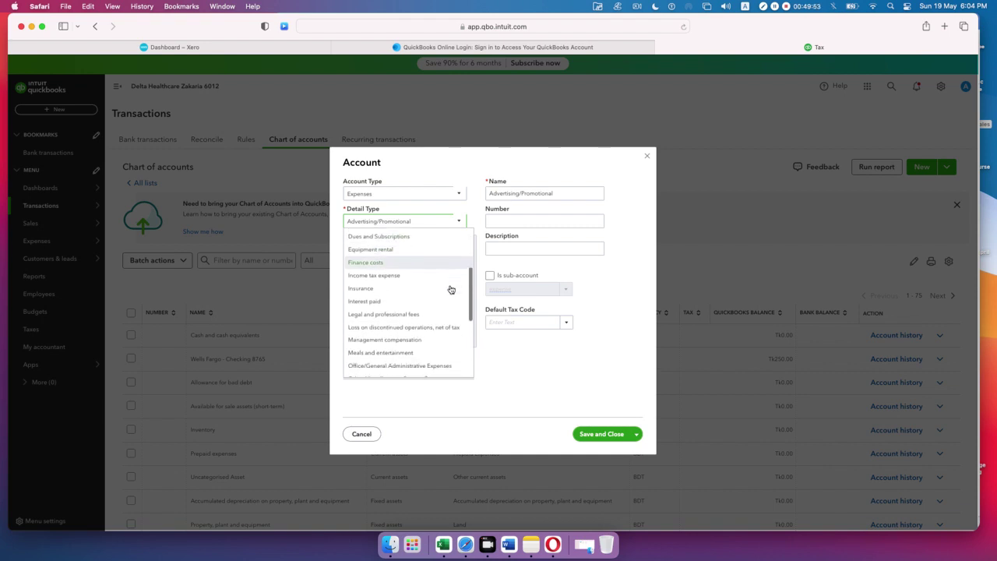
scroll(450, 290, down, 1)
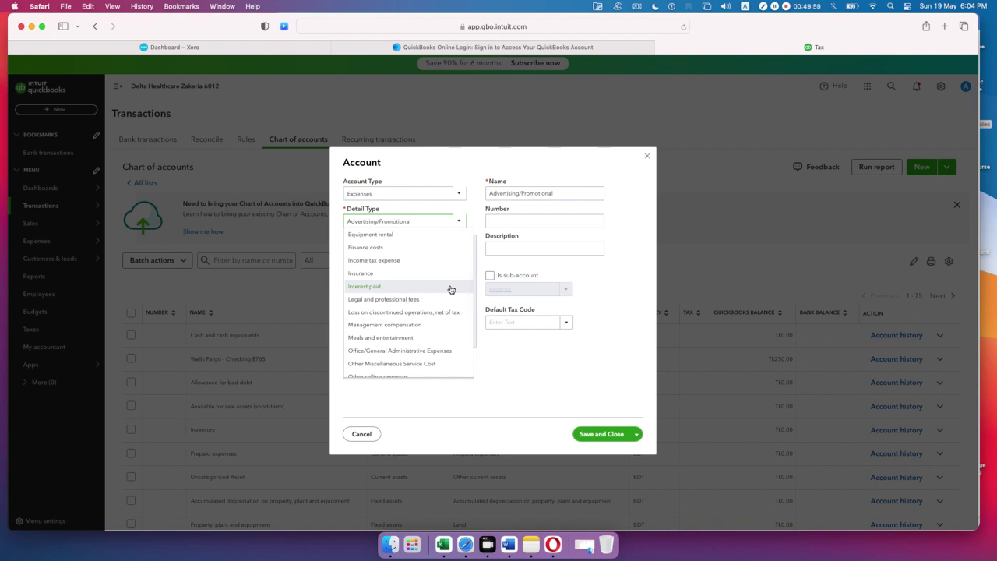
click(432, 355)
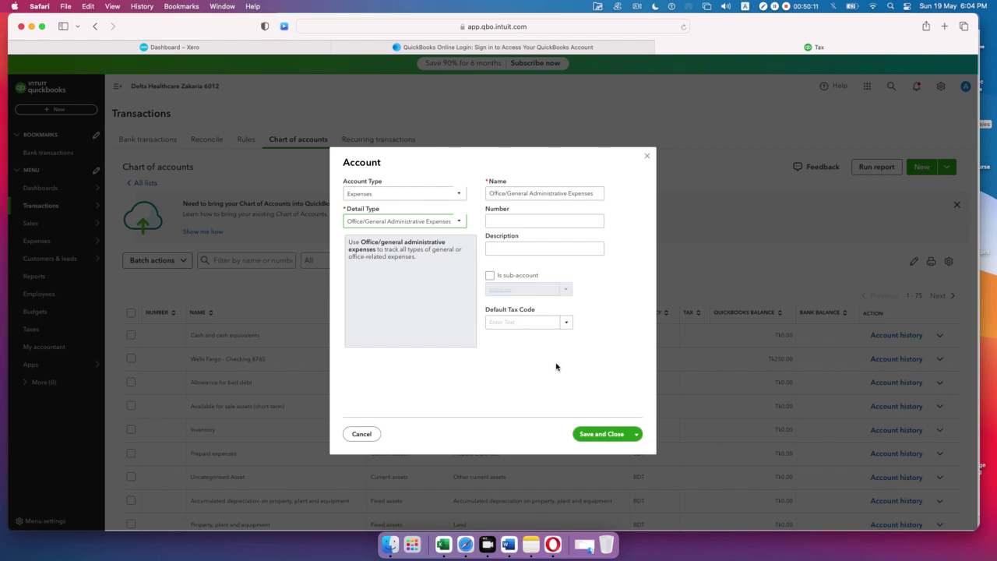
click(593, 438)
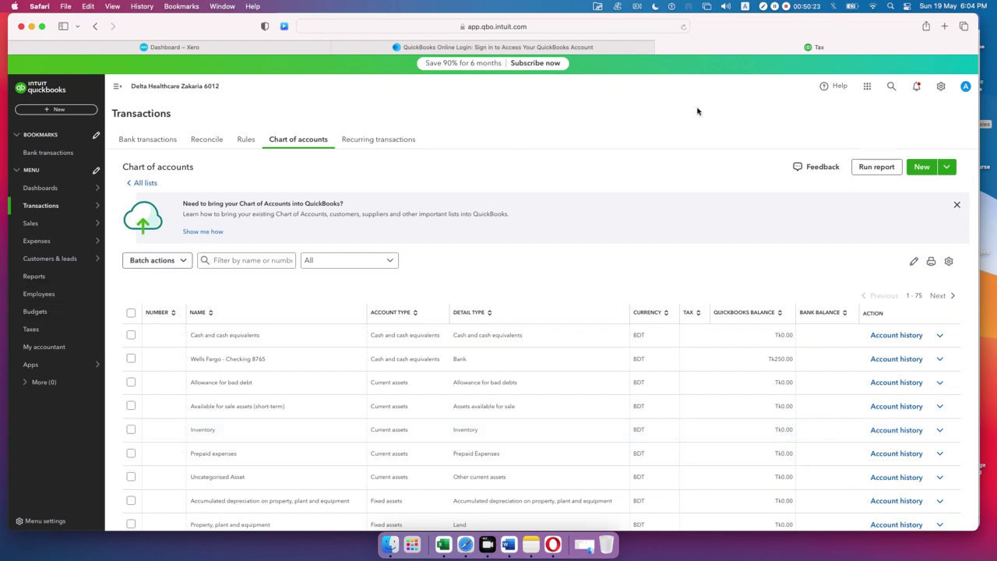
Step: Start a new account in the chart of accounts with account type Expenses and detail type Utilities
click(924, 167)
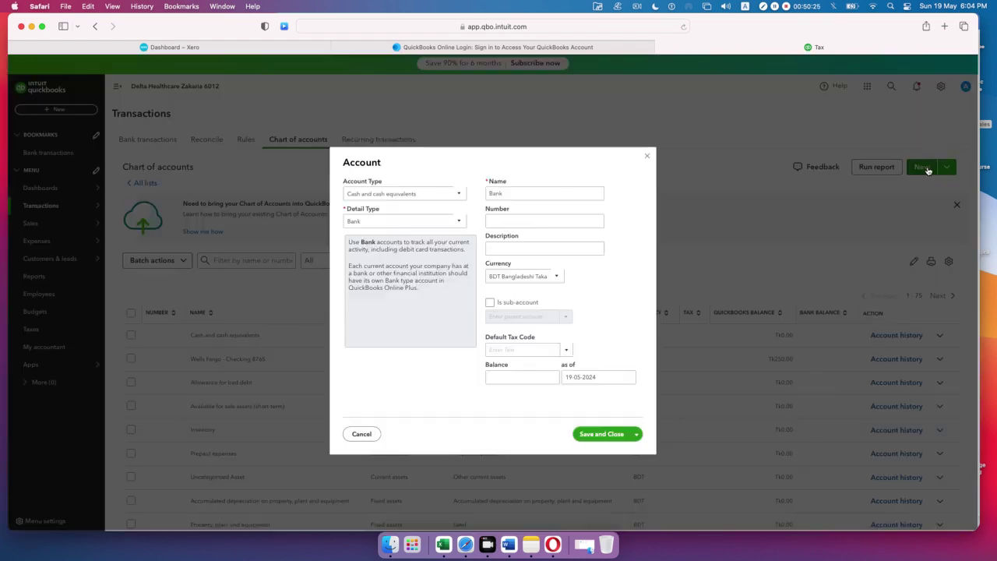
click(461, 197)
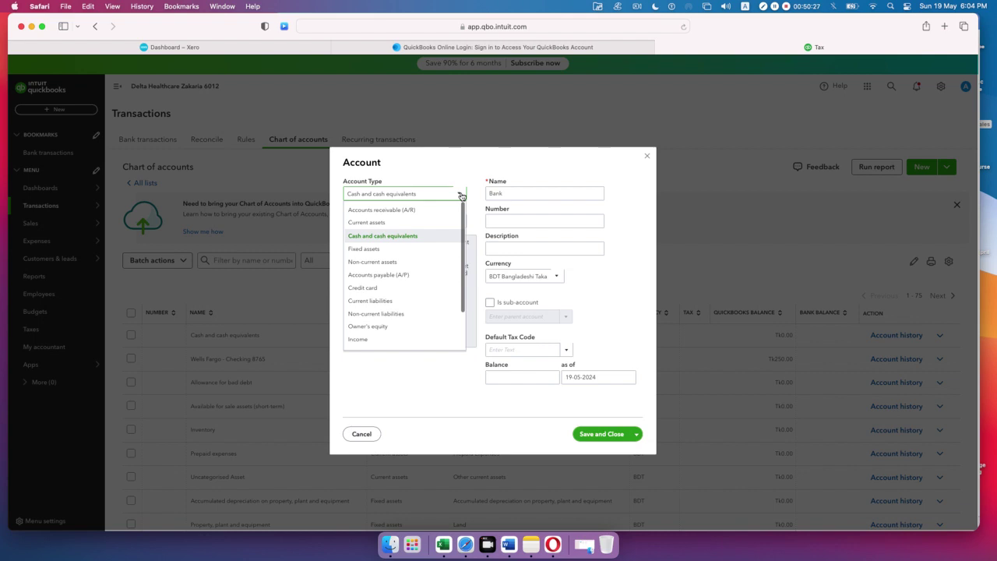
scroll(405, 273, down, 3)
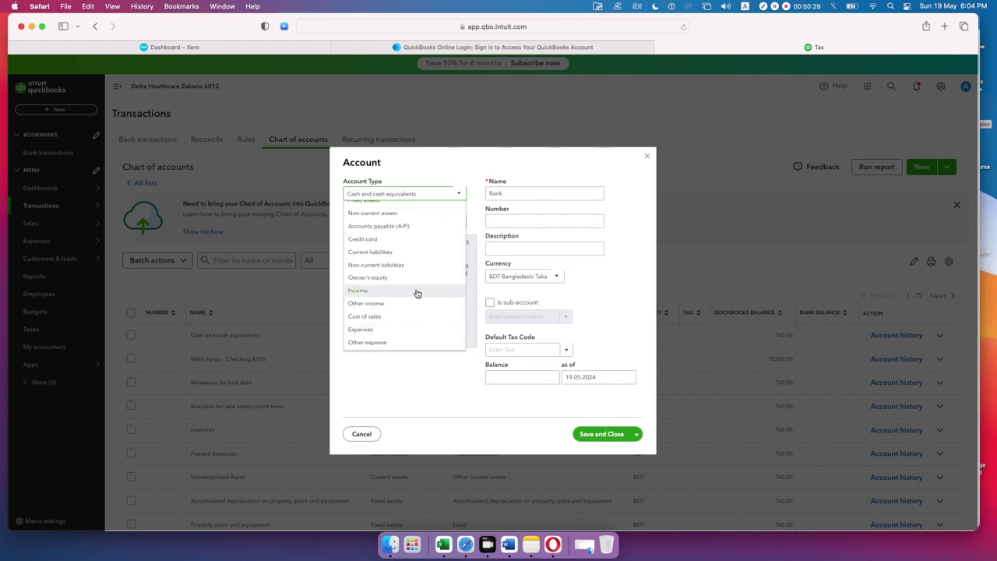
click(398, 329)
click(461, 222)
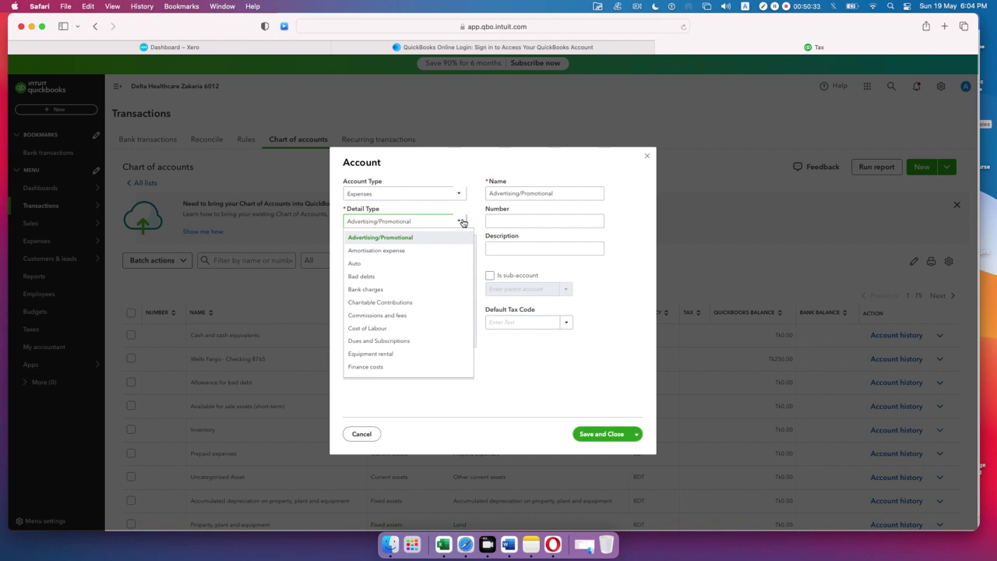
scroll(429, 294, down, 10)
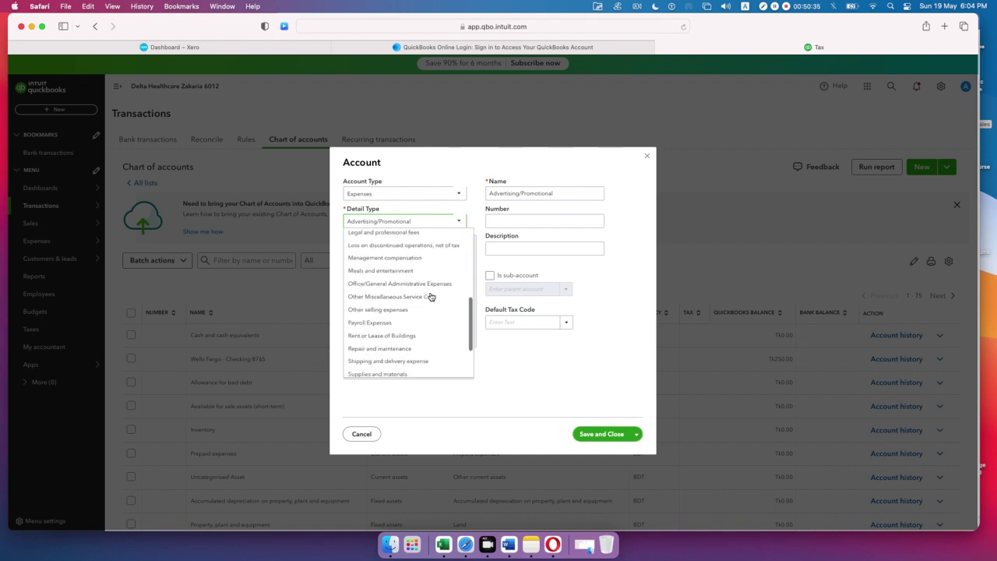
click(402, 377)
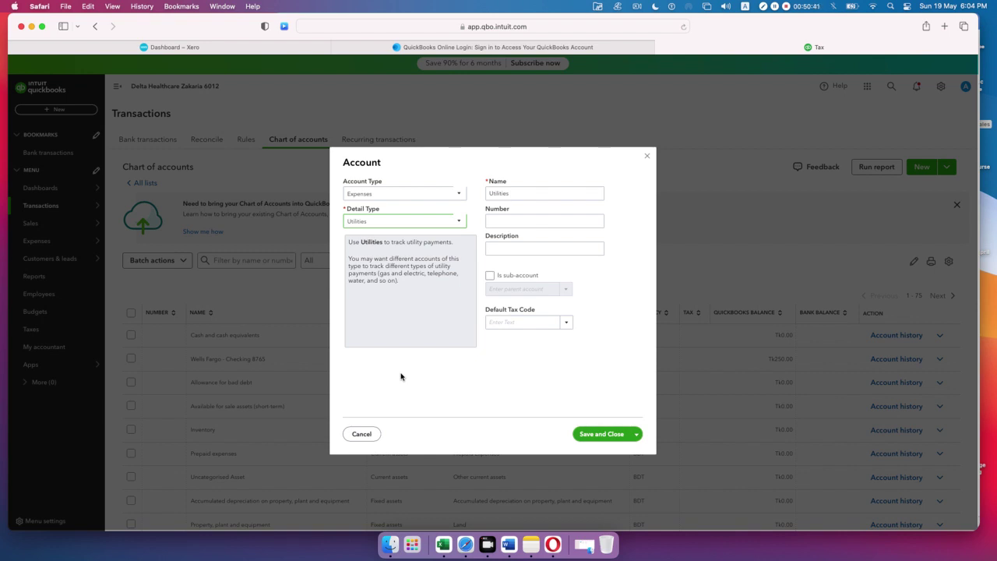
Step: Make the Utilities account a sub-account of Office/General Administrative Expenses and save it
click(543, 193)
click(489, 276)
click(568, 290)
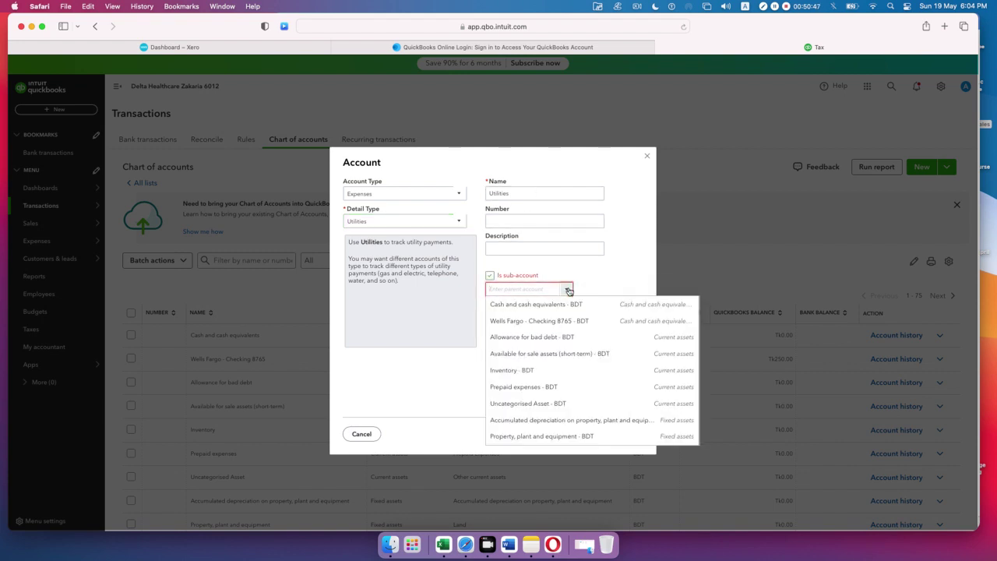
text(ex)
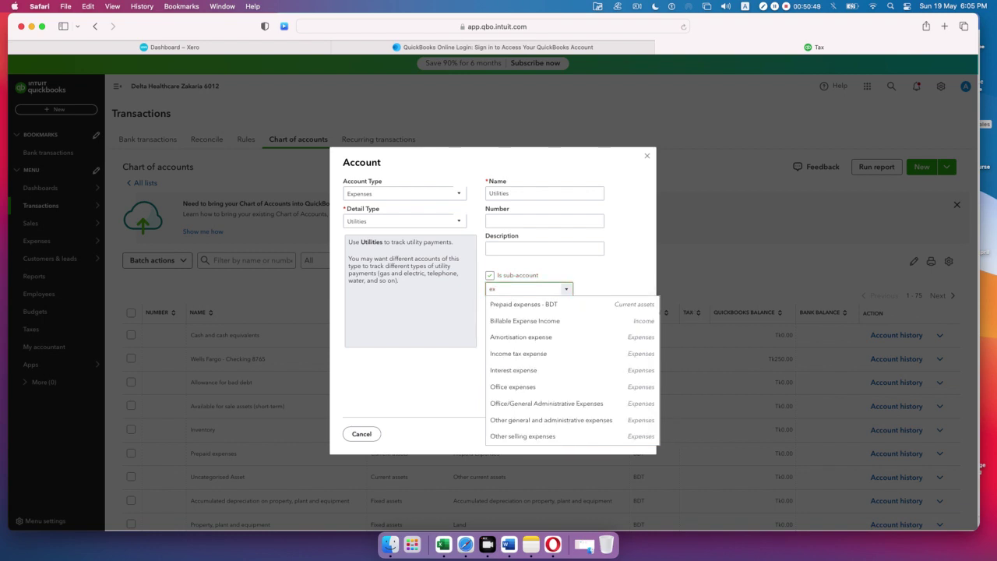
scroll(546, 363, down, 5)
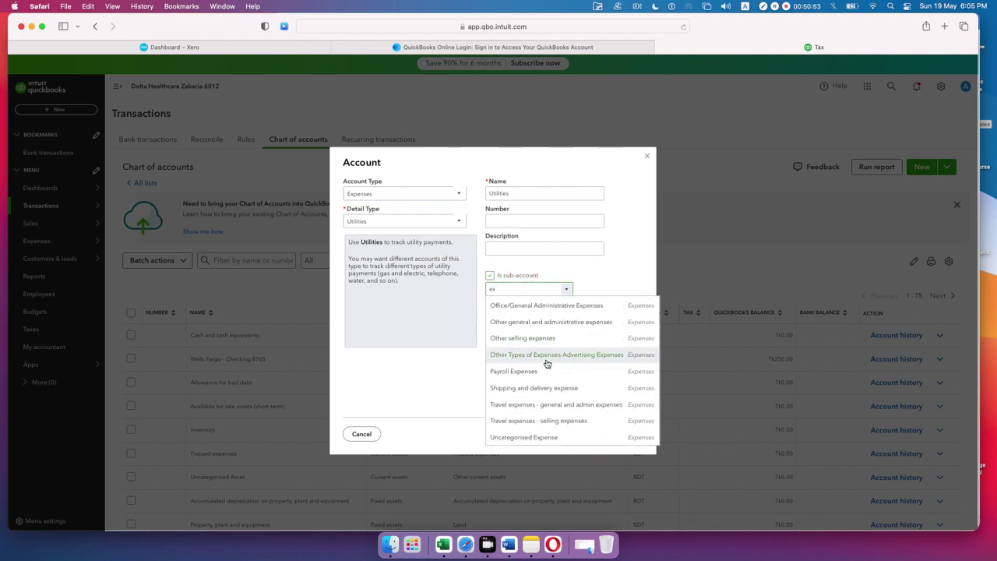
key(BackSpace)
key(BackSpace)
text(Office expenses)
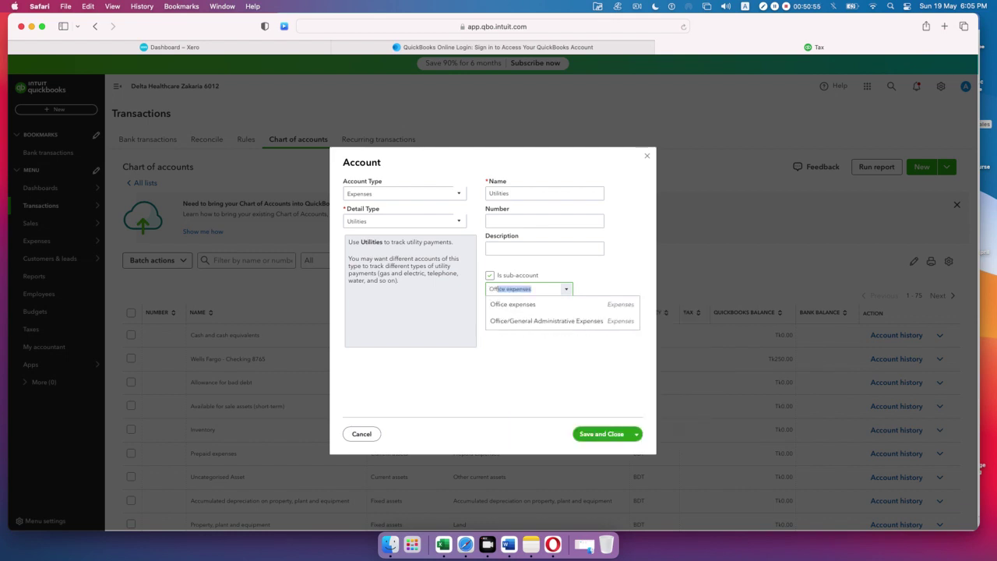
click(557, 320)
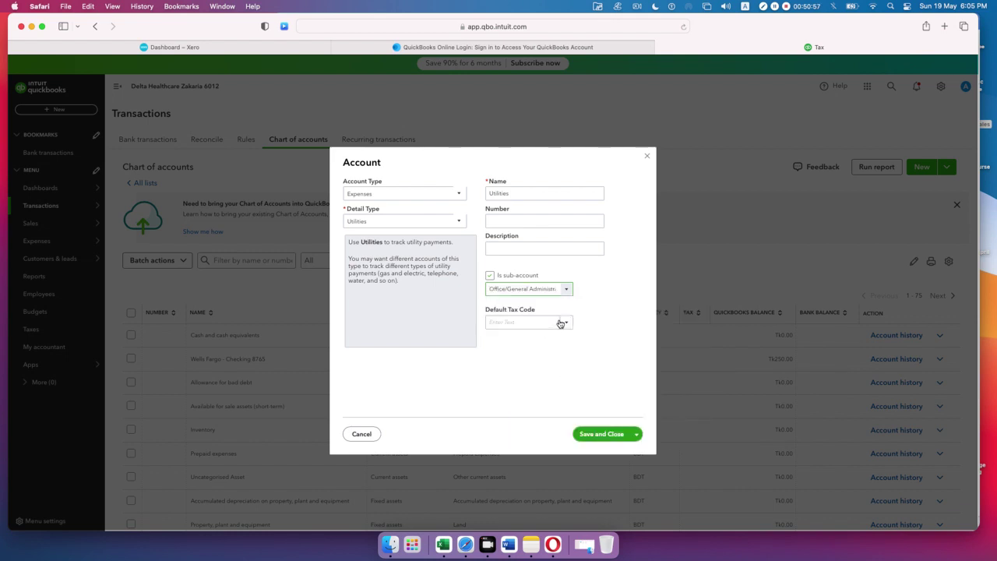
click(600, 433)
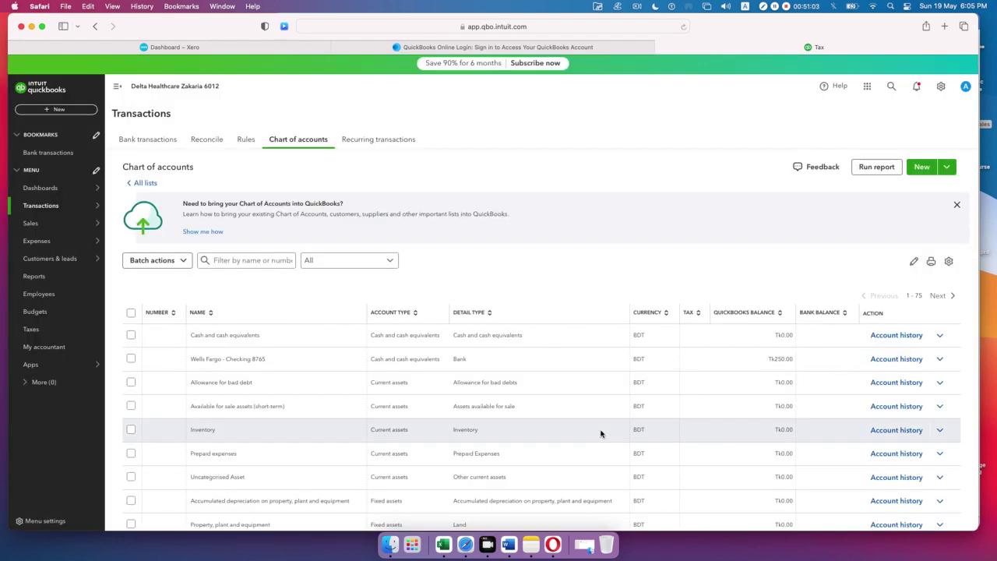
Step: Check the chart of accounts for the Utilities sub-account under Office/General Administrative Expenses
scroll(438, 430, down, 5)
scroll(437, 431, down, 8)
scroll(437, 431, down, 6)
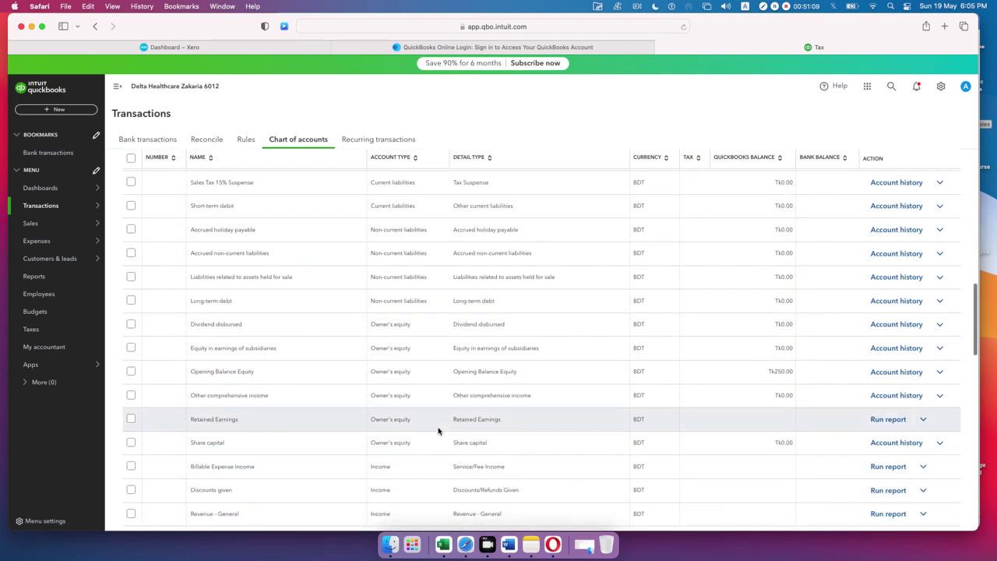
scroll(437, 431, down, 8)
scroll(438, 431, down, 10)
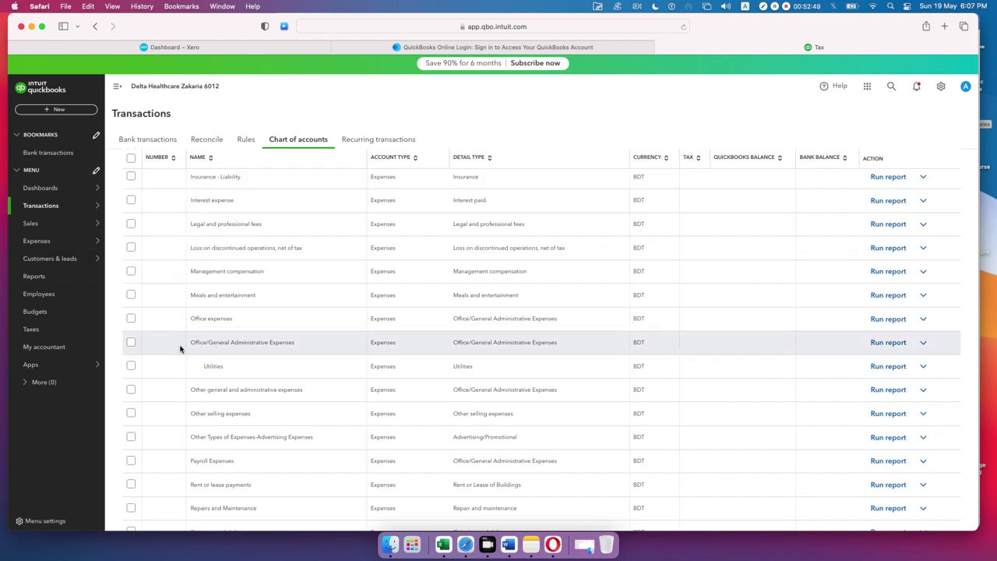
Step: View the Wells Fargo checking account's settings in the edit form and close it without changes
scroll(398, 319, up, 15)
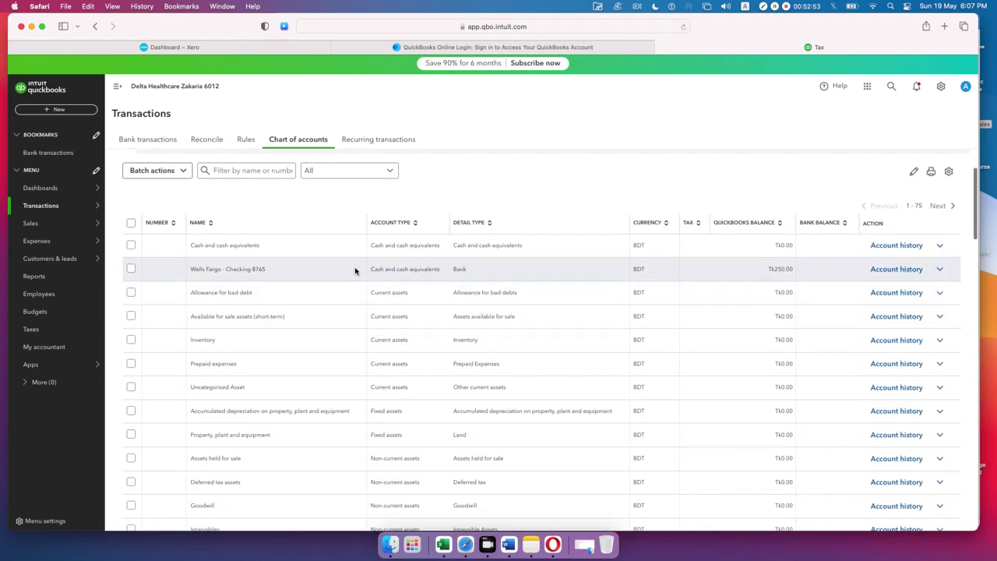
click(939, 270)
click(870, 313)
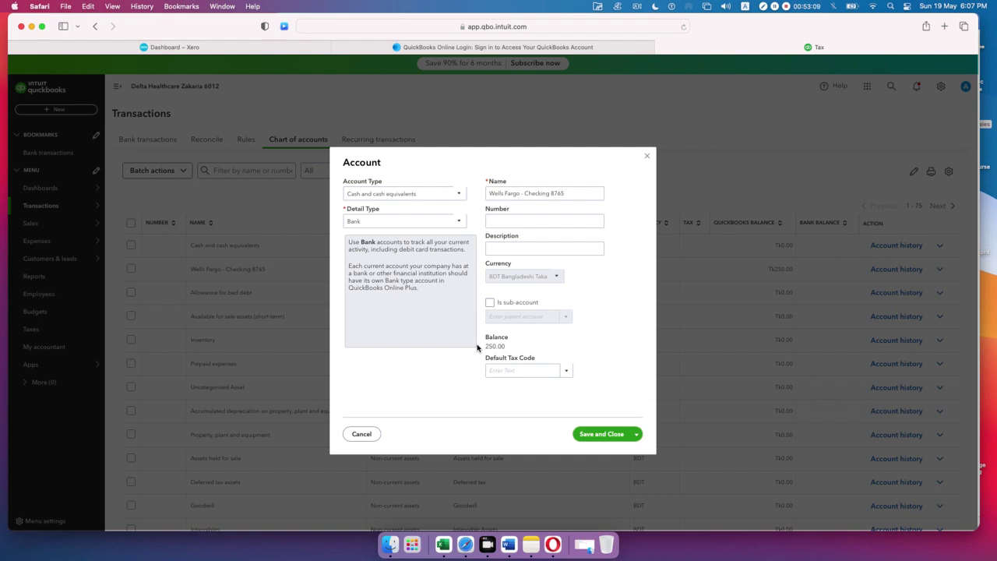
click(647, 156)
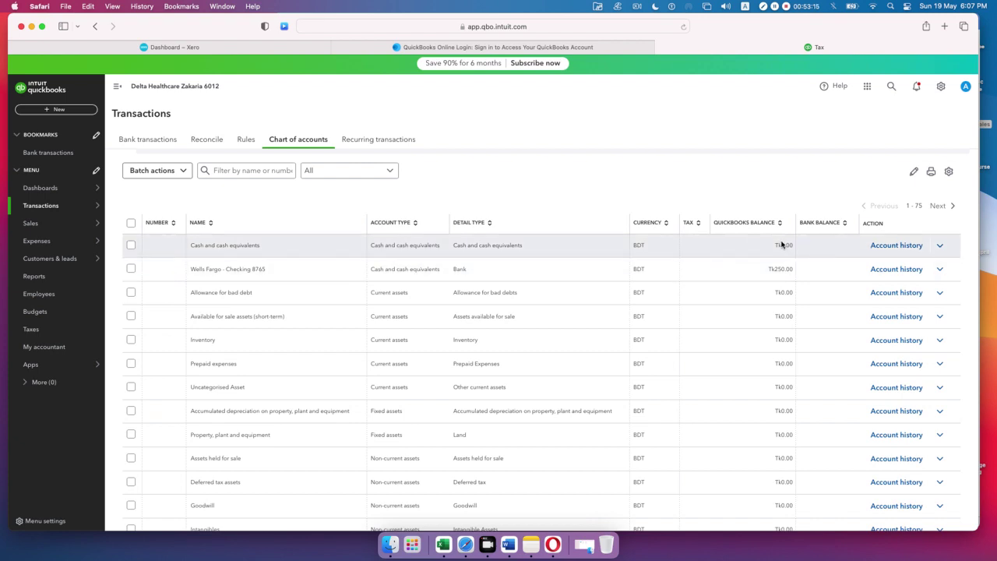
Step: In the Wells Fargo checking account's history, set the Opening Balance deposit to 300.00 and save the reconciled transaction
click(884, 273)
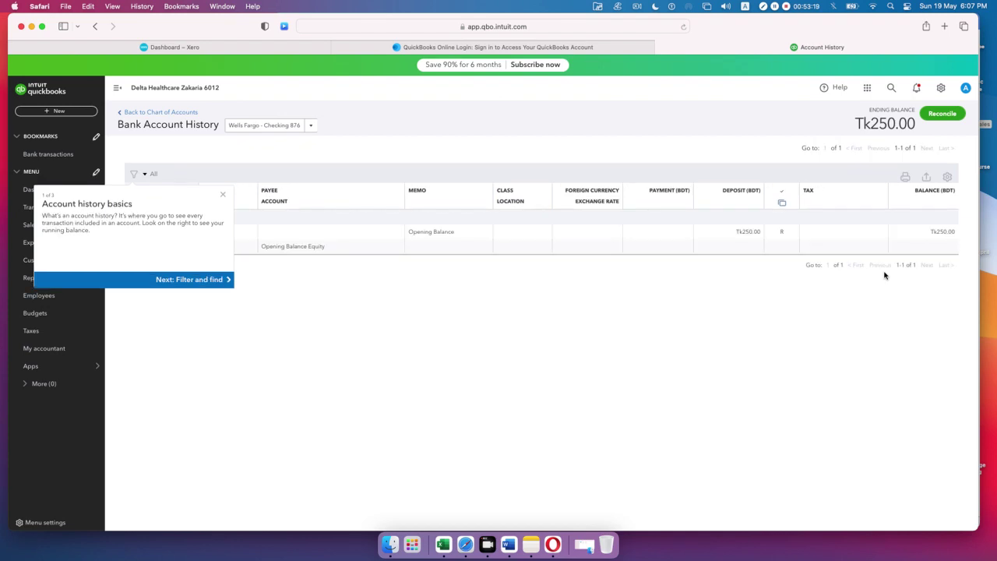
click(222, 194)
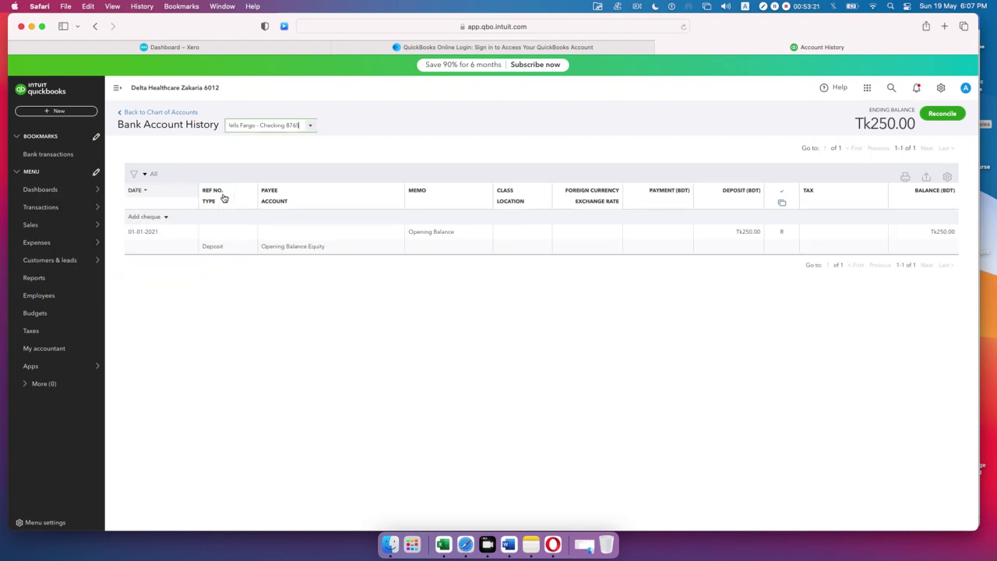
click(500, 235)
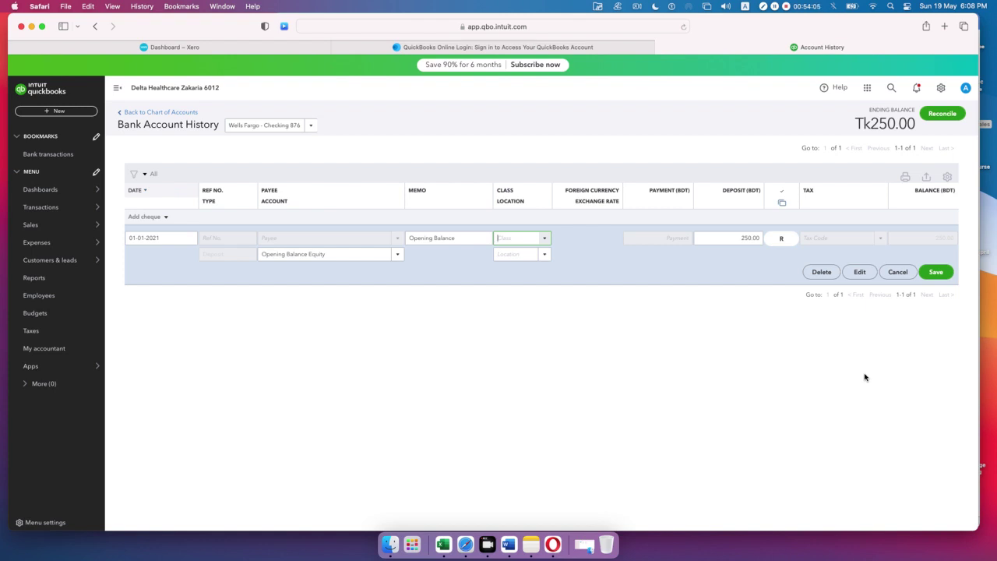
drag(737, 237, 756, 238)
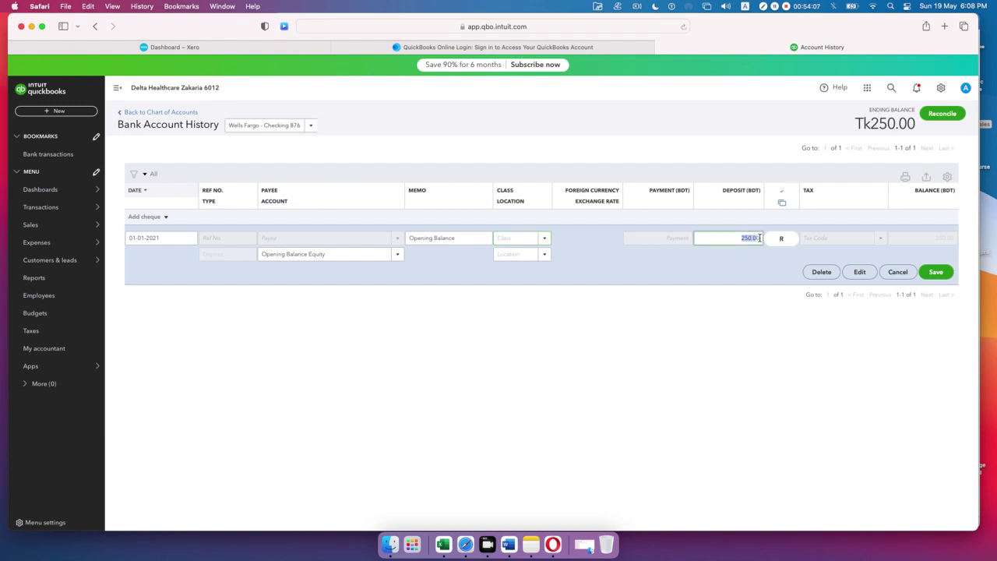
text(300.00)
click(760, 338)
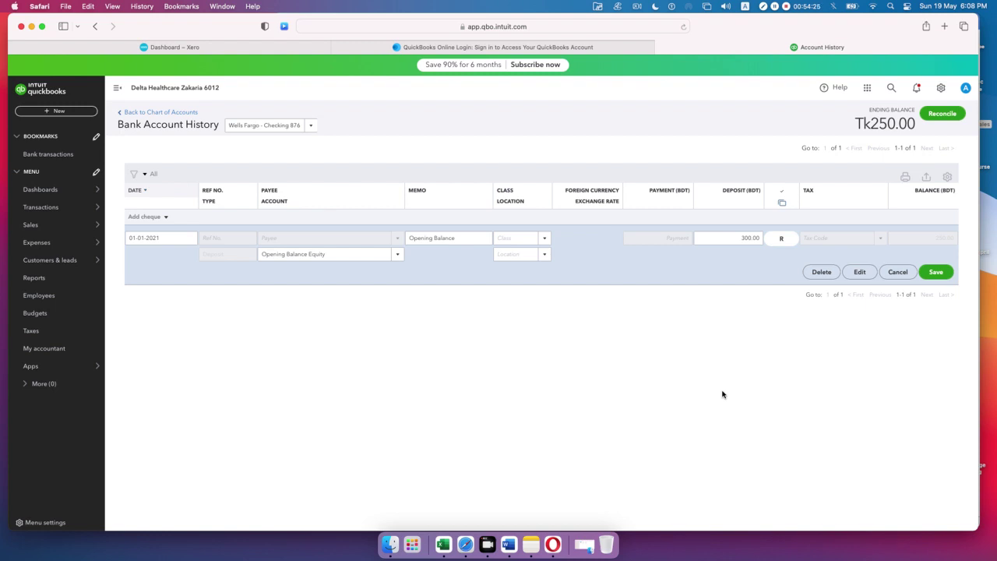
click(936, 272)
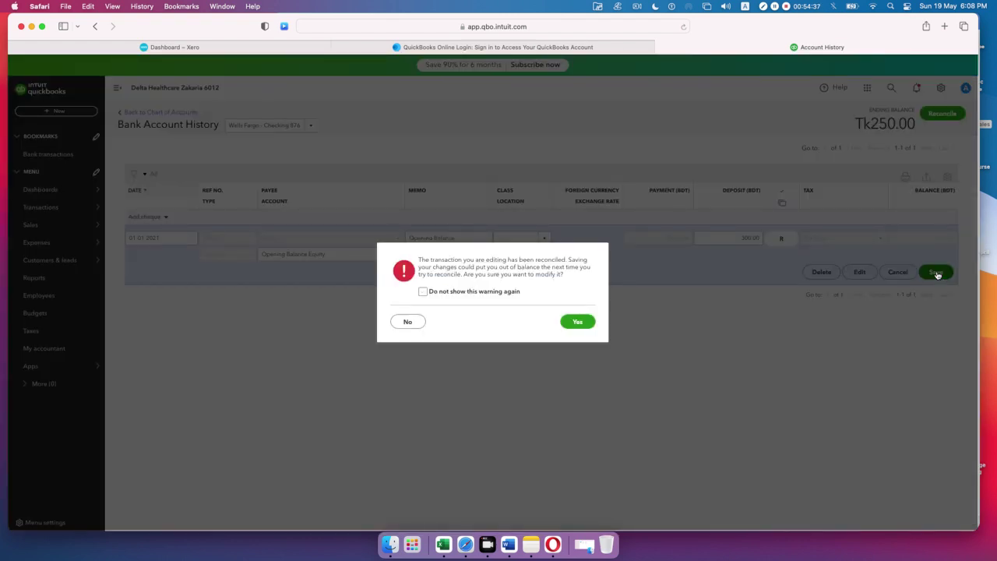
click(575, 326)
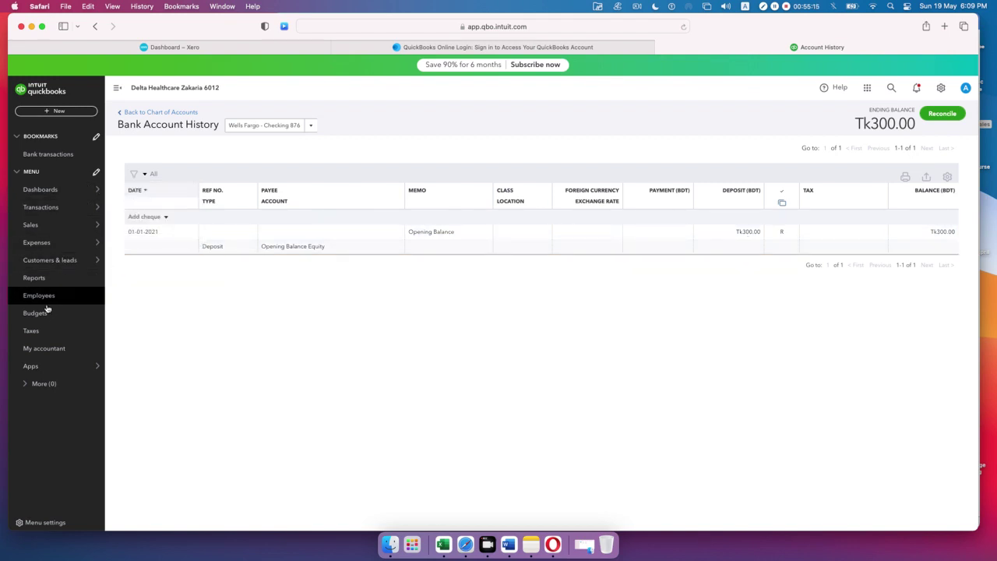
Step: Examine the Sales Tax 15% overview and its return periods on the tax page
click(42, 334)
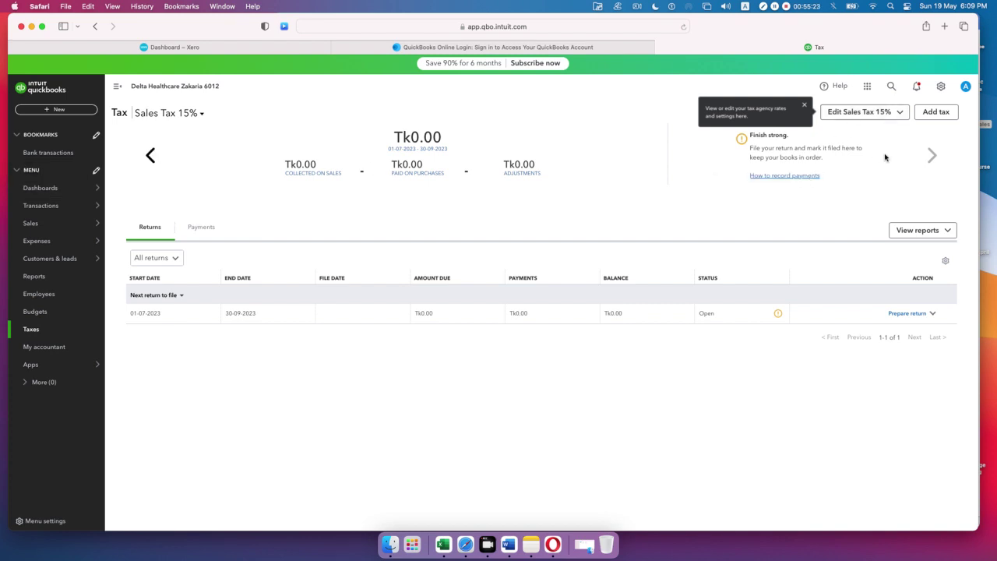
click(150, 156)
click(932, 158)
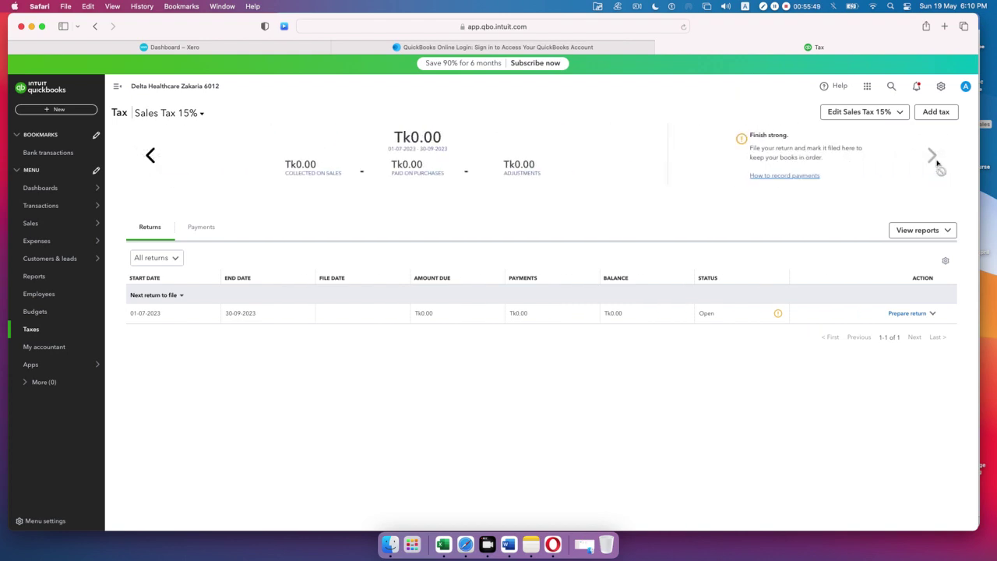
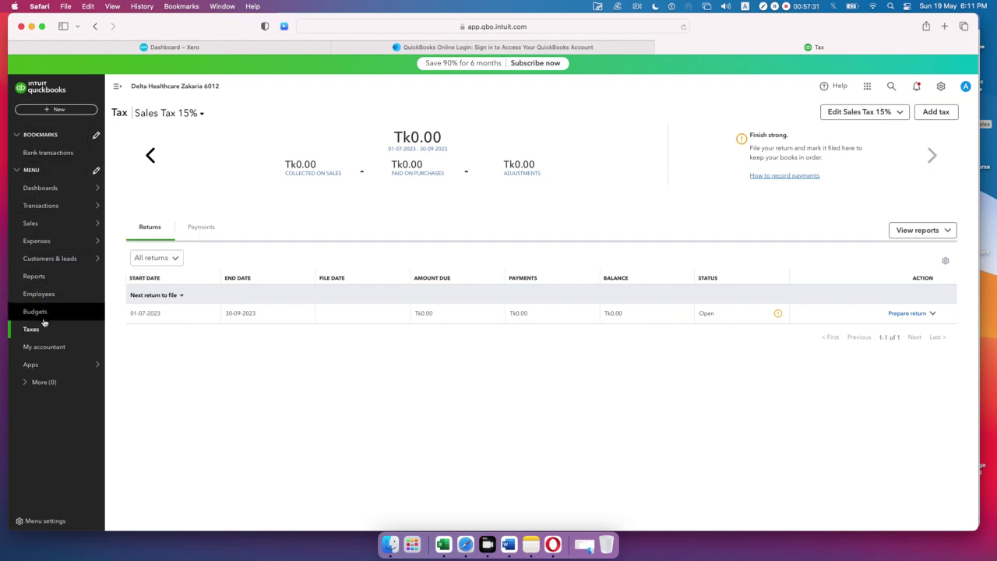
Step: Go from the sales transactions to the customers list and start adding a customer manually
mouse_move(42, 226)
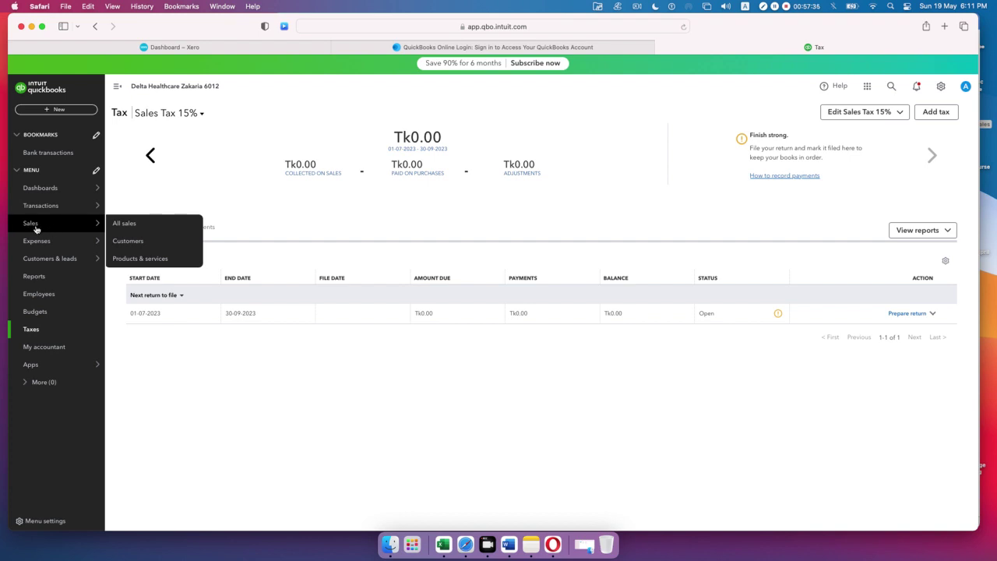
click(122, 226)
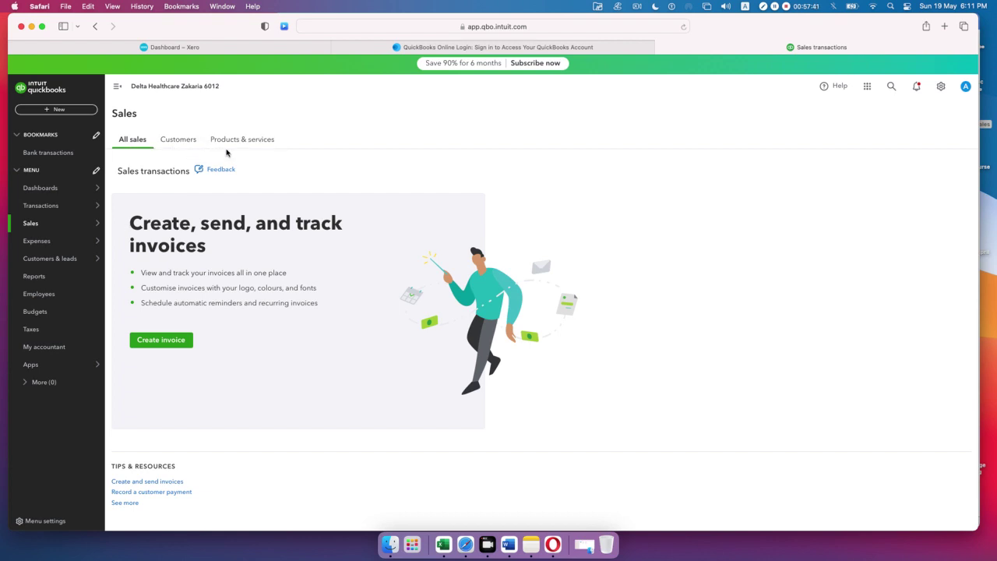
mouse_move(71, 223)
click(178, 139)
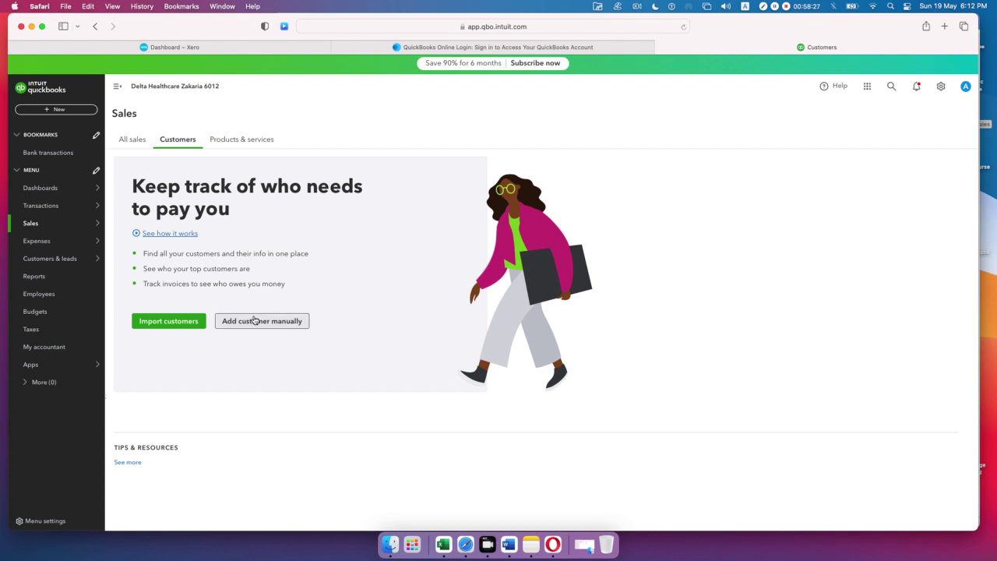
click(257, 321)
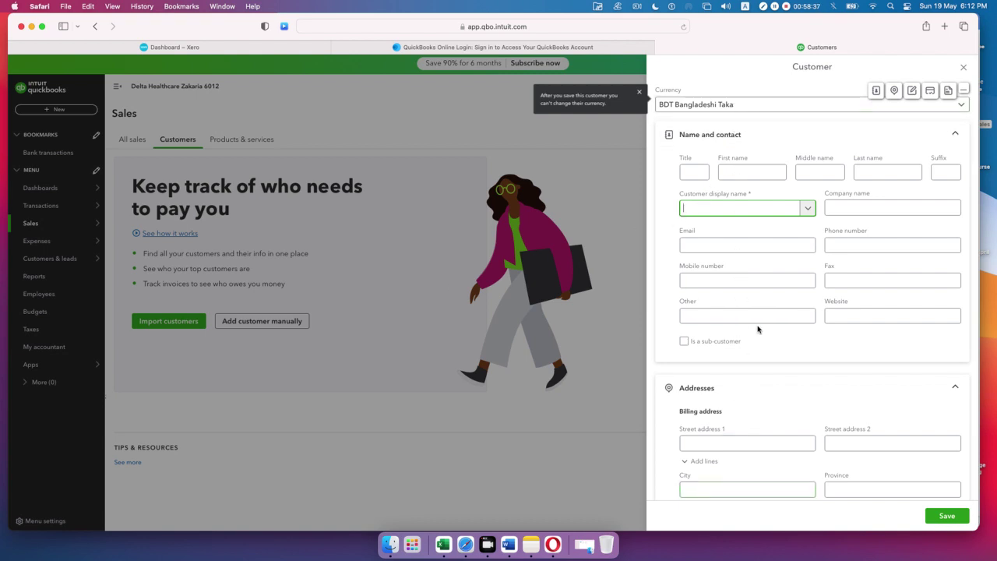
Step: Examine the new customer form, from the required customer display name to the address, notes and payment sections
drag(761, 196, 671, 195)
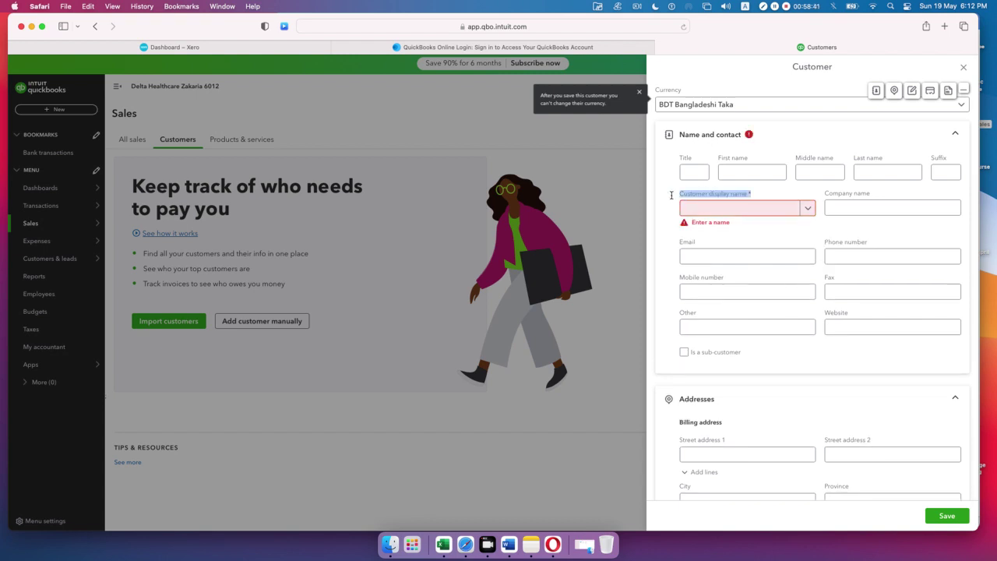
click(767, 195)
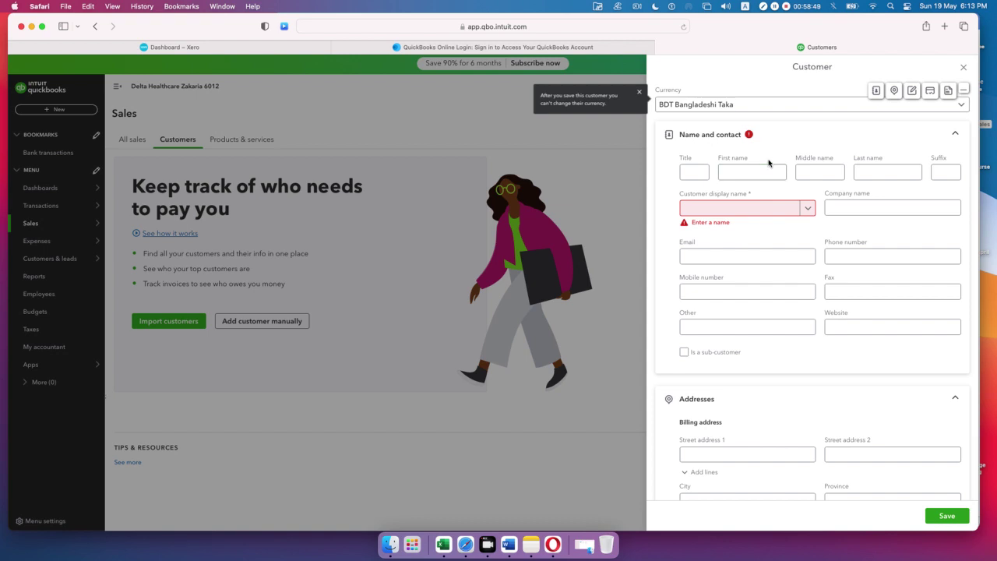
scroll(769, 341, down, 5)
scroll(769, 341, down, 10)
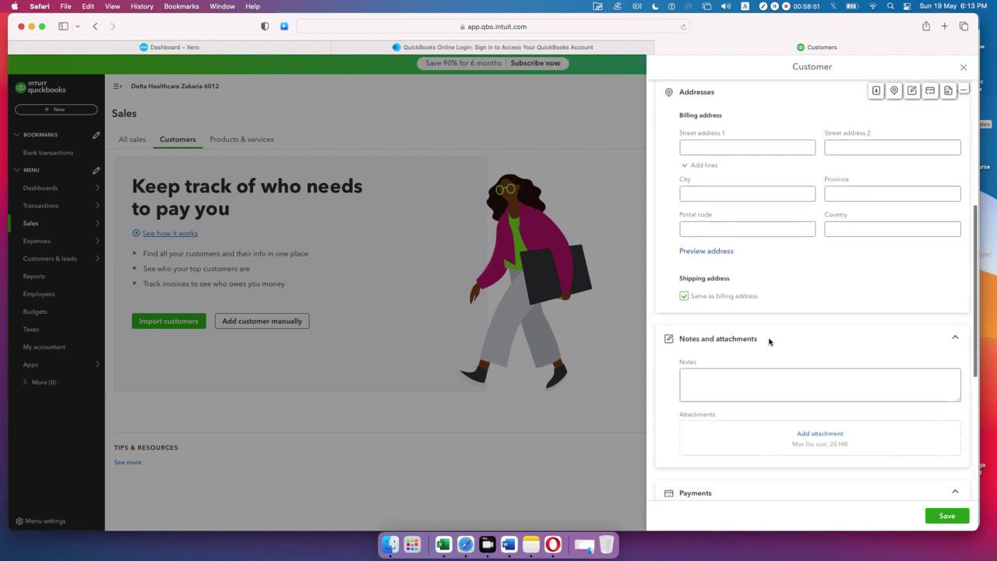
scroll(768, 341, up, 15)
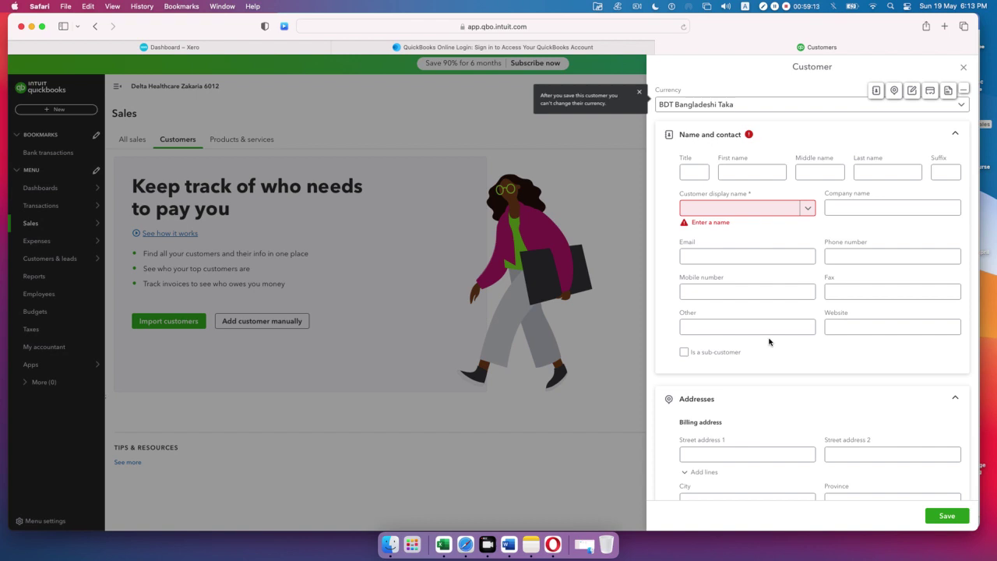
Step: Create the customer Naim Enterprise with the title Mr. and the contact's first name, and save the record
click(713, 209)
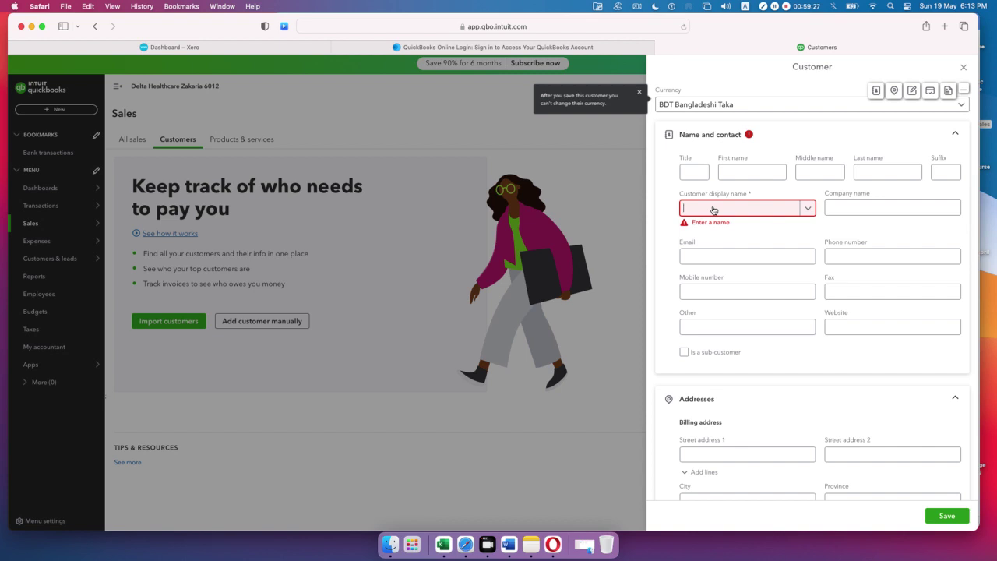
click(713, 210)
text(Na)
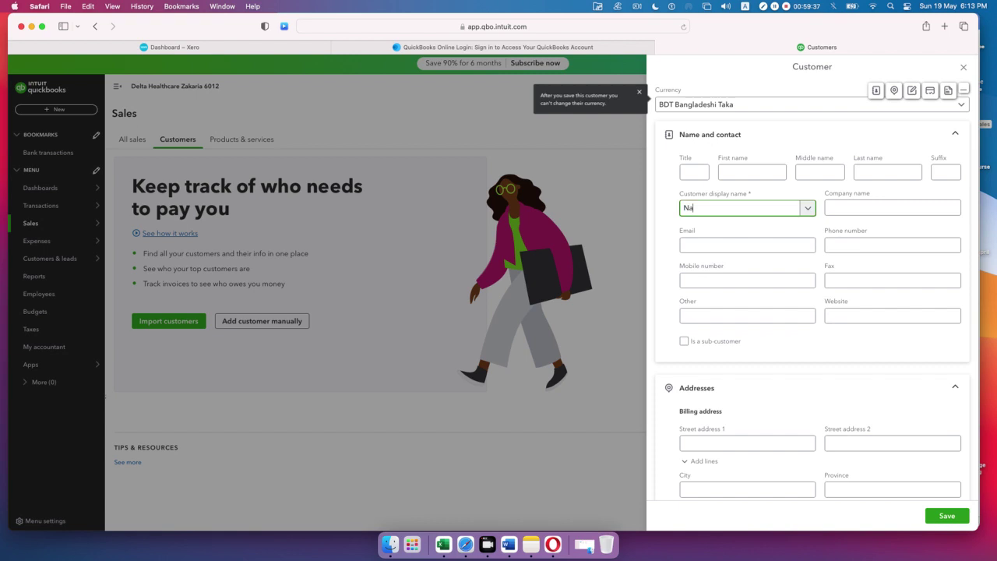
text(im Enterprise)
click(701, 170)
text(Mr.)
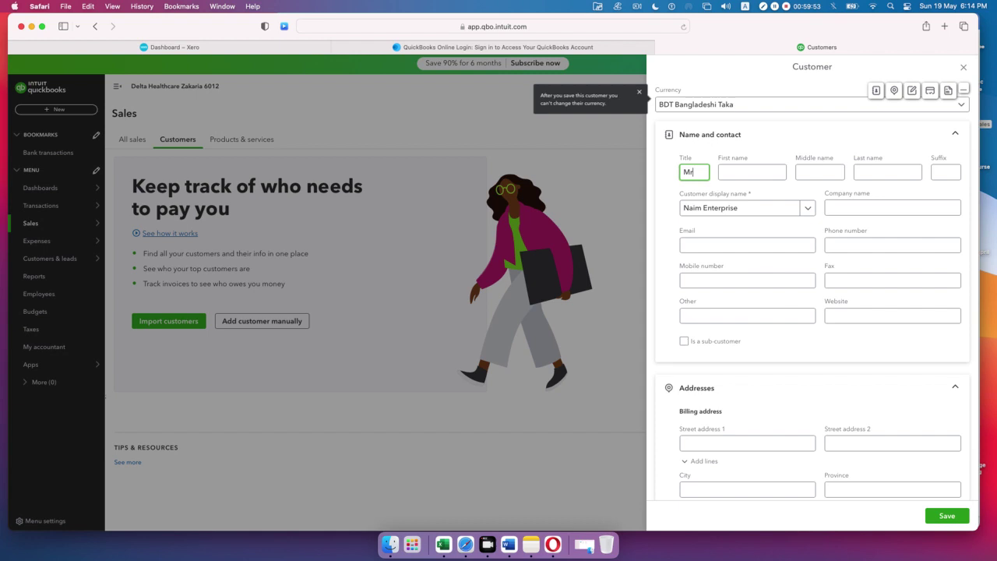
click(752, 172)
text(Naim)
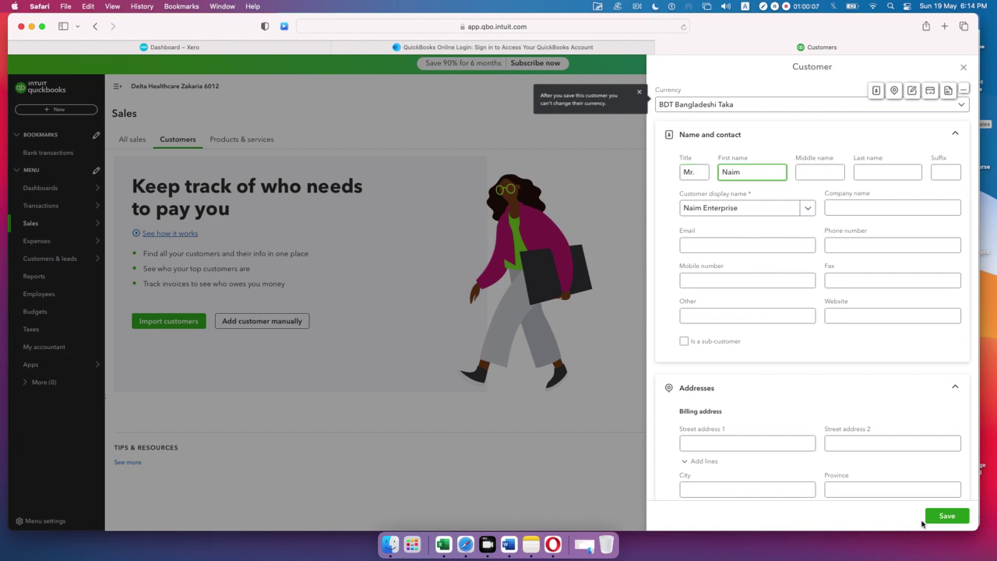
click(946, 516)
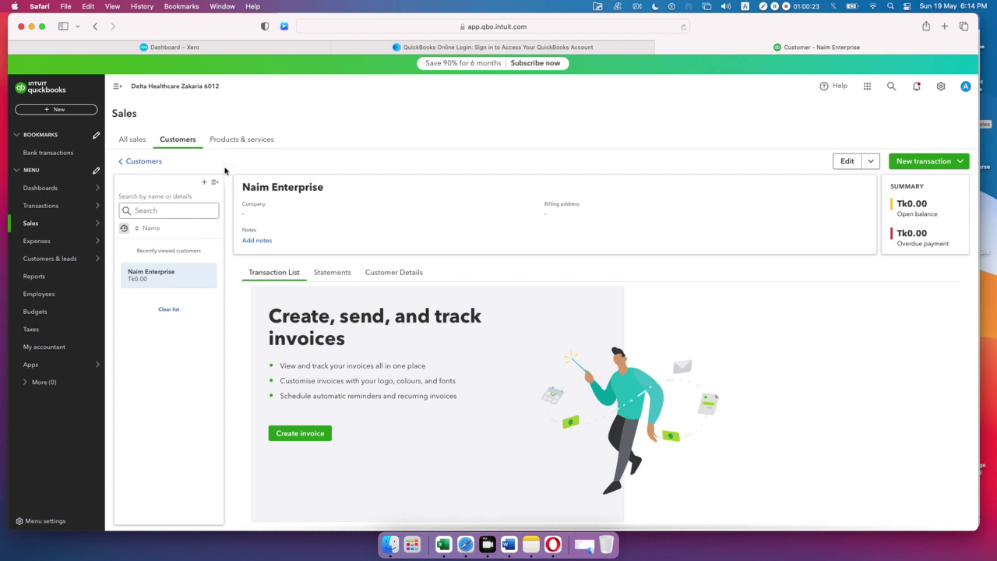
Step: Add a second customer from the customers list, entering the customer's full name as the display name, and save it
click(180, 144)
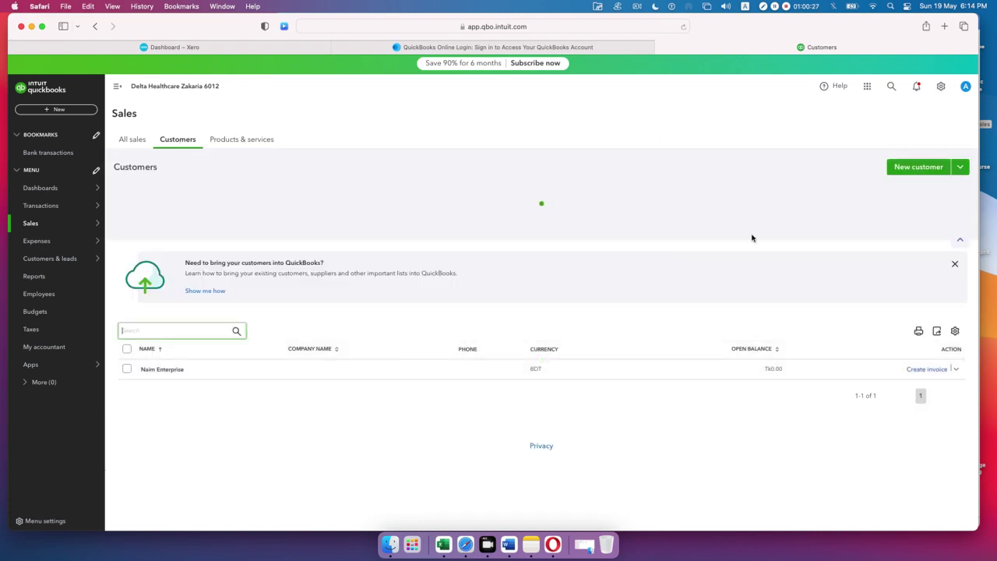
click(916, 169)
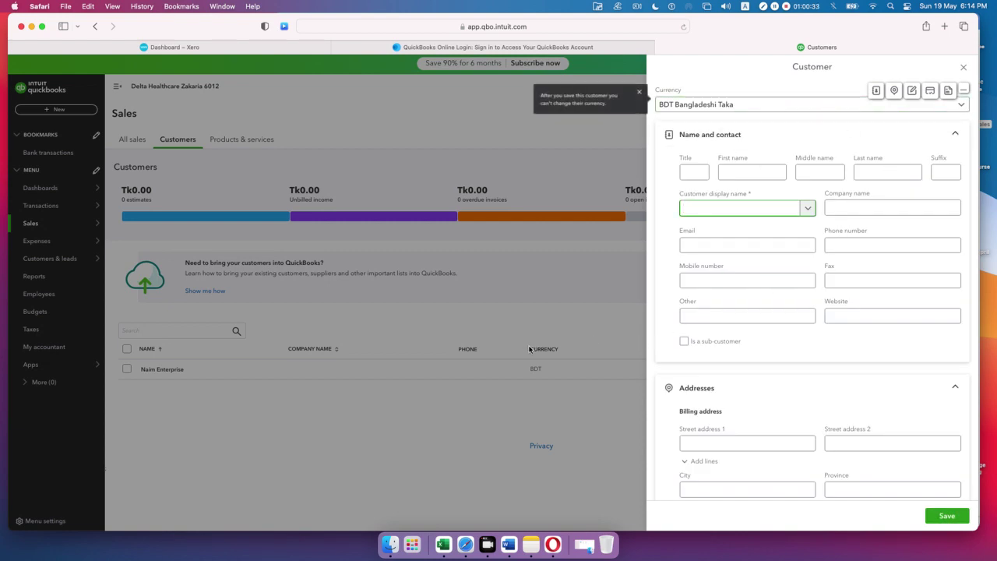
text(Jems Bond)
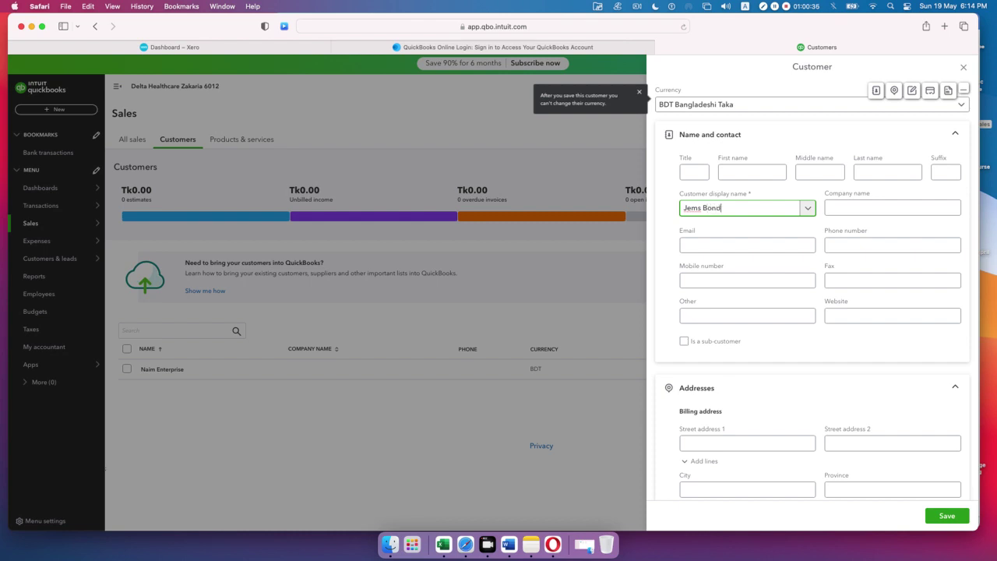
click(948, 517)
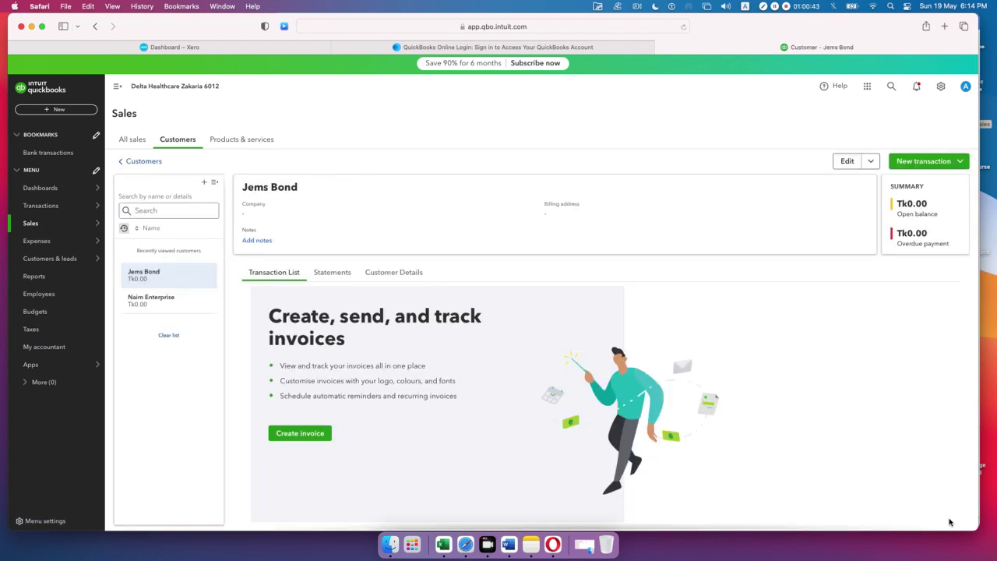
Step: Review the new-customer options and the second customer's available actions, and inspect that customer's editable details without changing them
click(178, 140)
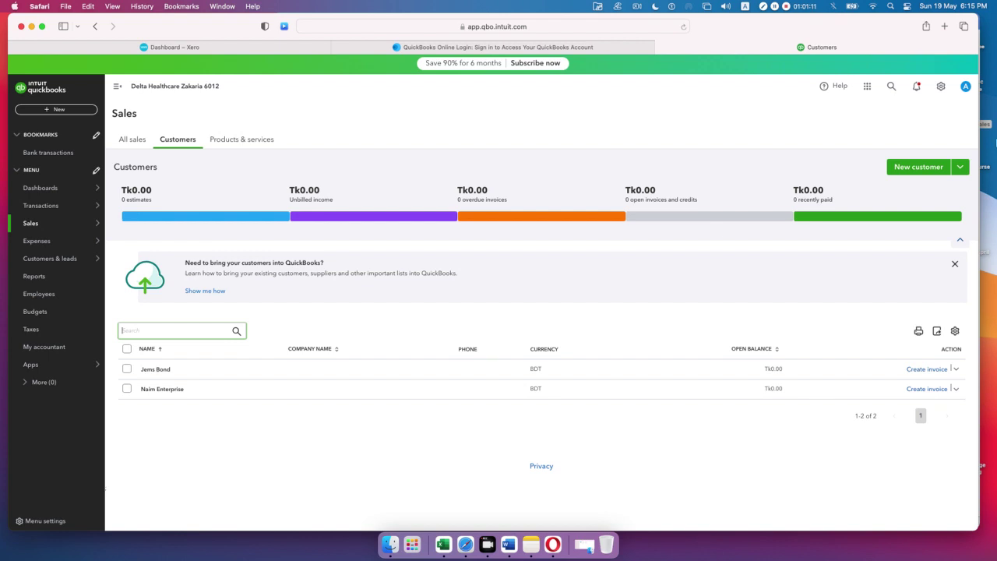
click(960, 168)
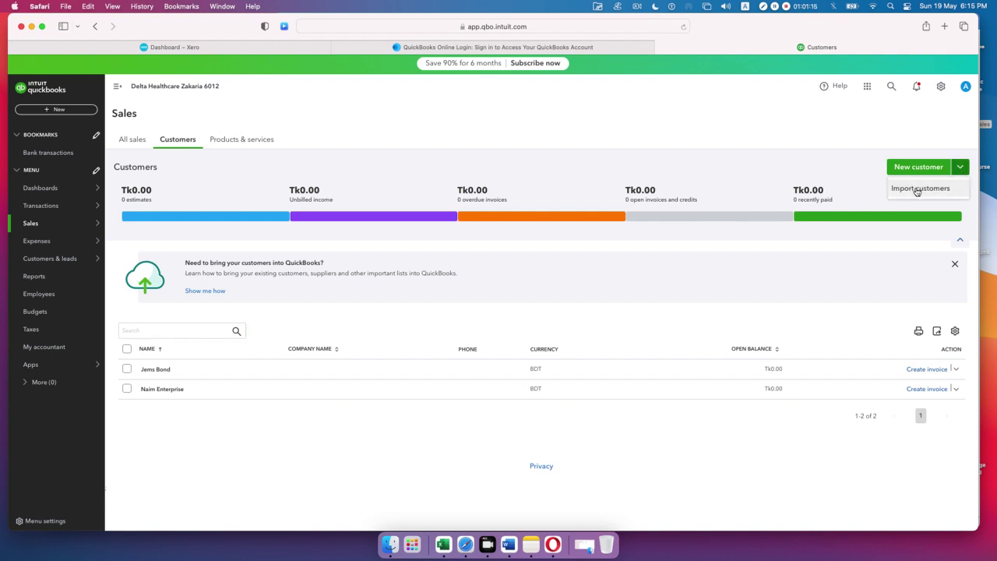
click(955, 371)
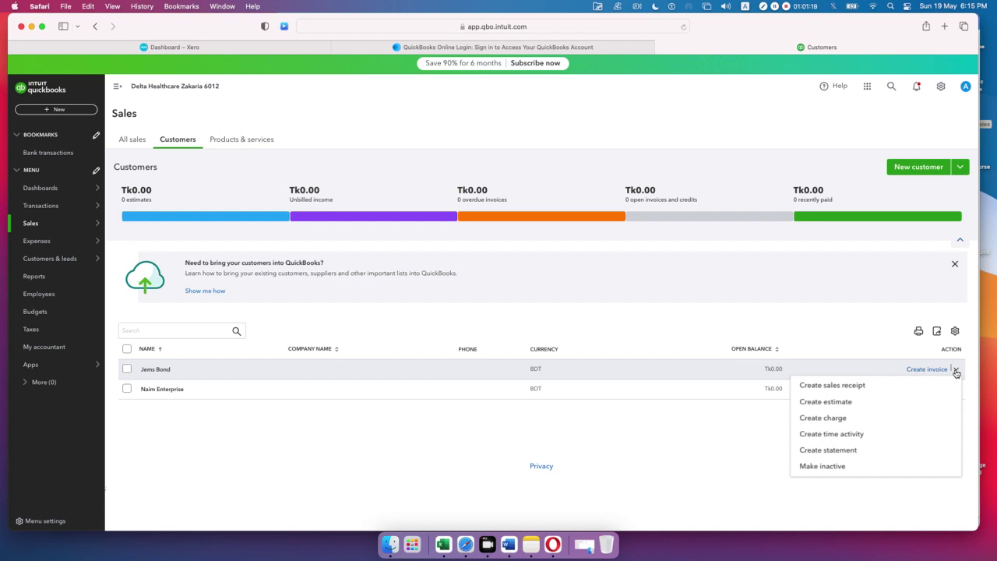
click(574, 366)
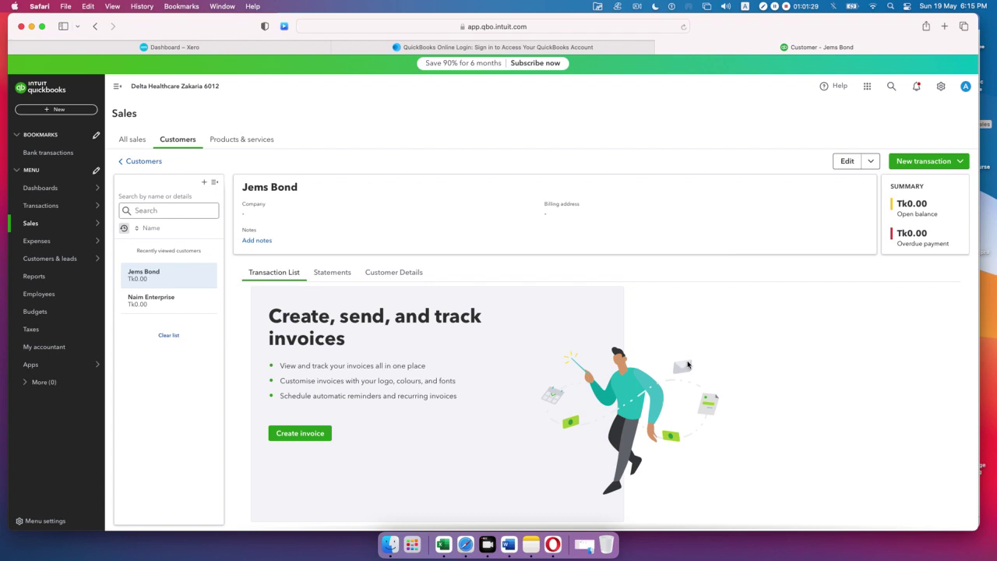
click(847, 160)
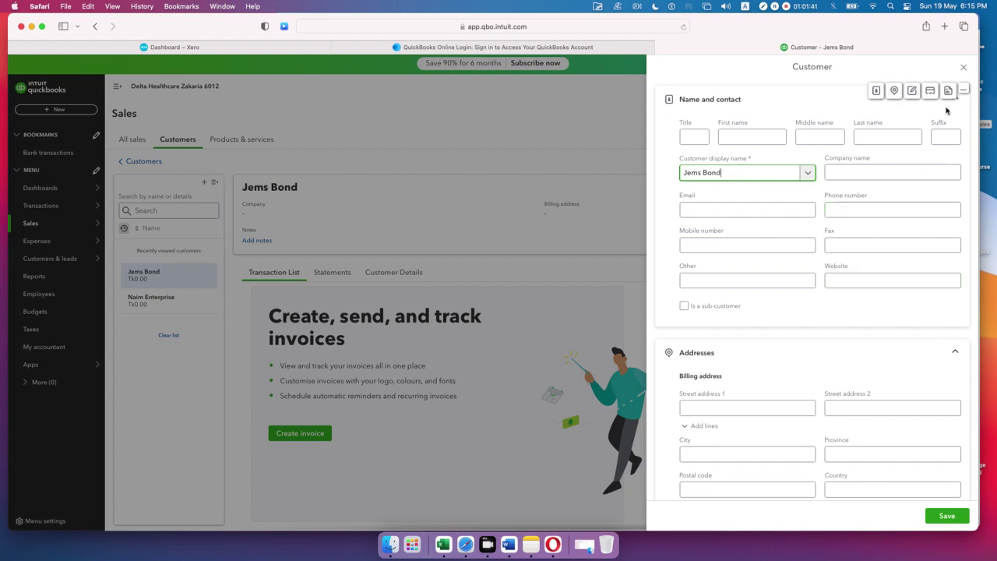
click(964, 68)
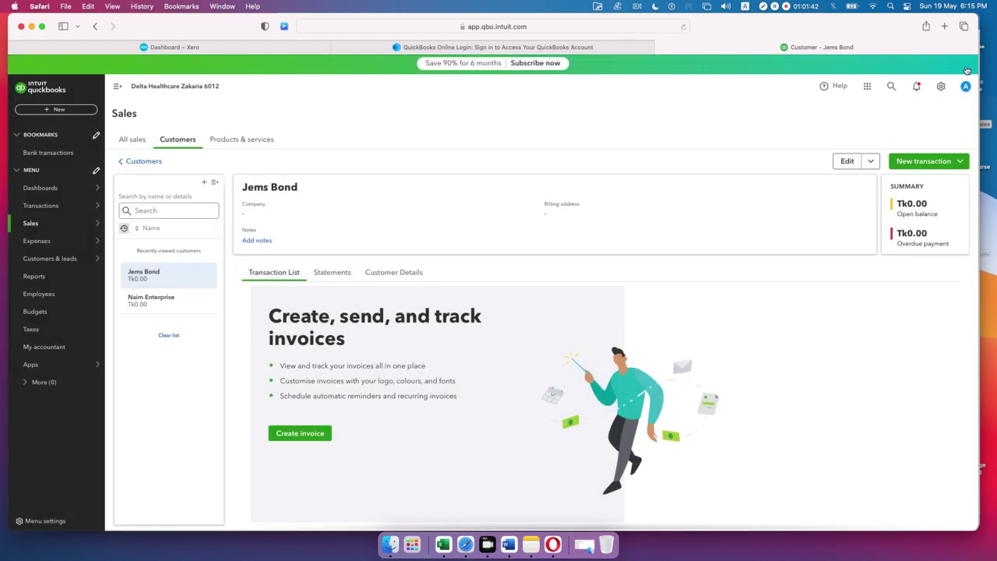
Step: Open the Naim Enterprise record from the customers list and review its options to make inactive or merge contacts
click(187, 143)
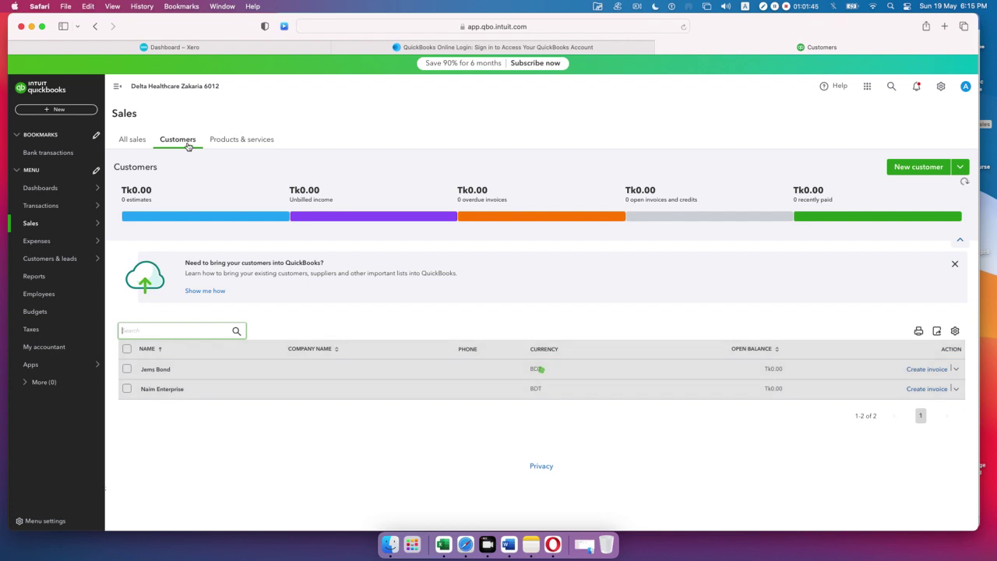
click(163, 388)
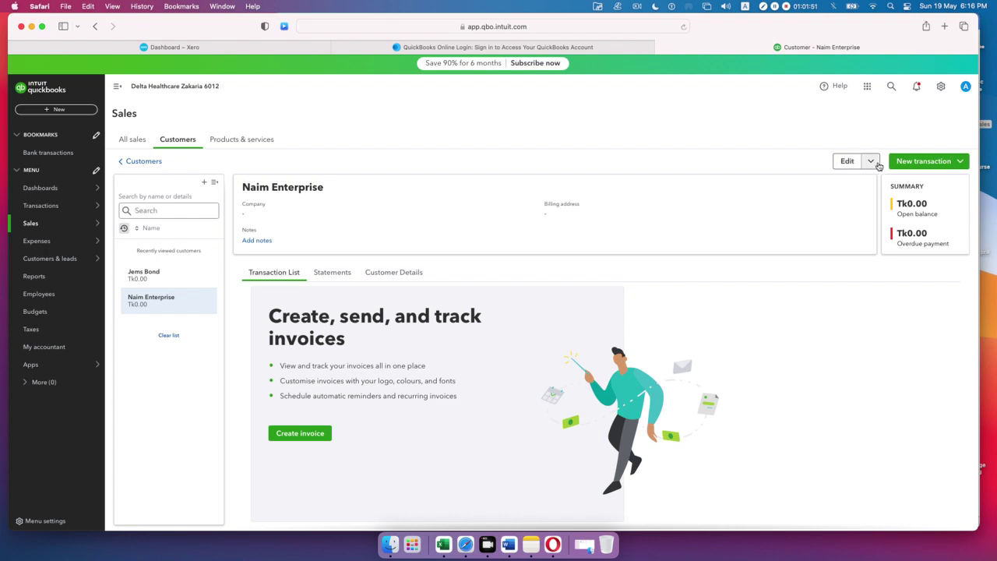
click(872, 162)
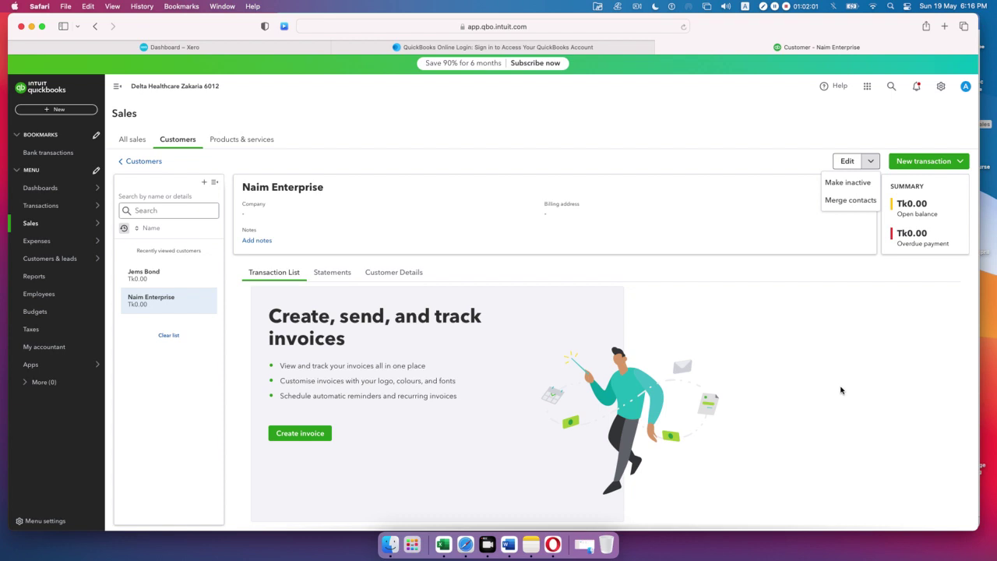
click(837, 326)
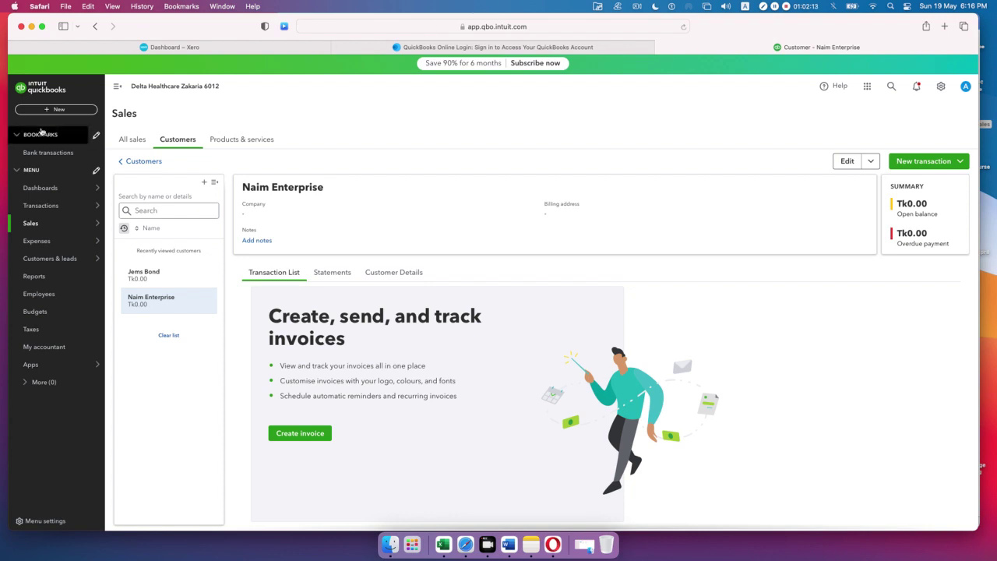
Step: Start a customer import from the customers list, download the sample file and open QuickBooks_Online_Customer_Sample_File.xls in Excel
click(177, 138)
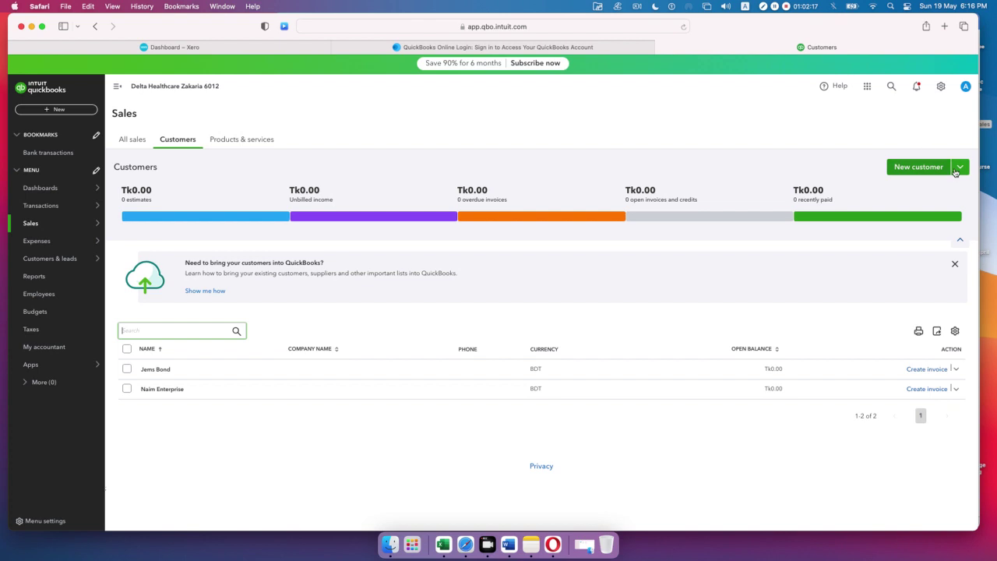
click(962, 167)
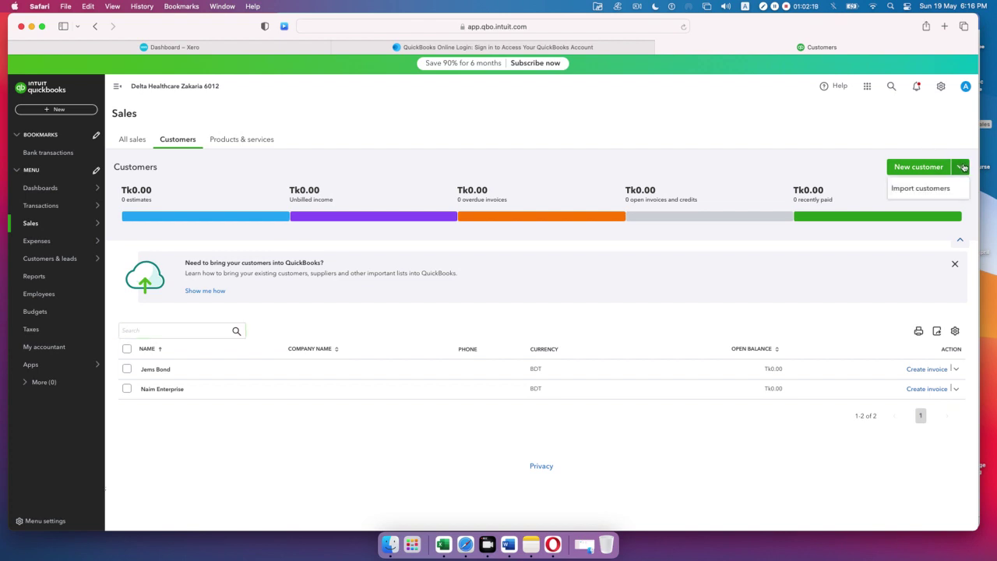
click(919, 195)
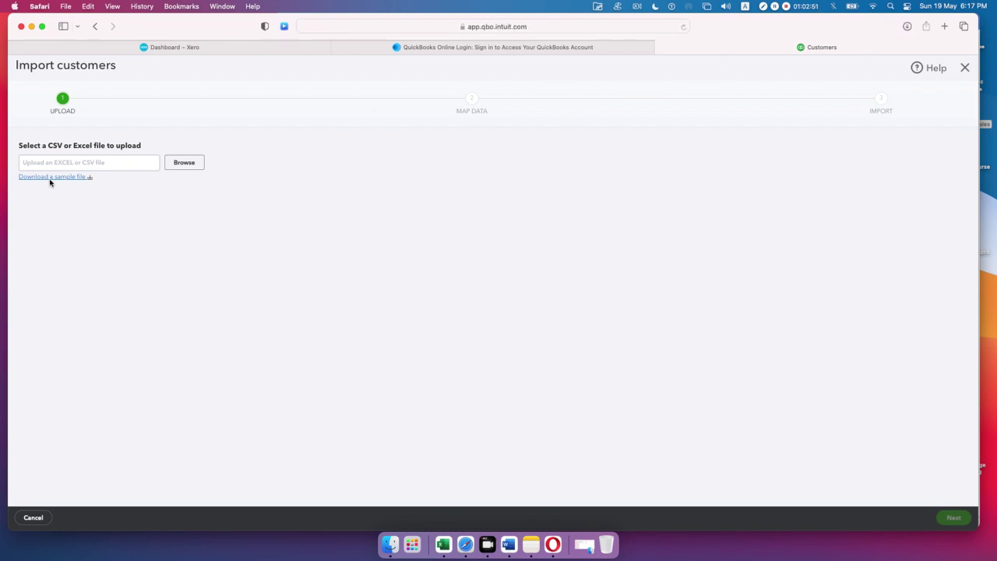
click(907, 28)
double_click(886, 75)
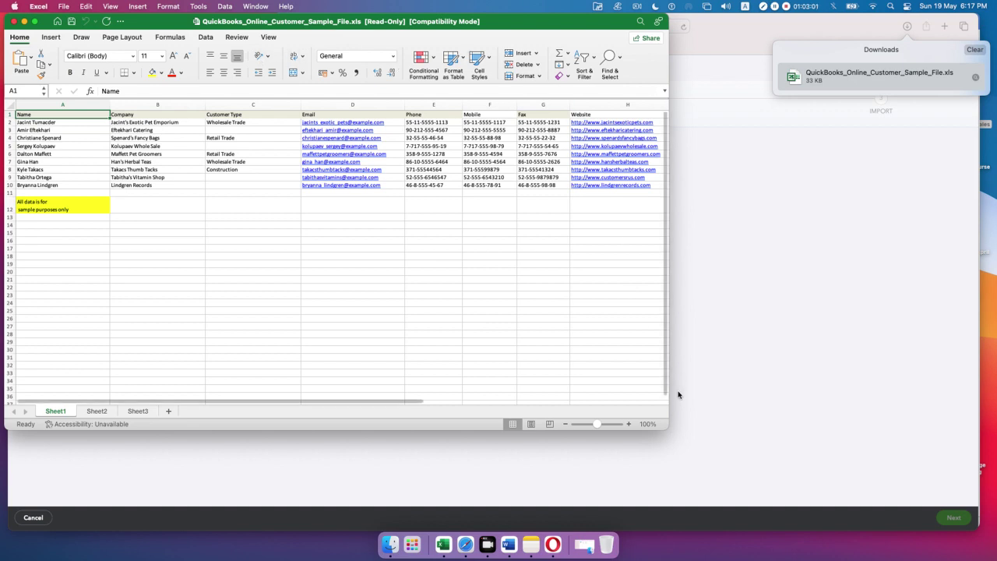
Step: Enlarge the sample workbook's window and examine its header row and sample customer records
drag(667, 429, 988, 500)
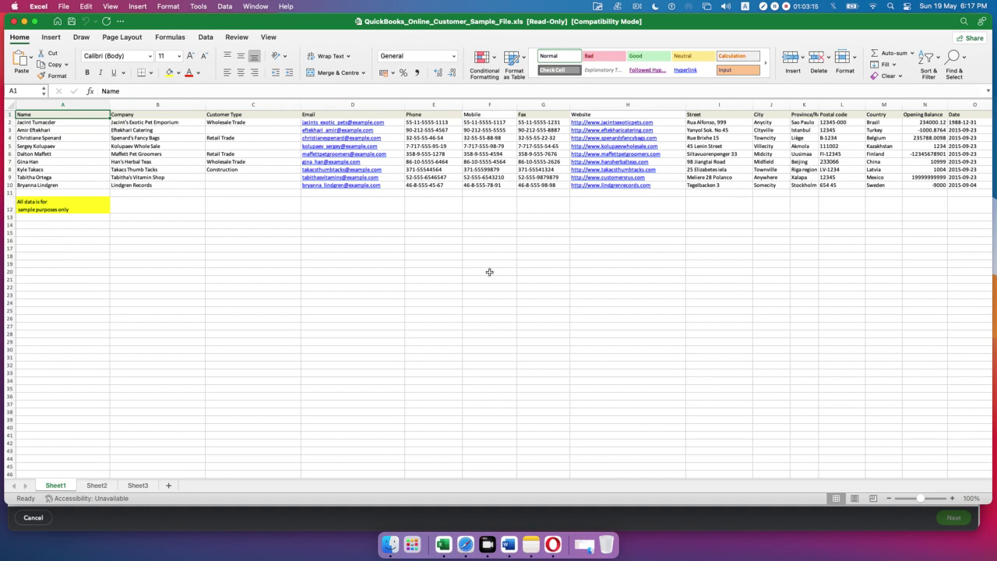
click(73, 163)
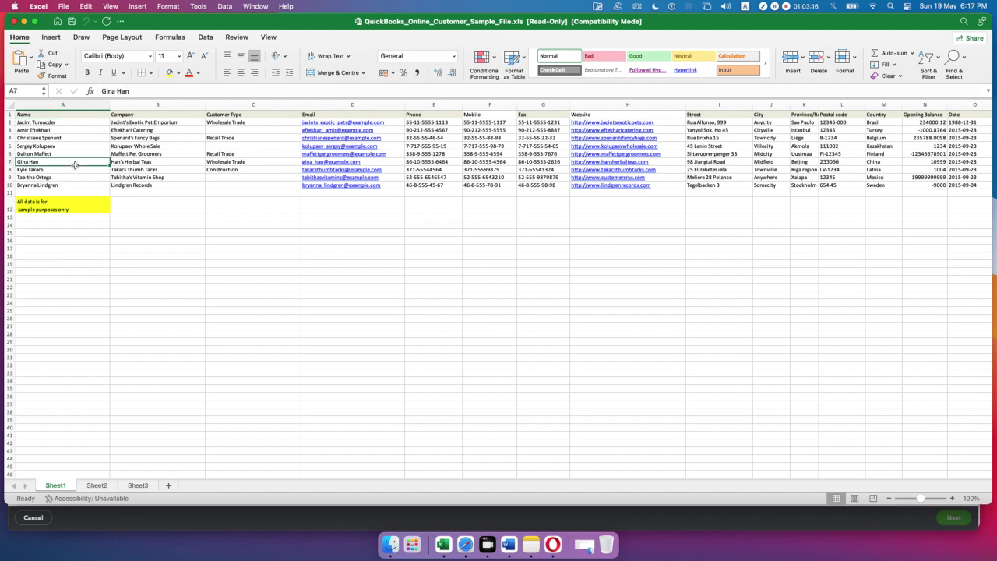
click(10, 113)
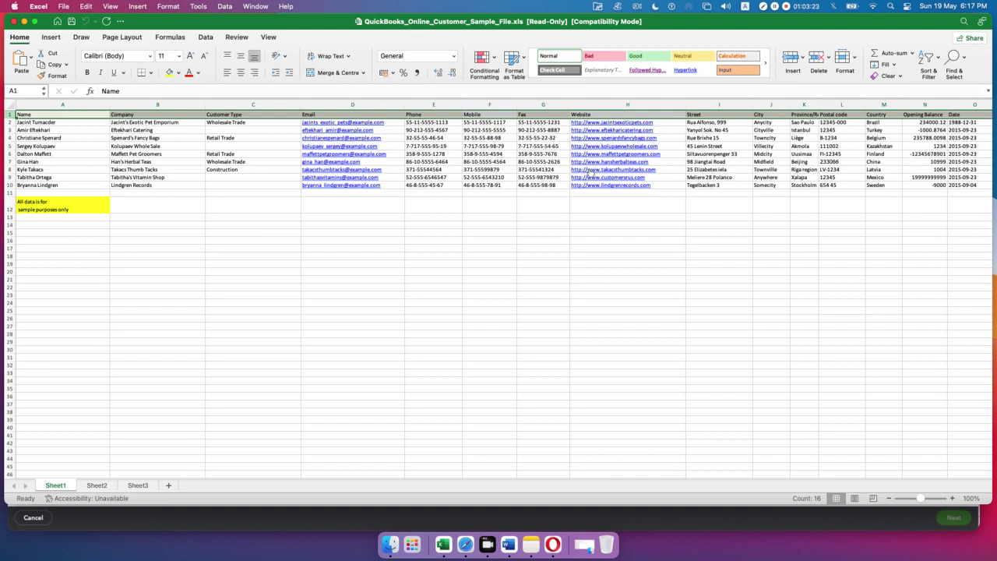
click(270, 194)
Step: Delete rows 2 to 14 with the sample customer data from Sheet1, keeping only the header row
drag(10, 123, 9, 225)
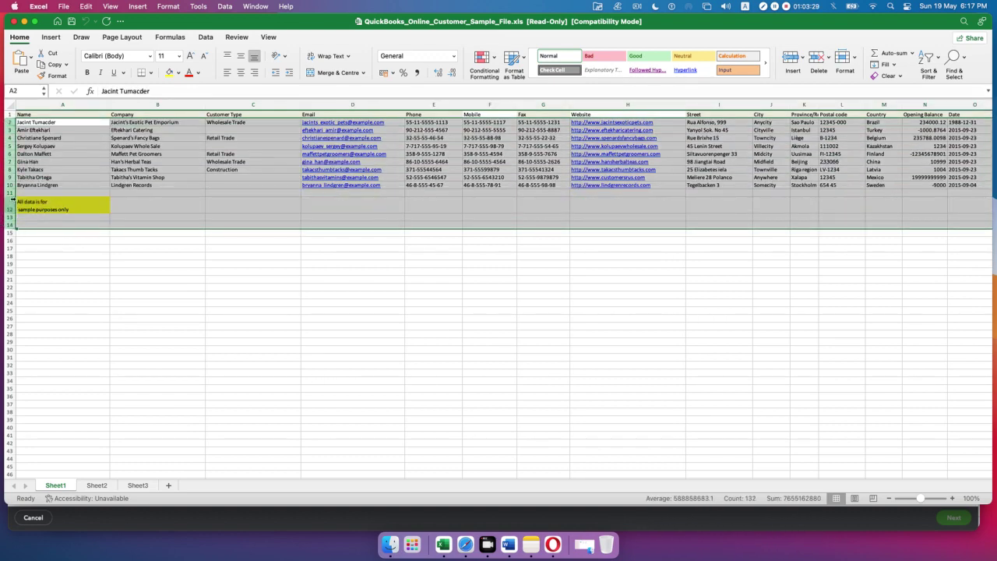
right_click(12, 200)
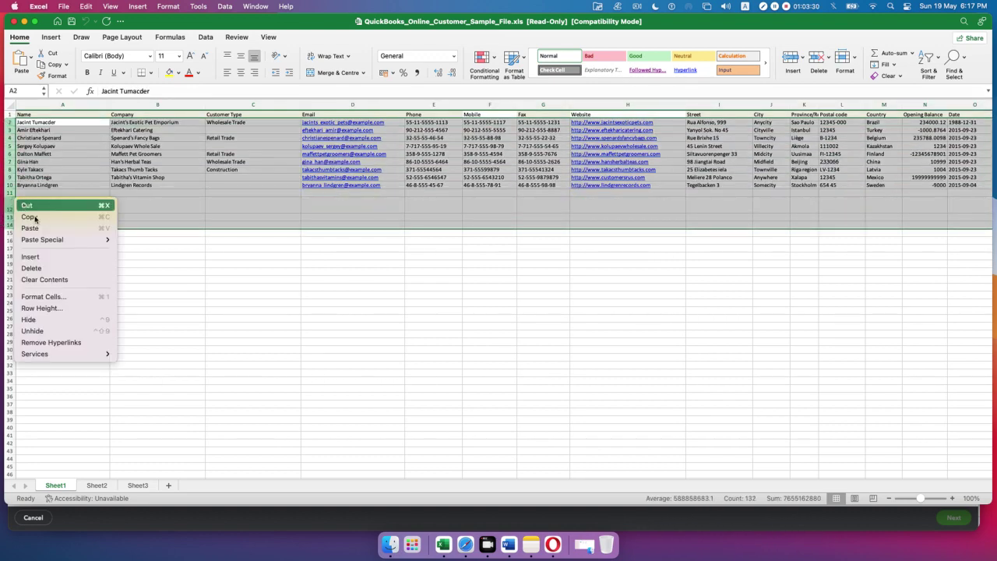
click(46, 271)
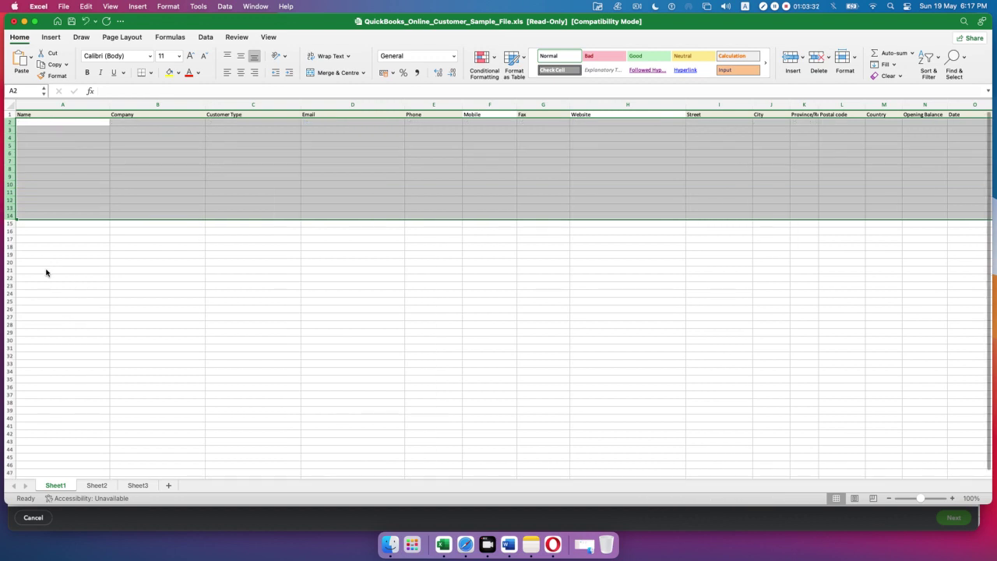
click(309, 292)
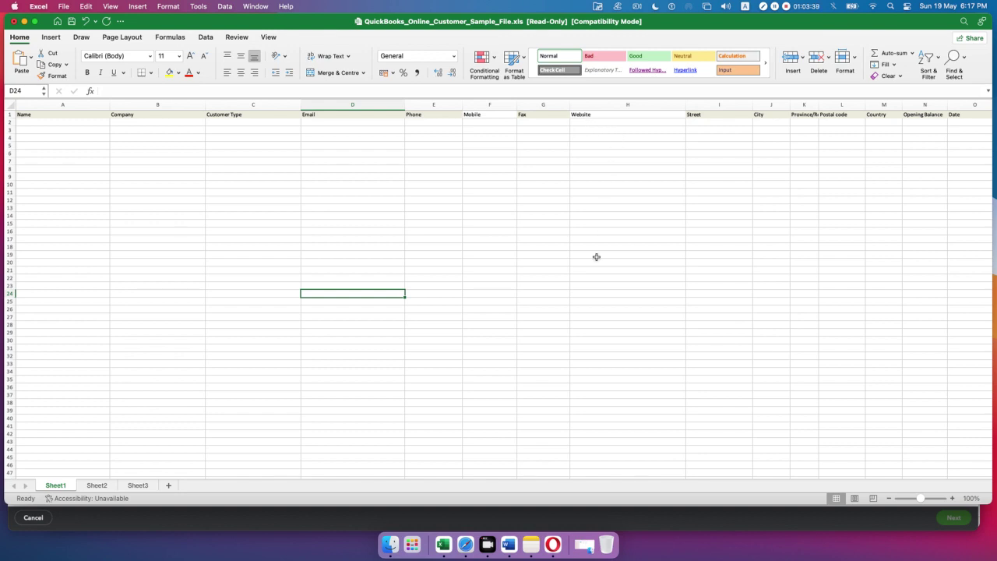
Step: Minimize the open windows and open the Delta Healthcare customer contact lists CSV from the Class 02 QB-02 folder's Assignment Doc subfolder
click(25, 21)
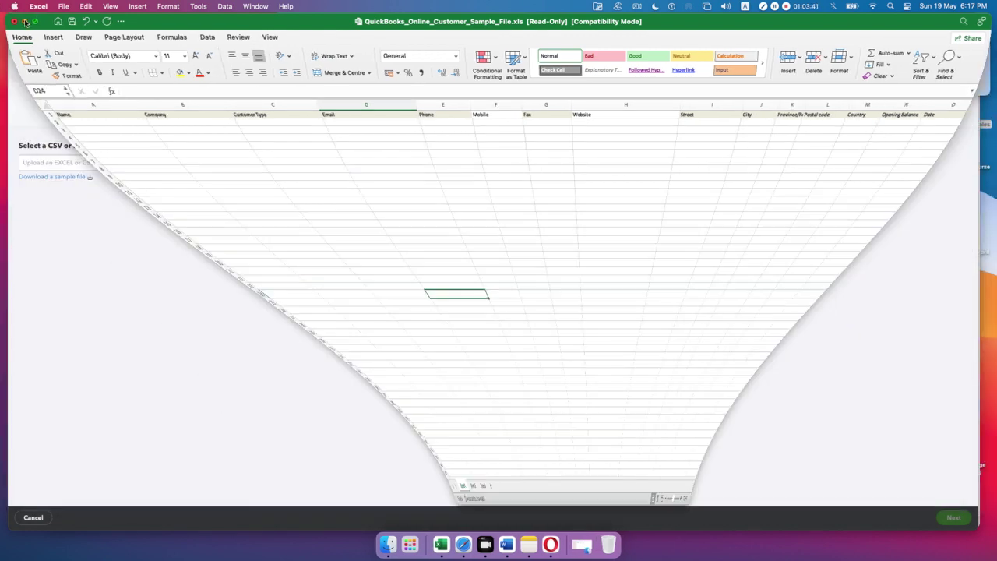
click(32, 26)
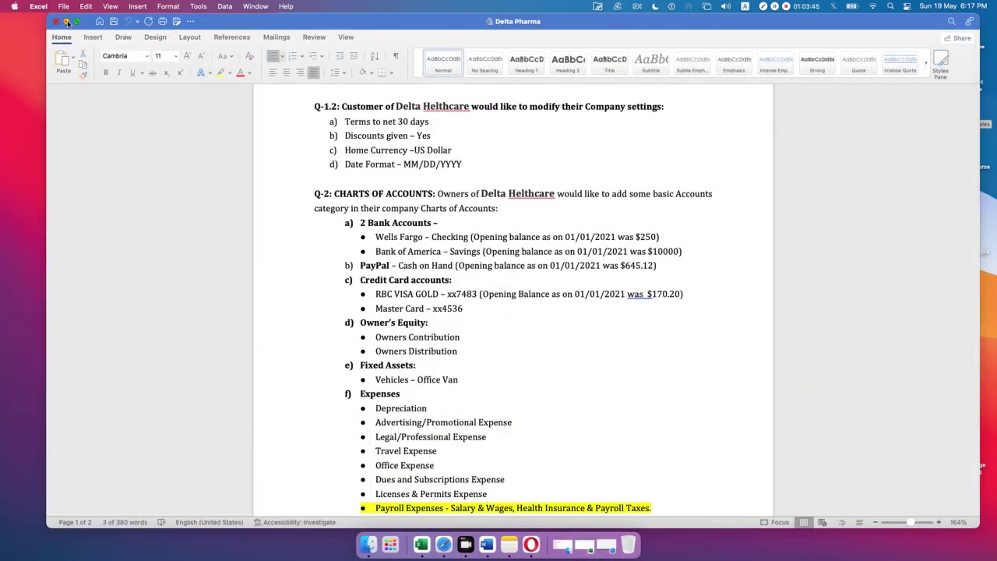
click(66, 21)
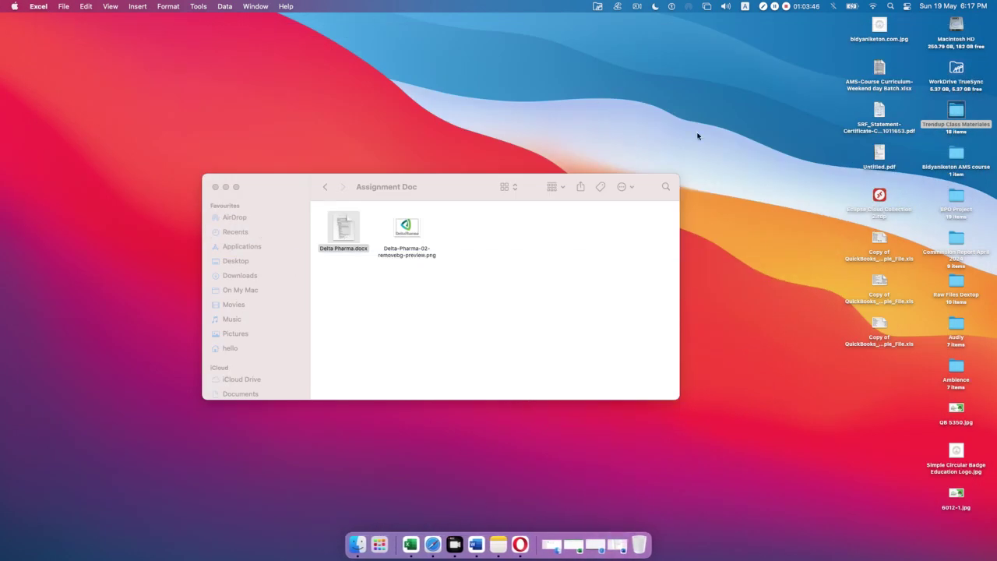
click(326, 188)
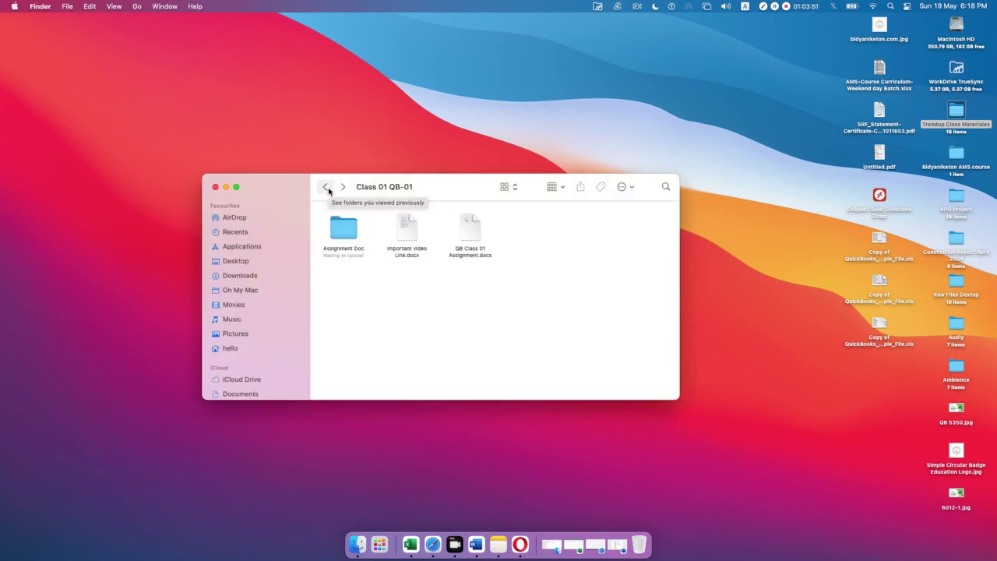
click(327, 190)
click(427, 235)
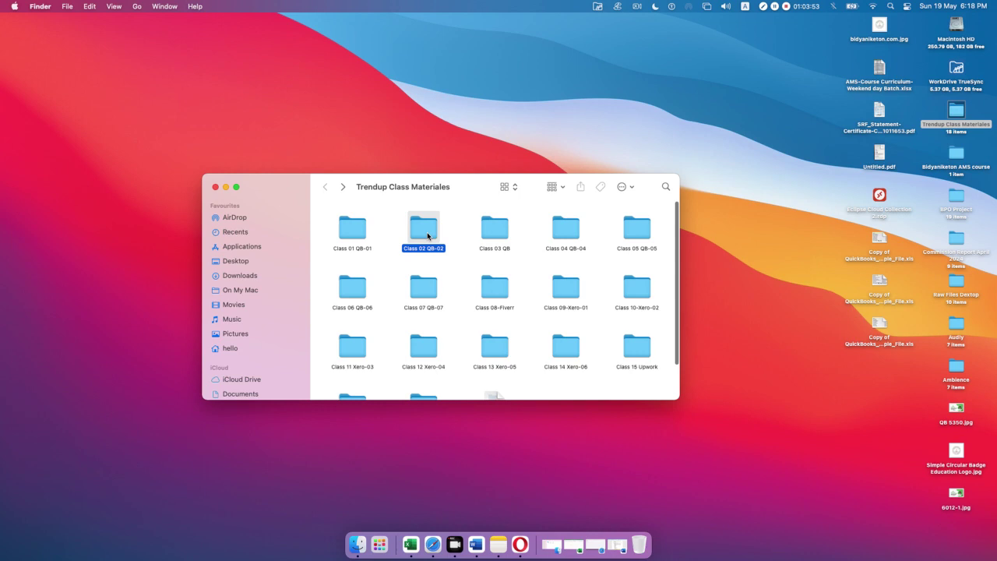
double_click(426, 235)
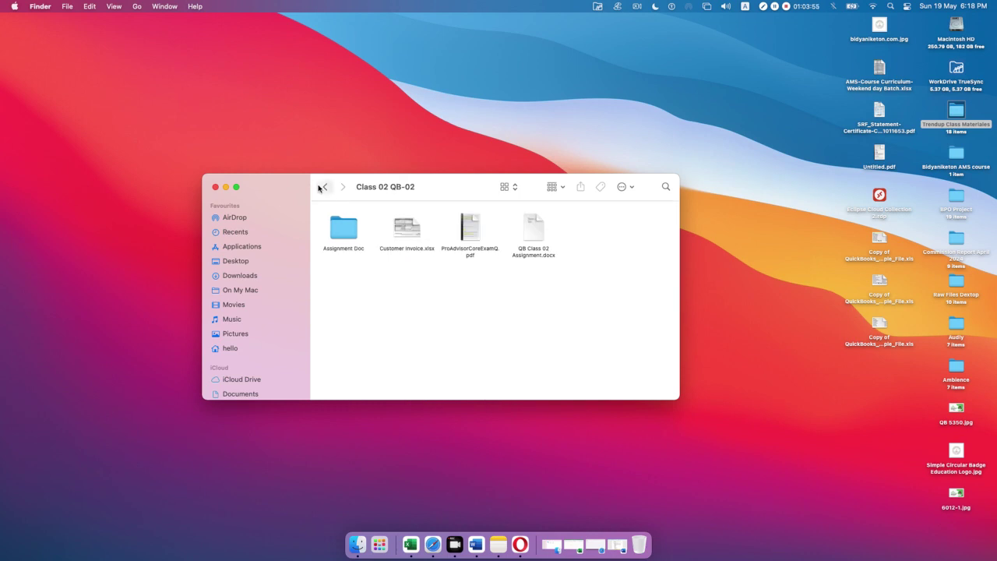
double_click(339, 237)
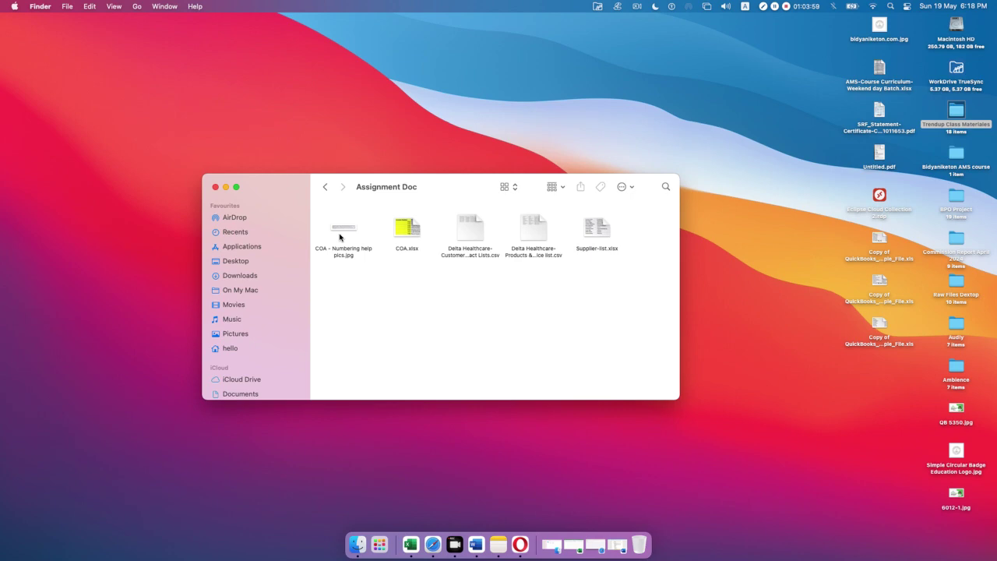
click(469, 239)
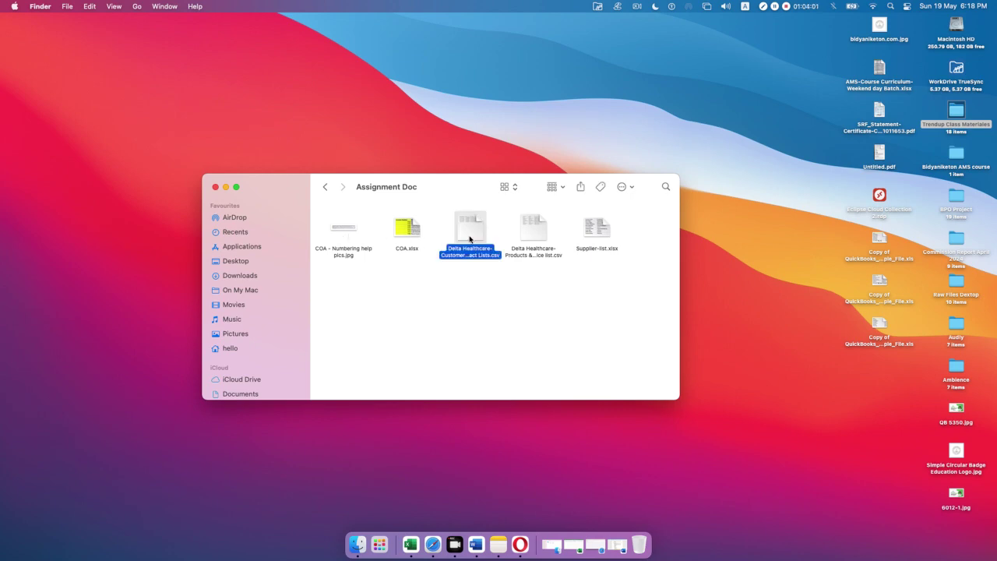
double_click(470, 240)
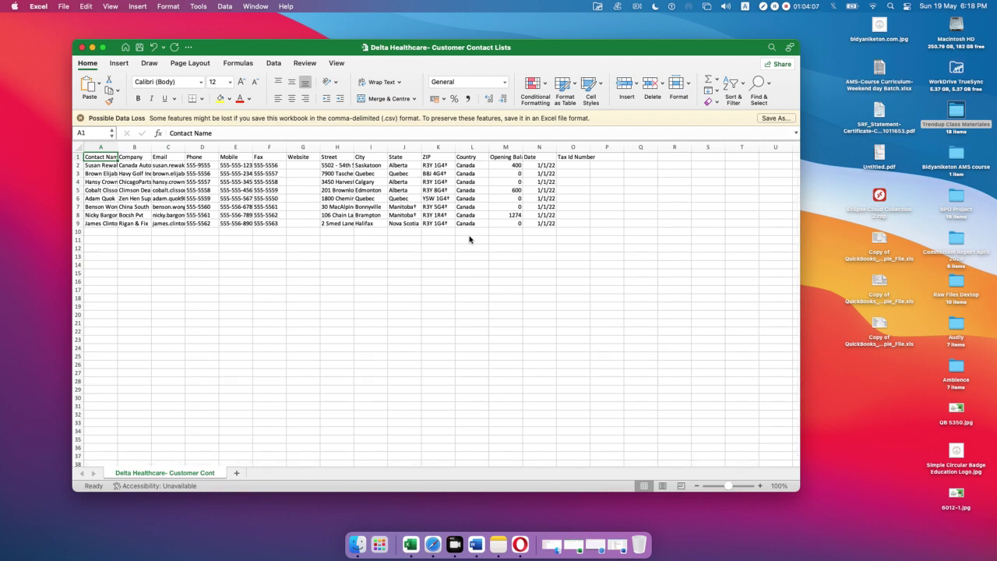
Step: Enlarge the customer contact lists window and autofit columns A through O to their contents
click(553, 238)
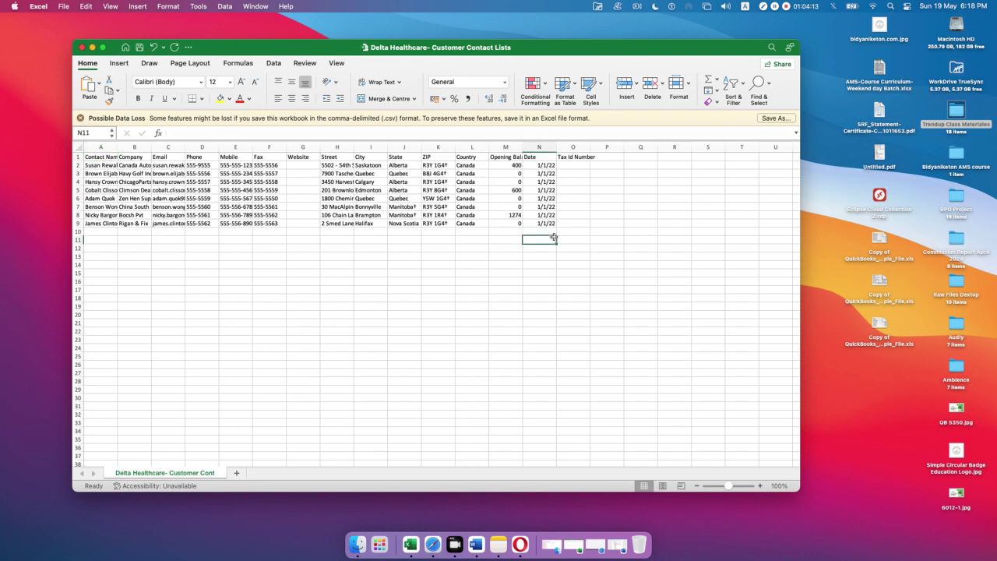
drag(582, 49, 515, 24)
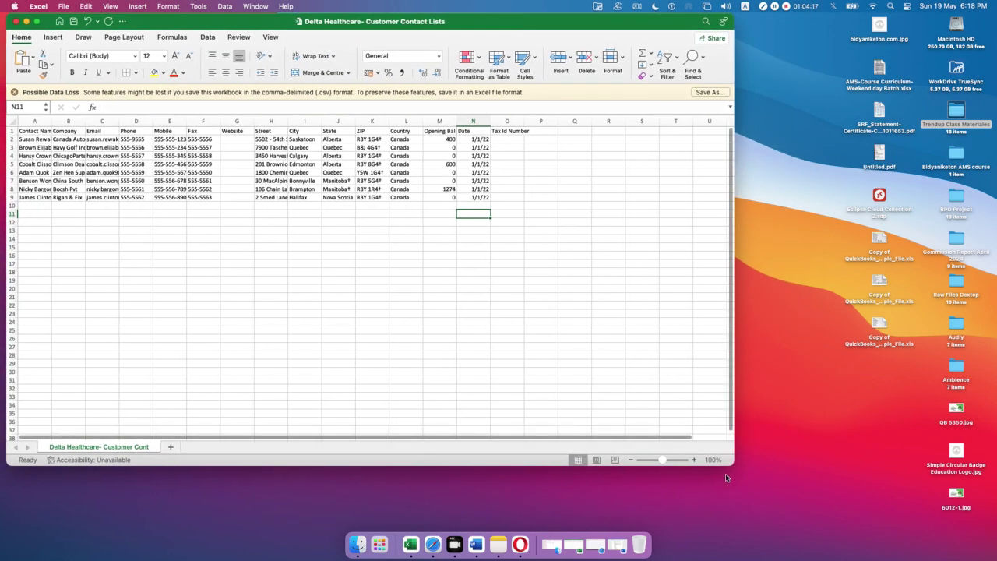
drag(733, 465, 932, 531)
drag(34, 120, 514, 116)
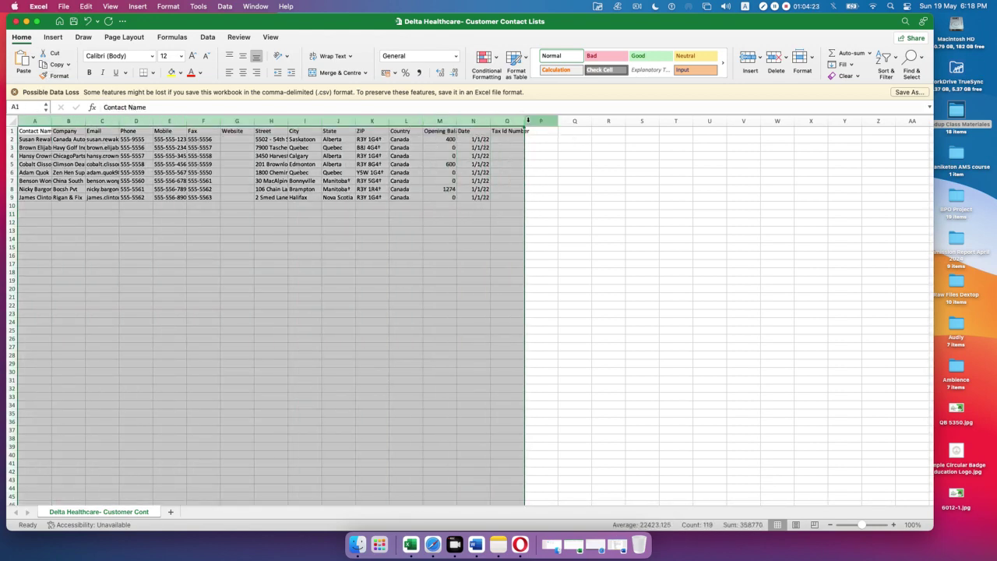
click(541, 120)
drag(34, 120, 526, 120)
double_click(524, 121)
click(308, 271)
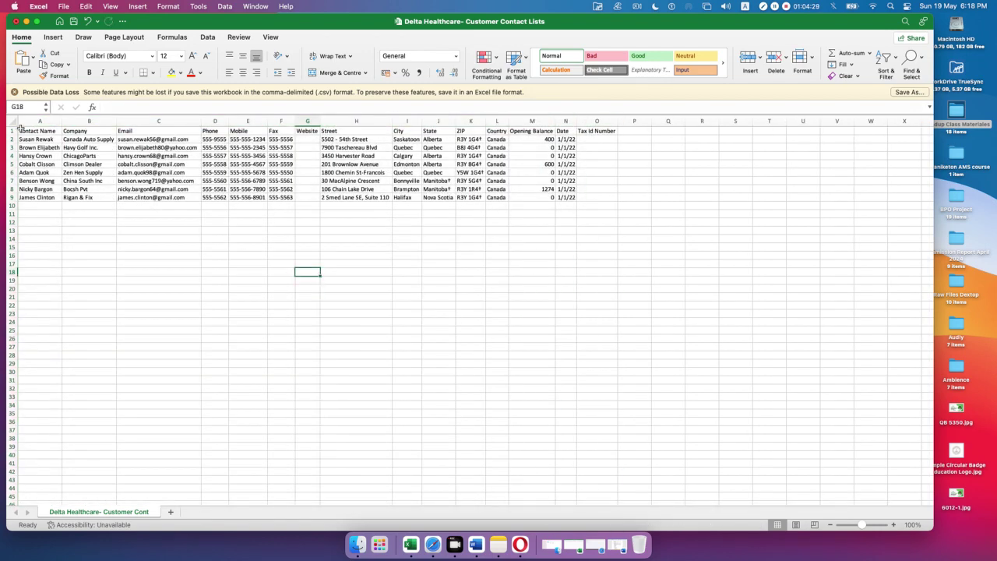
Step: Copy the contact names in A2:A9 of the contact list into the sample workbook's Name column, starting at A2
drag(32, 139, 32, 200)
key(super+c)
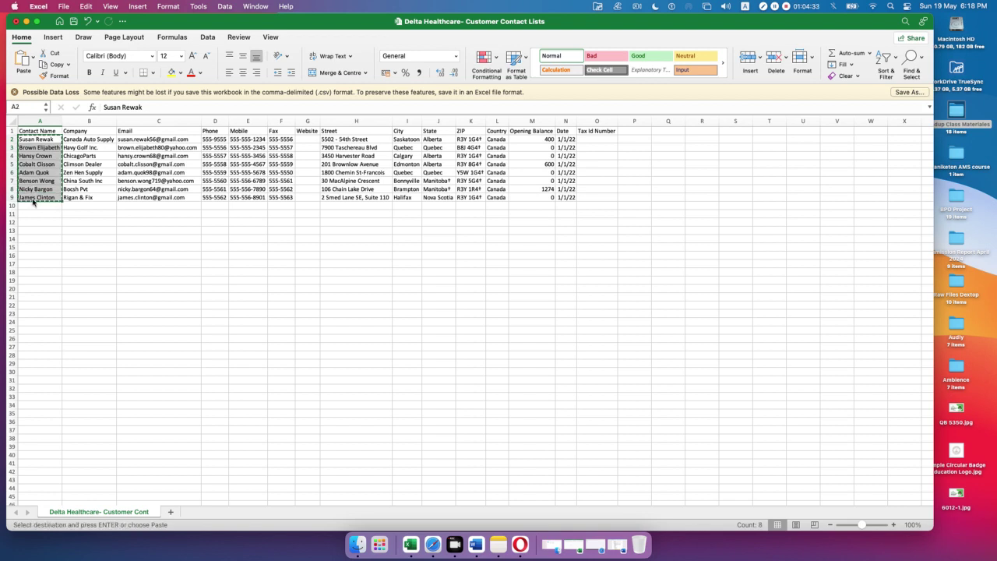
click(573, 543)
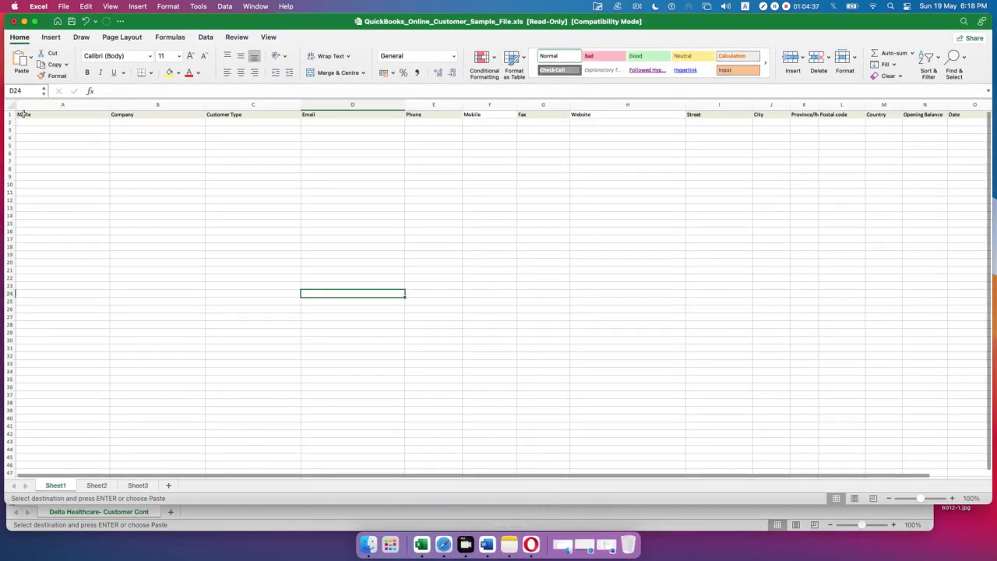
click(26, 122)
key(super+v)
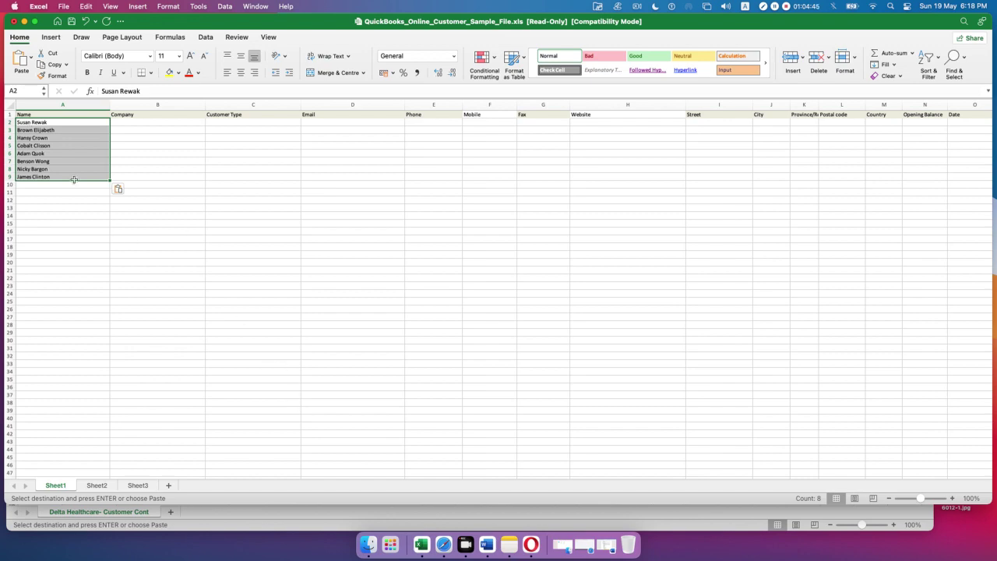
Step: Copy the company names in B2:B9 of the contact list into the sample workbook's Company column, starting at B2
click(24, 22)
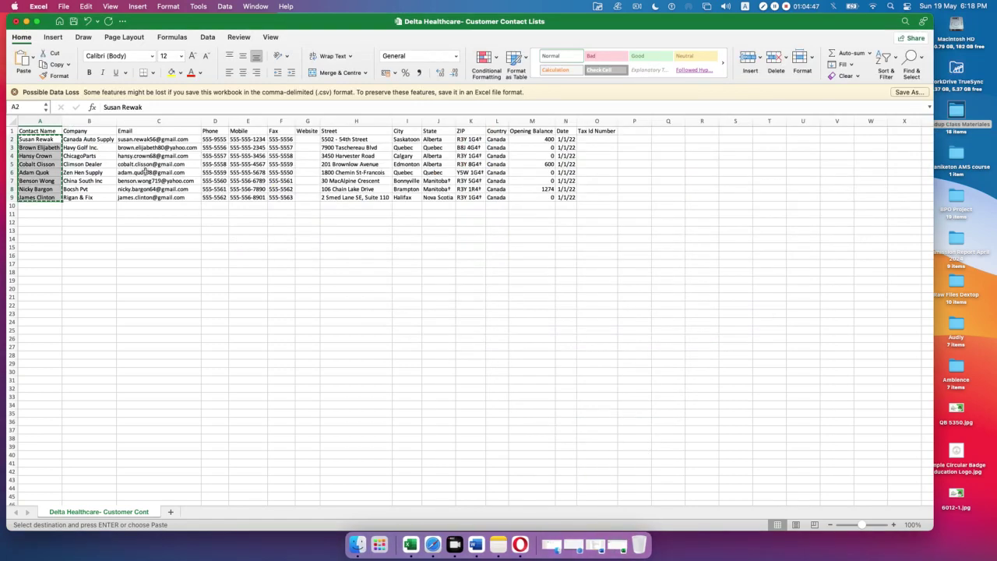
drag(88, 140, 90, 200)
key(super+c)
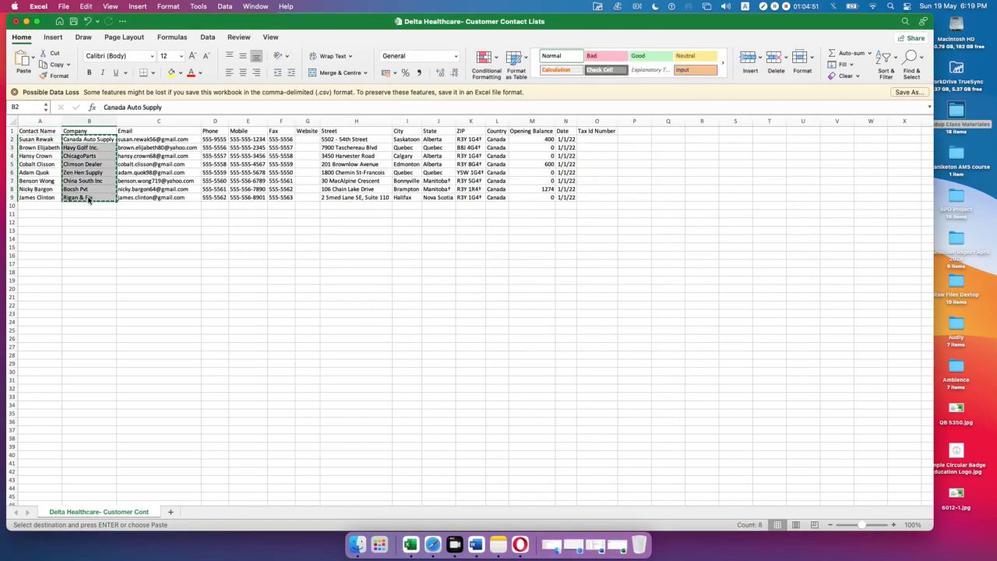
click(619, 550)
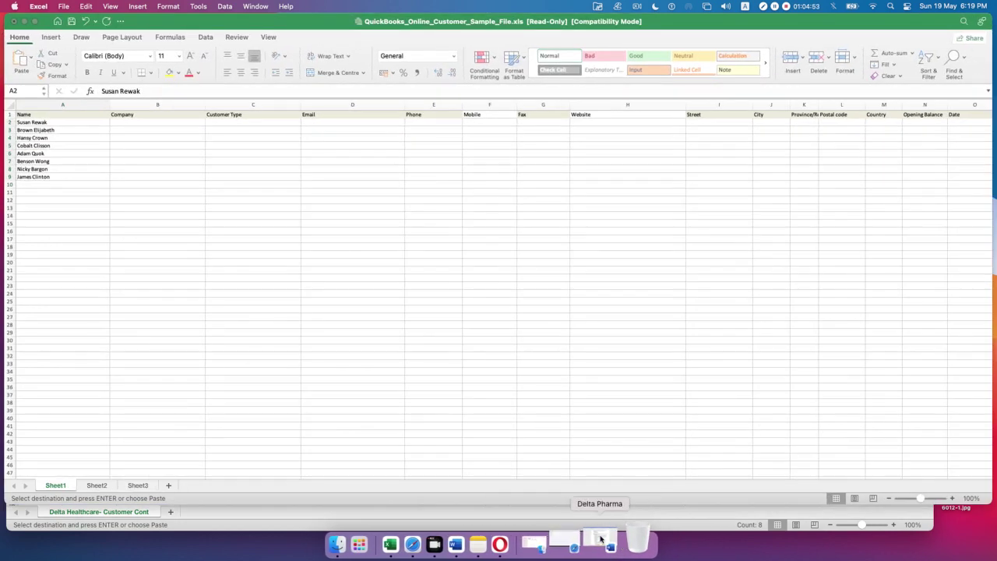
click(140, 123)
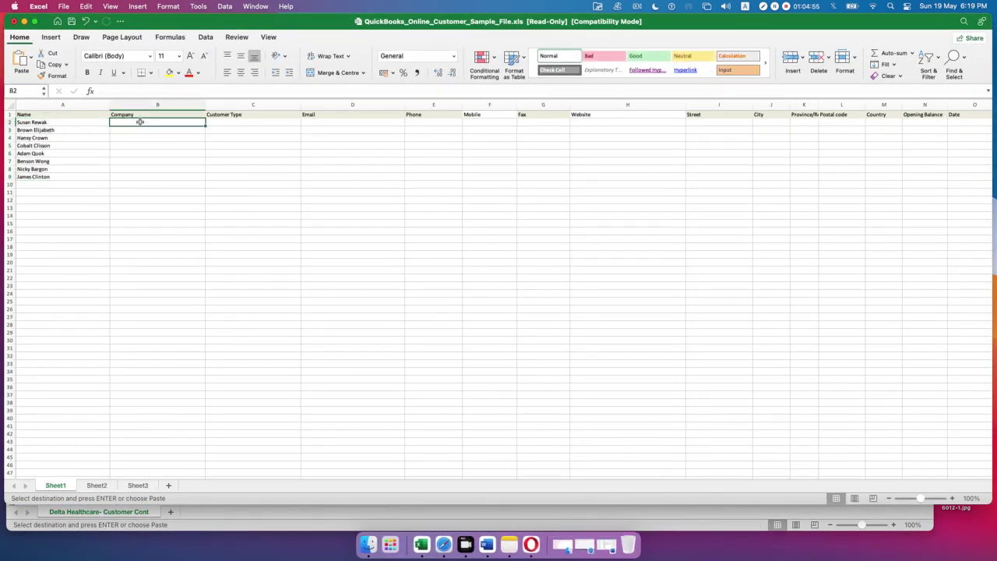
key(super+v)
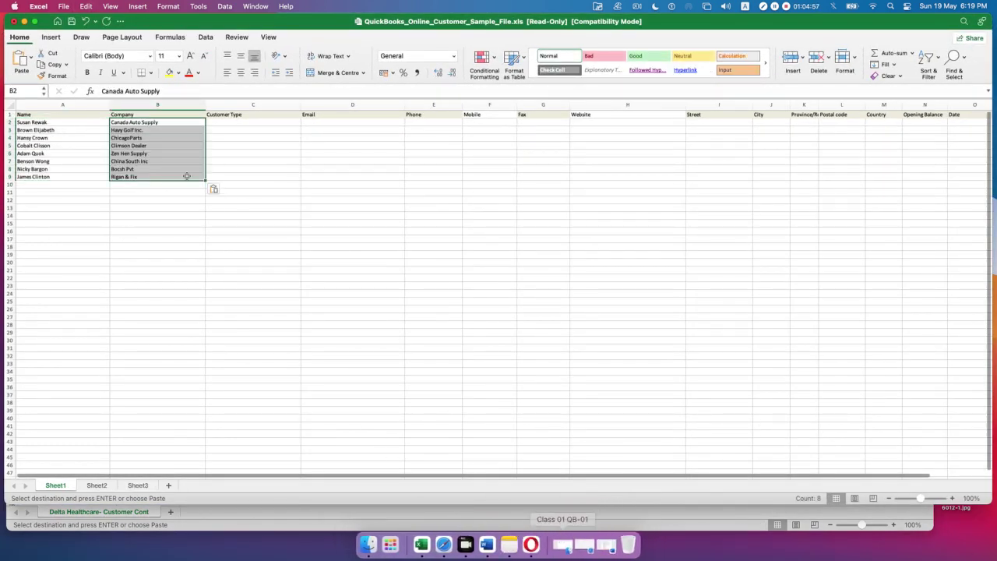
Step: Copy the e-mail addresses in C2:C9 of the contact list into the sample workbook's Email column from D2, leaving Customer Type blank
click(35, 21)
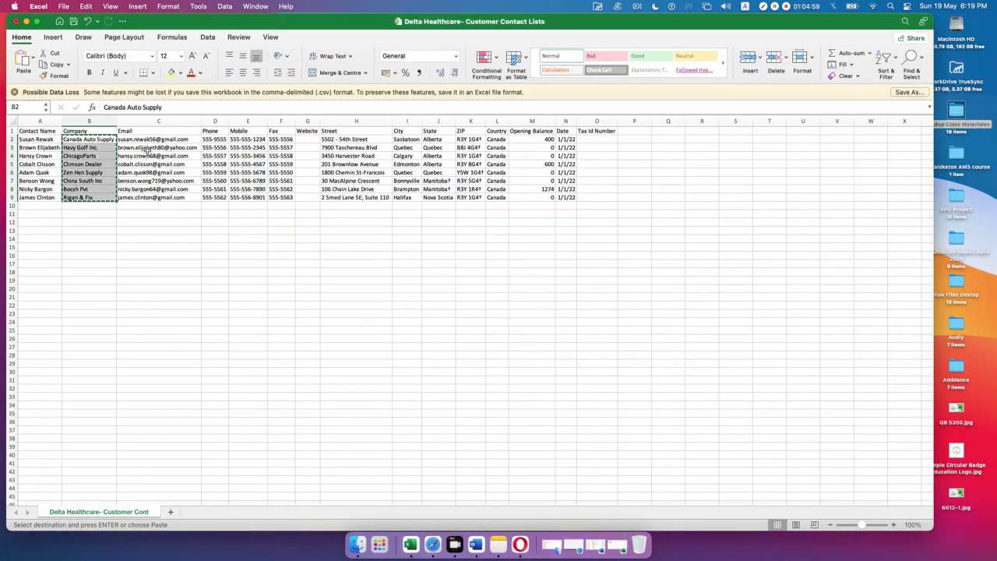
drag(147, 140, 146, 193)
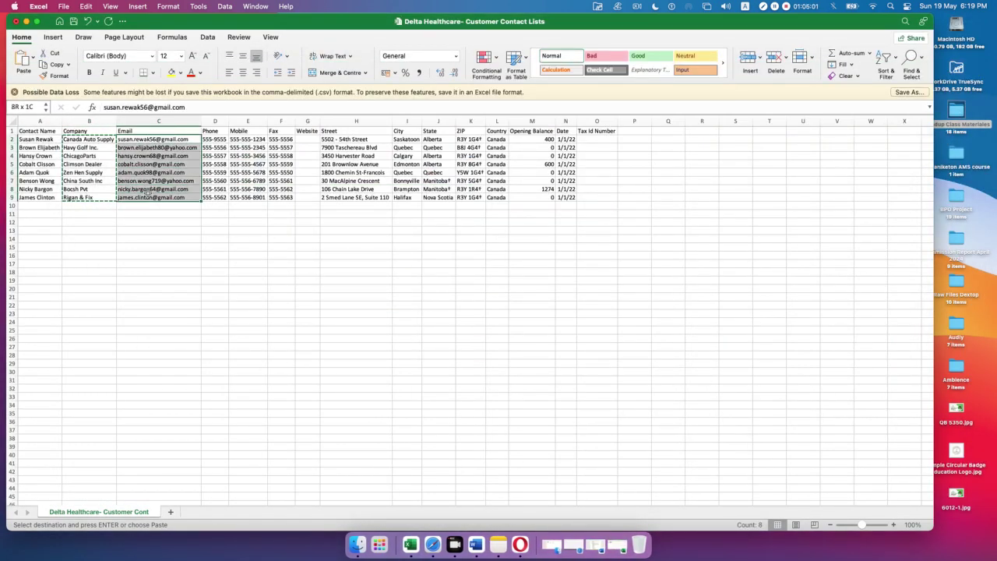
key(super+c)
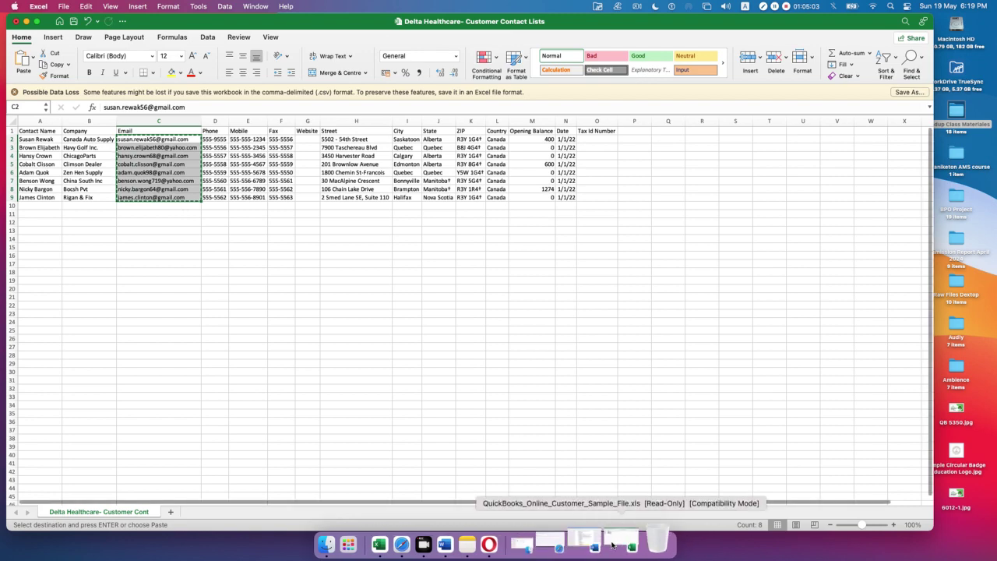
click(611, 544)
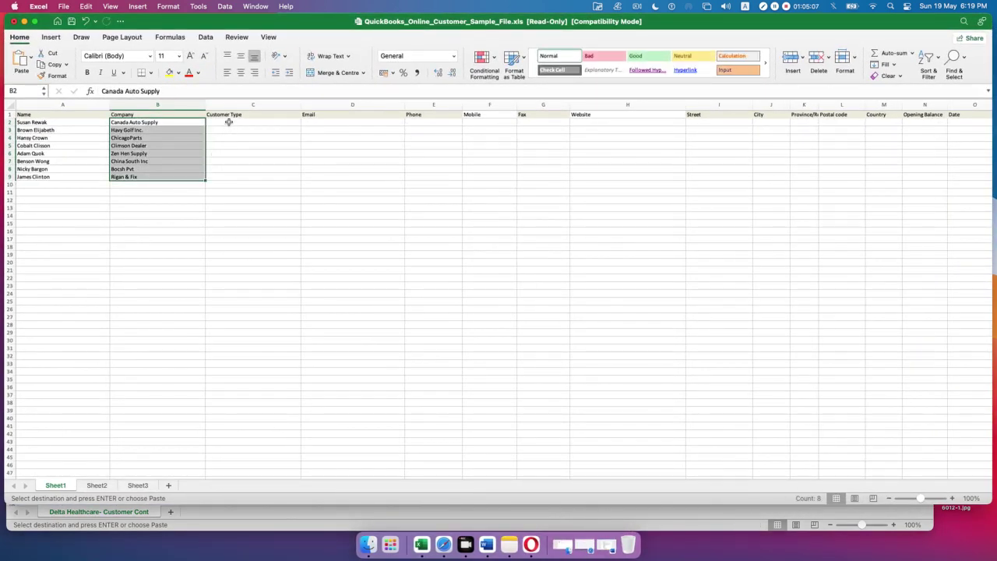
click(316, 121)
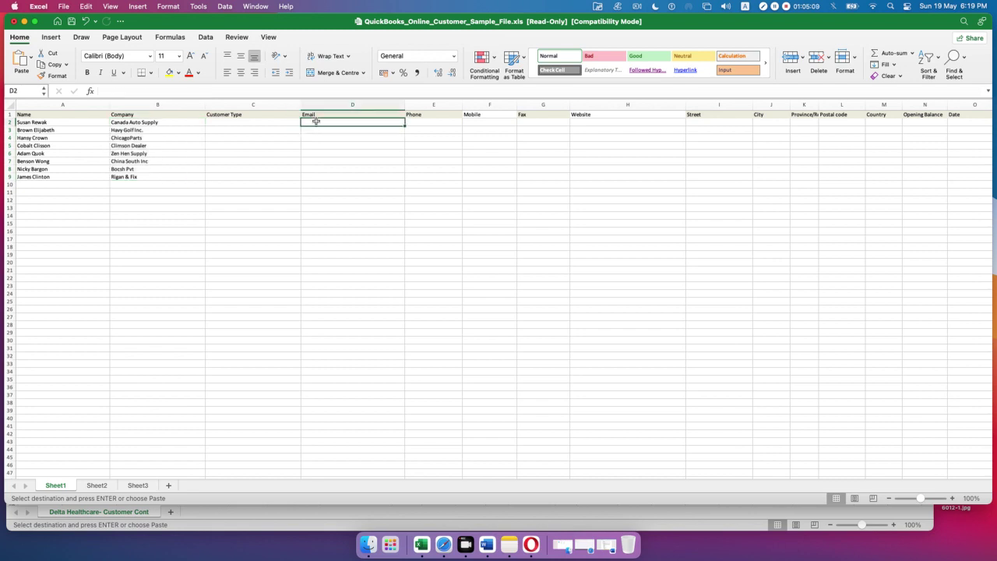
key(super+v)
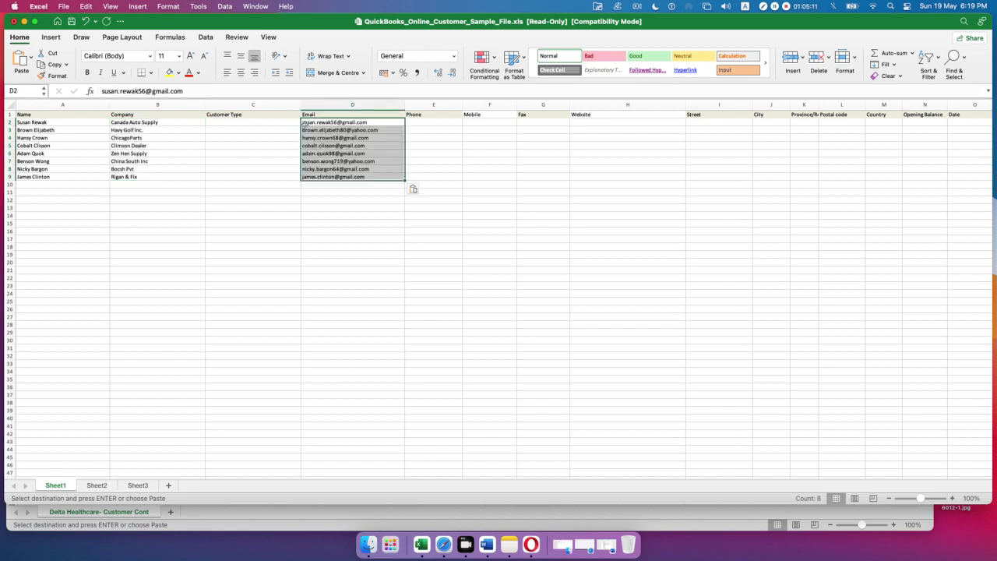
click(244, 121)
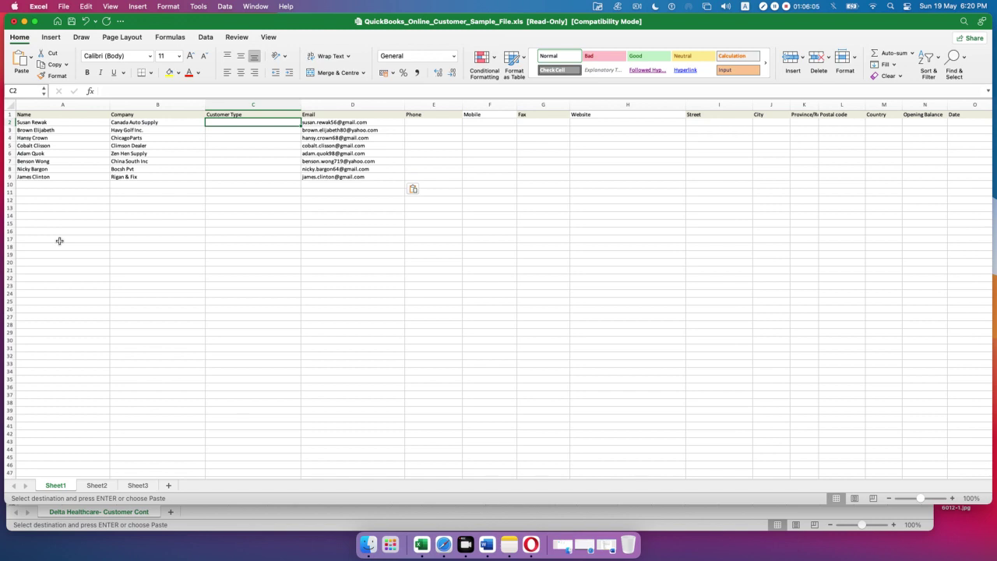
Step: Copy the phone, mobile and fax numbers in D2:F9 of the contact list into the sample workbook's matching columns, starting at E2
click(25, 21)
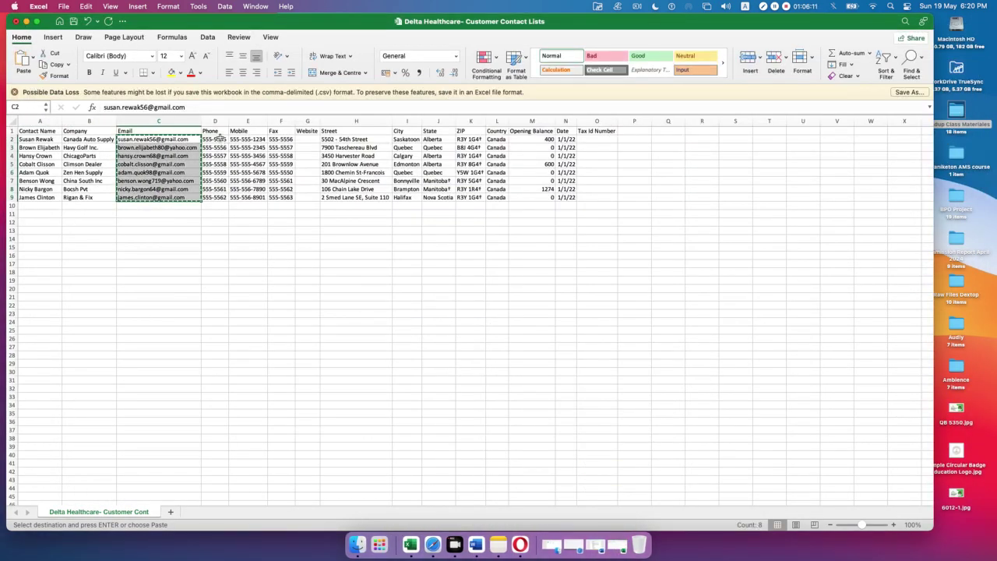
drag(220, 138, 281, 198)
key(super+c)
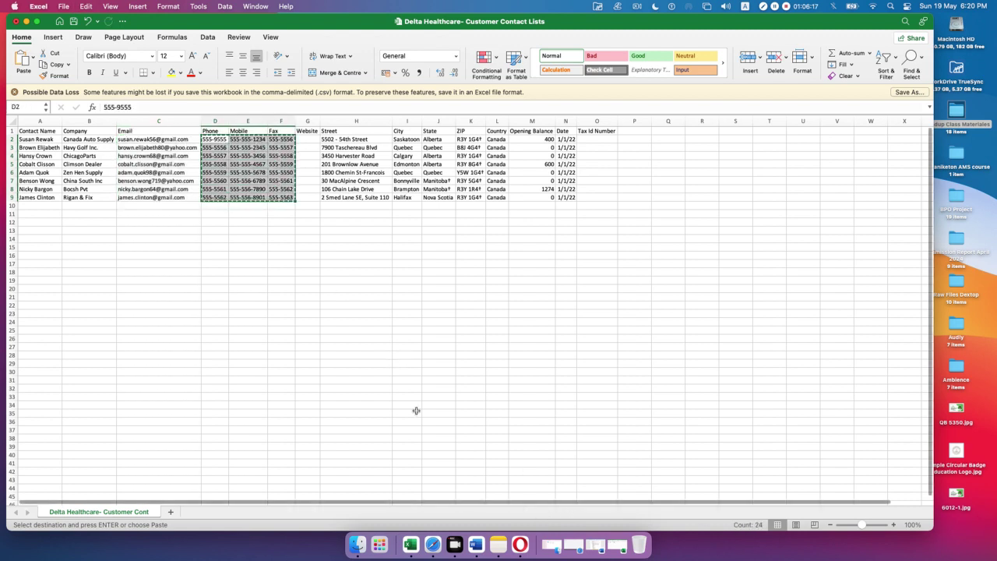
click(25, 21)
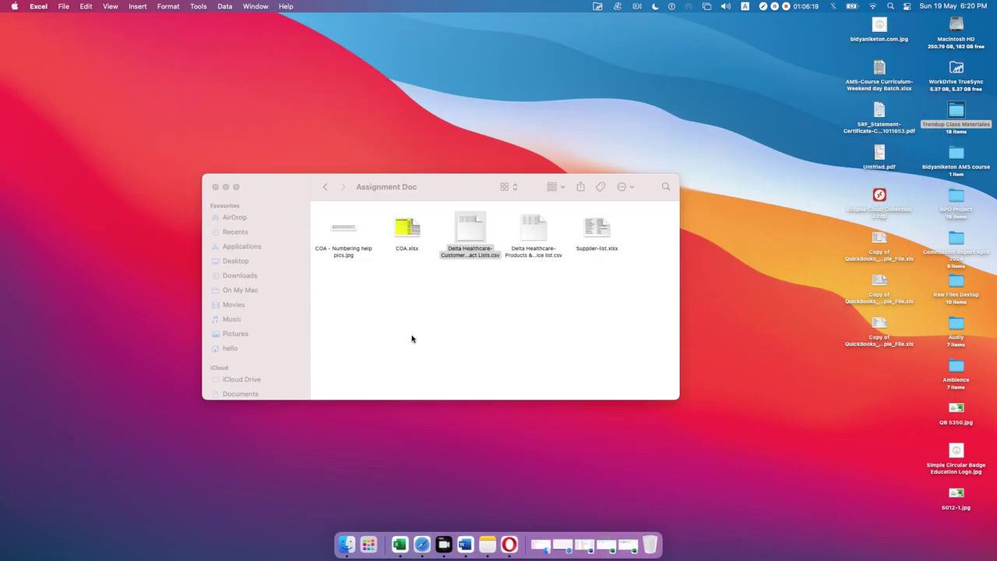
click(633, 548)
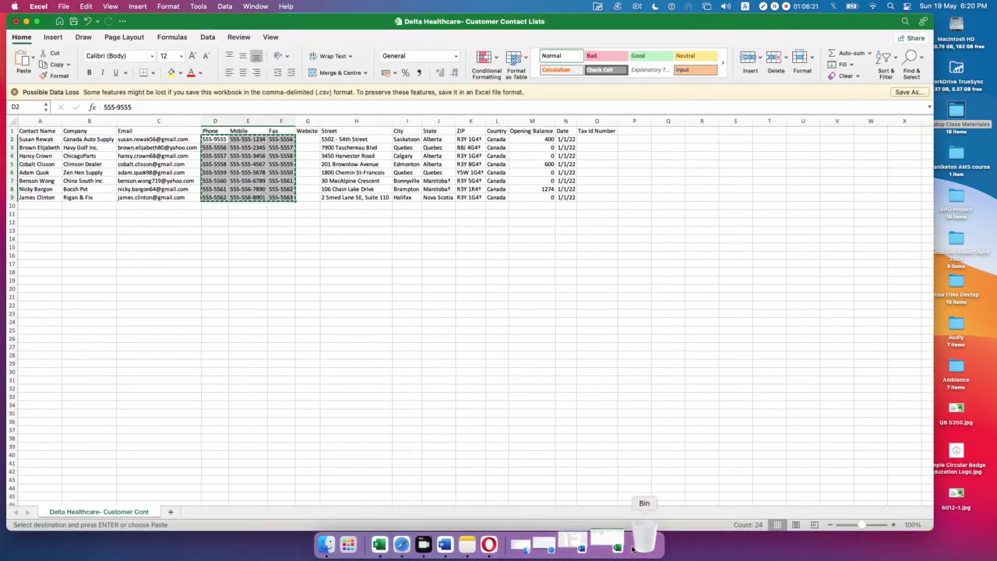
click(602, 548)
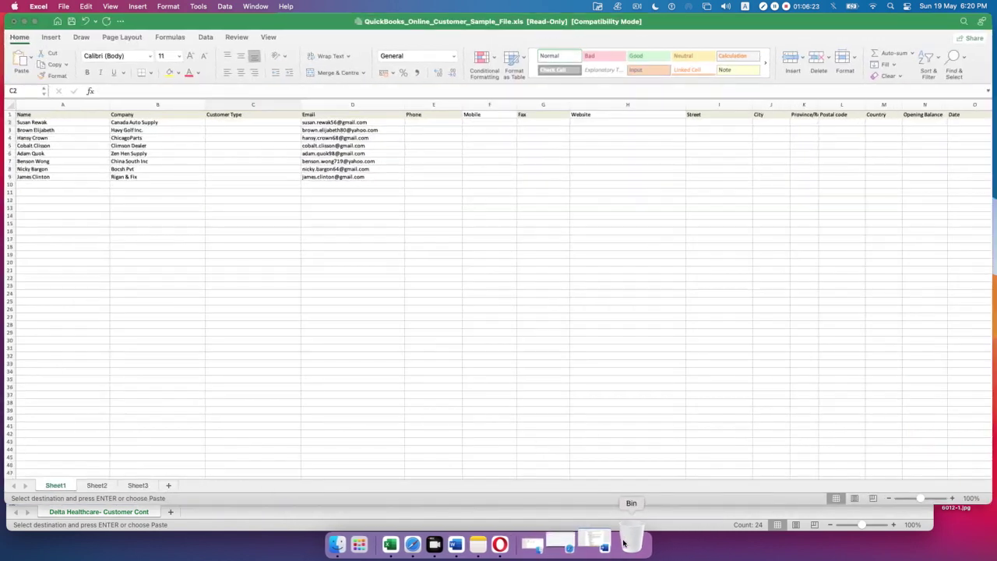
click(428, 121)
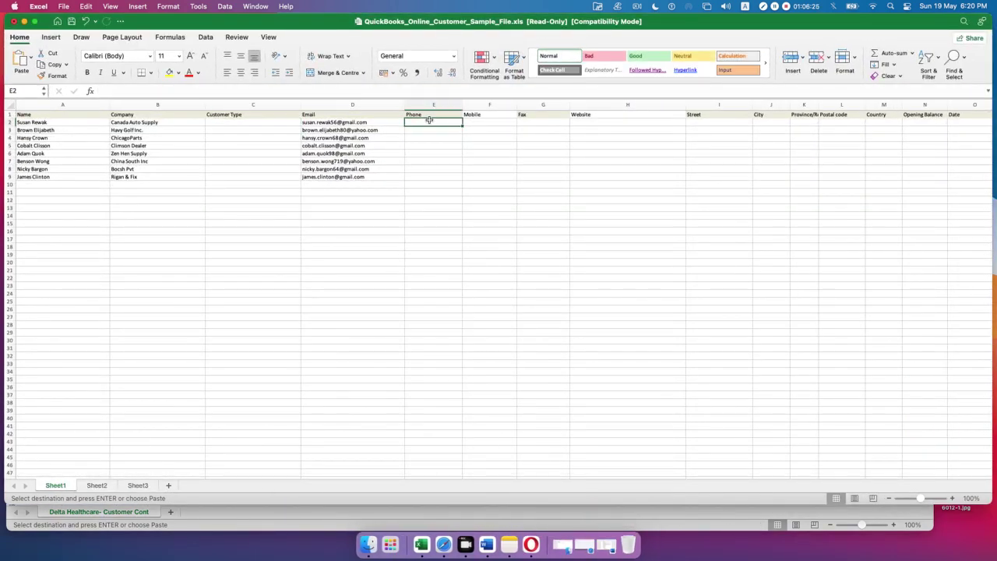
key(super+v)
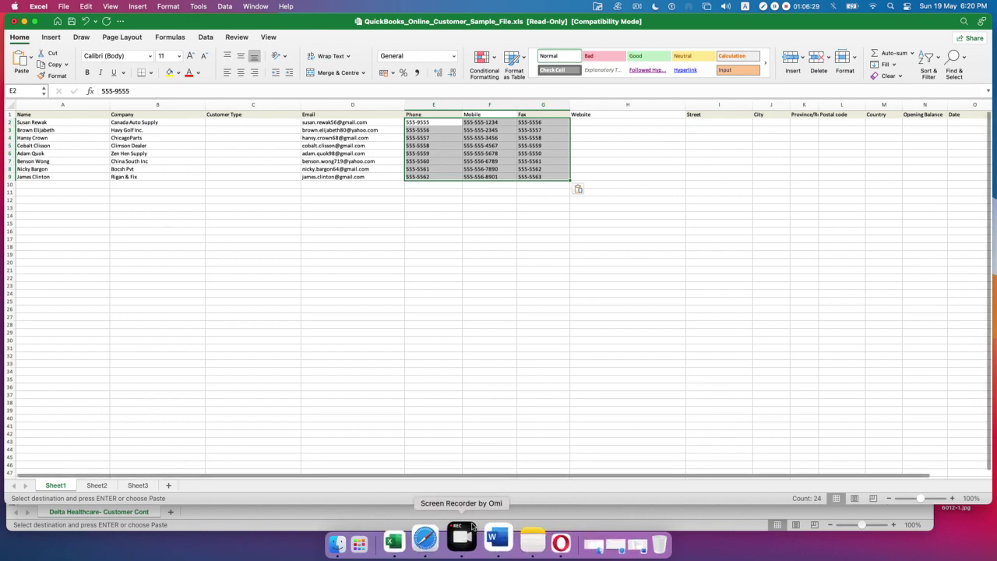
Step: Copy the street, city, state, ZIP and country data in H2:L9 of the contact list into the sample workbook's matching columns, starting at I2
click(24, 21)
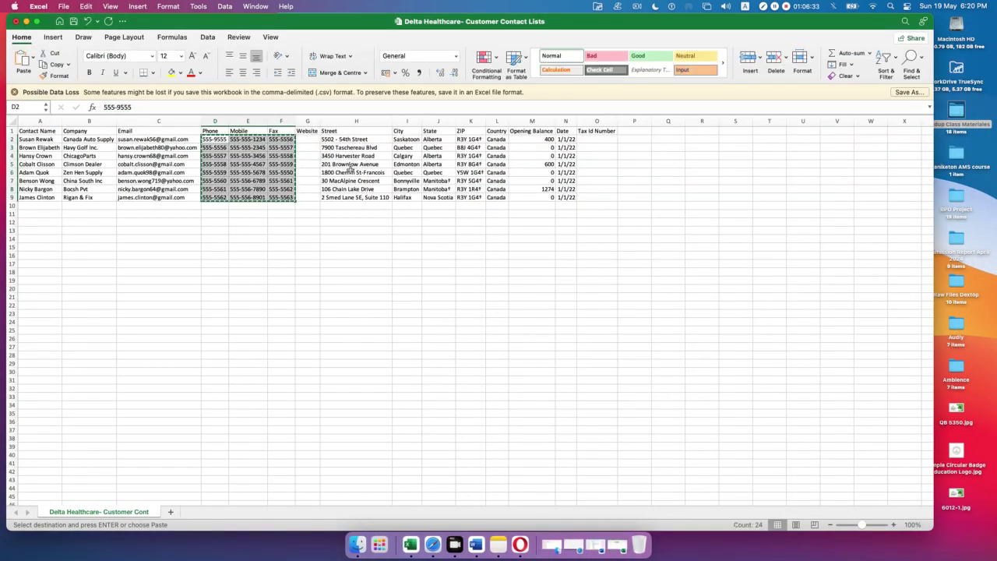
drag(339, 141, 489, 198)
key(super+c)
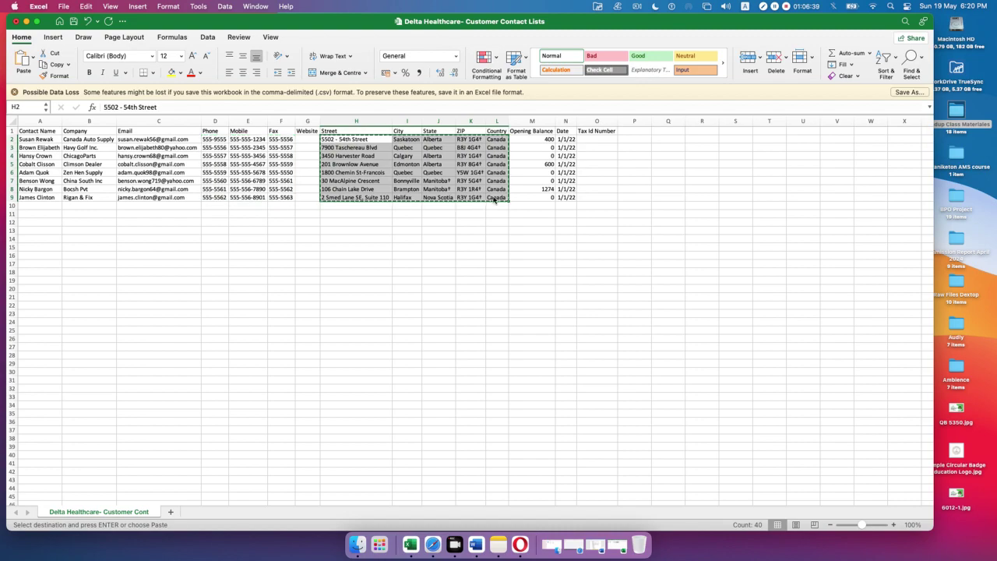
click(36, 21)
click(632, 543)
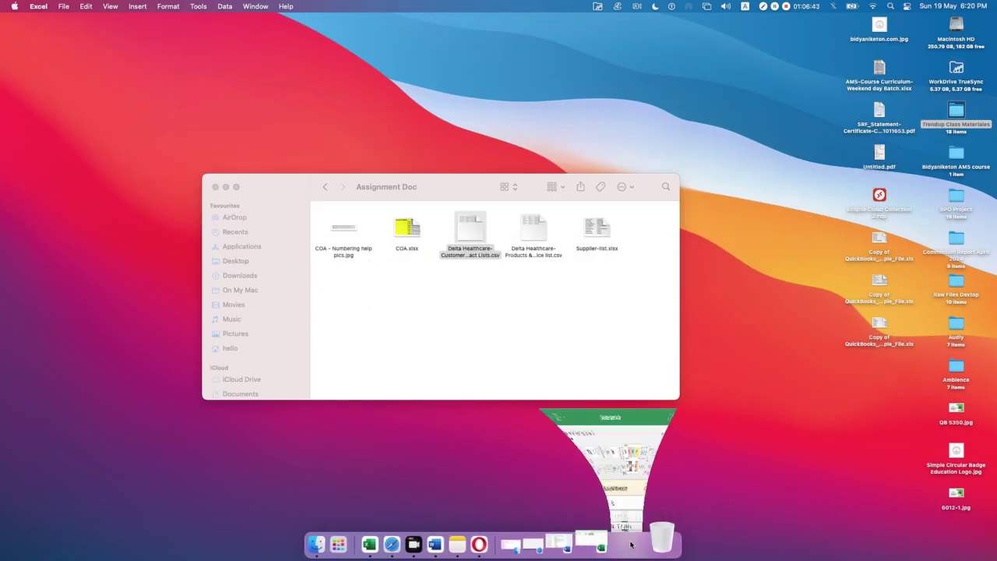
click(608, 543)
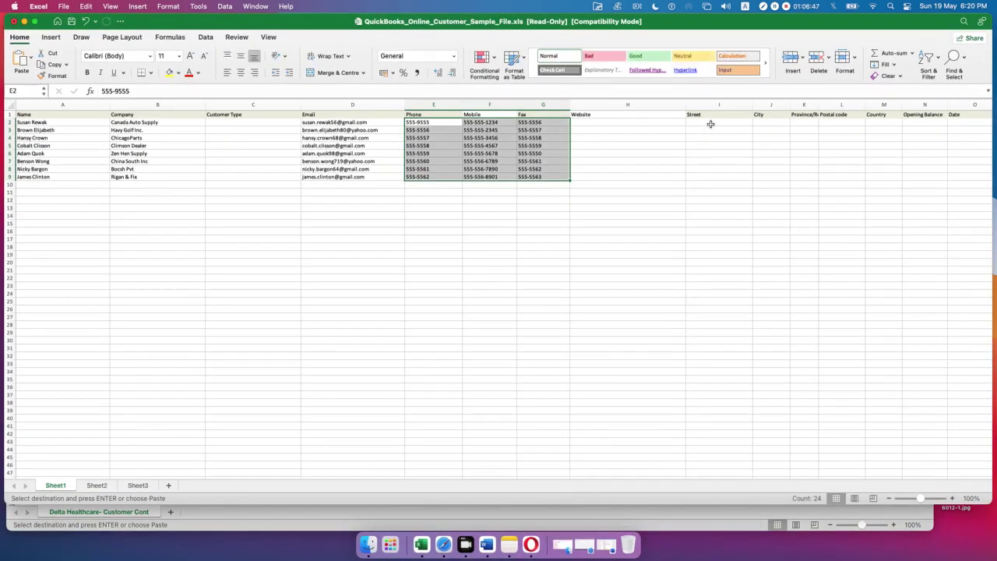
click(710, 123)
key(super+v)
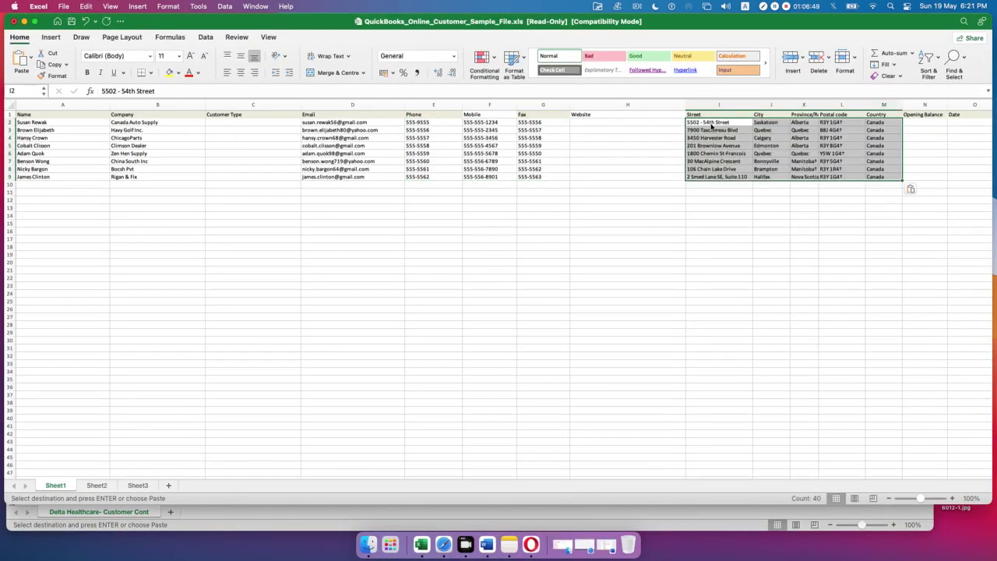
Step: Copy the opening balances and dates in M2:N9 of the contact list into the sample workbook's matching columns, starting at N2
scroll(822, 148, right, 2)
scroll(822, 149, right, 1)
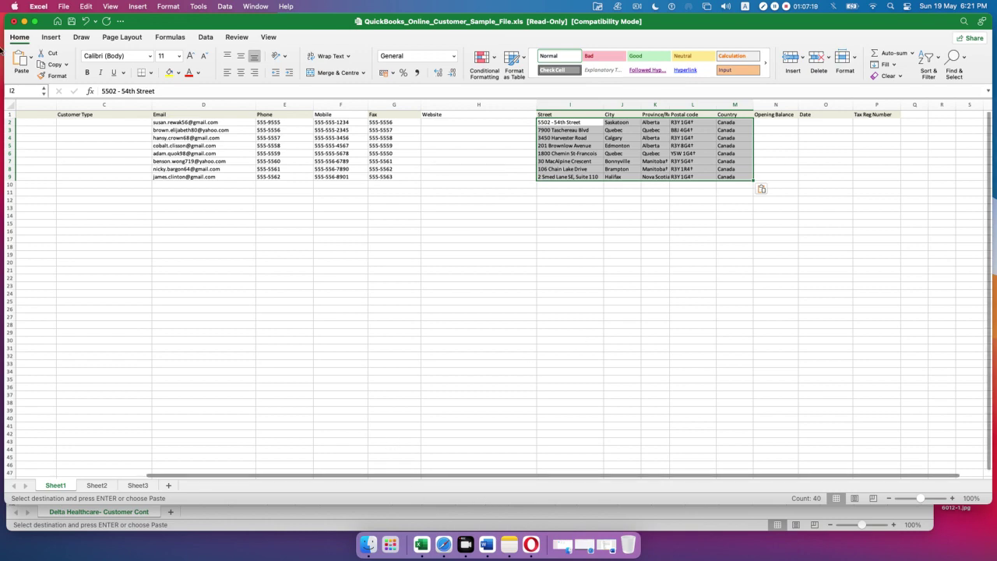
click(24, 22)
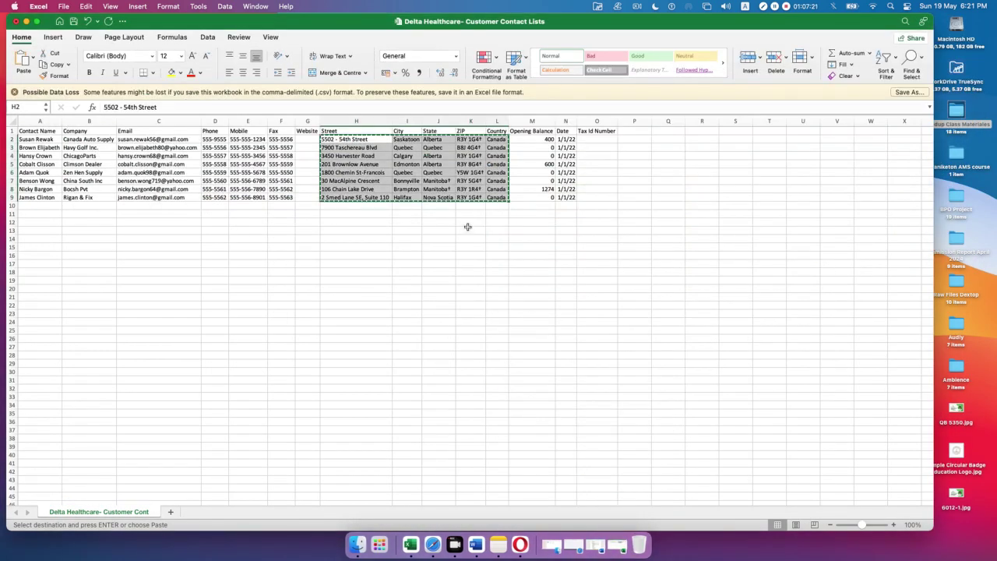
click(527, 141)
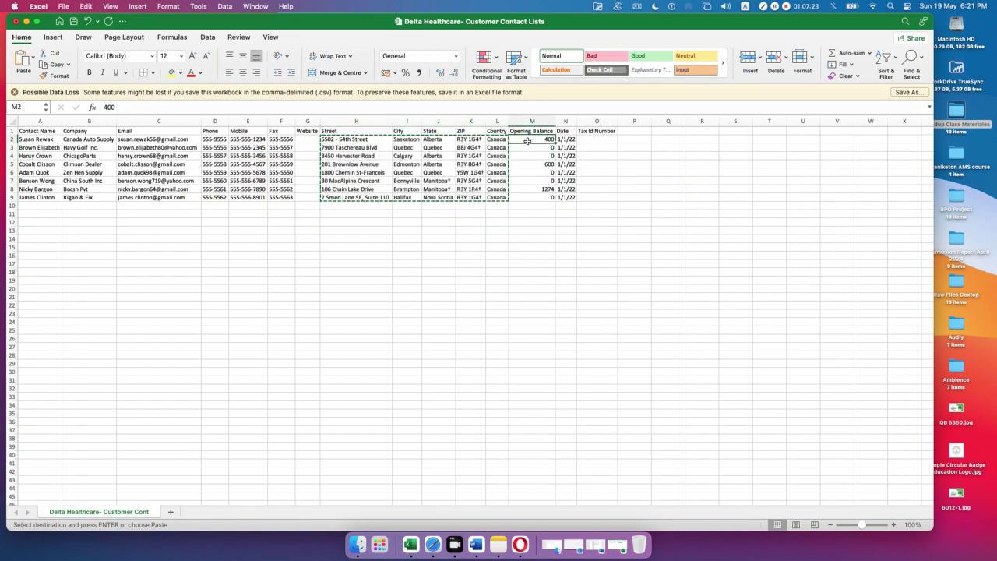
click(581, 213)
drag(527, 142, 558, 197)
key(super+c)
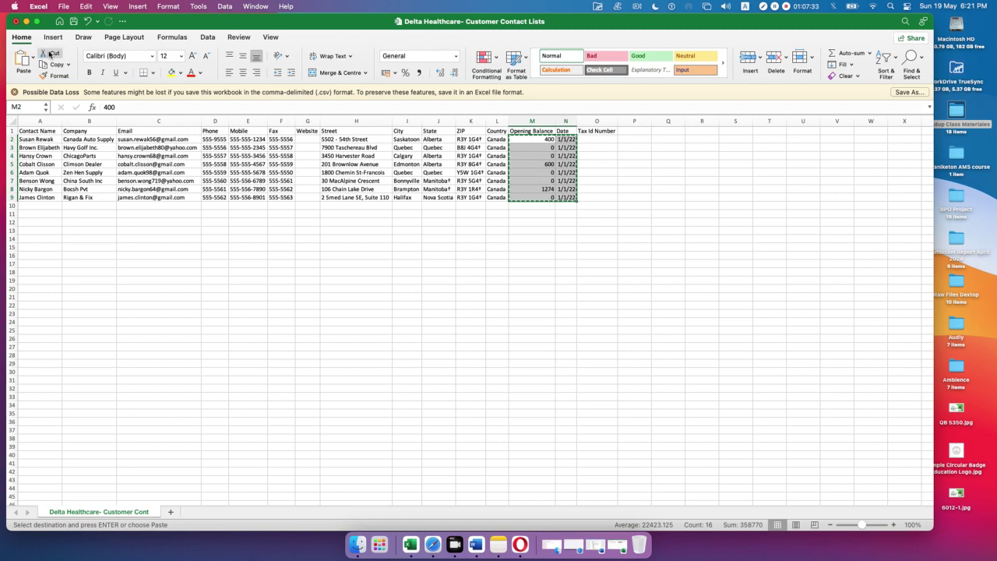
click(25, 21)
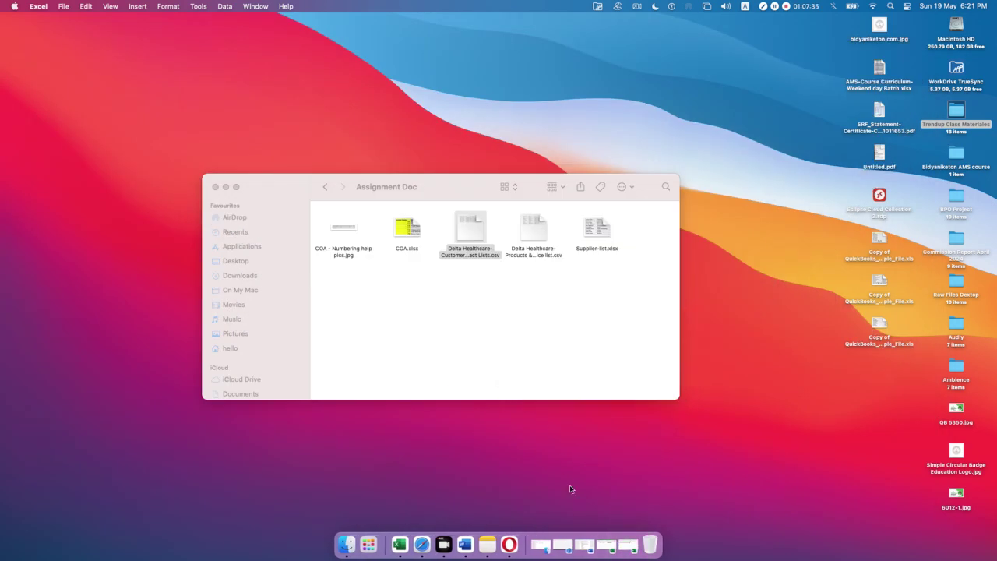
click(616, 547)
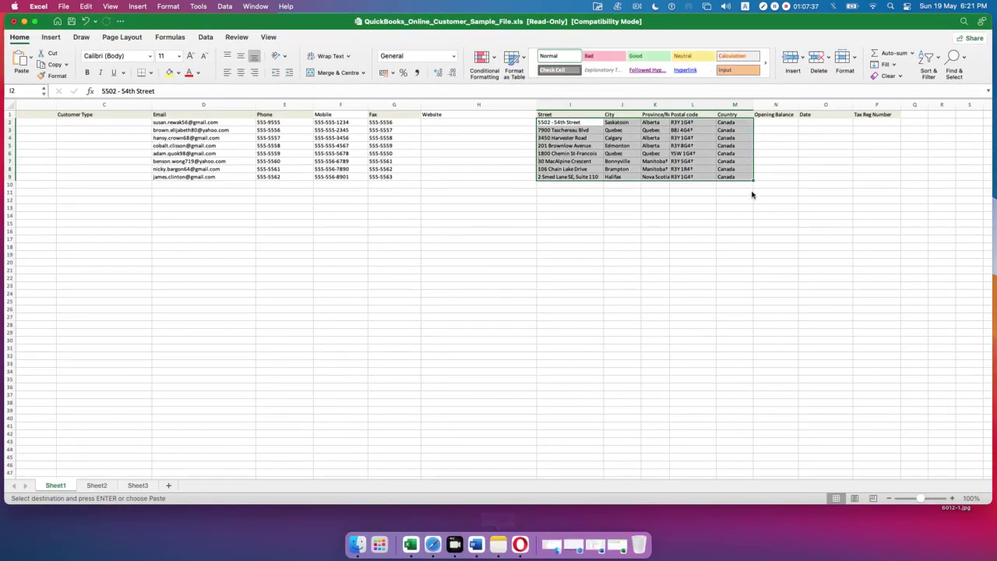
click(779, 123)
key(super+v)
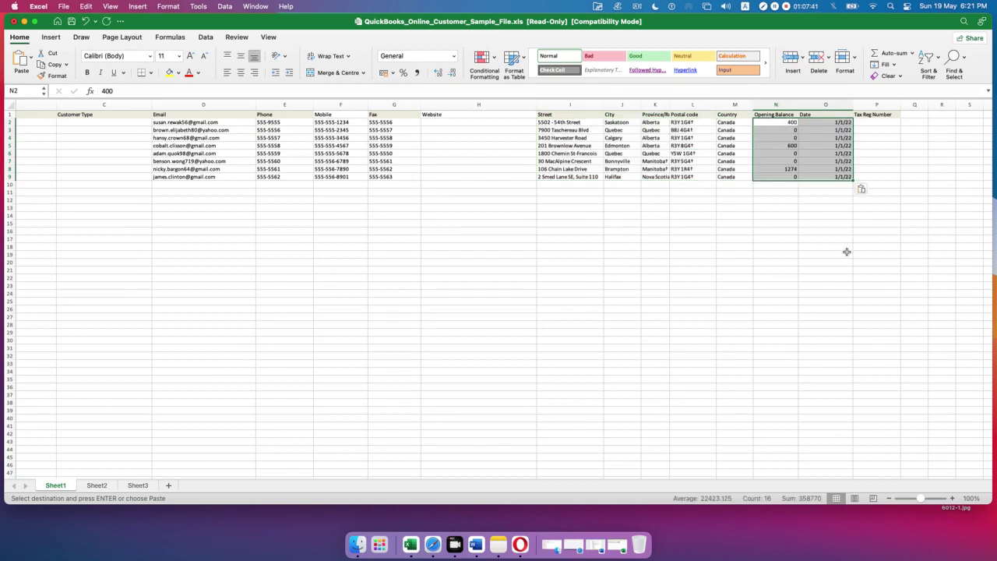
click(847, 263)
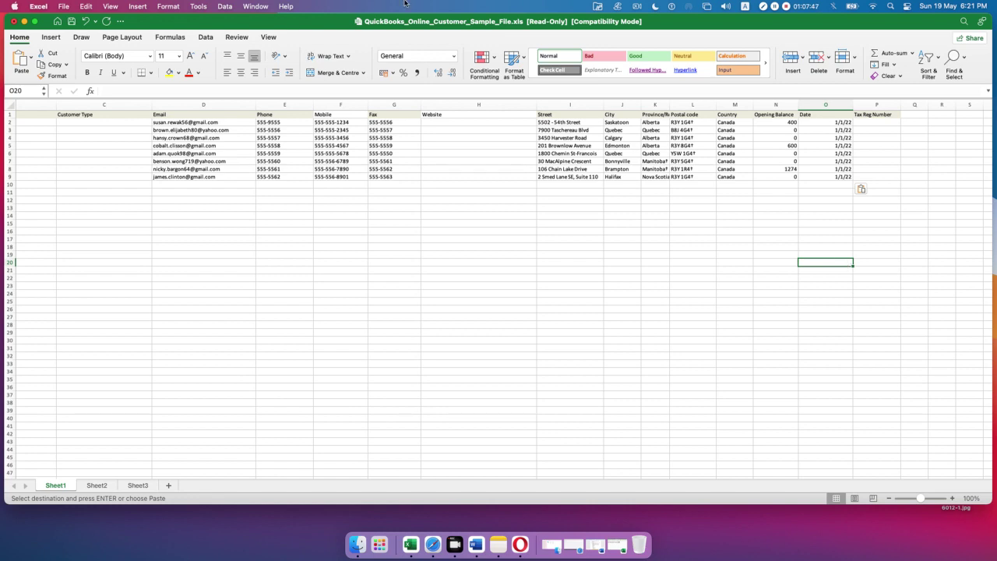
Step: Save the sample workbook to the Desktop as QuickBooks_Online_Customer_Sample_File.xls, keeping the Excel 97-2004 format, and close it
click(72, 23)
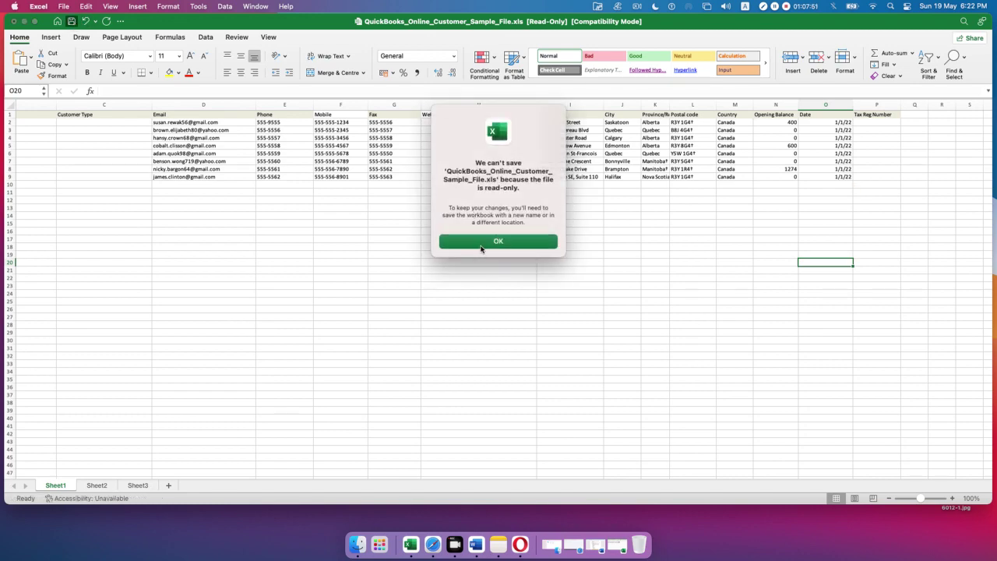
click(481, 241)
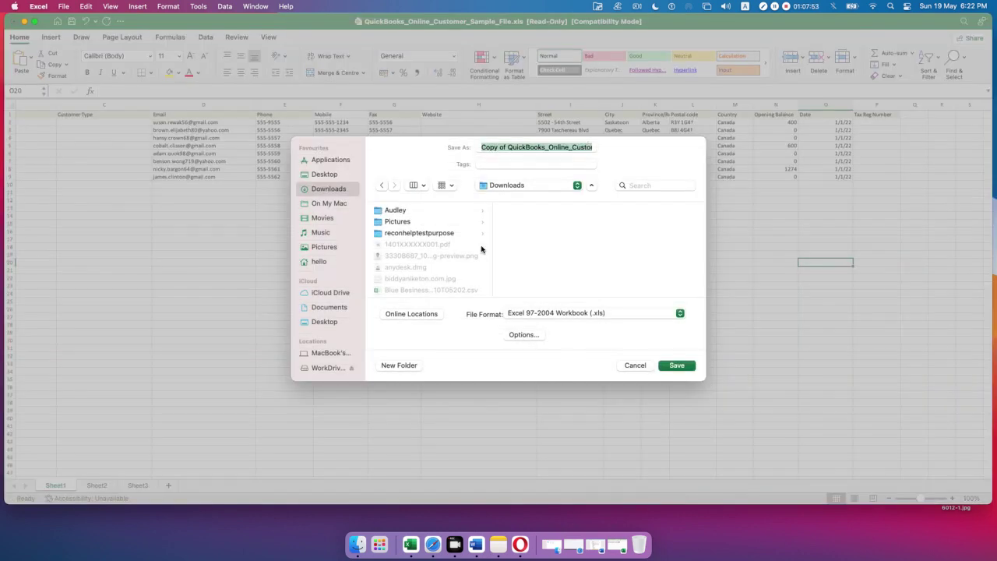
click(319, 176)
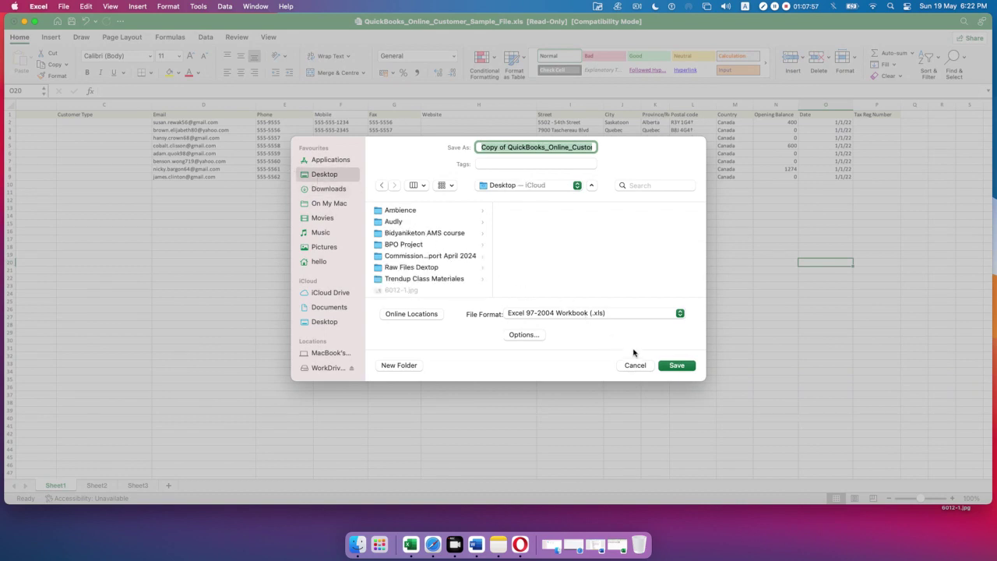
click(509, 146)
key(BackSpace)
key(BackSpace)
key(BackSpace)
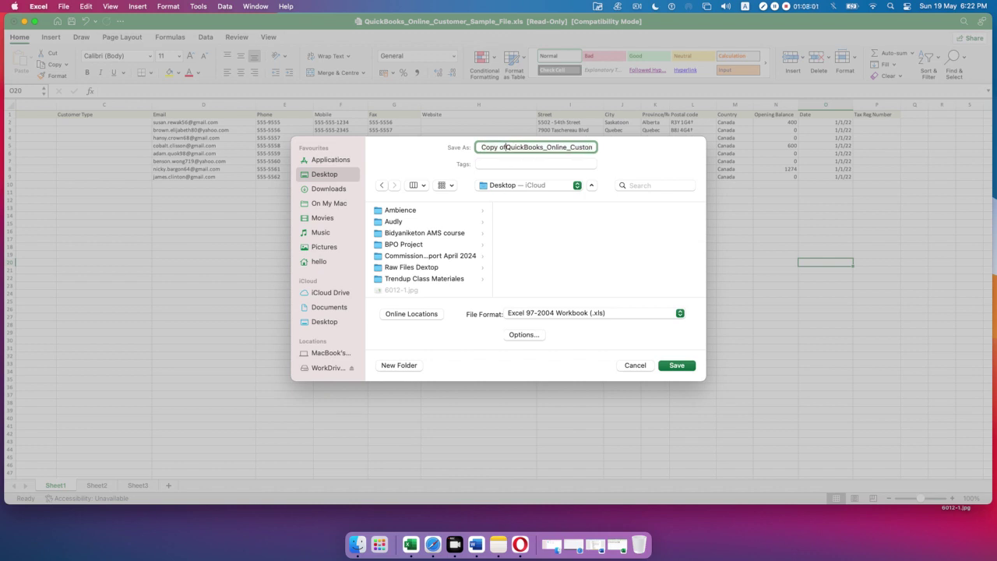
key(BackSpace)
key(BackSpace)
key(BackSpace)
key(BackSpace)
key(BackSpace)
click(678, 367)
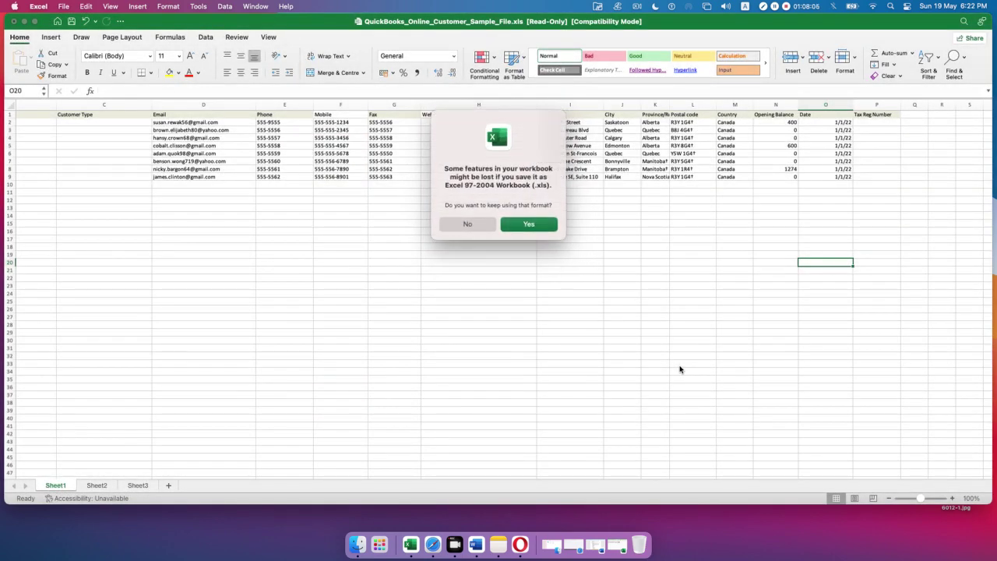
click(534, 228)
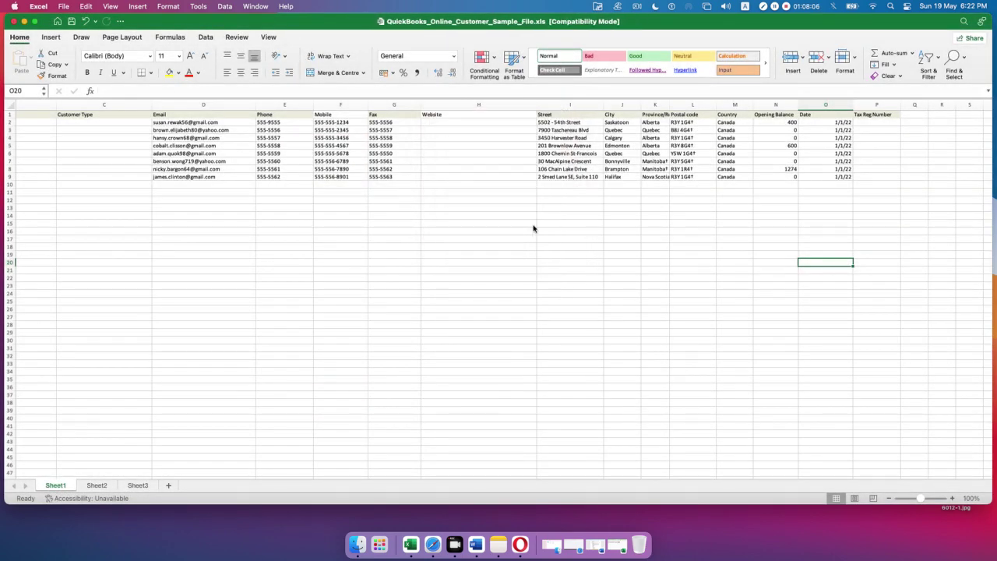
click(14, 21)
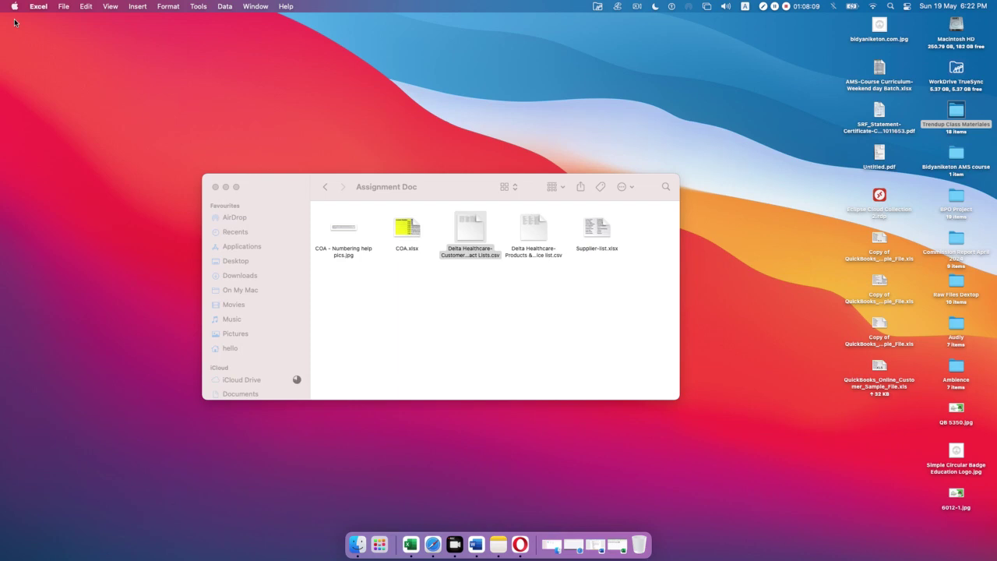
Step: Switch to Safari, upload QuickBooks_Online_Customer_Sample_File.xls from the Desktop to the customer import, and continue to field mapping
click(433, 539)
click(190, 167)
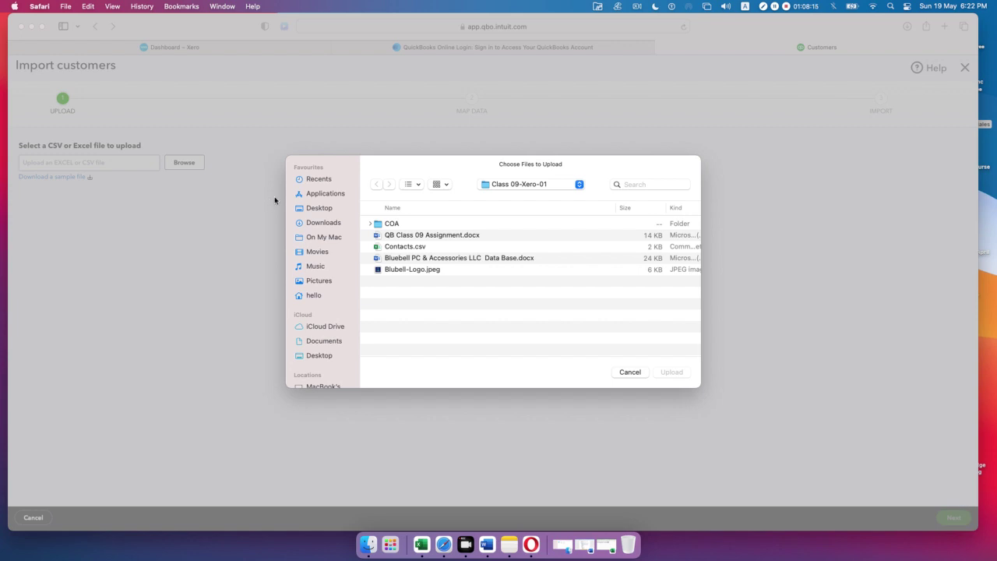
click(320, 208)
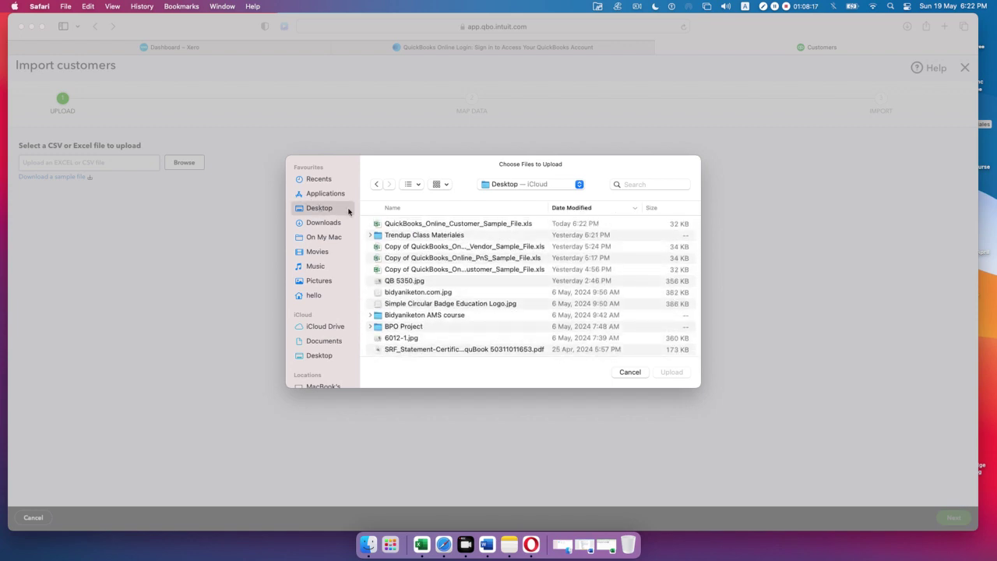
click(400, 225)
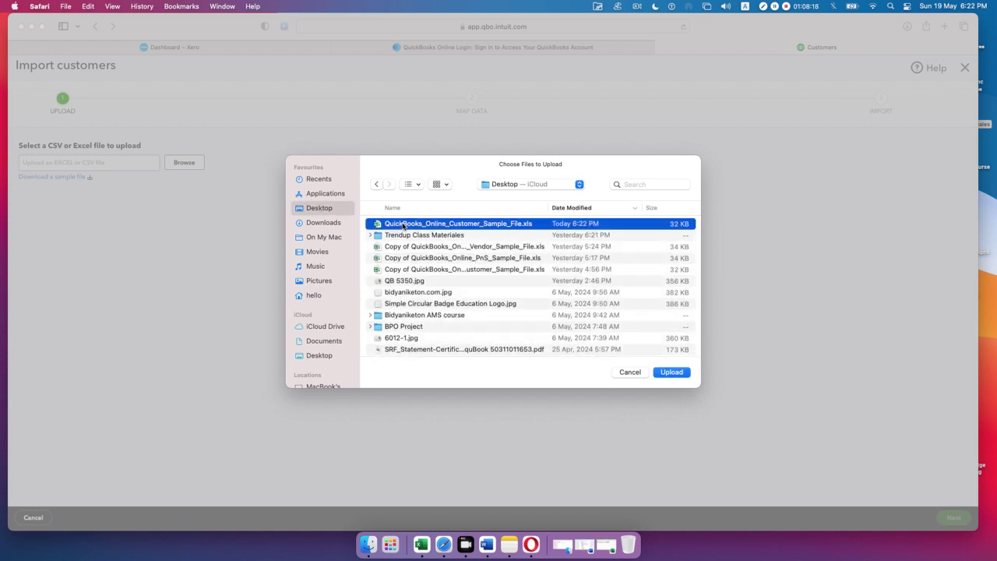
click(670, 372)
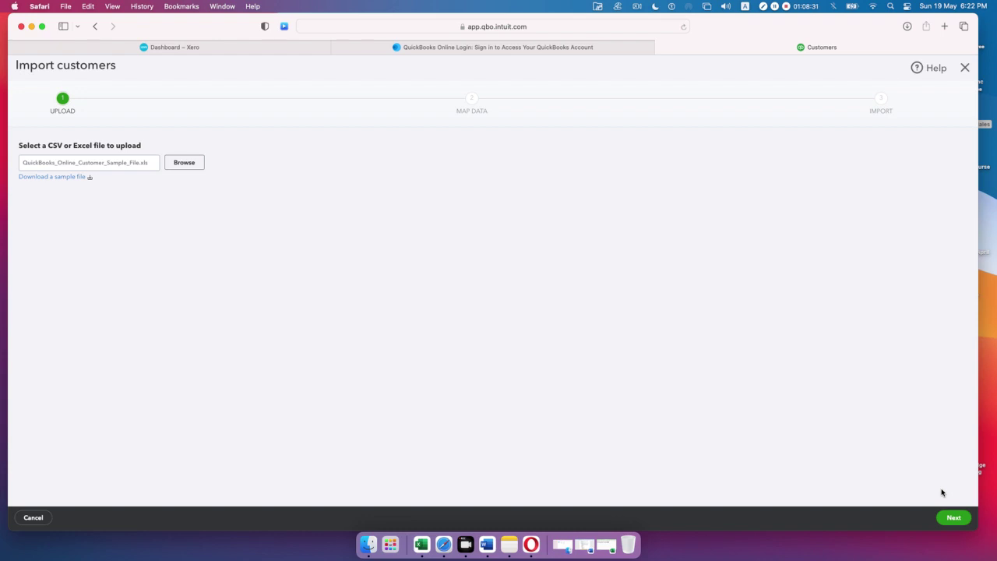
click(959, 518)
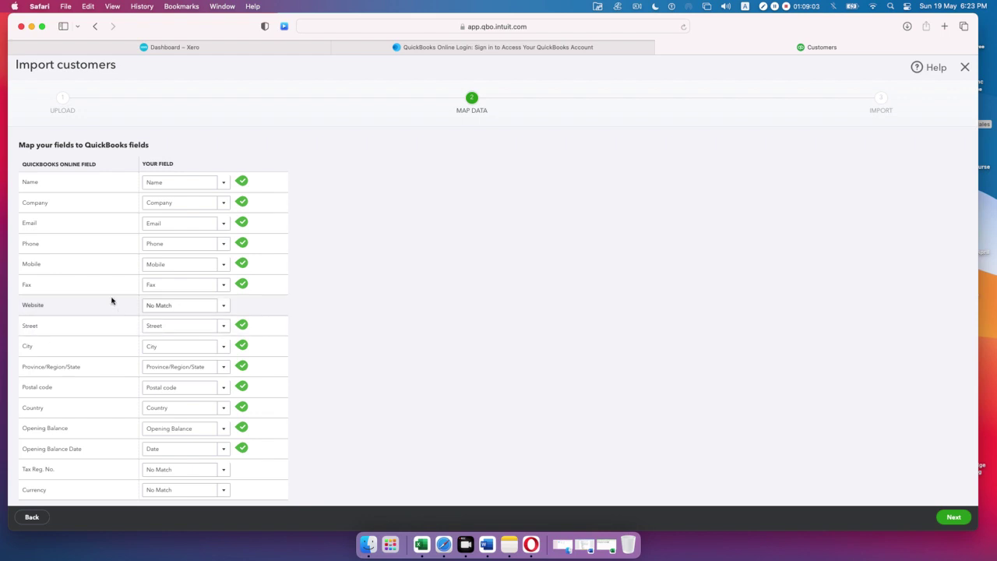
Step: Keep the Email field mapped to Email, accept the remaining field mappings, and import all the listed customers
click(224, 224)
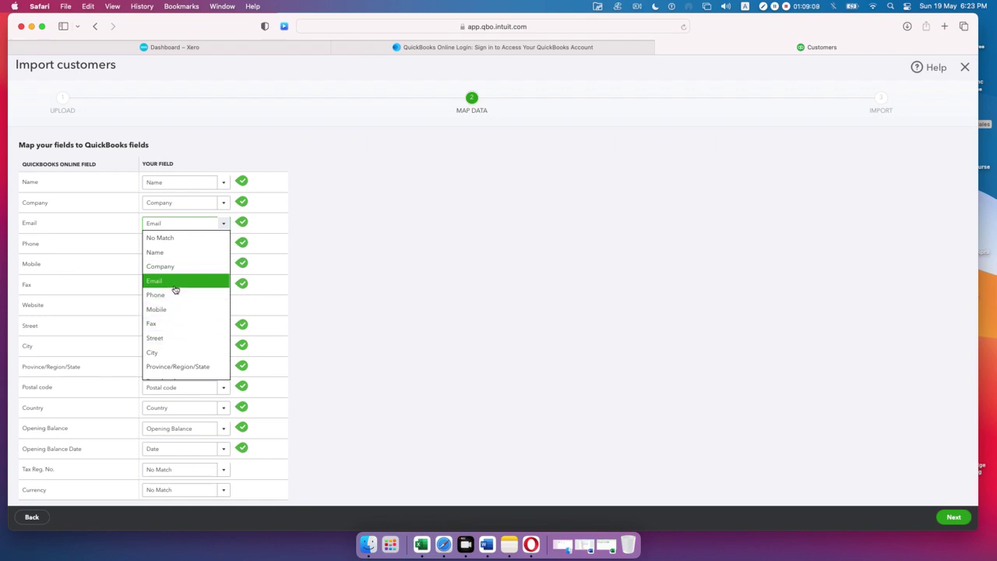
click(174, 285)
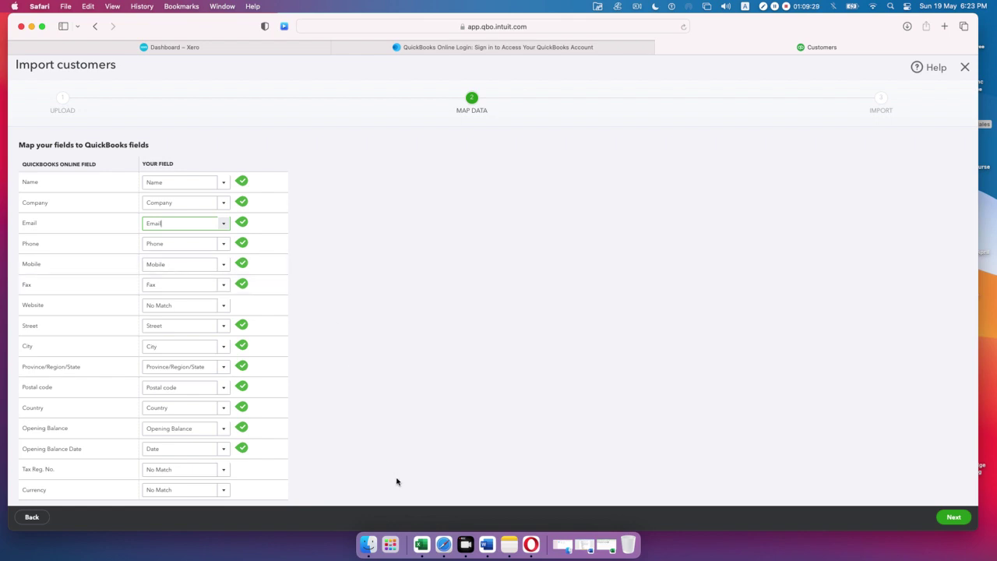
click(953, 518)
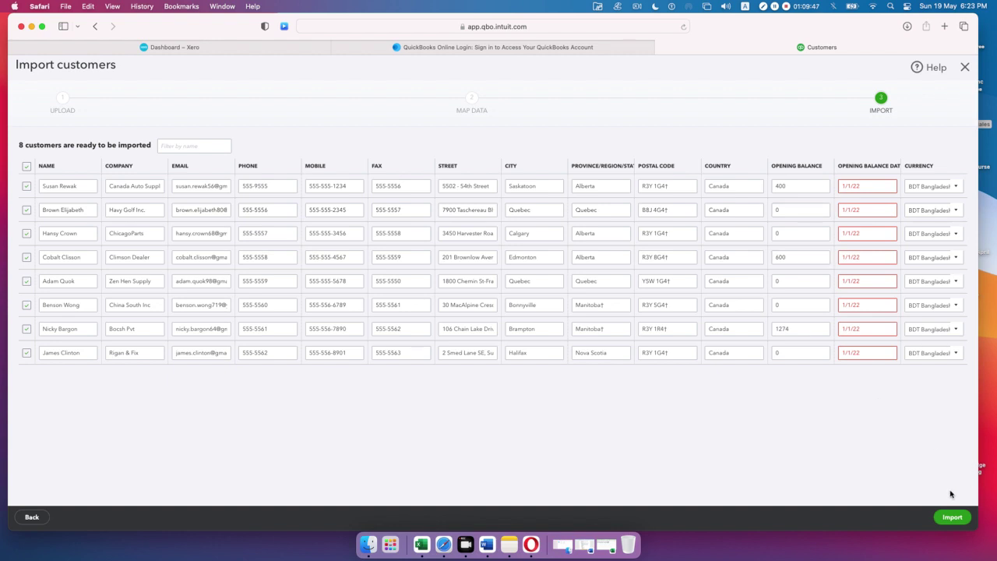
click(952, 517)
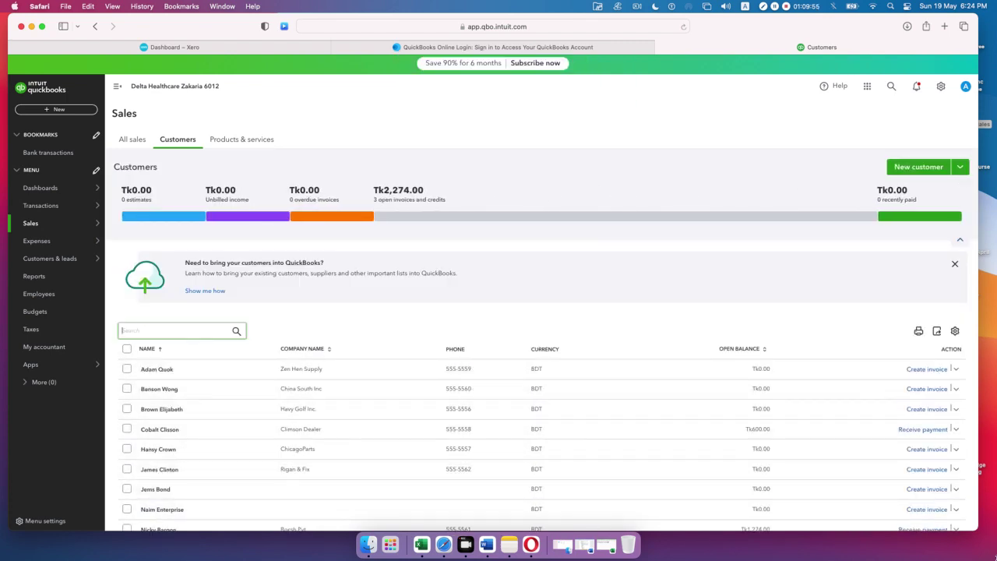
scroll(517, 382, down, 3)
scroll(517, 383, down, 1)
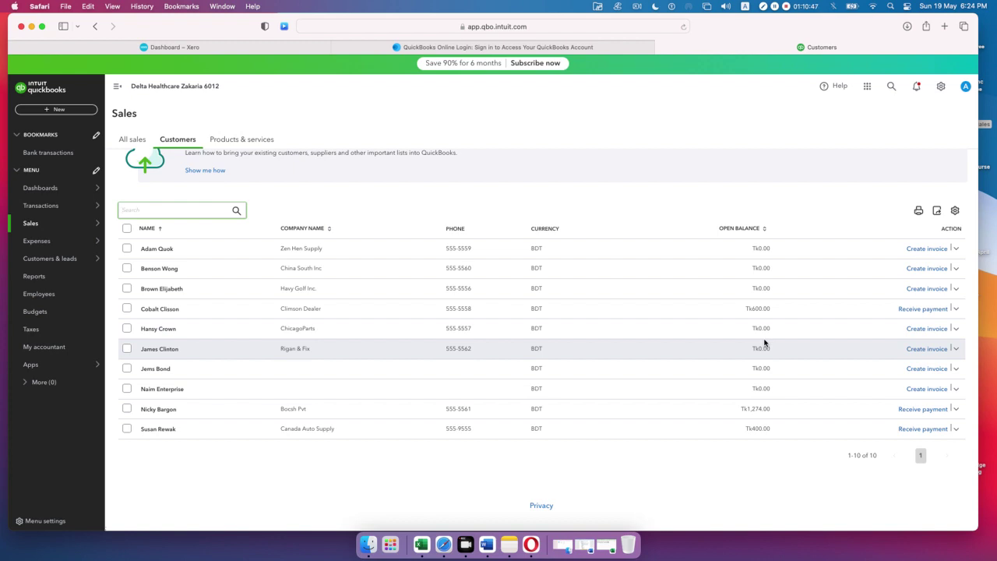
Step: Open the Taxes page and examine the types of tax that can be added, without adding one
click(29, 329)
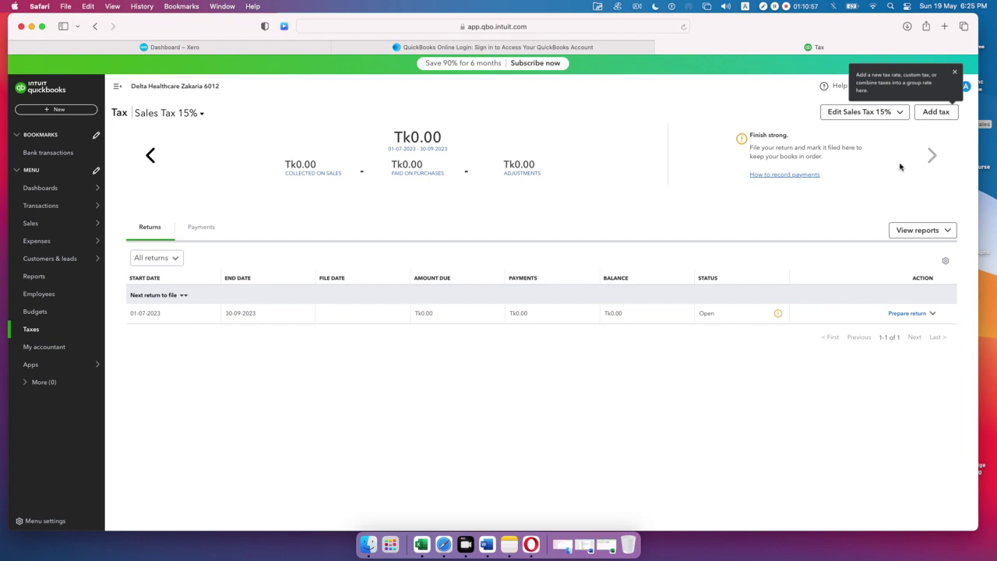
click(941, 115)
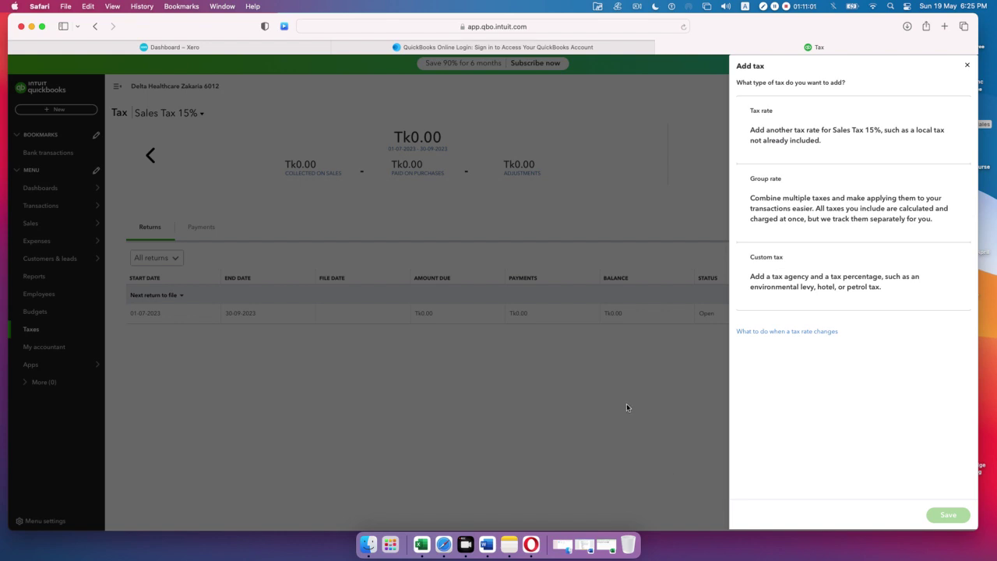
click(967, 67)
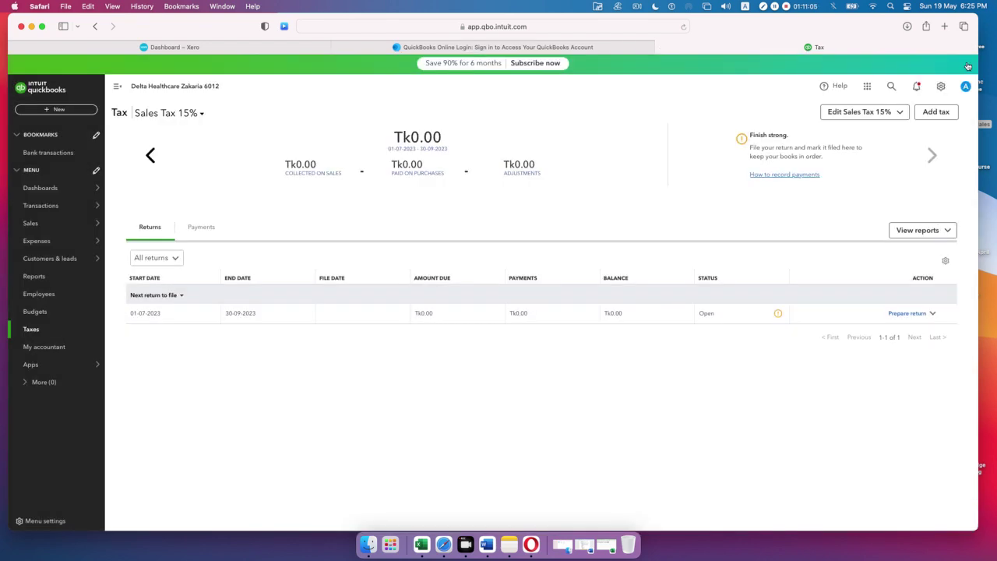
click(37, 333)
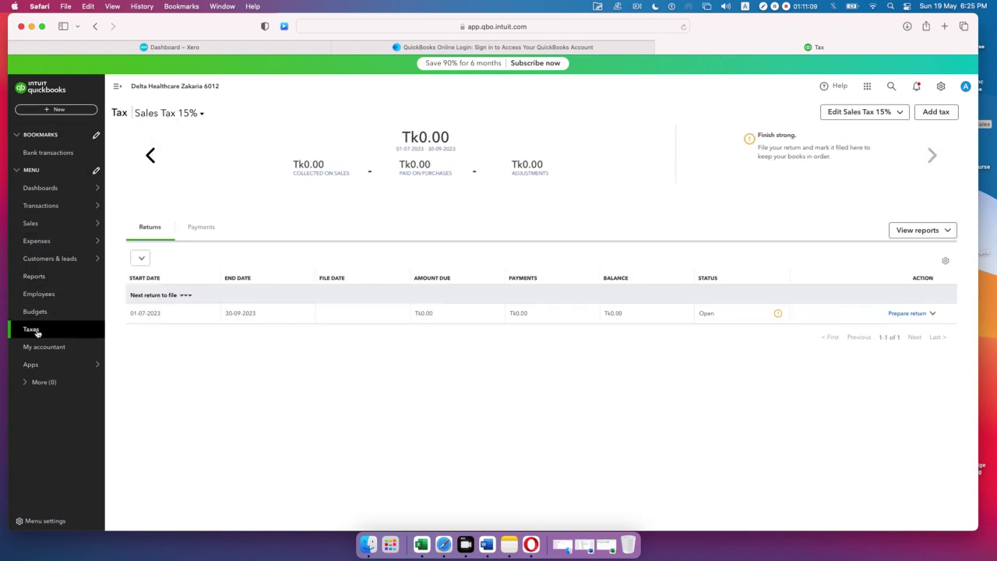
scroll(440, 398, down, 1)
scroll(441, 396, up, 1)
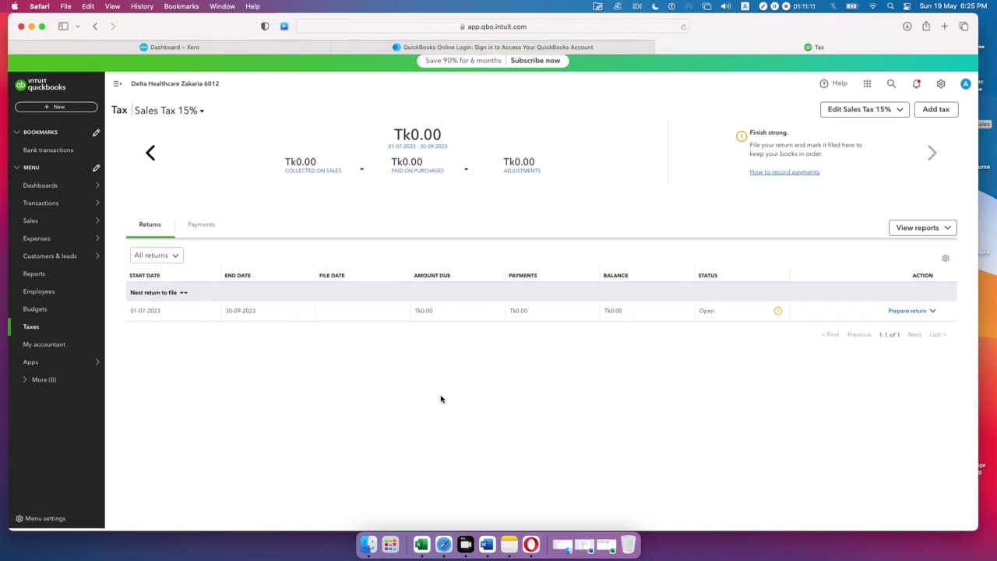
Step: Examine the edit options and available reports for Sales Tax 15%, and the tax types that can be added under Sales Tax 10%
click(901, 118)
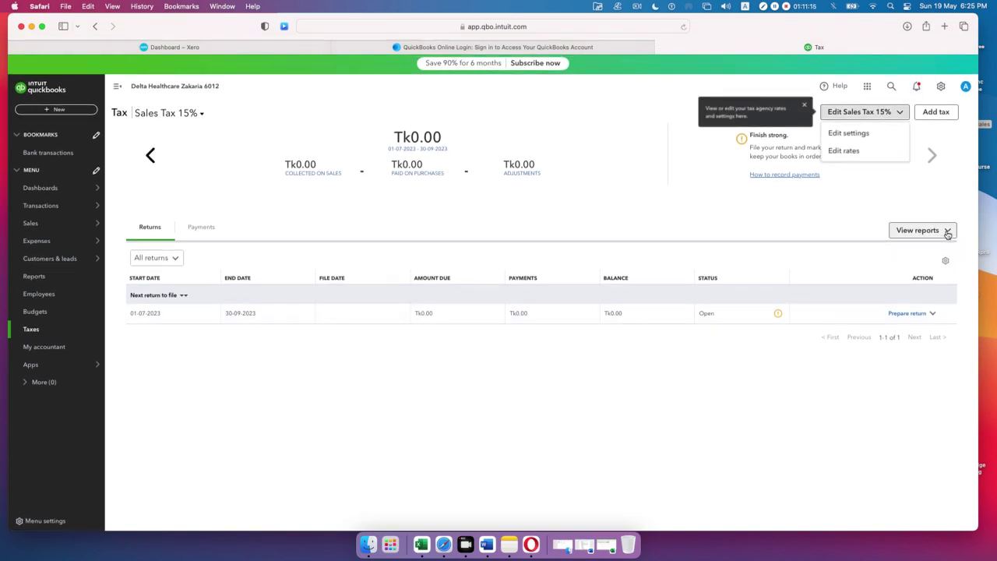
click(949, 230)
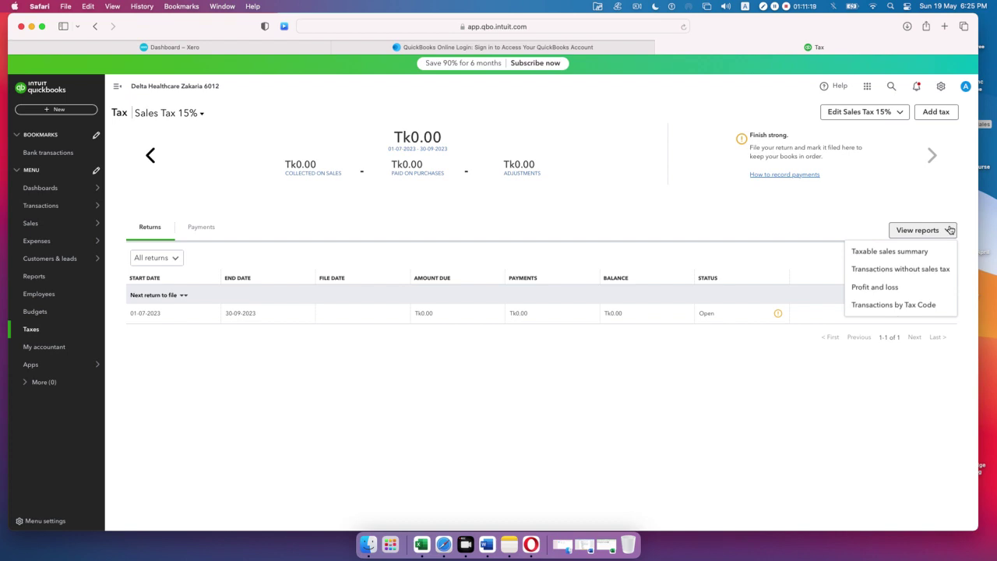
click(926, 185)
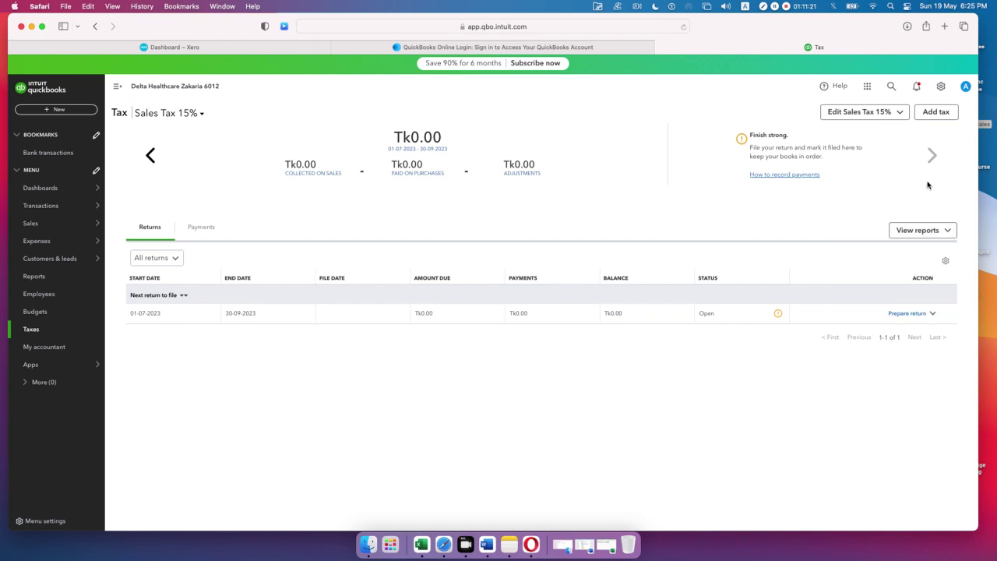
click(150, 155)
click(937, 113)
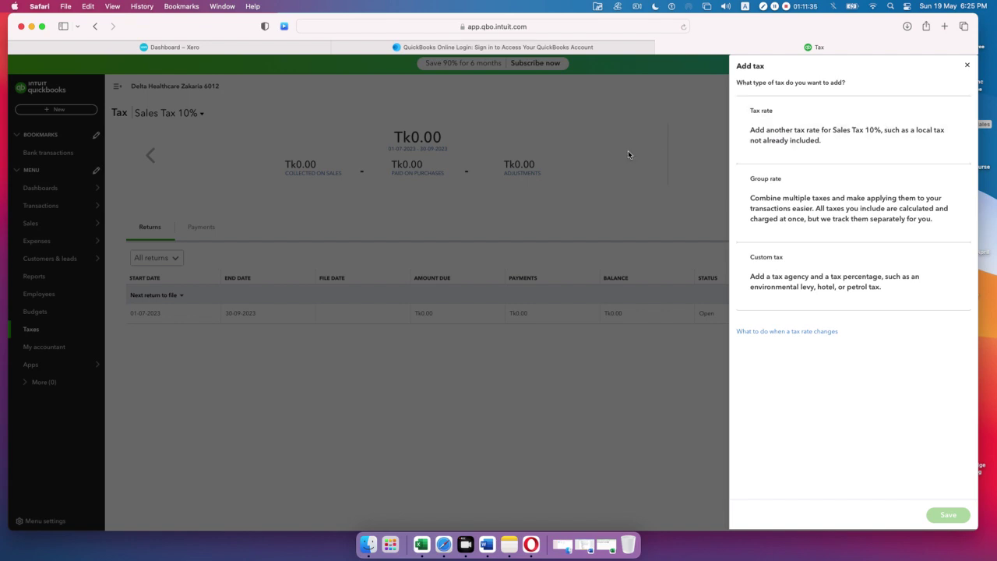
click(966, 67)
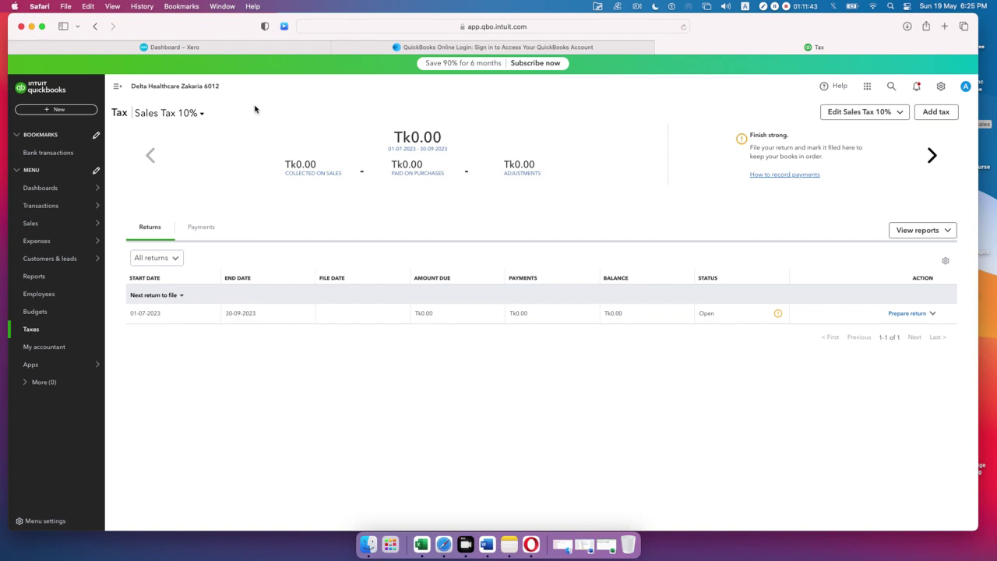
Step: Examine the actions available for the open Sales Tax 15% return and go back to Sales Tax 10%
click(202, 115)
click(932, 154)
click(931, 314)
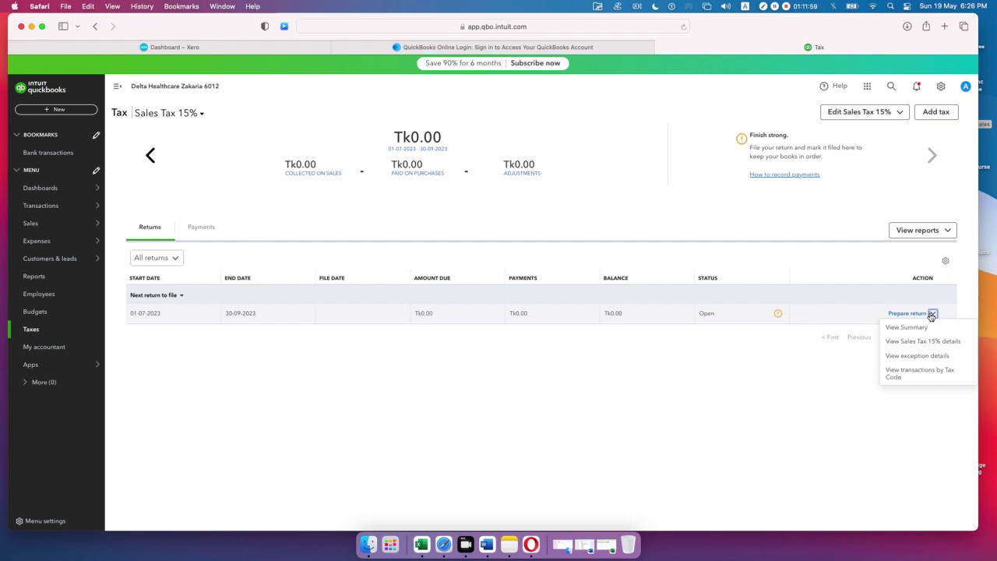
click(638, 379)
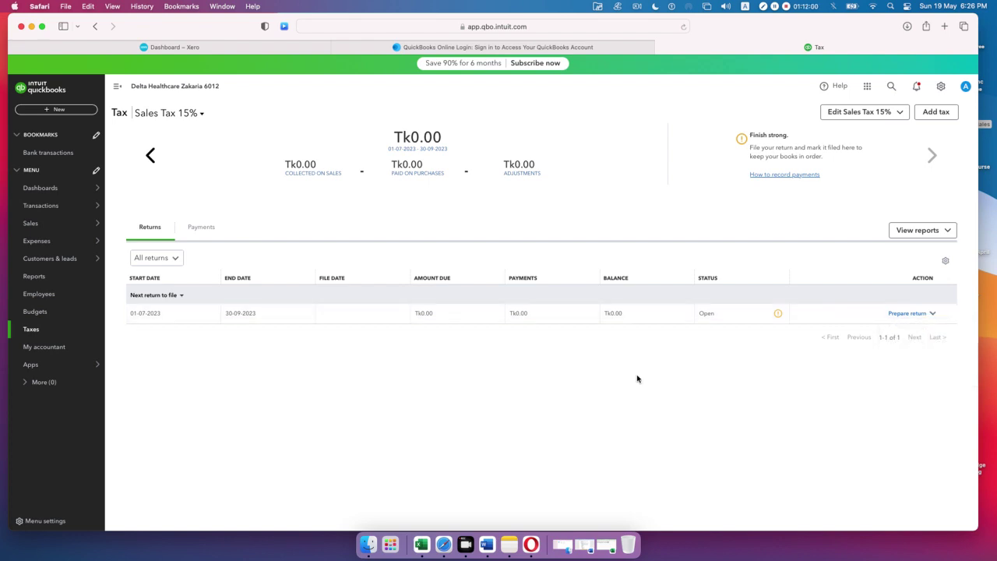
click(150, 156)
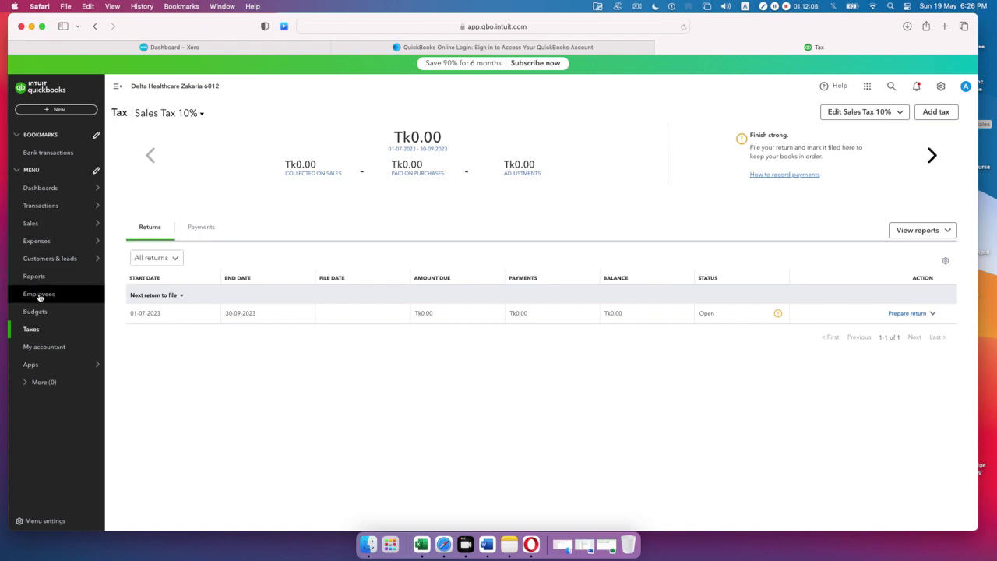
Step: Reload the Taxes page and examine the display density and rows-per-page options of the Sales Tax 10% returns list
click(35, 331)
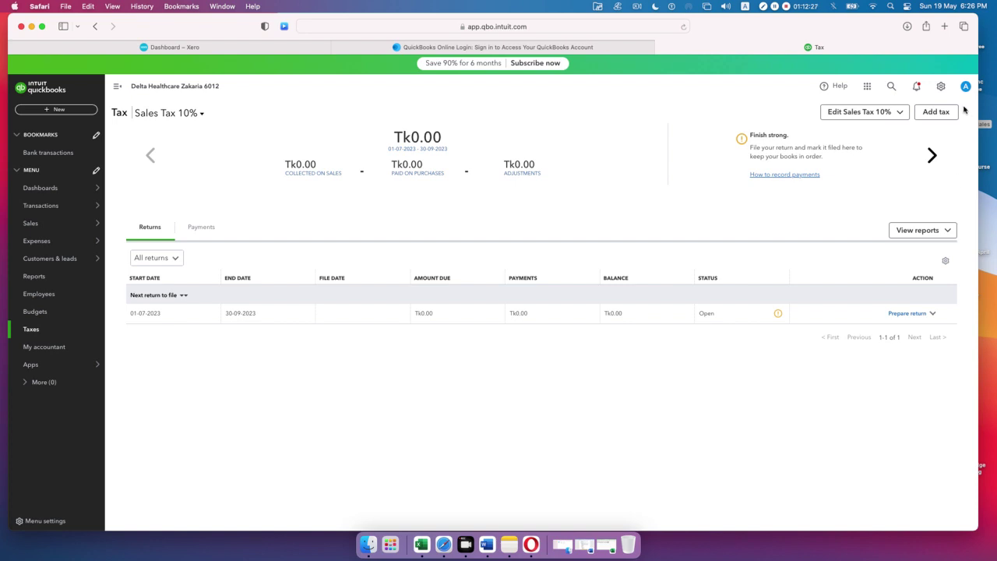
click(683, 27)
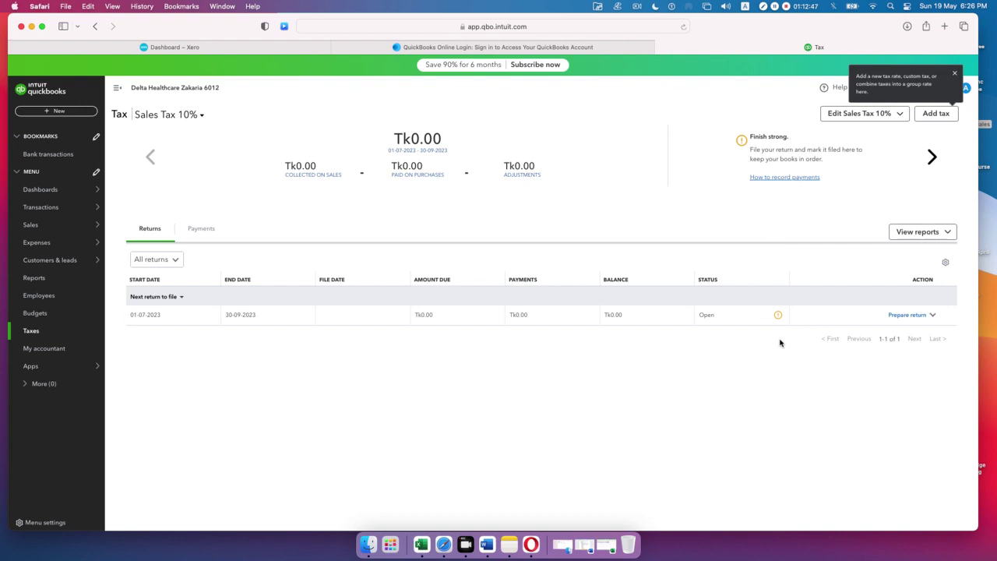
scroll(778, 341, down, 1)
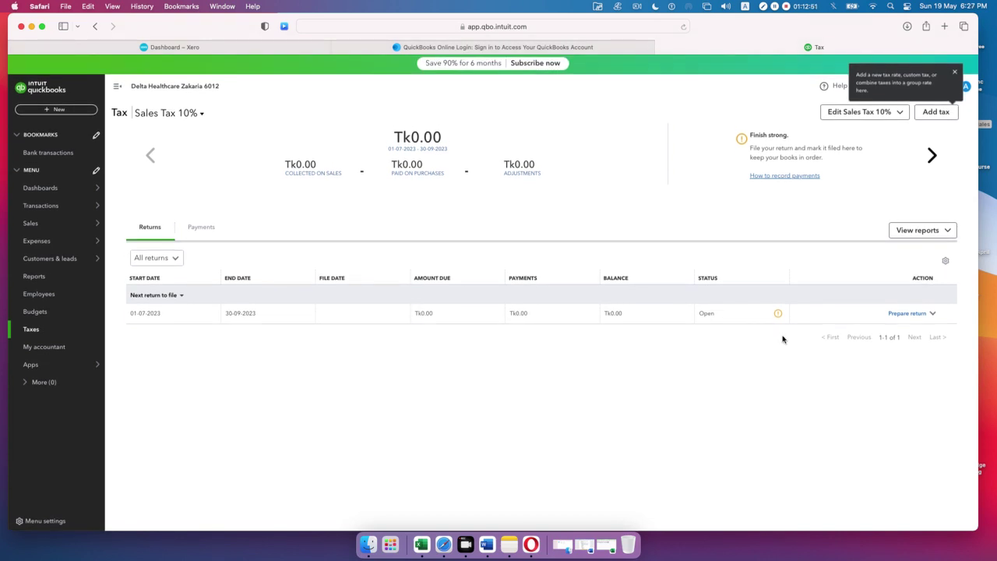
click(945, 262)
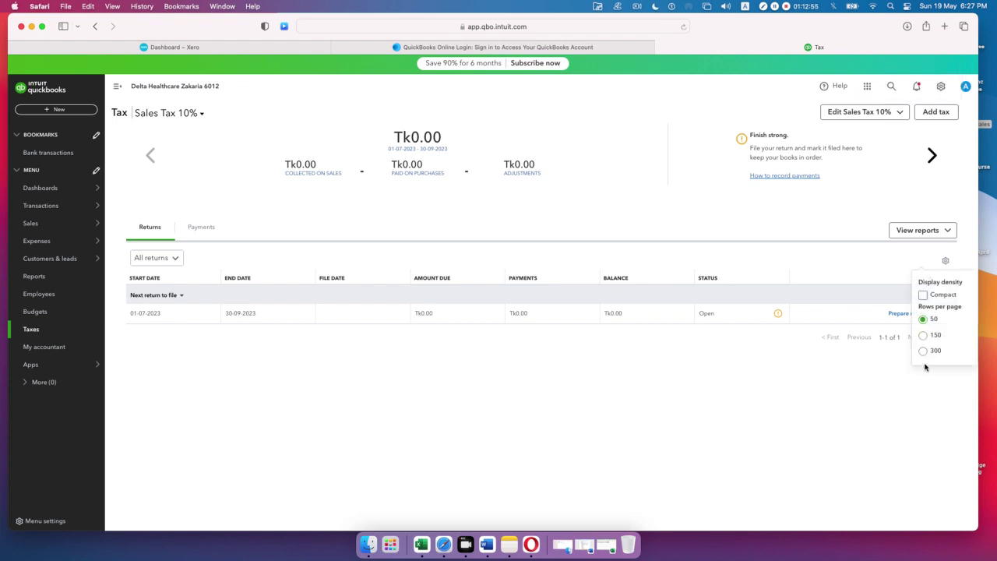
click(936, 185)
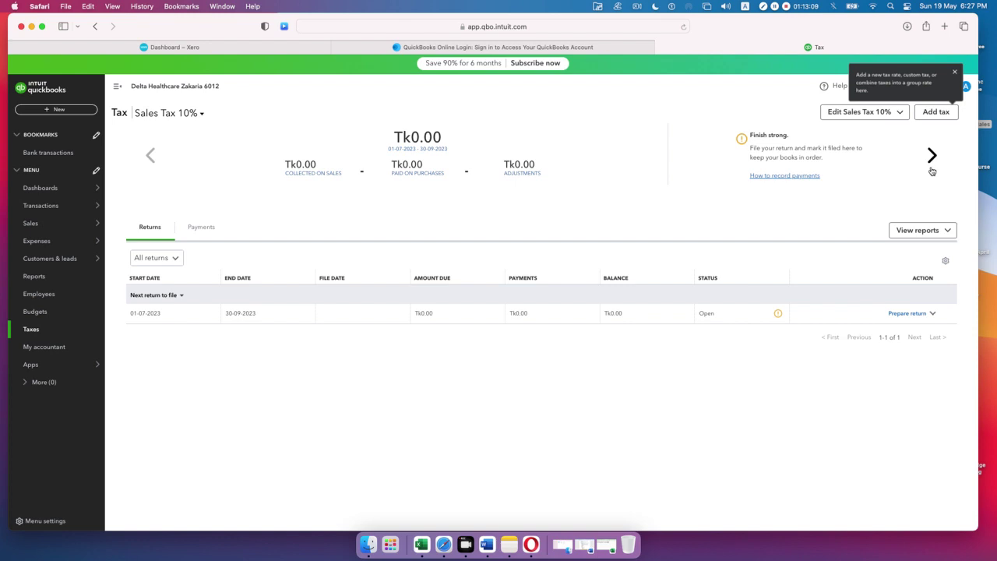
Step: Examine the status filter options for Sales Tax 10% returns and the tax payments list, and return to the returns list
click(176, 262)
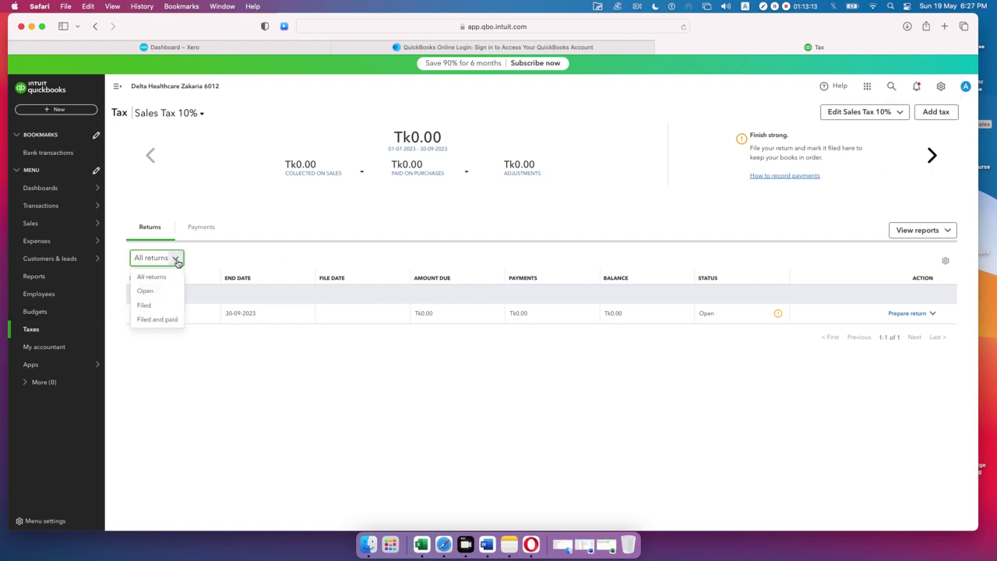
click(202, 358)
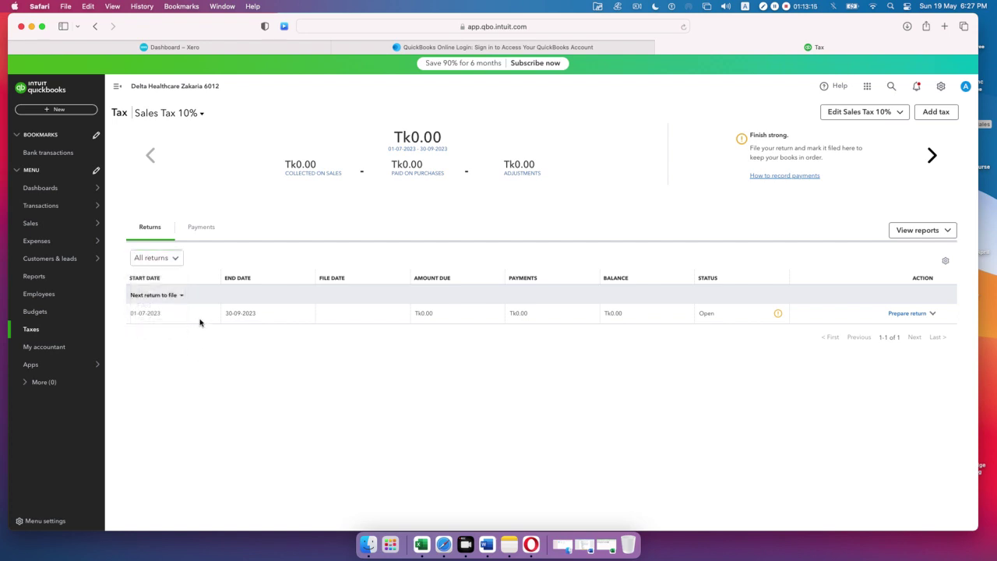
click(200, 229)
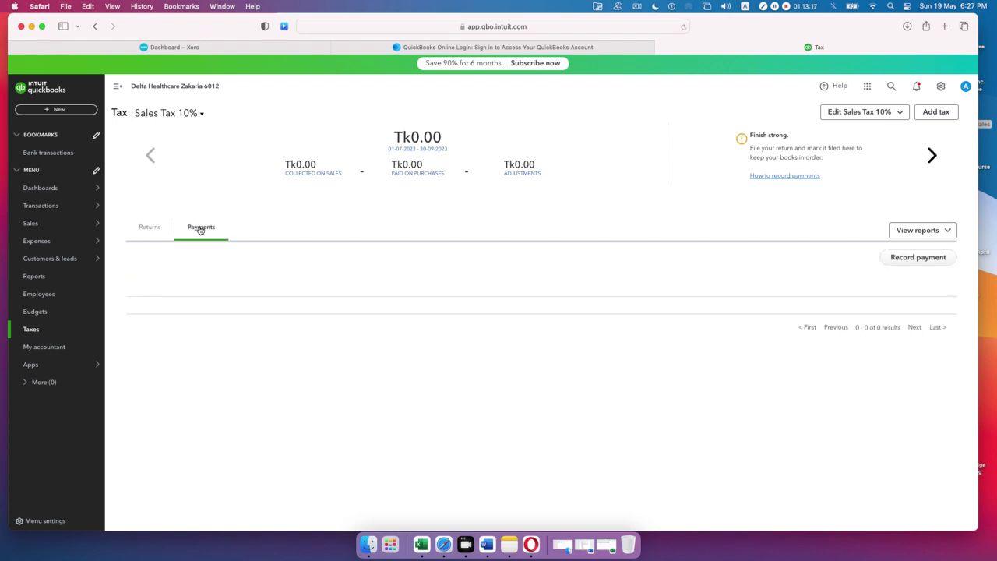
click(155, 230)
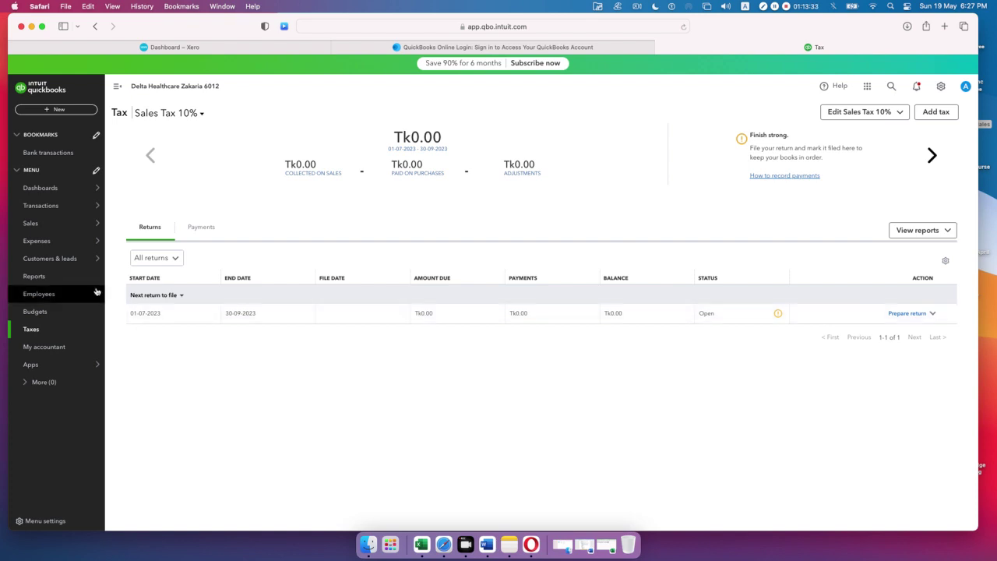
Step: Open the list of all sales transactions and dismiss the introductory tip to review the open invoices
mouse_move(78, 206)
mouse_move(98, 224)
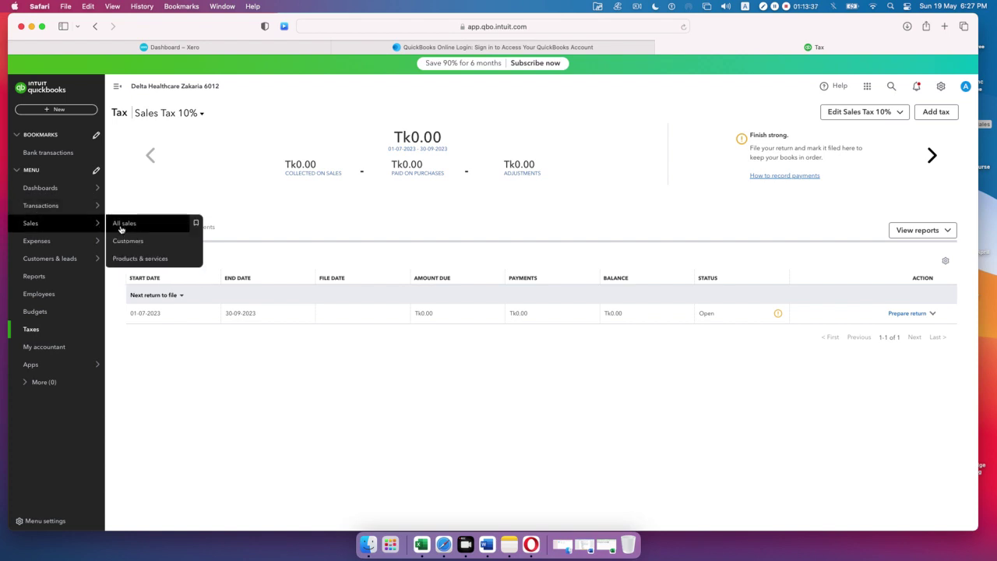
click(122, 224)
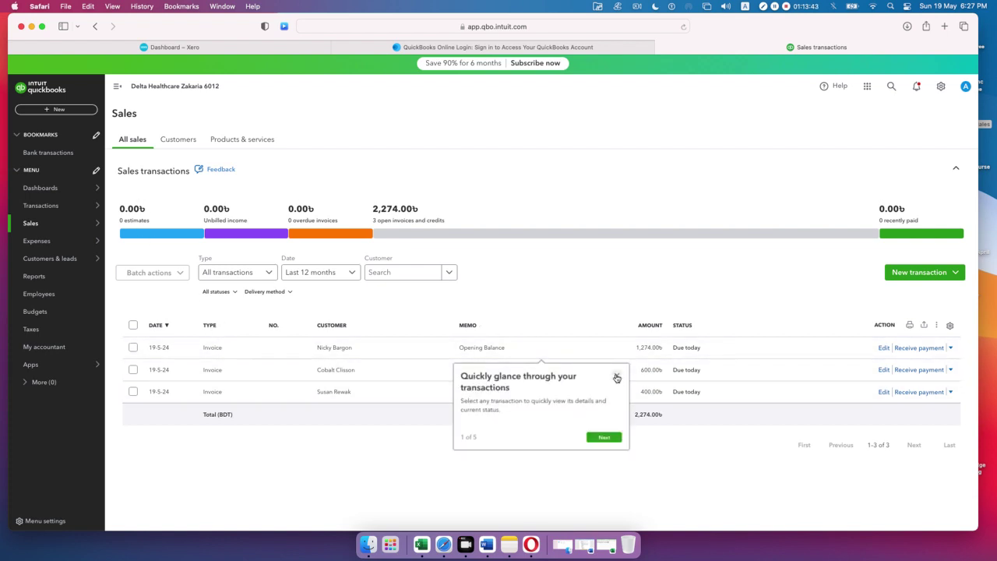
click(616, 377)
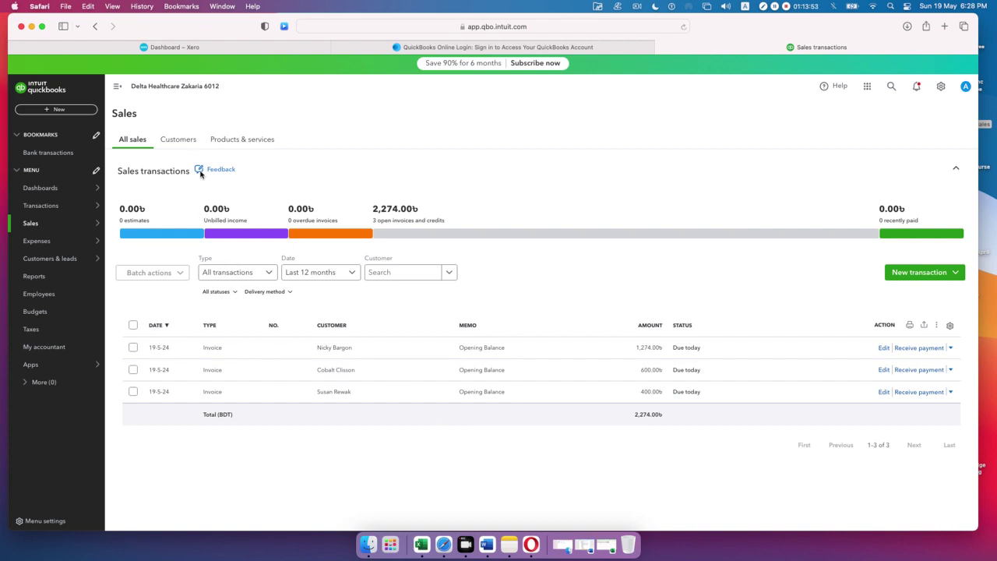
Step: Review the customer list, view the record of the customer from Rigan & Fix, and return to the list
click(177, 138)
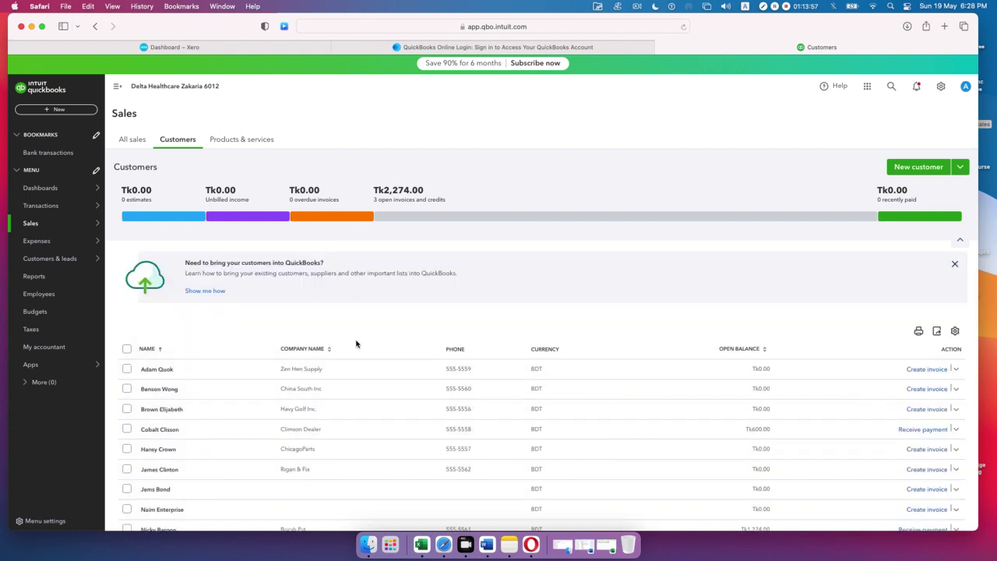
scroll(356, 343, down, 3)
click(288, 352)
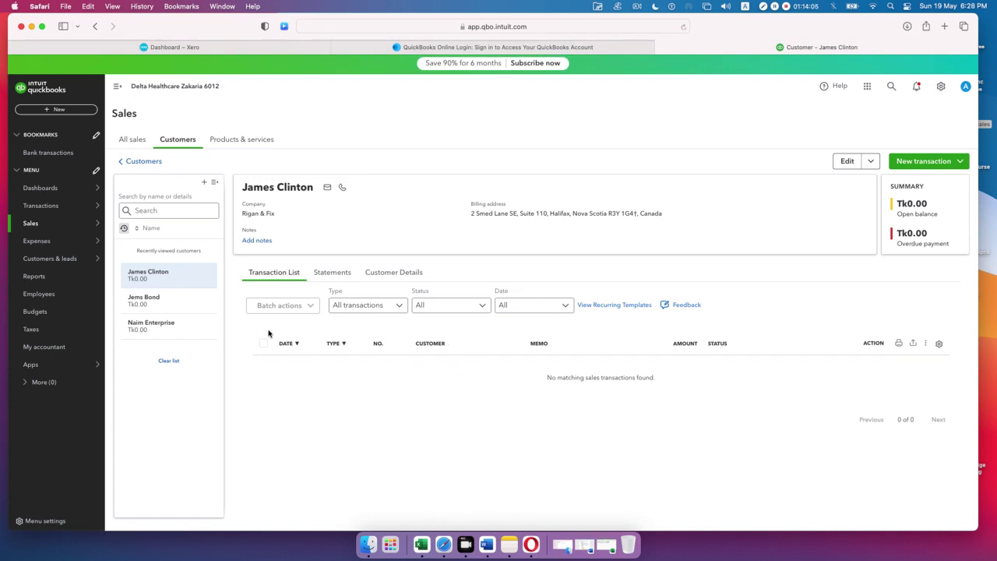
click(182, 142)
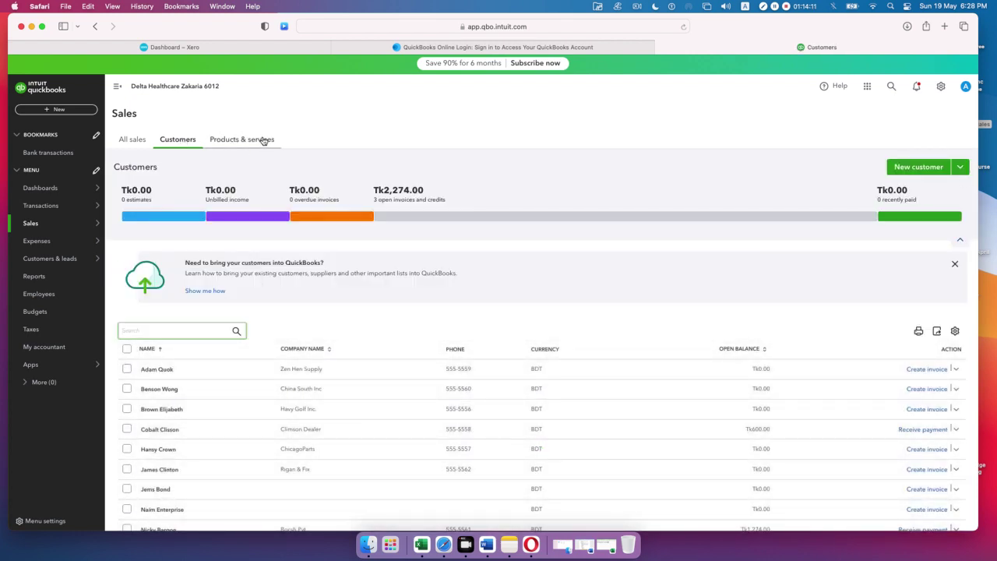
Step: Open Products & services and examine the item types that can be added, without adding one
click(263, 141)
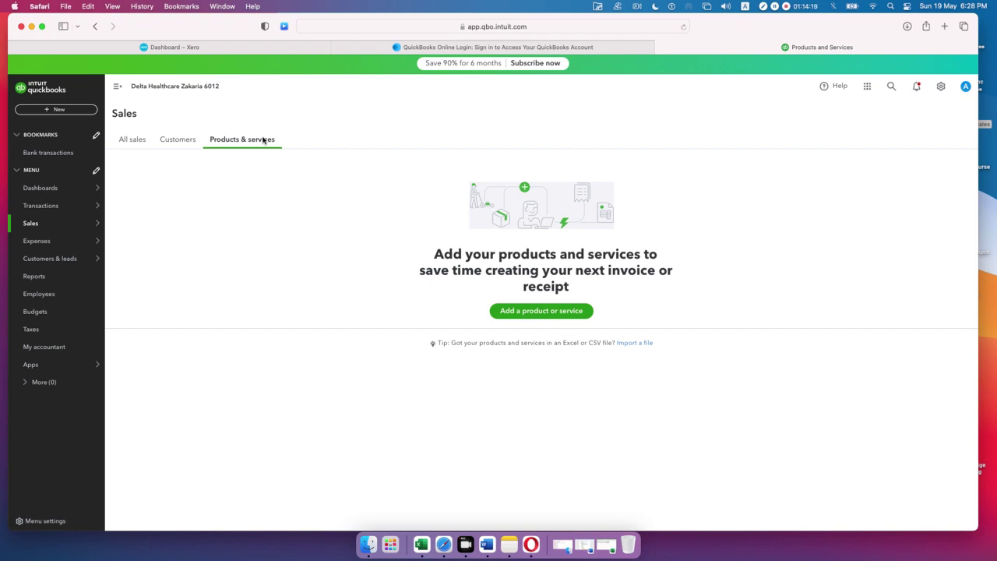
click(557, 317)
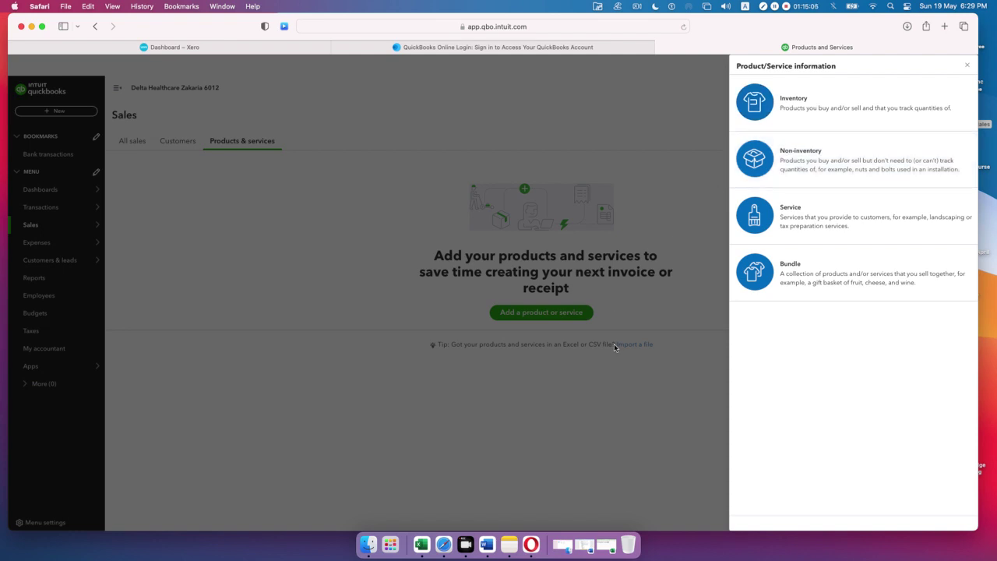
click(967, 67)
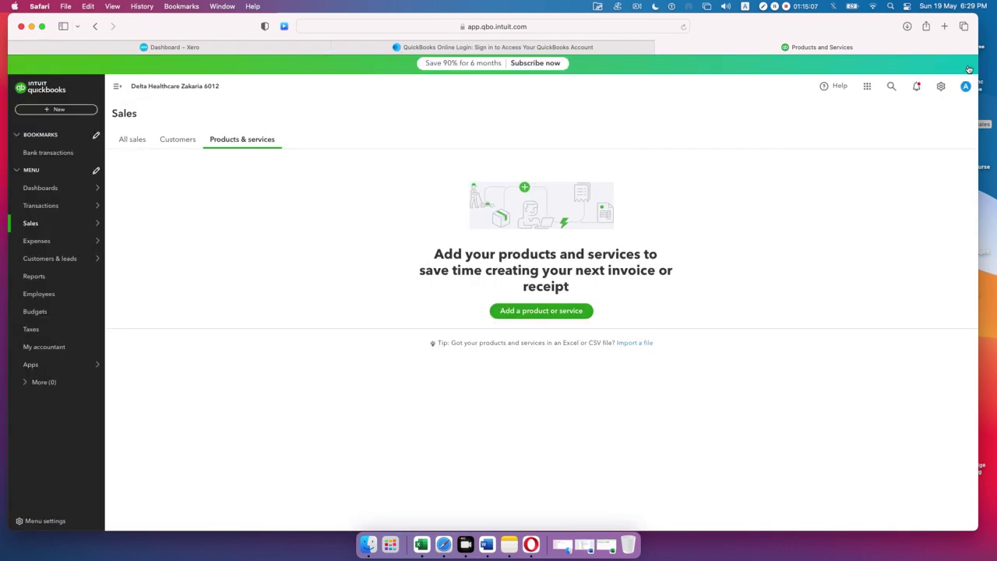
Step: Upgrade the company's QuickBooks subscription to the Advanced plan and return to the company home page
click(941, 87)
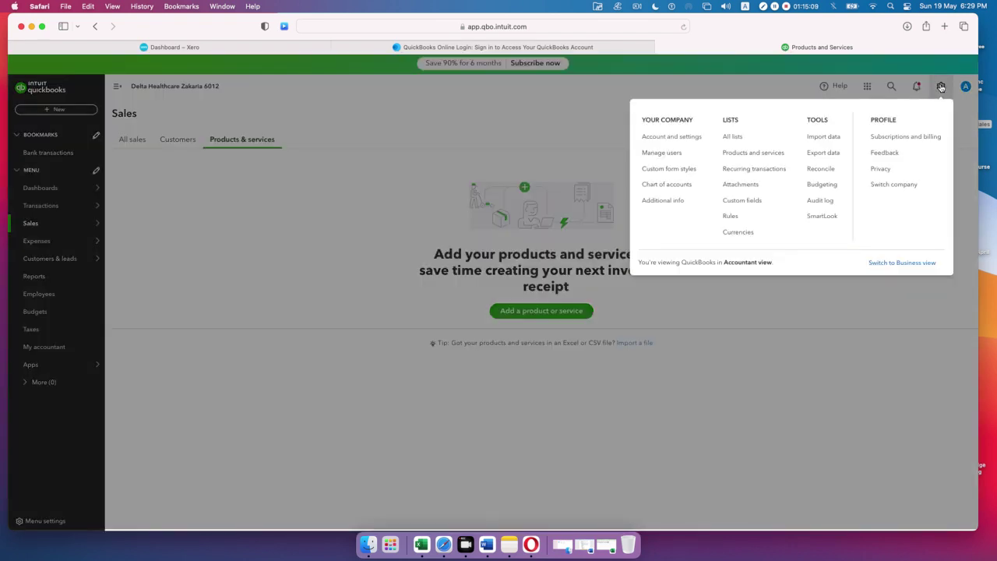
click(898, 138)
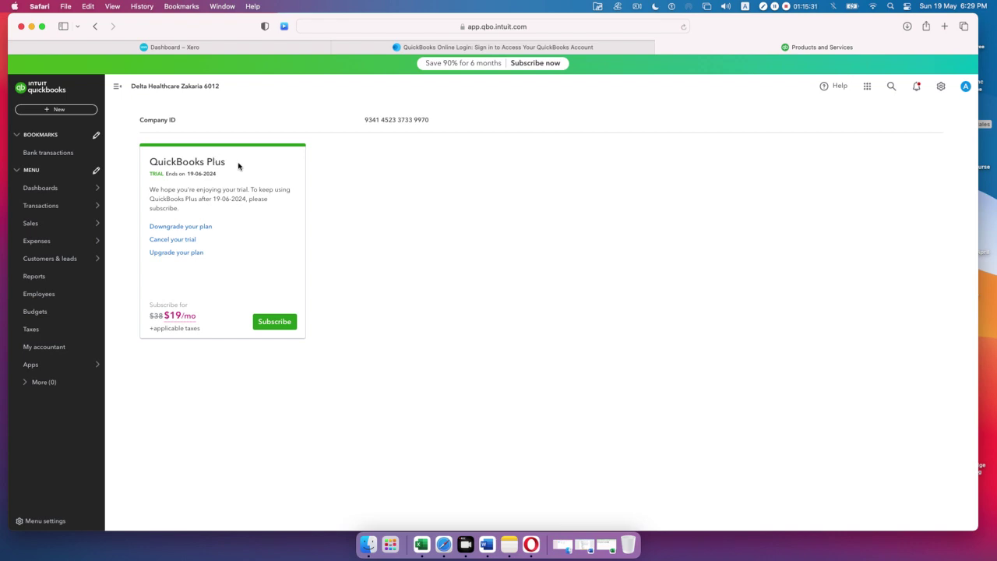
click(171, 253)
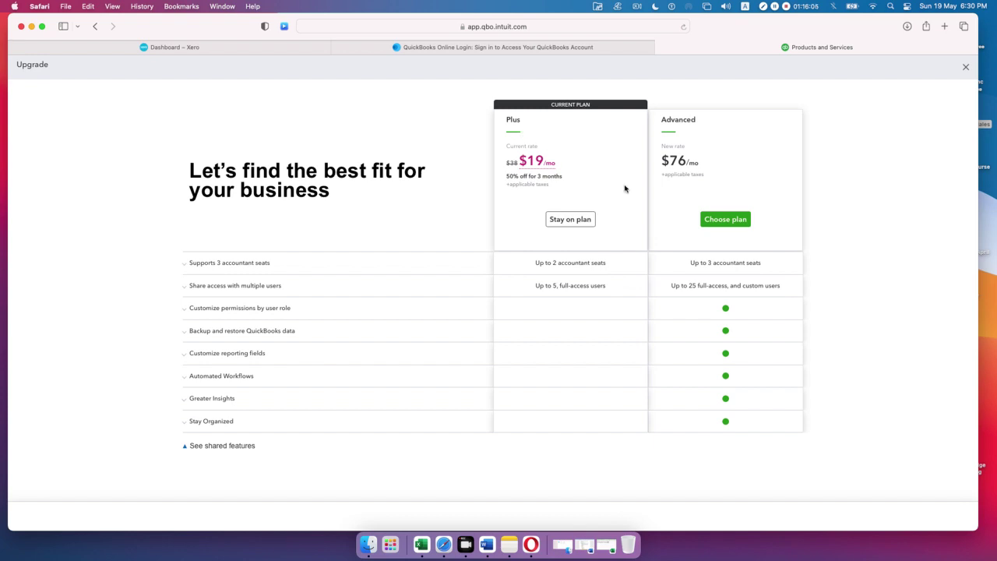
click(729, 221)
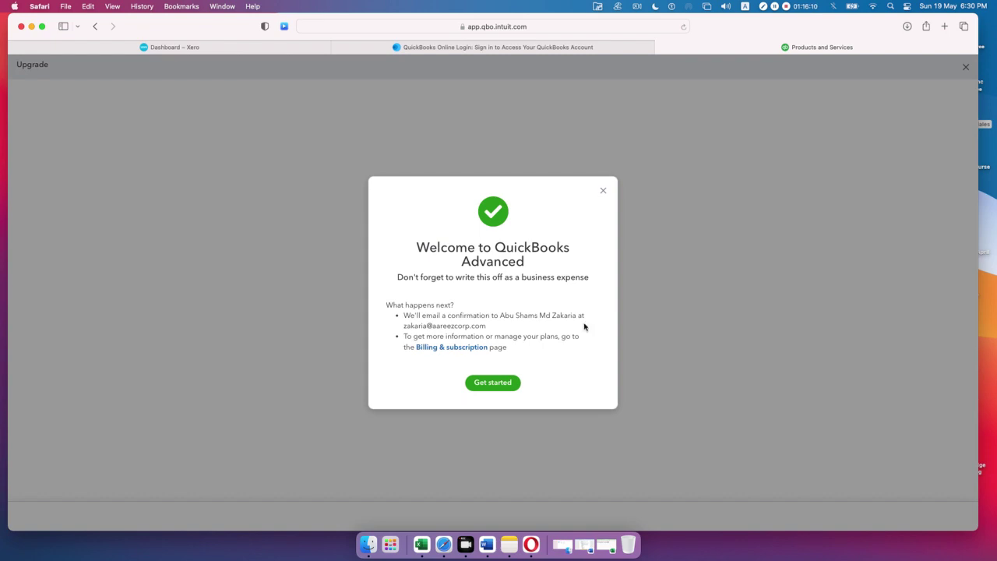
click(503, 384)
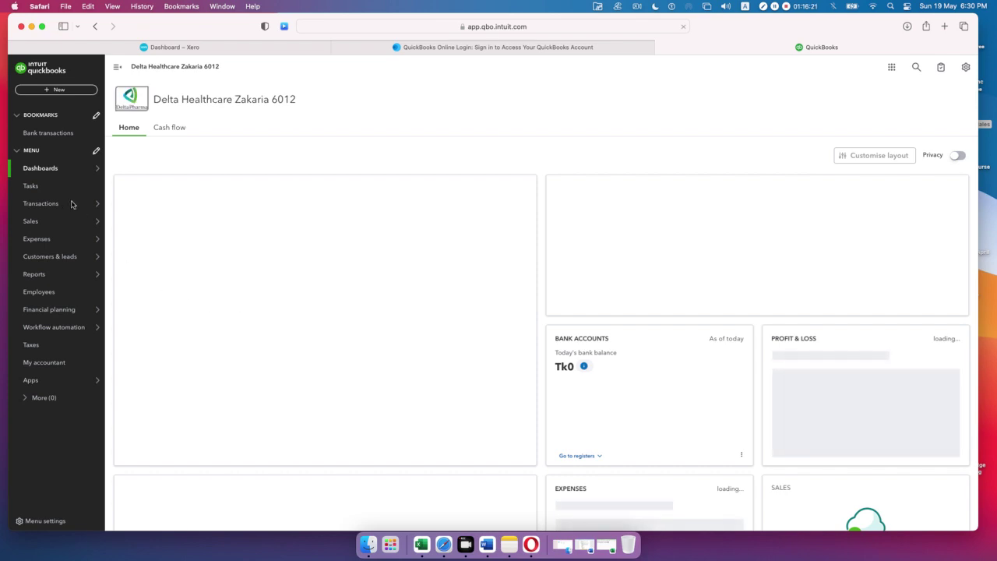
Step: Open the sales transactions, go to Products & services, and dismiss the introduction to the new plan's tools
mouse_move(47, 226)
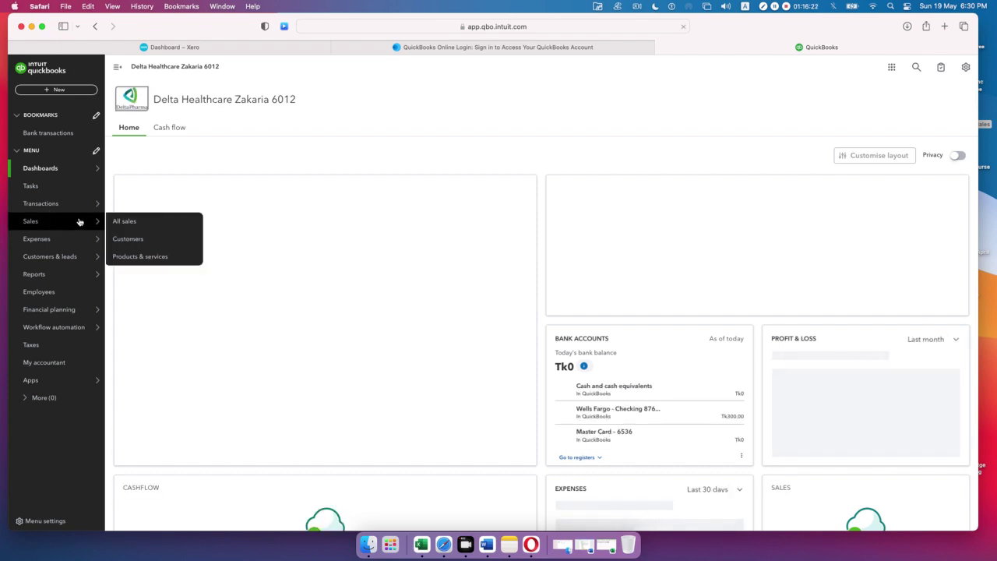
click(124, 222)
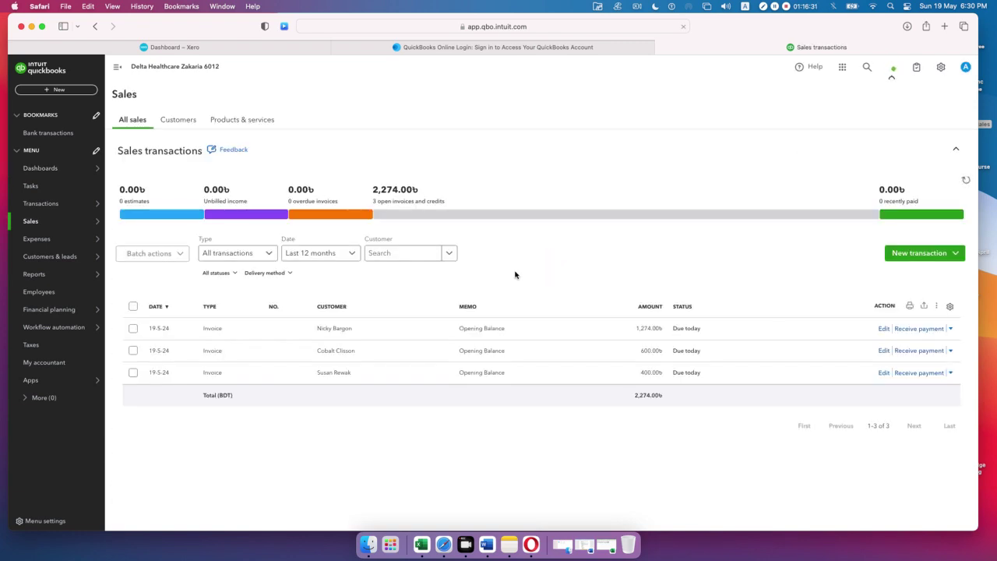
click(229, 119)
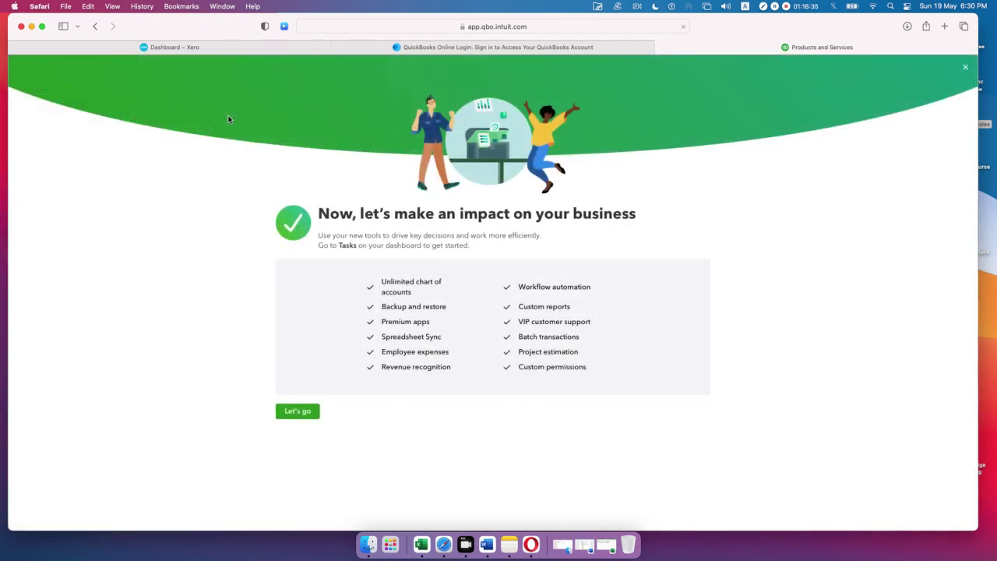
click(965, 68)
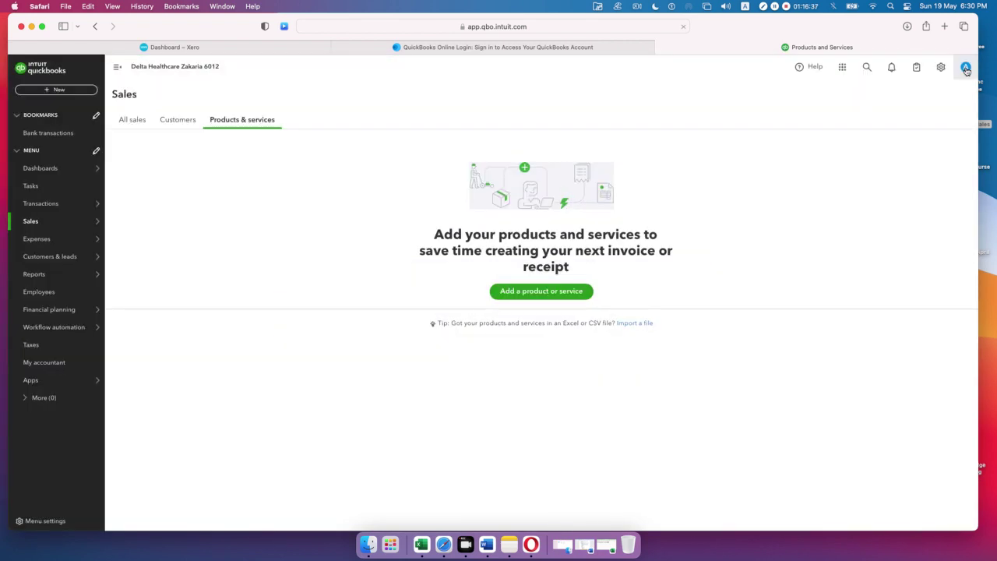
Step: Start a new product of type Inventory and name it Hand Cloves
click(554, 292)
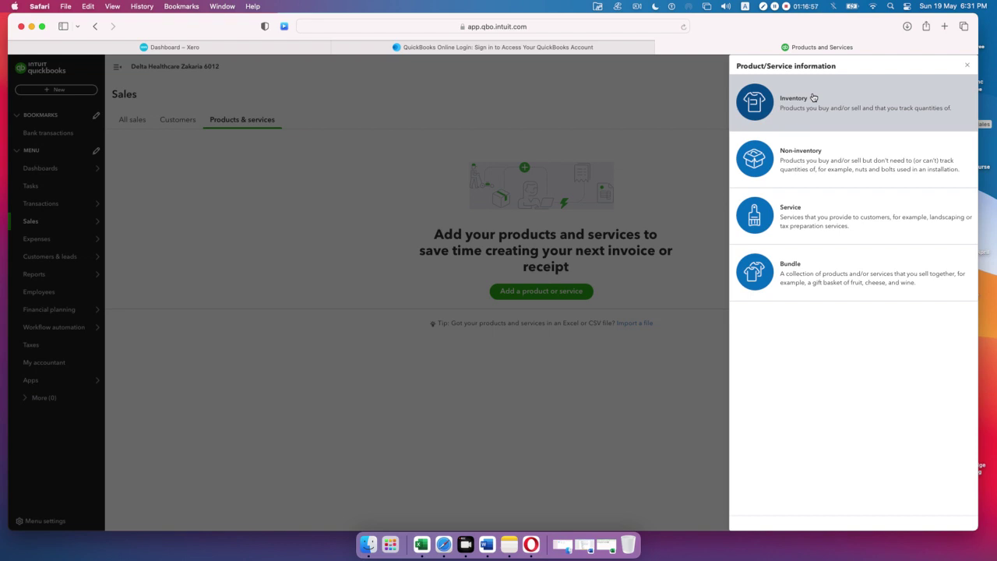
click(810, 99)
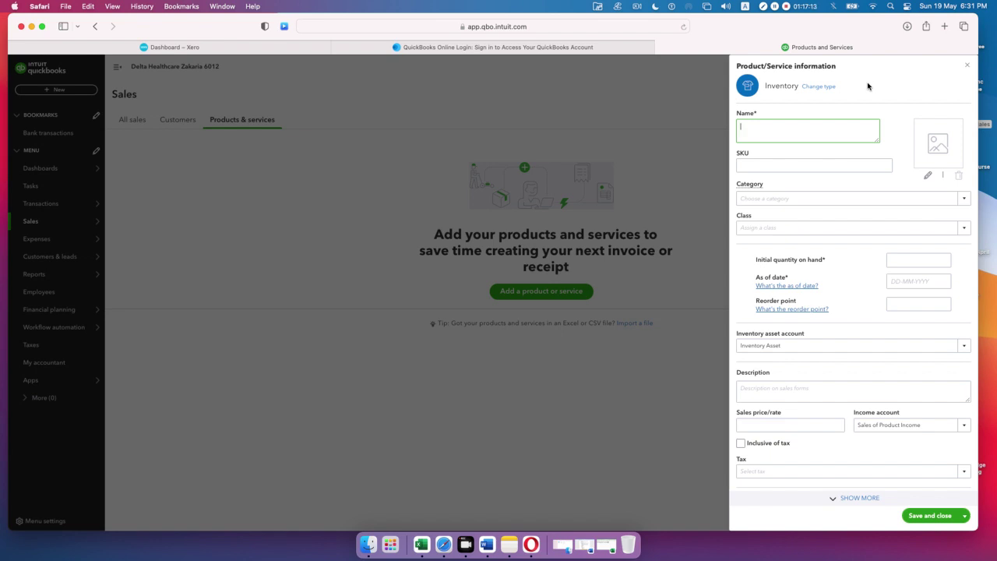
text(Hand Cloves)
Step: Create a new category named Inventory and assign it to the Hand Cloves item
click(966, 201)
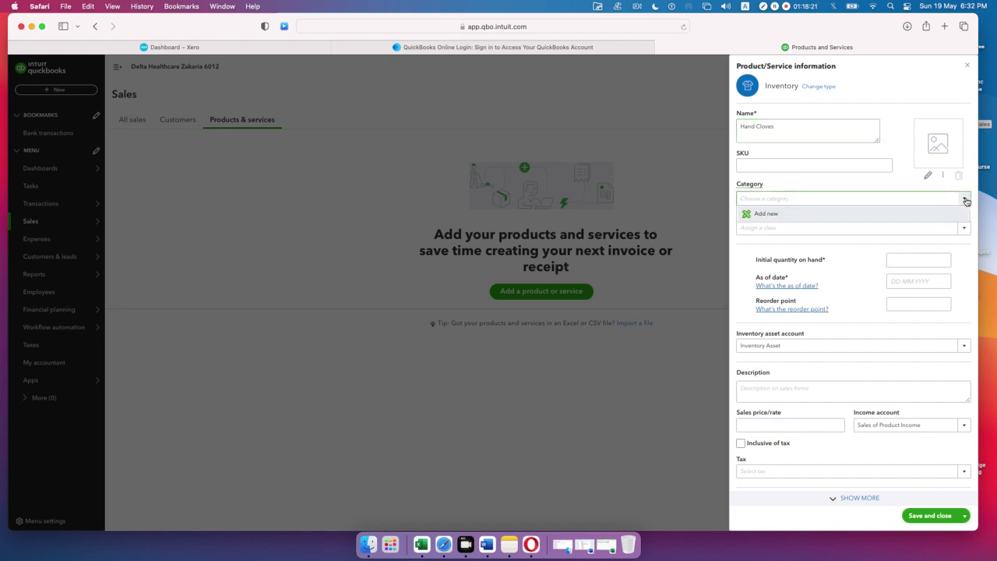
click(768, 203)
click(766, 216)
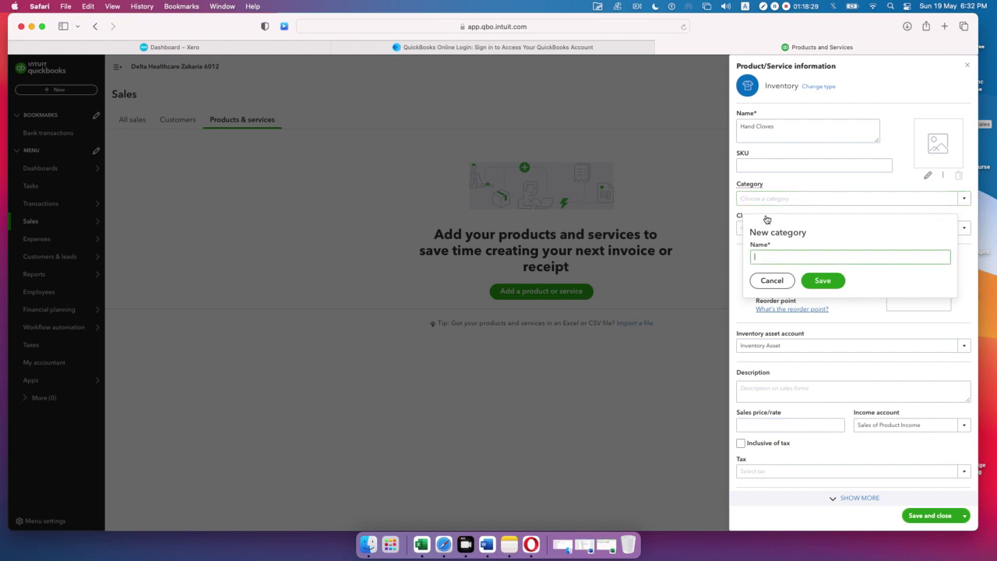
text(Inventory)
click(822, 282)
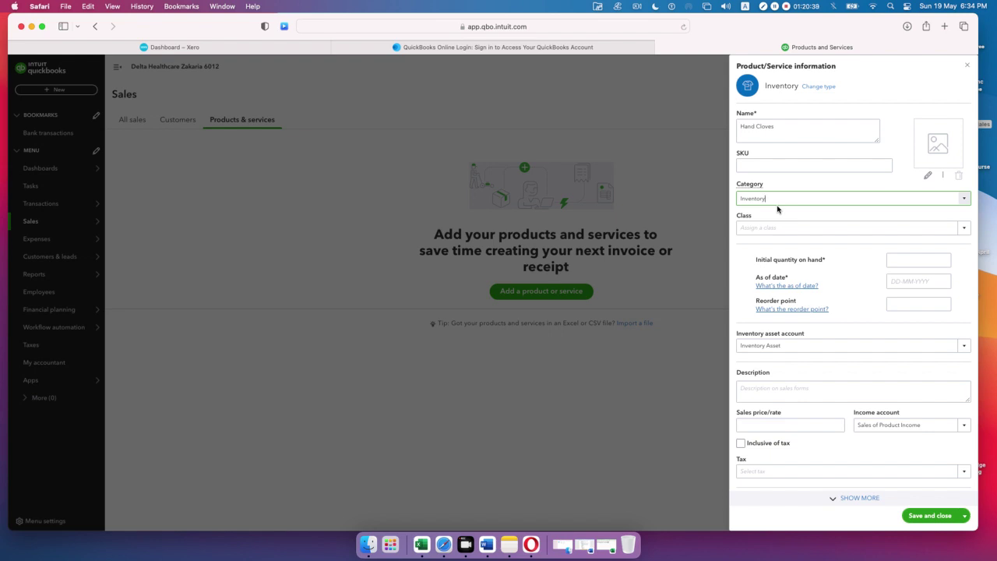
Step: Check the class choices without assigning one, and set the initial quantity on hand to 50
click(962, 230)
click(962, 233)
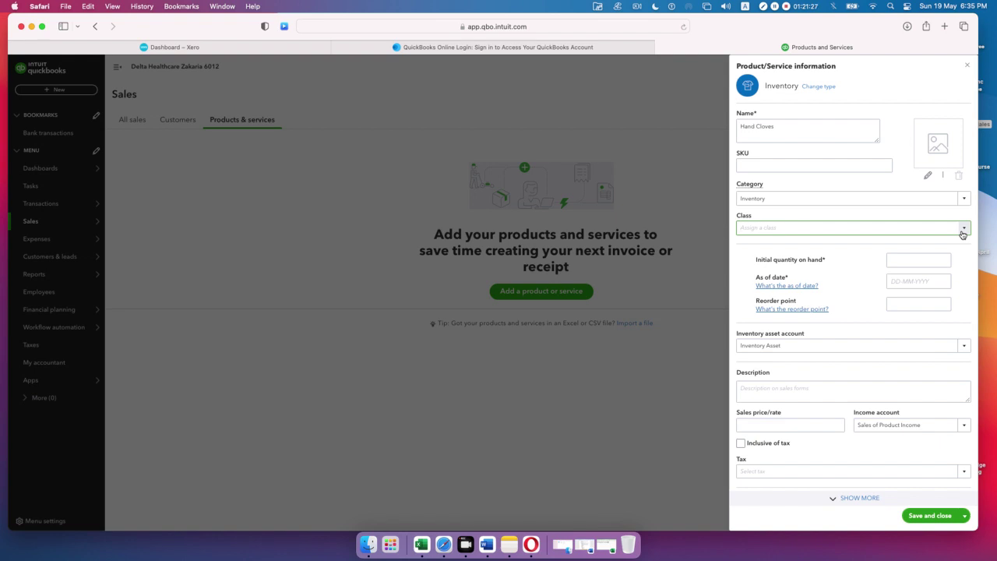
click(919, 260)
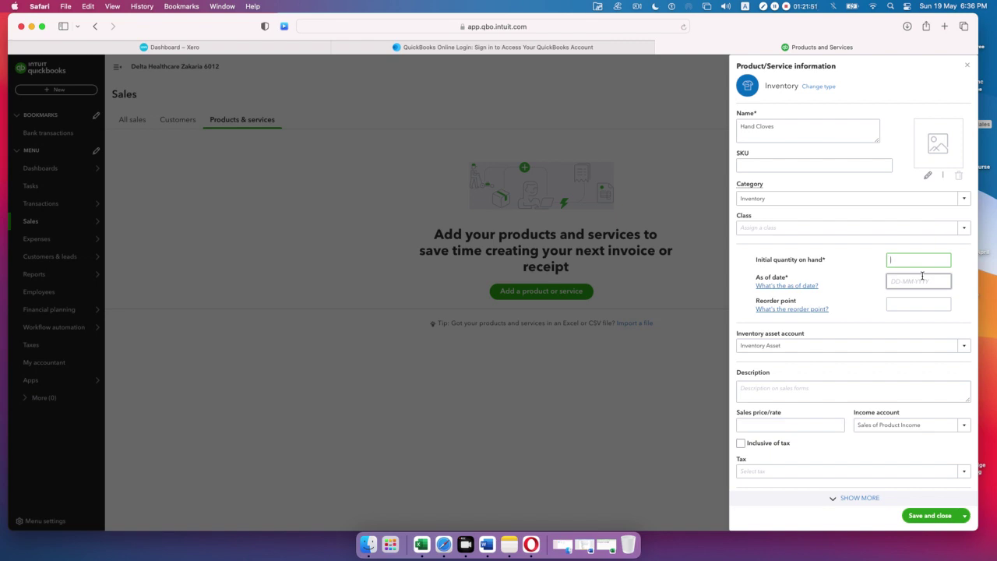
text(50)
Step: Set the as-of date of the initial quantity to 01-01-2022
click(911, 282)
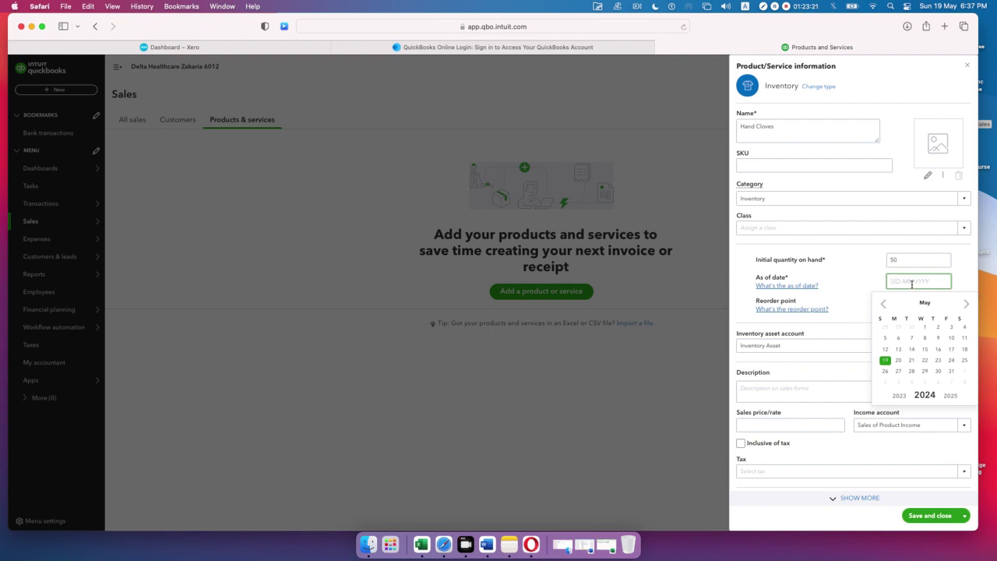
click(899, 396)
click(900, 396)
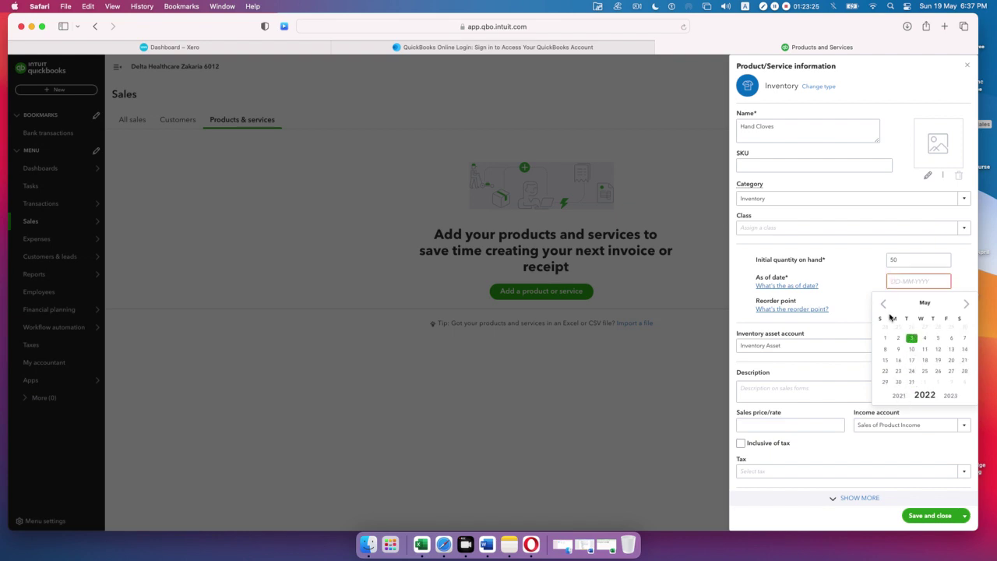
click(883, 305)
click(883, 305)
click(883, 304)
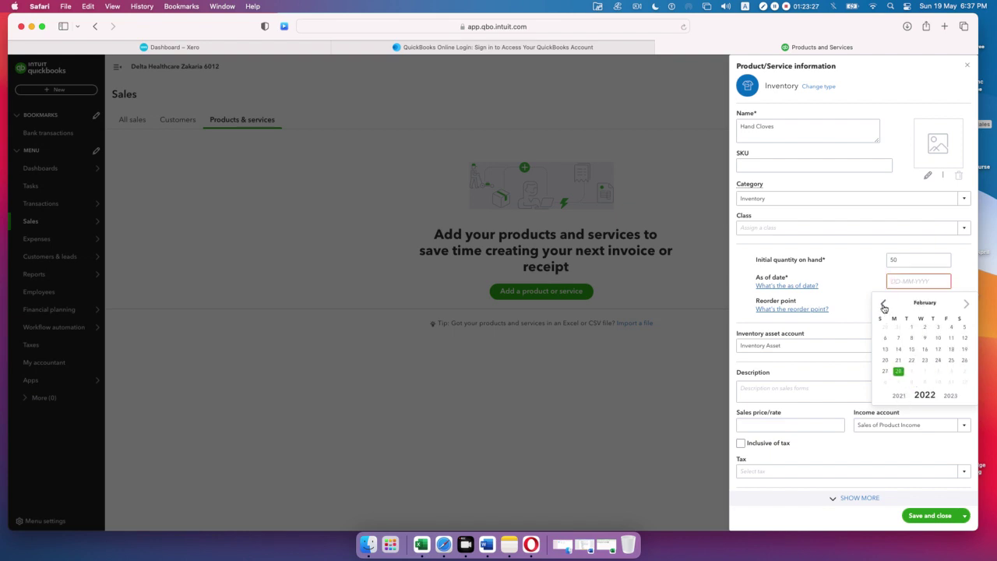
click(883, 305)
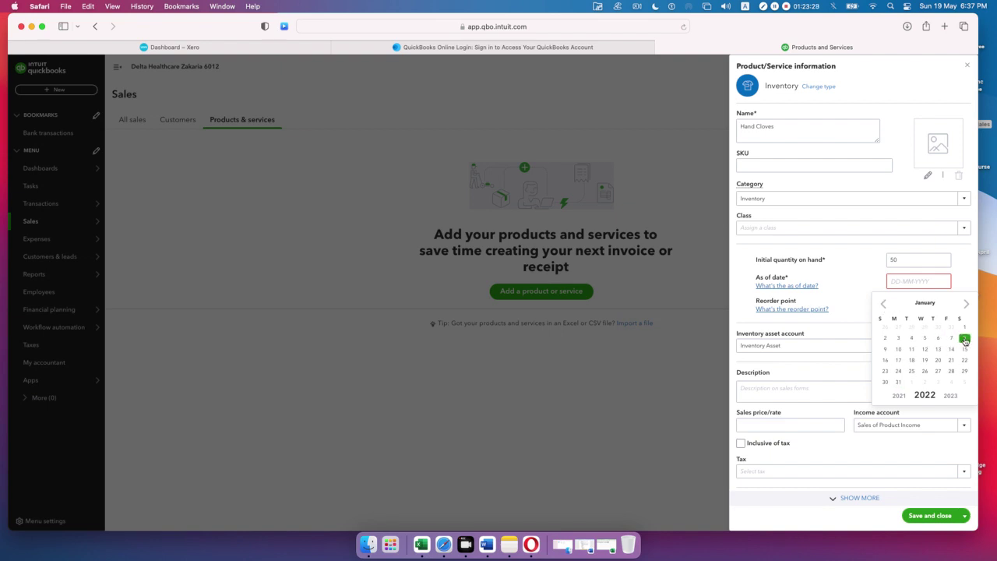
click(964, 328)
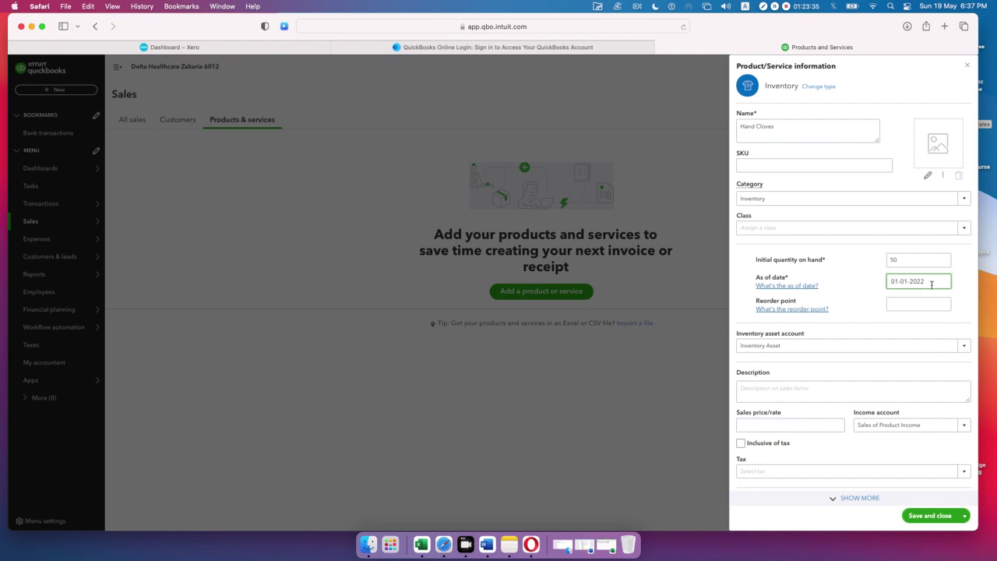
Step: Clear the as-of date and set it to 01-01-2021
key(BackSpace)
key(BackSpace)
key(BackSpace)
key(BackSpace)
key(BackSpace)
key(BackSpace)
key(BackSpace)
key(BackSpace)
key(BackSpace)
click(943, 282)
click(898, 397)
click(899, 396)
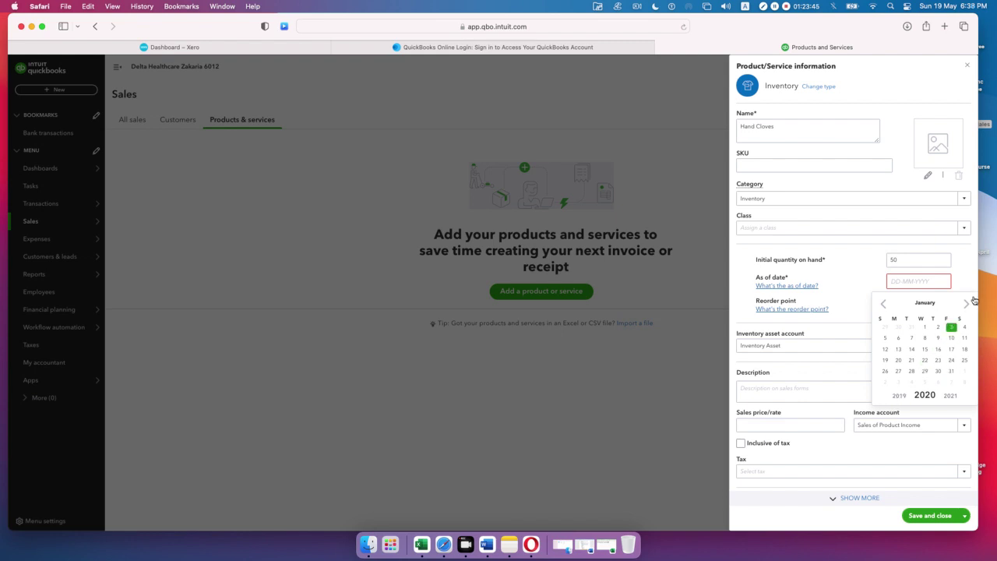
click(951, 398)
click(951, 327)
Step: Set the reorder point to 5 and choose Inventory Asset as the inventory asset account
click(906, 307)
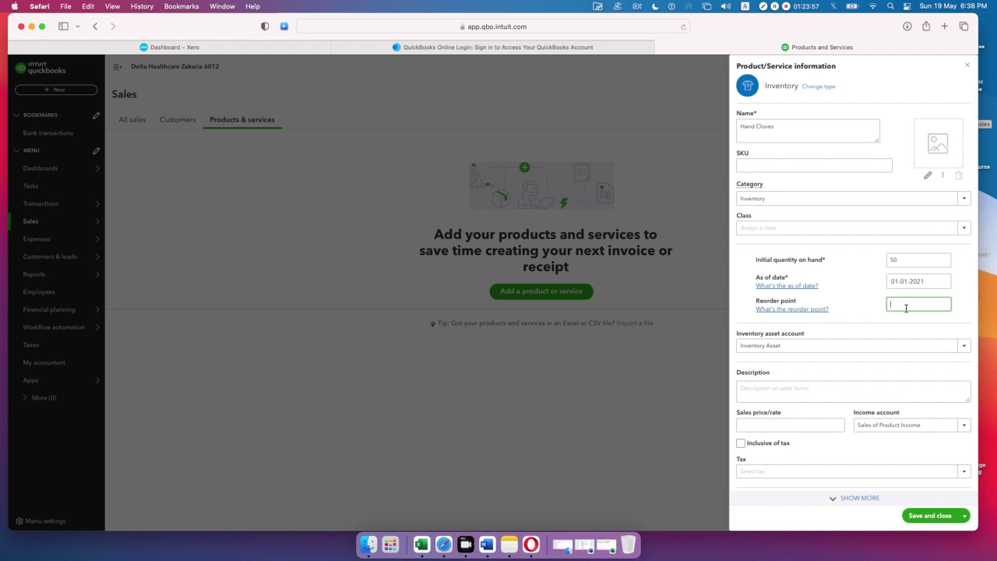
text(5)
click(966, 348)
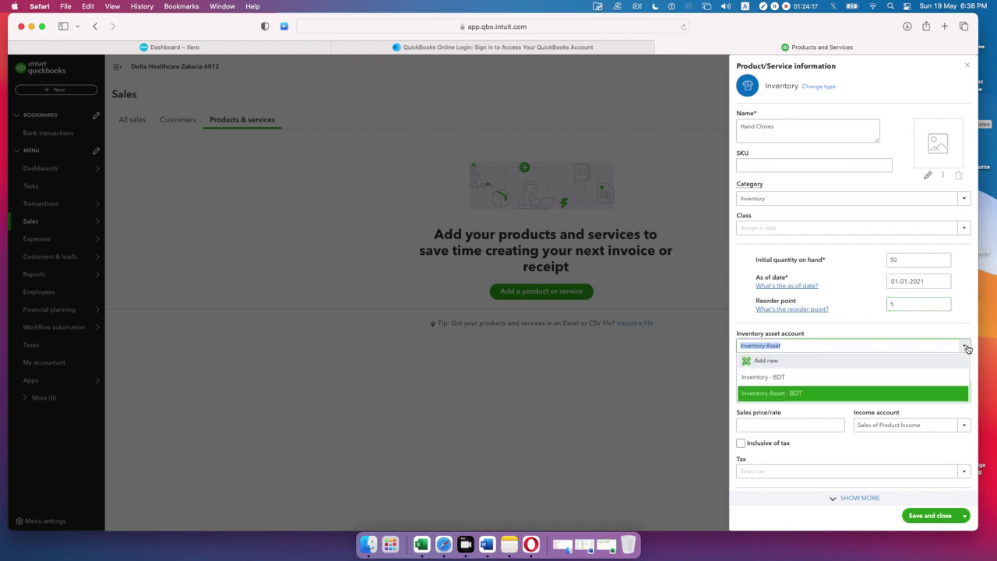
click(788, 395)
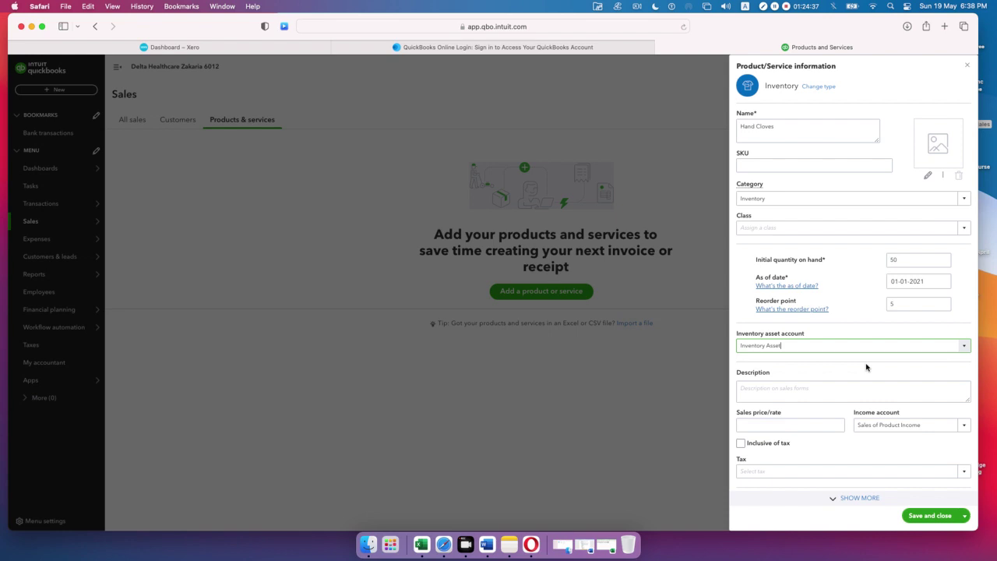
click(964, 346)
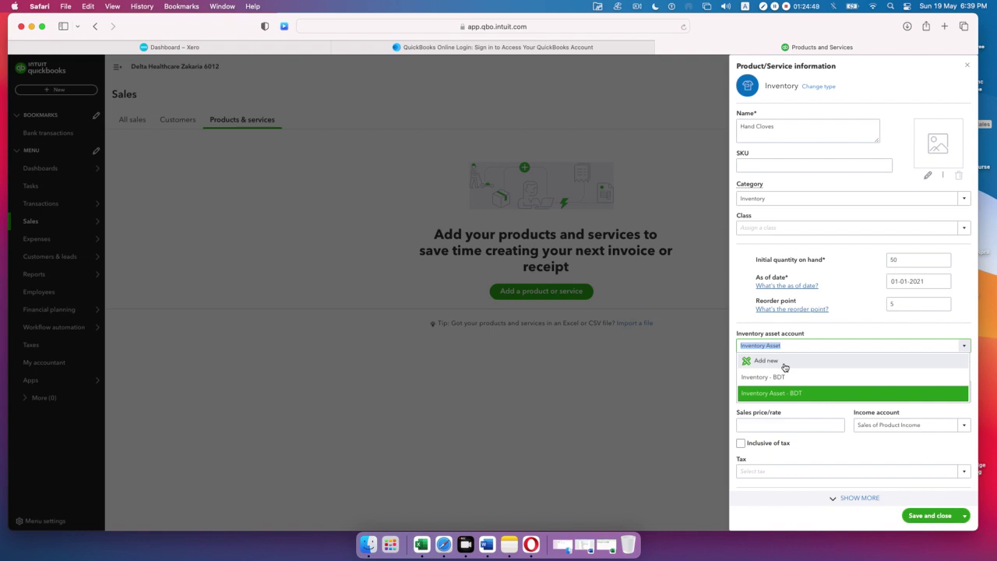
click(788, 393)
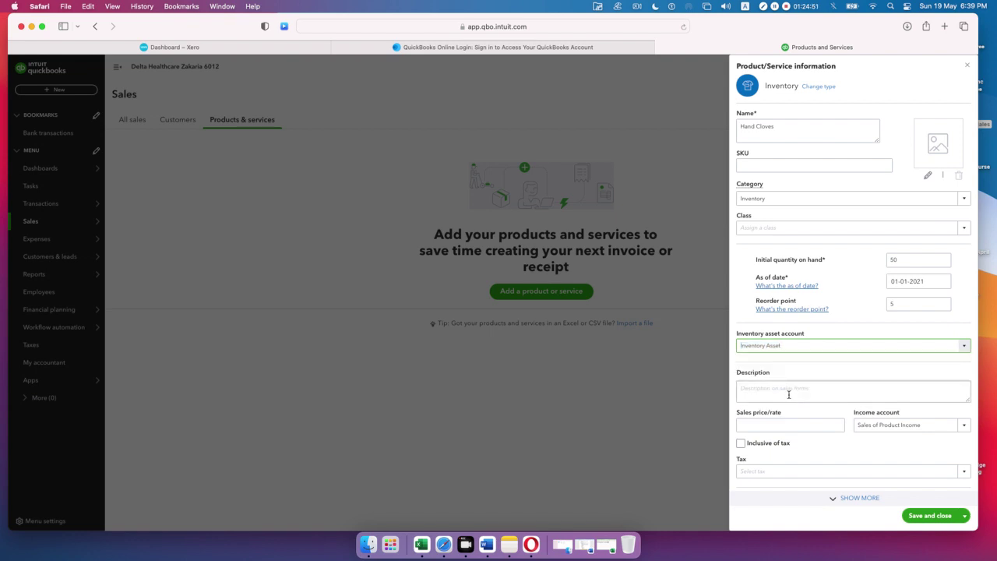
Step: Set the sales price to 40, leaving the description empty and keeping Sales of Product Income as the income account
click(804, 392)
scroll(804, 392, down, 3)
scroll(804, 392, down, 2)
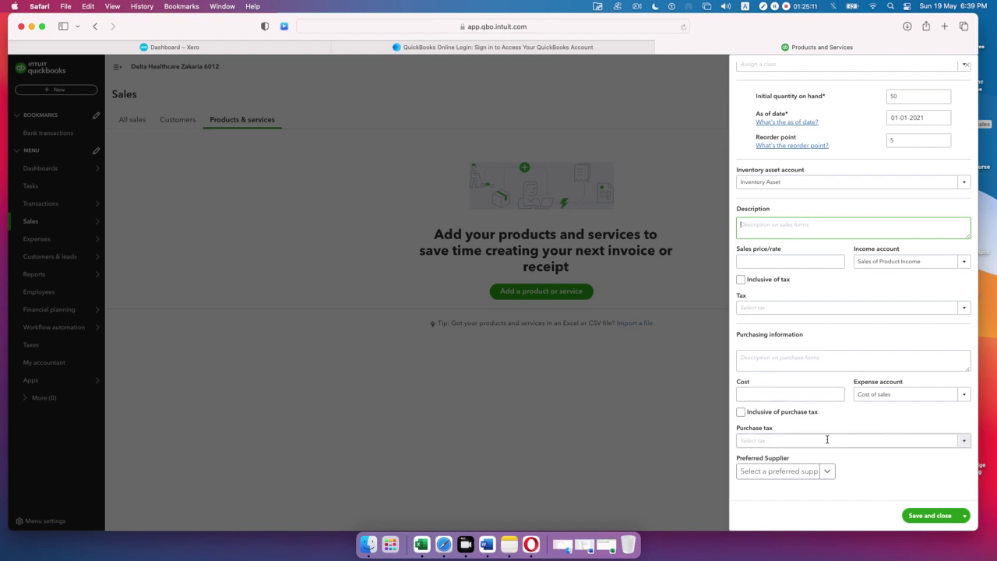
click(768, 266)
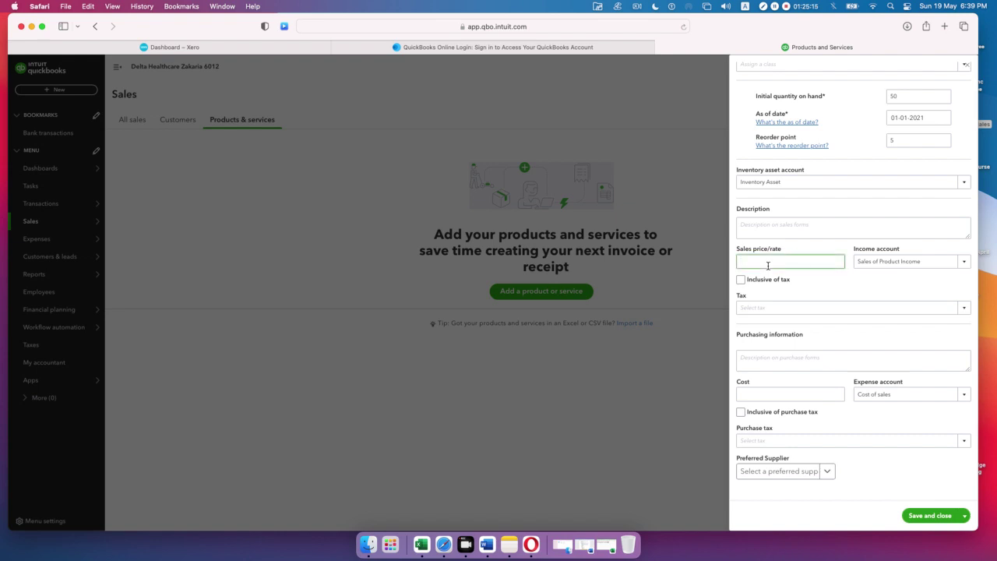
text(40)
click(864, 281)
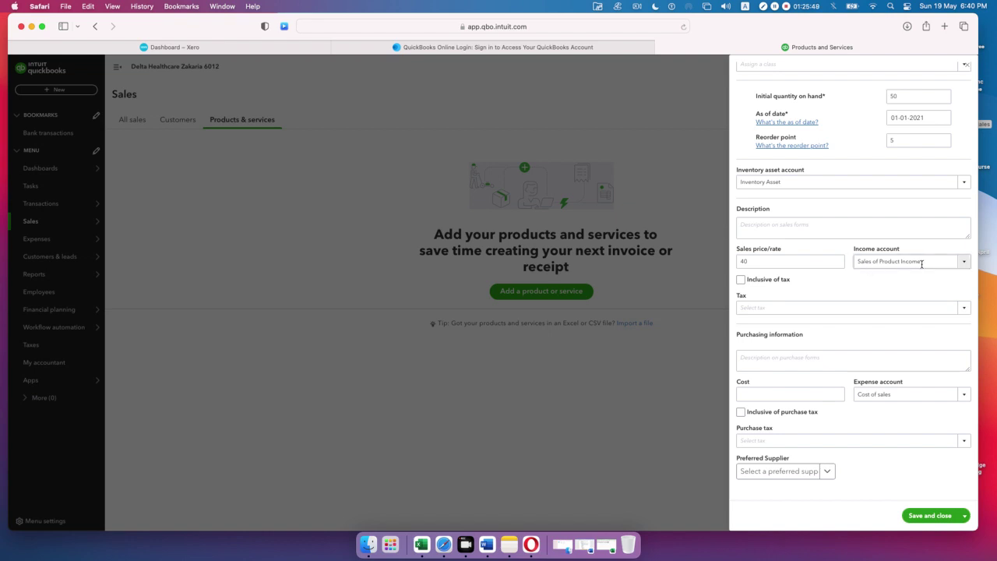
click(964, 263)
click(964, 263)
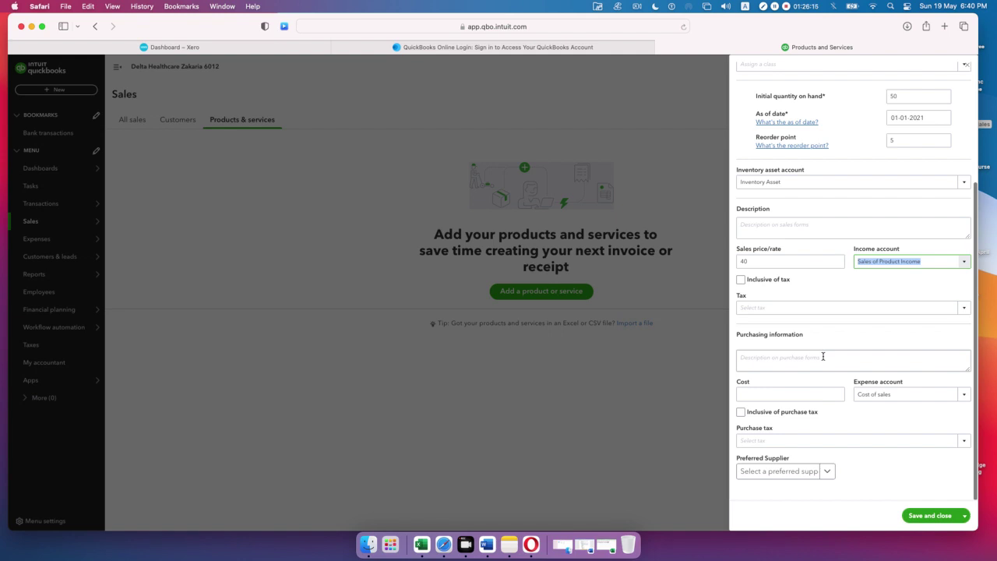
Step: Set the cost to 30 with Cost of sales as the expense account, and save the Hand Cloves item
click(775, 391)
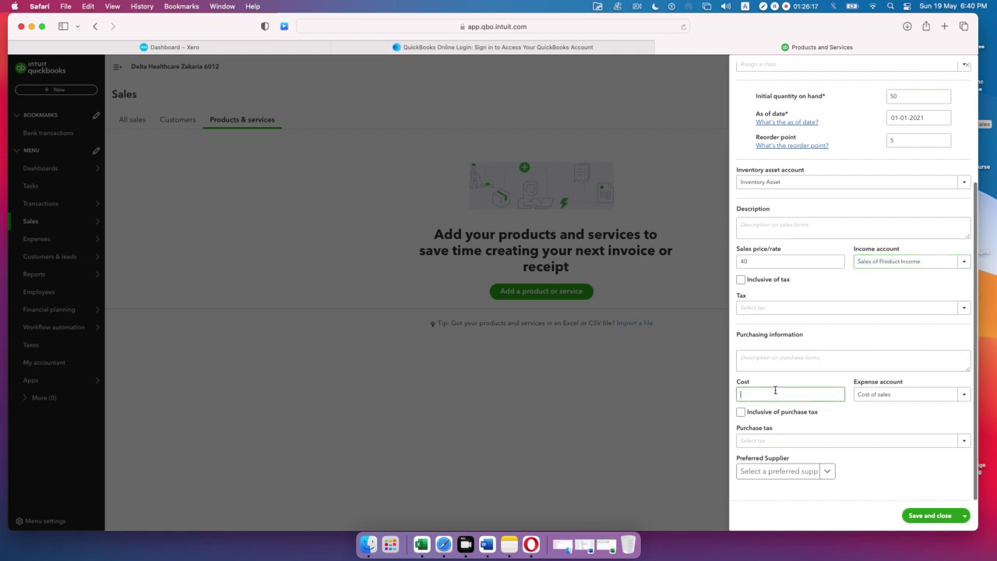
text(30)
click(962, 395)
click(962, 395)
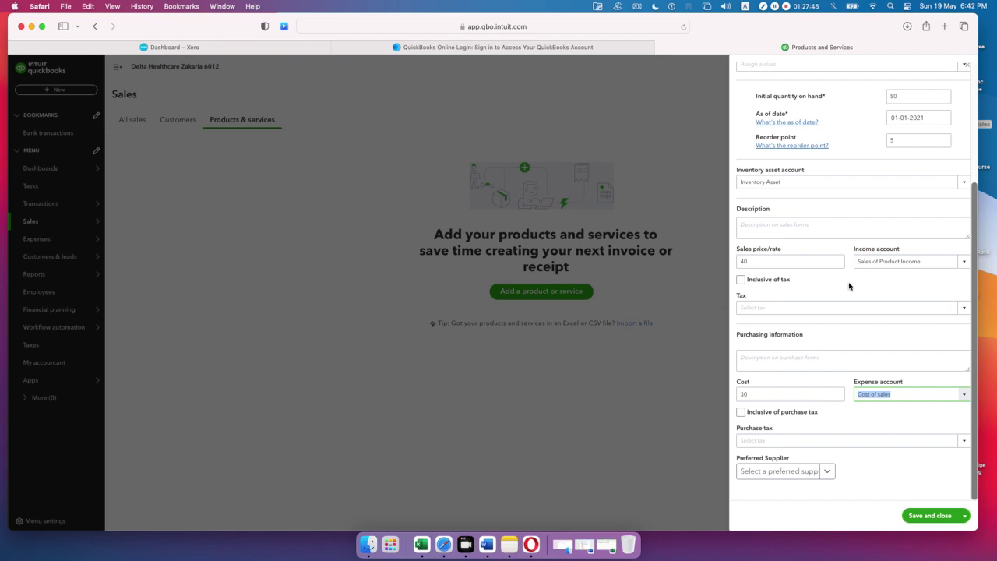
click(926, 516)
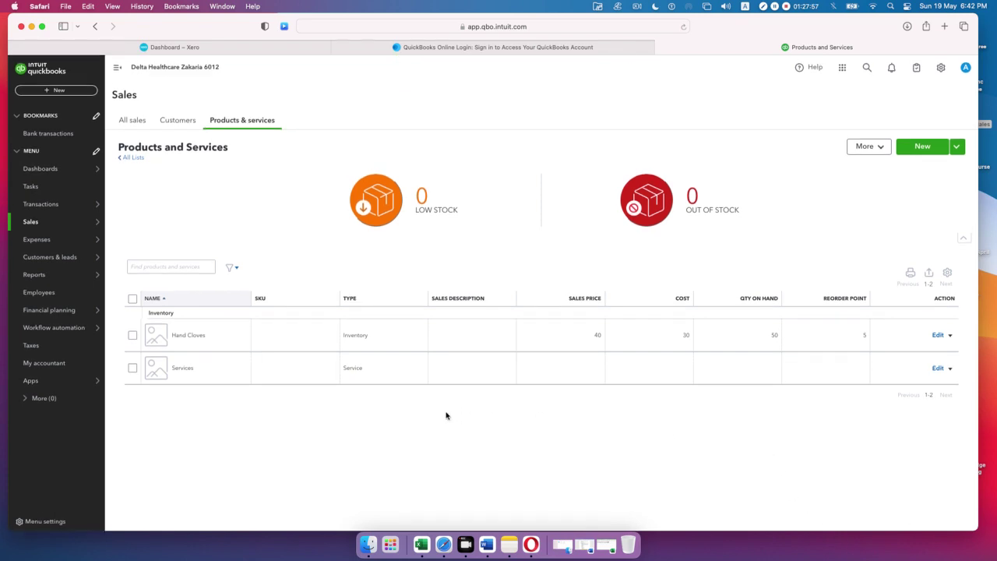
Step: Reload the Products and Services list
click(682, 28)
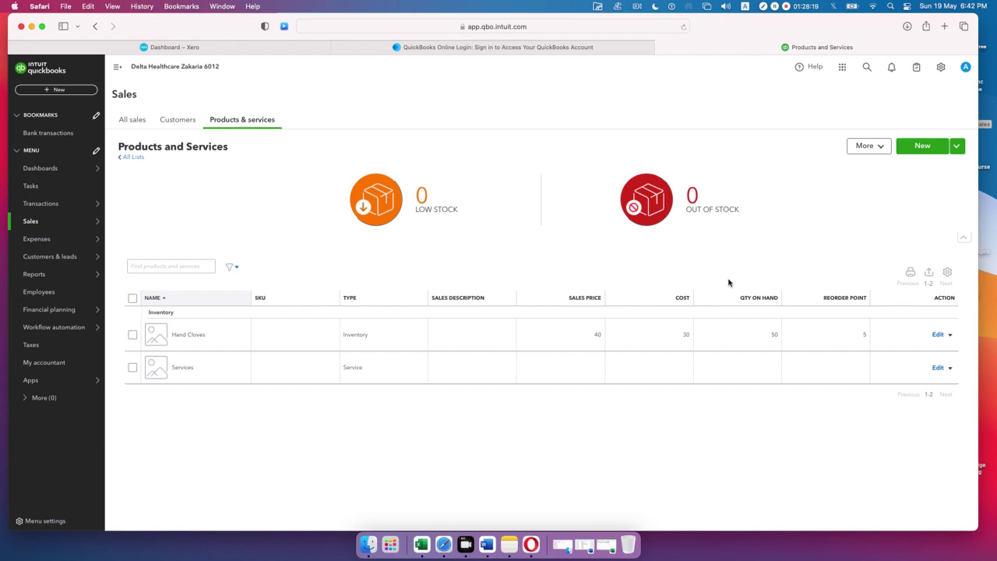
click(684, 27)
click(683, 26)
Step: Open the import of products and services and try to download the sample file
click(959, 147)
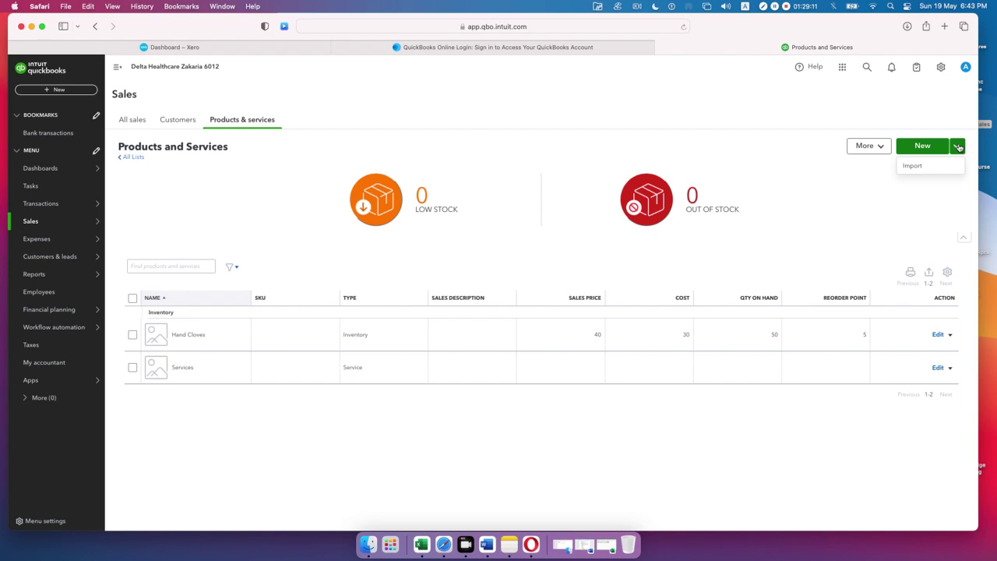
scroll(933, 172, down, 1)
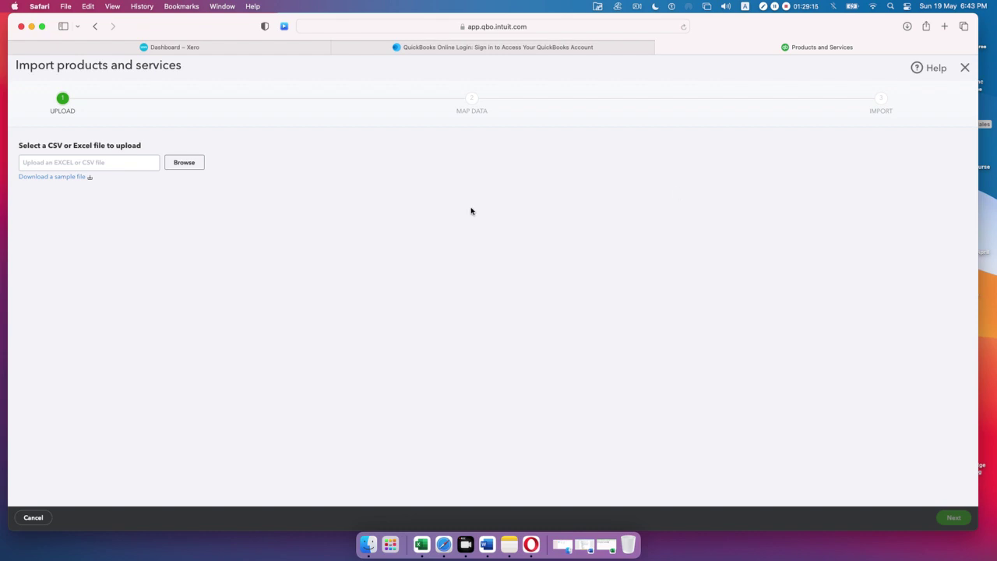
click(67, 180)
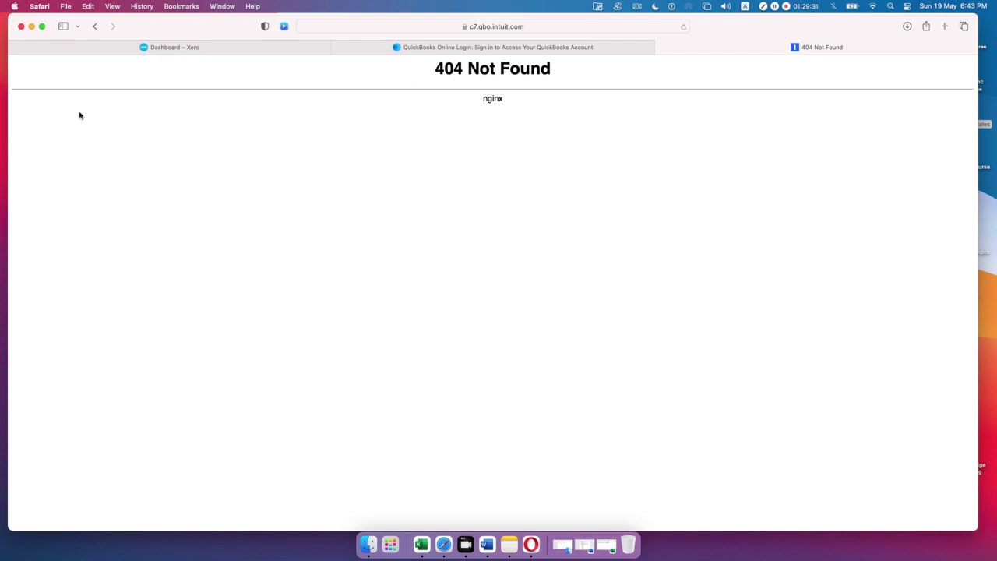
Step: Reload the sample file's download page
click(683, 29)
click(683, 29)
click(683, 27)
Step: Check the computer's network connections in System Preferences, and return to the browser to reload the sample file page
click(389, 544)
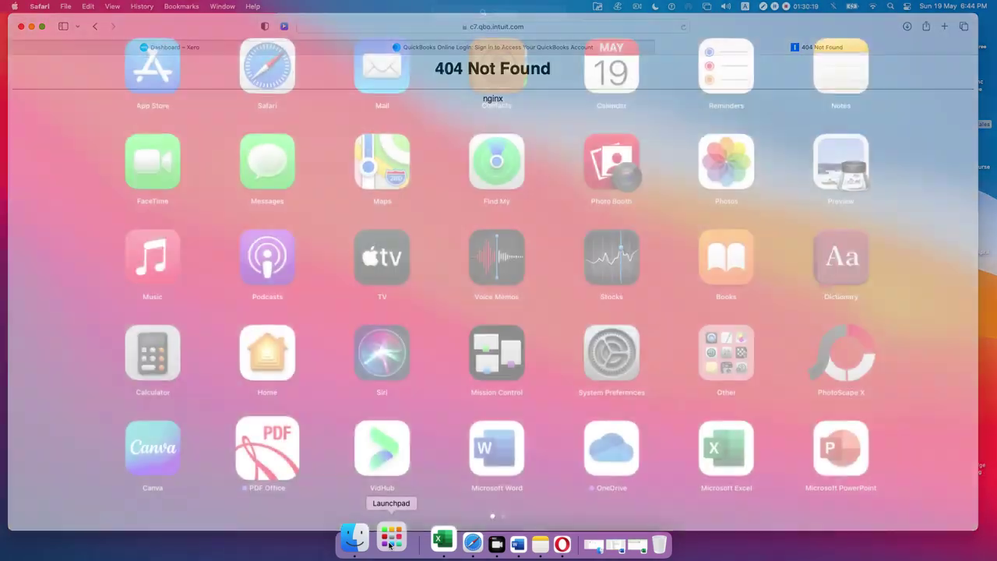
click(605, 363)
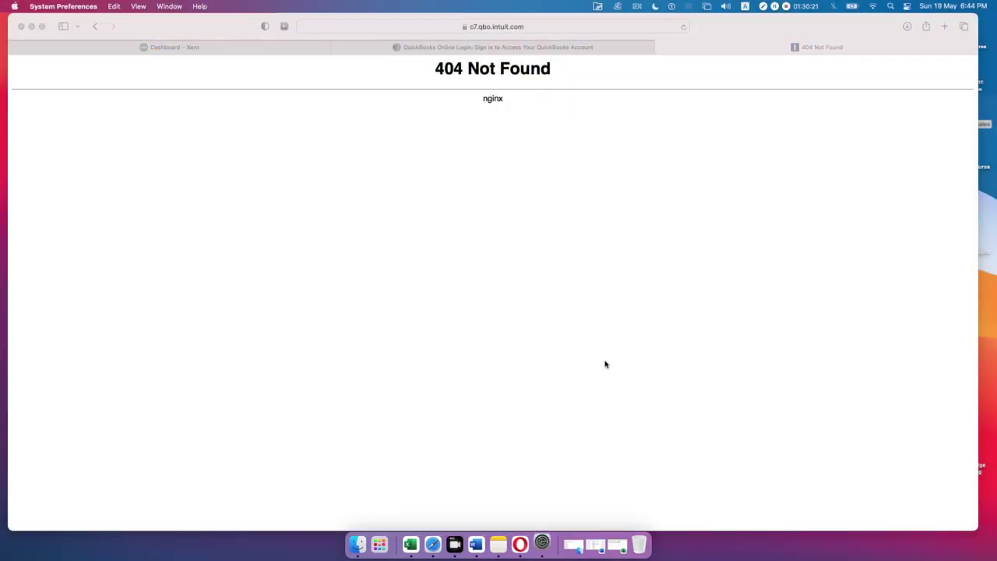
click(371, 241)
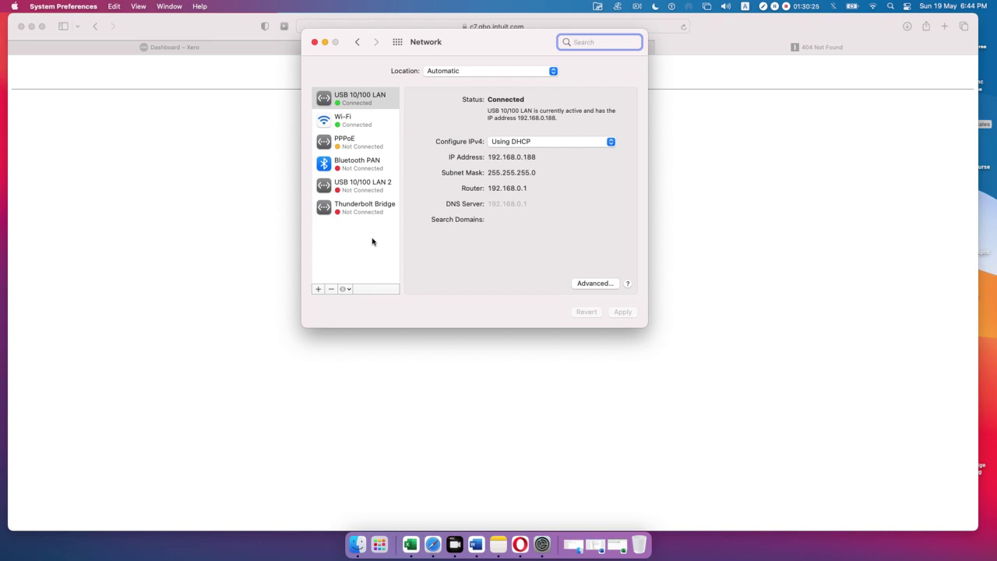
click(325, 43)
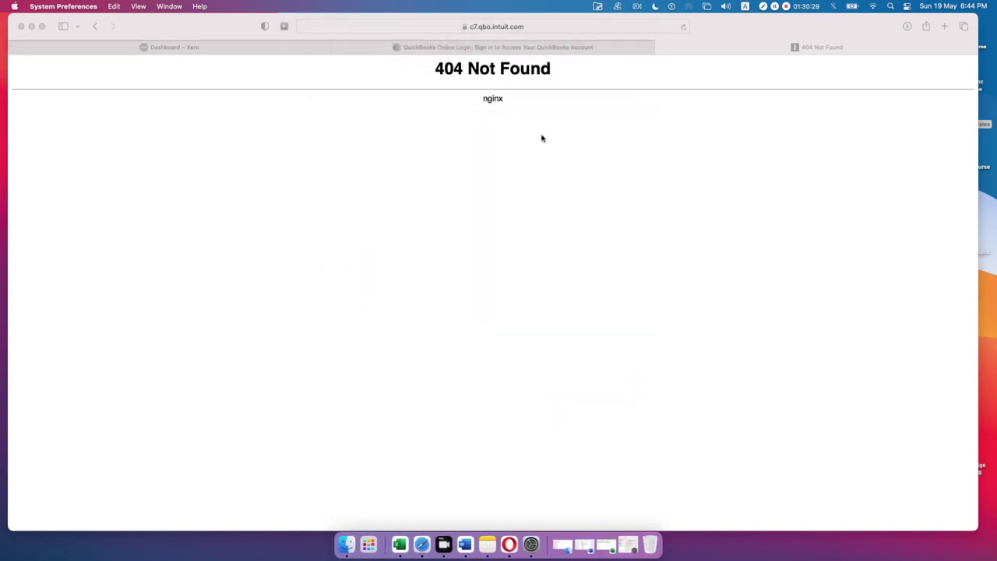
click(684, 28)
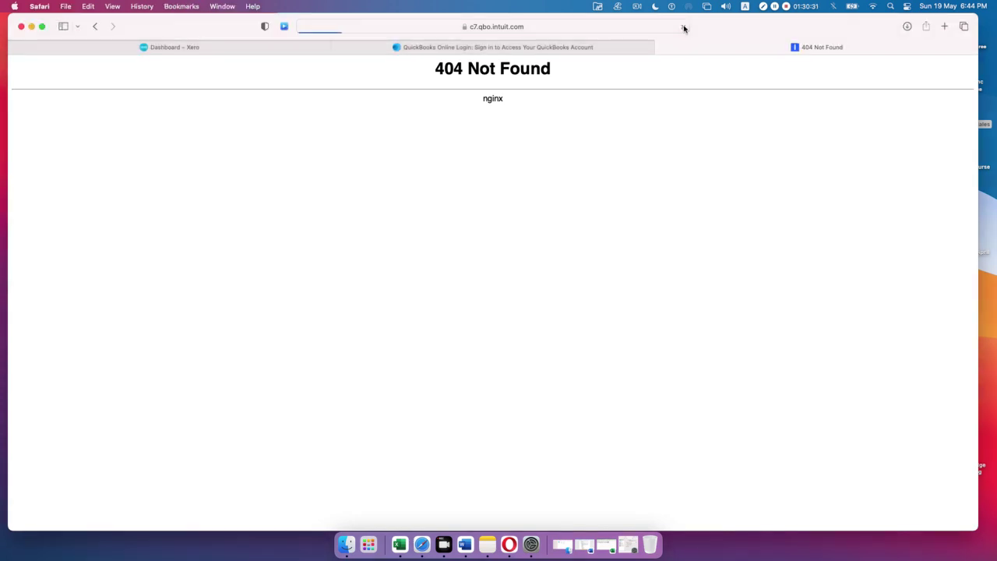